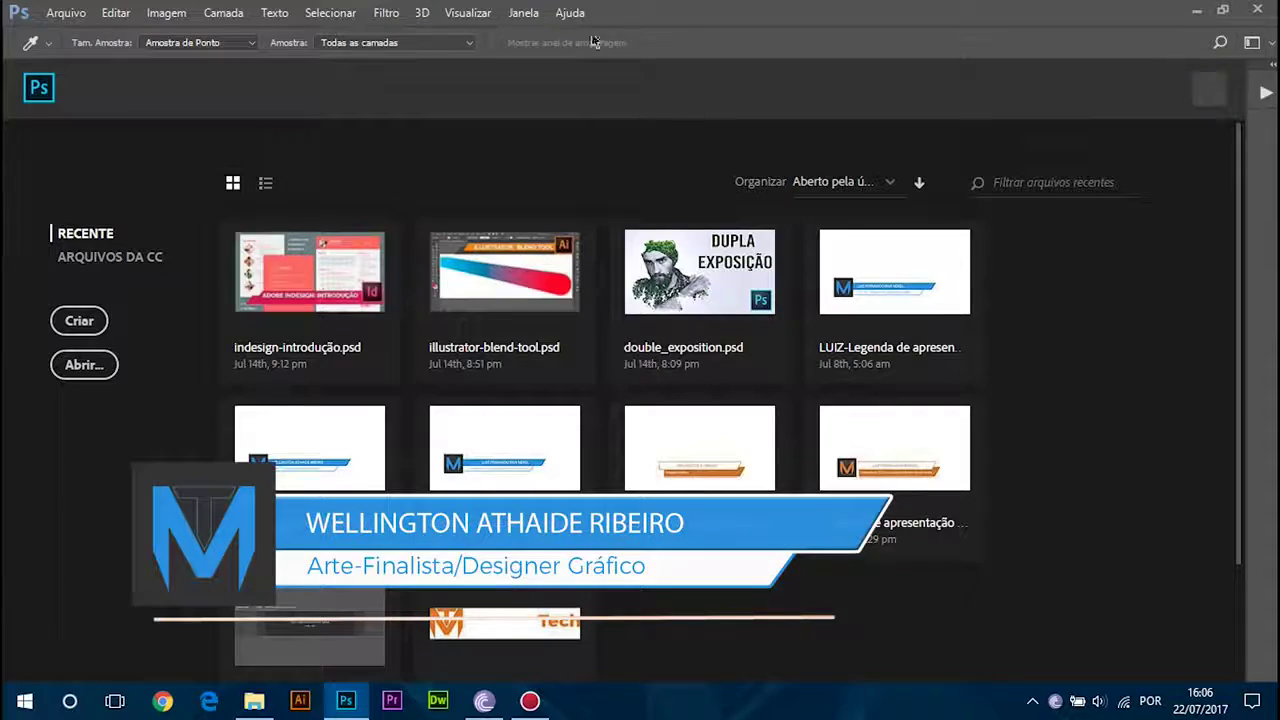
{"action": "left_click_drag", "start_coordinate": [680, 12], "coordinate": [745, 3]}
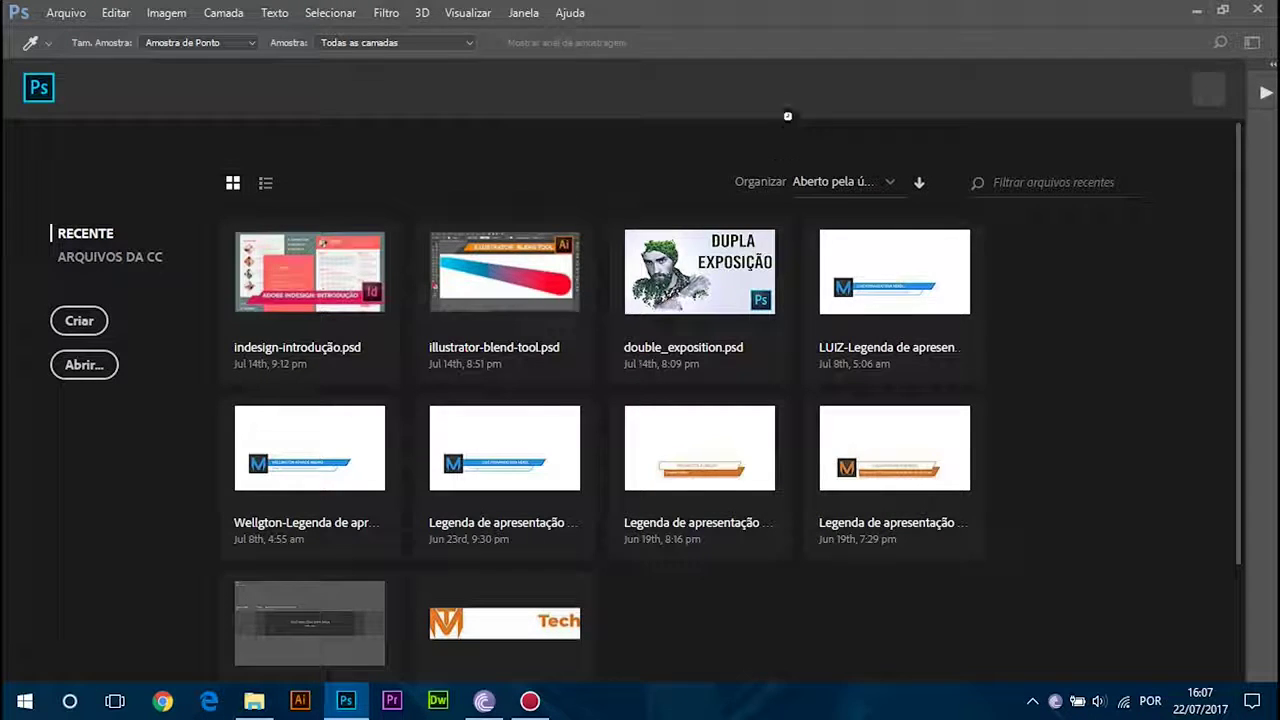
Step: Create a new document 1000 pixels wide and 1600 pixels high at 300 pixels/inch in RGB, with a transparent background
{"action": "key", "text": "ctrl+n"}
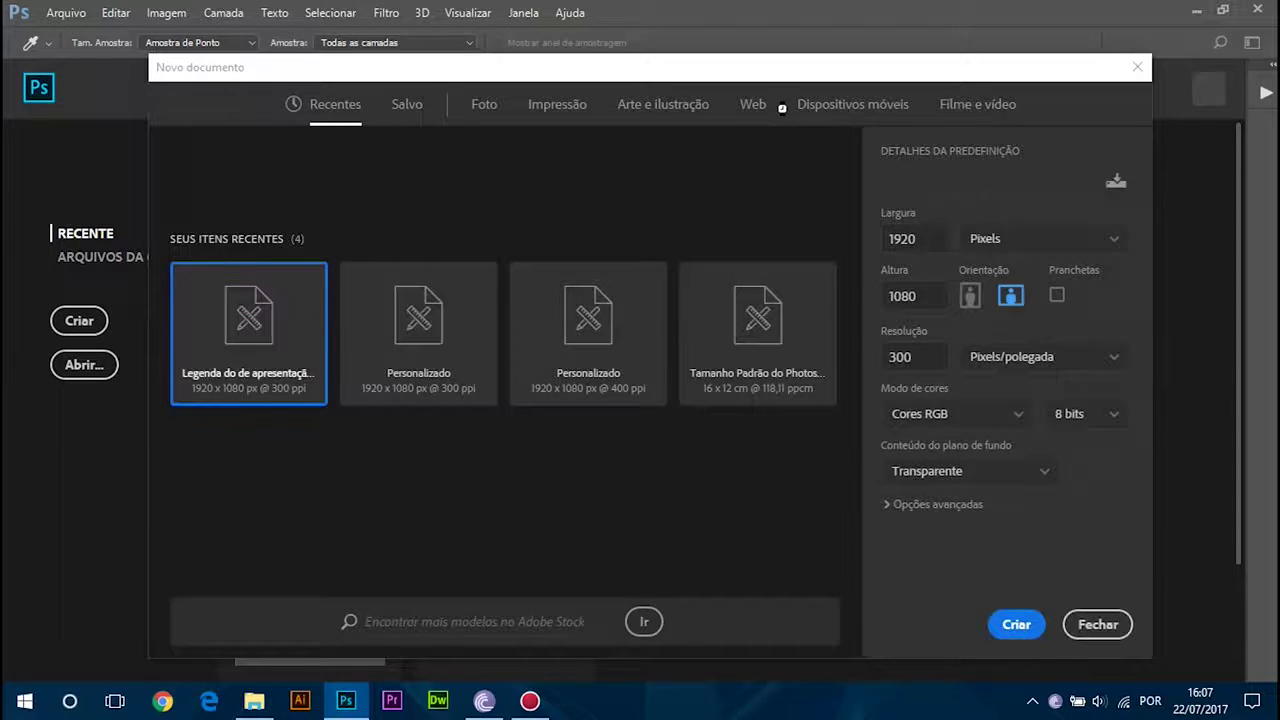
{"action": "left_click", "coordinate": [1004, 241]}
{"action": "left_click", "coordinate": [1080, 235]}
{"action": "left_click", "coordinate": [903, 239]}
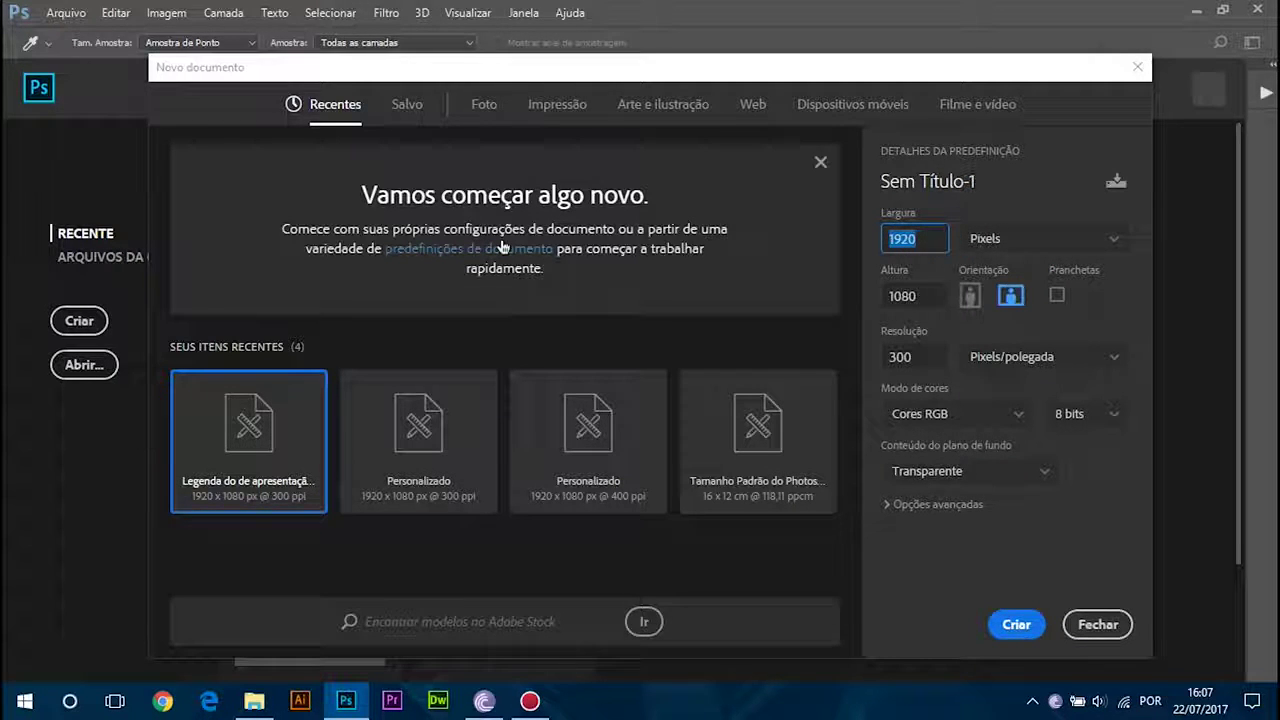
{"action": "type", "text": "1000"}
{"action": "key", "text": "Tab"}
{"action": "type", "text": "1600"}
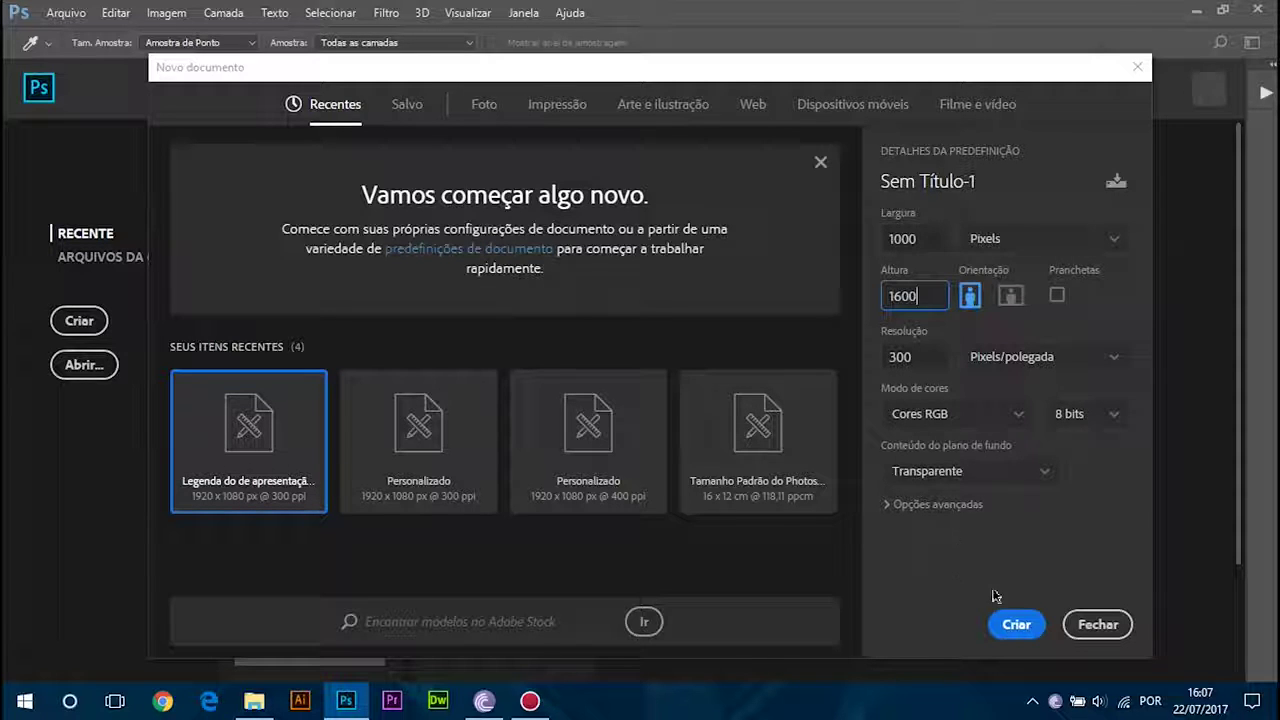
{"action": "left_click", "coordinate": [956, 473]}
{"action": "left_click", "coordinate": [958, 474]}
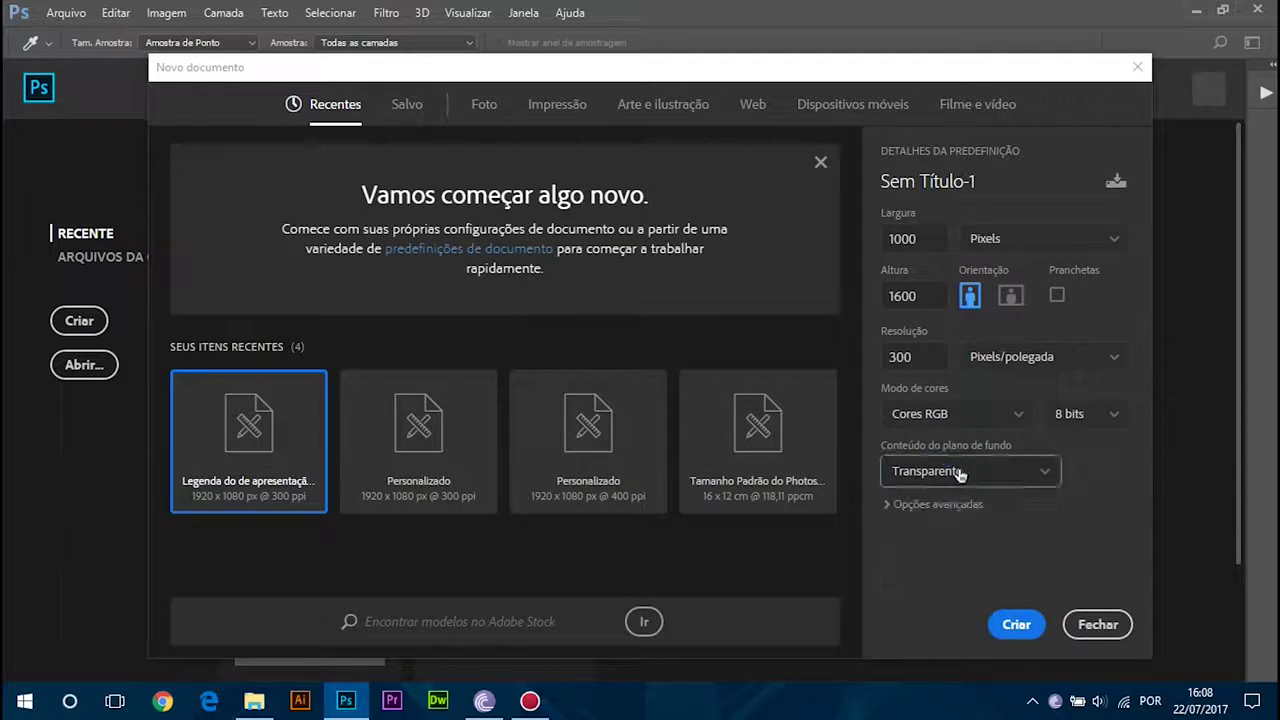
{"action": "left_click", "coordinate": [1016, 626]}
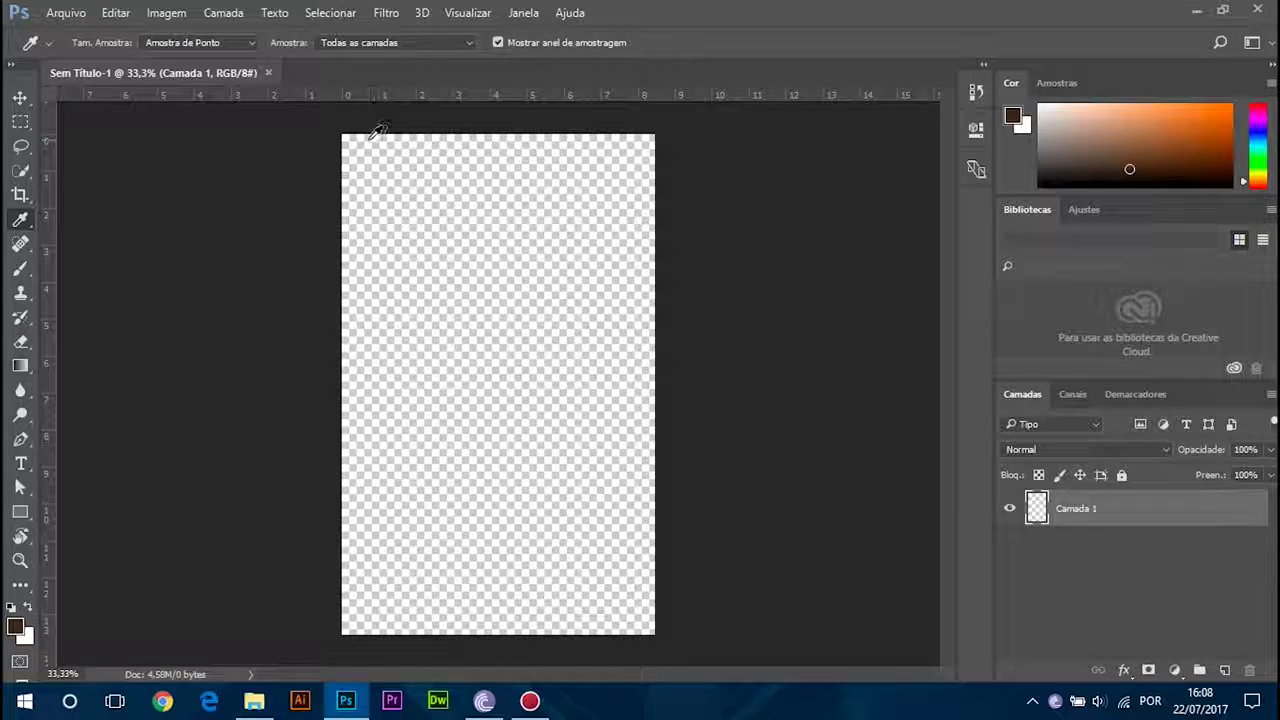
Step: Crop a narrow strip off the lower edge of the canvas, keeping its full width
{"action": "key", "text": "c"}
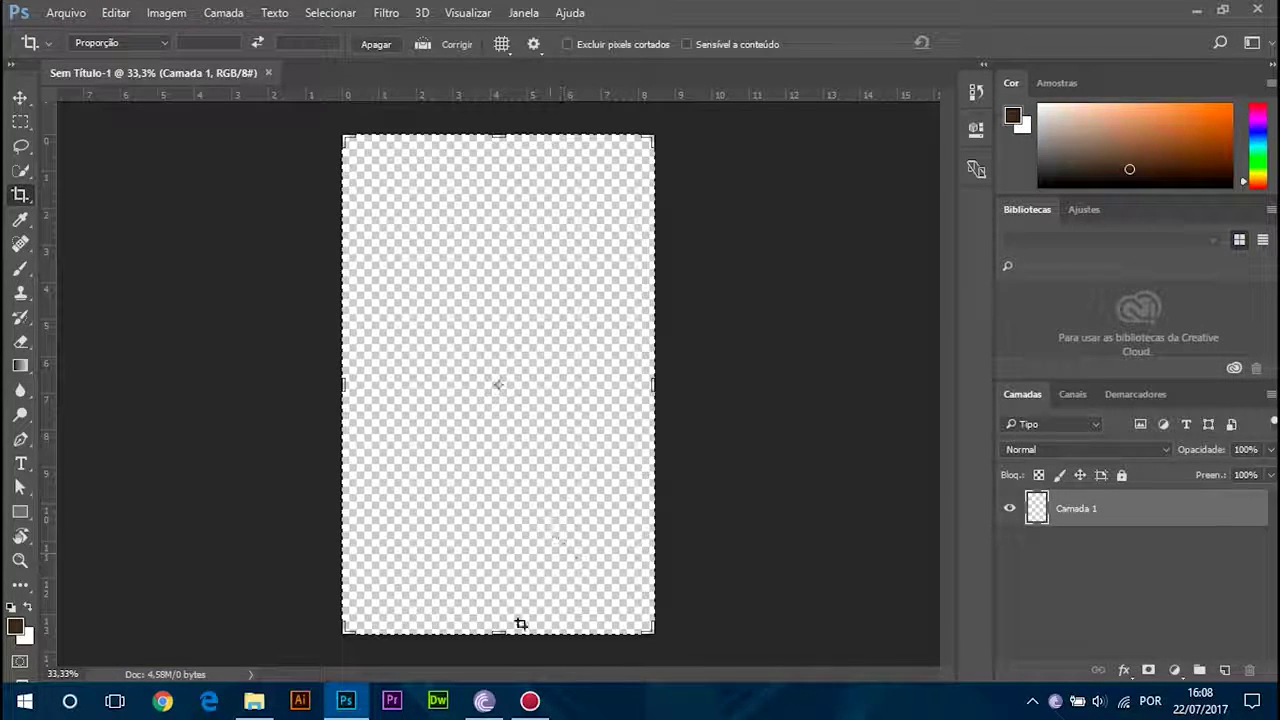
{"action": "mouse_move", "coordinate": [497, 633]}
{"action": "left_mouse_down"}
{"action": "mouse_move", "coordinate": [492, 602]}
{"action": "mouse_move", "coordinate": [503, 615]}
{"action": "left_mouse_up"}
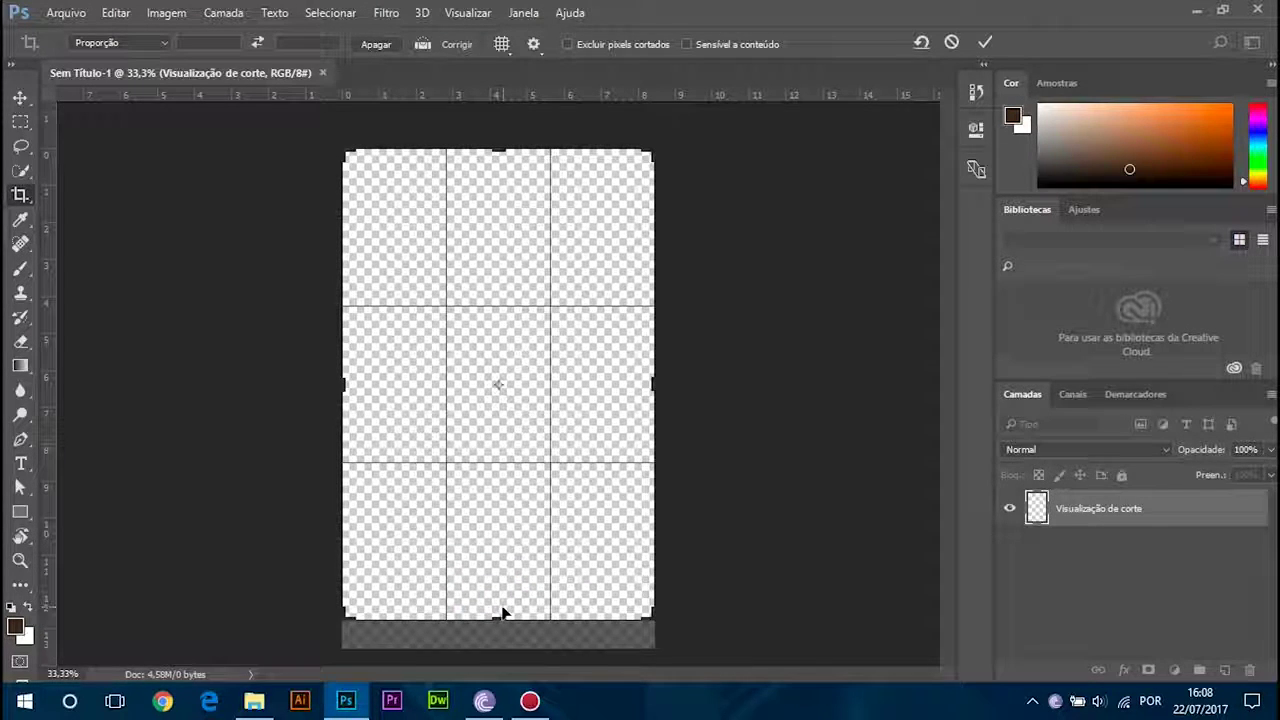
{"action": "key", "text": "Return"}
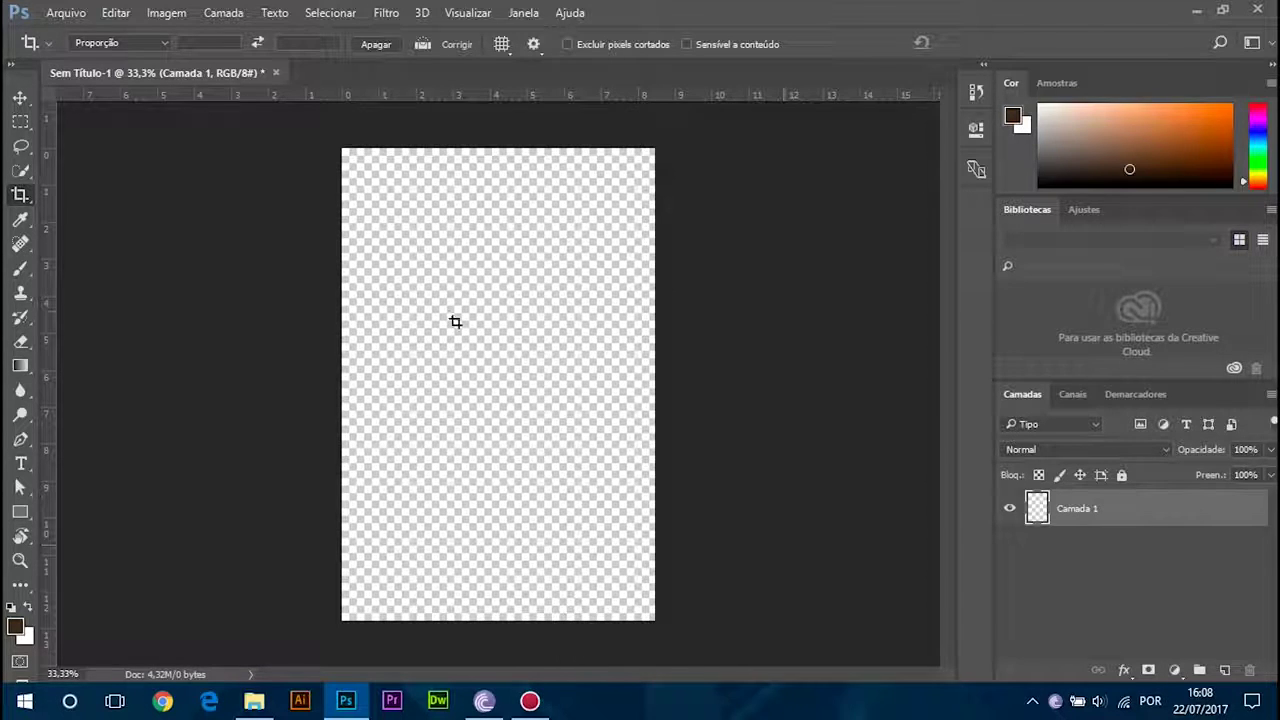
Step: Arrange the toolbox in two columns and fill Camada 1 with white using the default foreground and background colours
{"action": "left_click", "coordinate": [16, 67]}
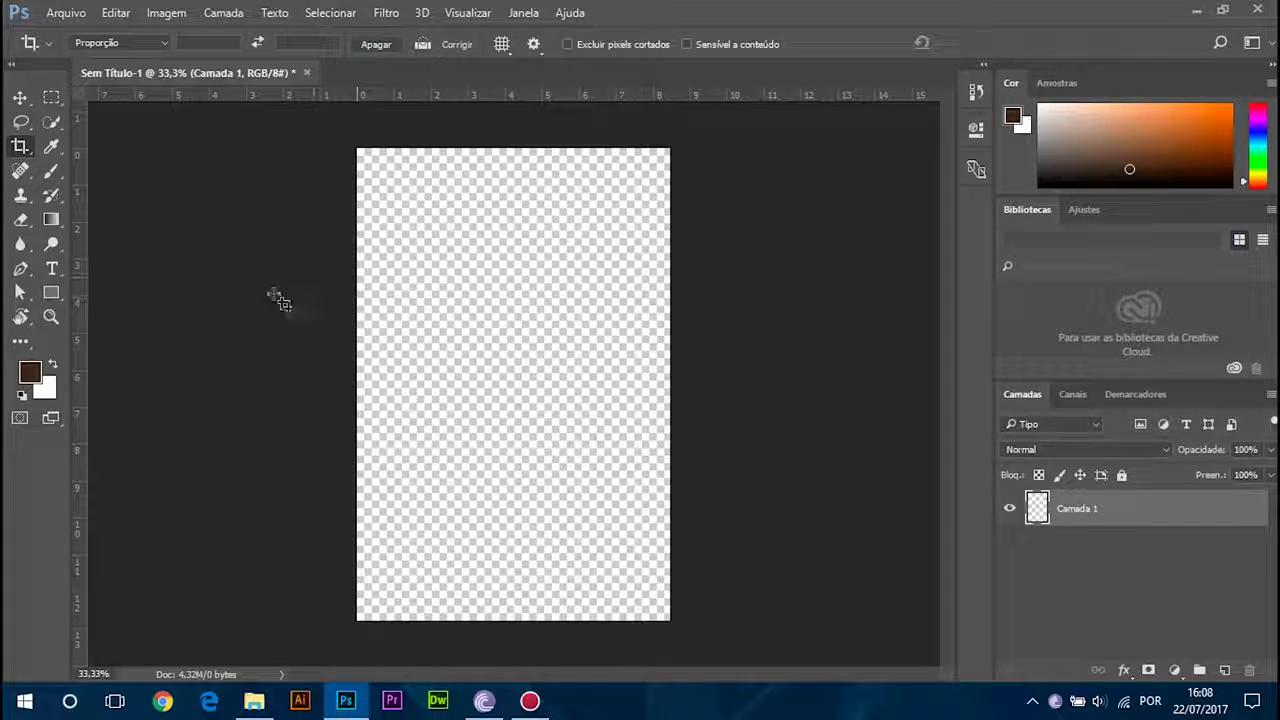
{"action": "key", "text": "d"}
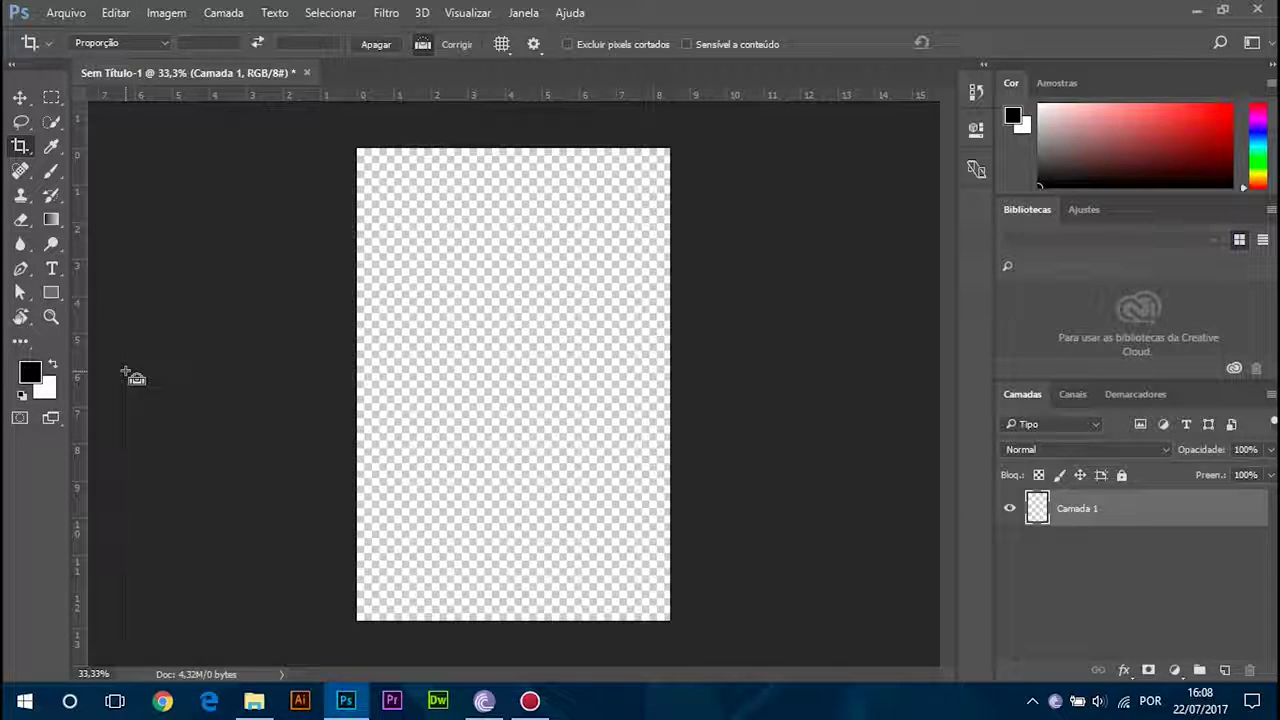
{"action": "key", "text": "ctrl+BackSpace"}
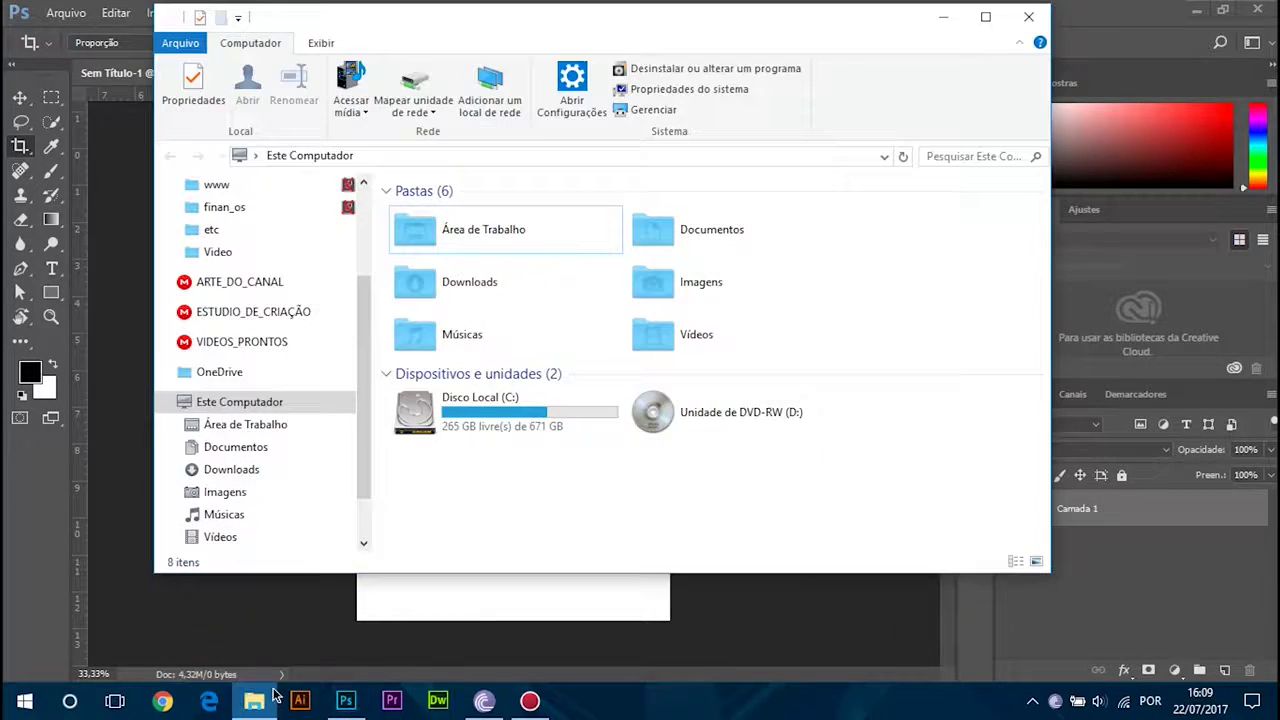
Step: Switch to File Explorer and open the cartaz folder on the Área de Trabalho in a maximized window
{"action": "left_click", "coordinate": [254, 700]}
{"action": "scroll", "coordinate": [363, 342], "scroll_direction": "up", "scroll_amount": 5}
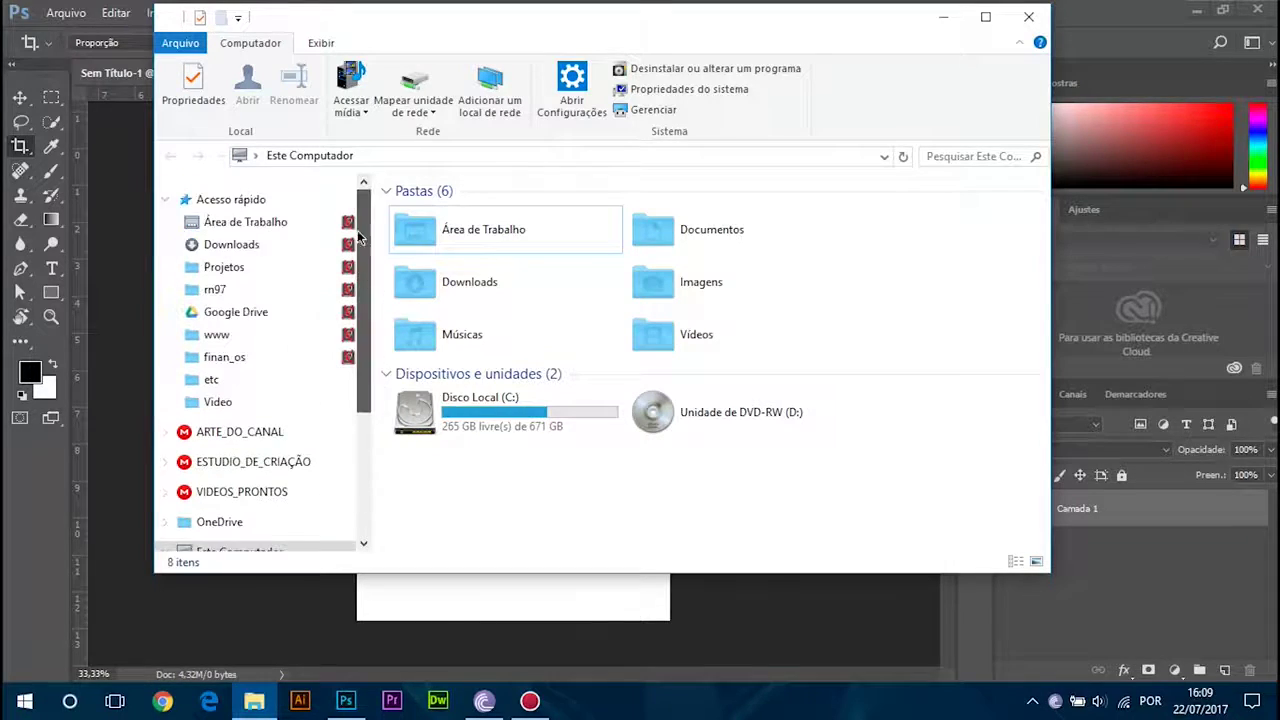
{"action": "left_click", "coordinate": [252, 224]}
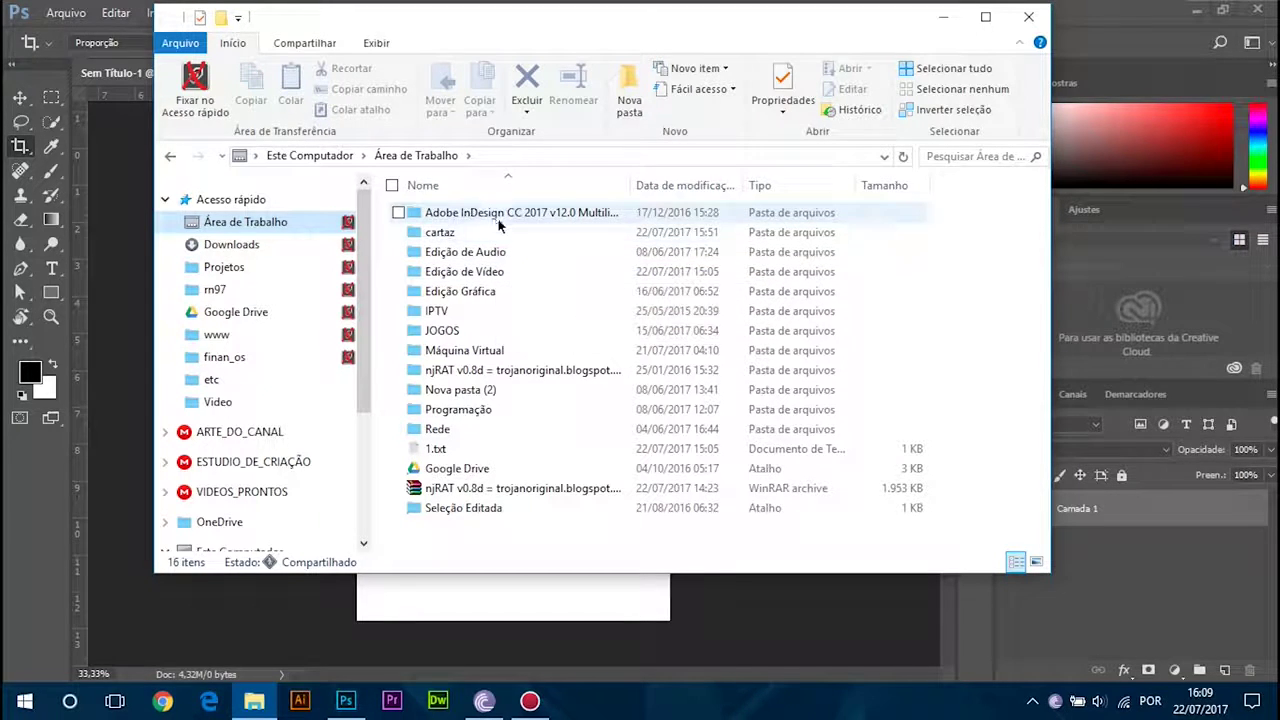
{"action": "double_click", "coordinate": [440, 233]}
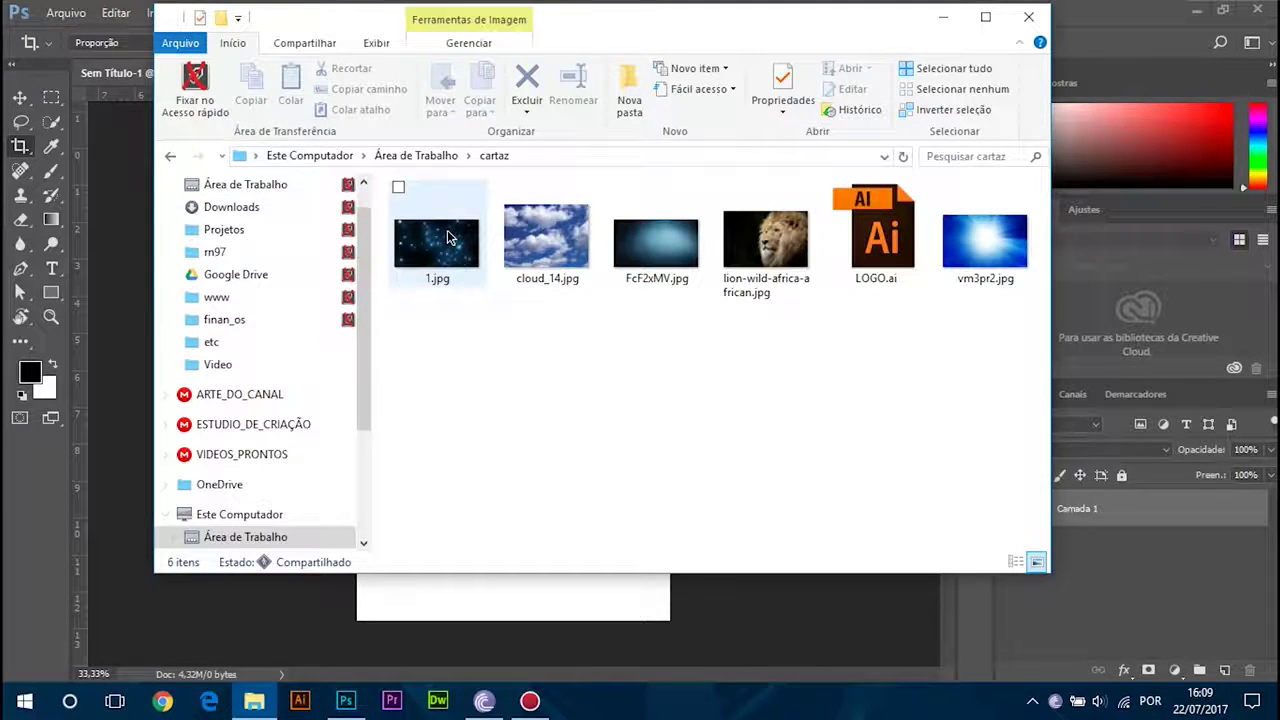
{"action": "left_click", "coordinate": [983, 19]}
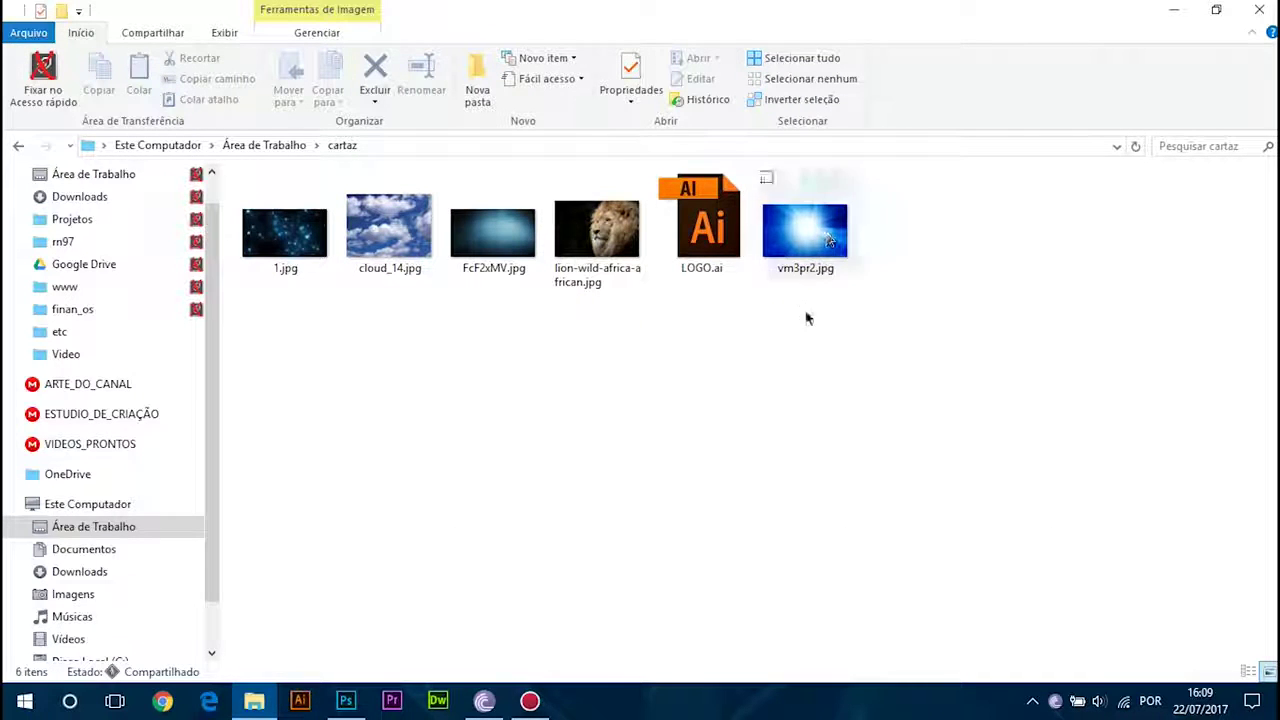
Step: Examine the source images and the logo file in the cartaz folder
{"action": "left_click", "coordinate": [714, 234]}
{"action": "left_click", "coordinate": [889, 354]}
{"action": "double_click", "coordinate": [700, 243]}
{"action": "left_click", "coordinate": [805, 235]}
{"action": "left_click", "coordinate": [495, 245]}
{"action": "key", "text": "Left"}
{"action": "key", "text": "Left"}
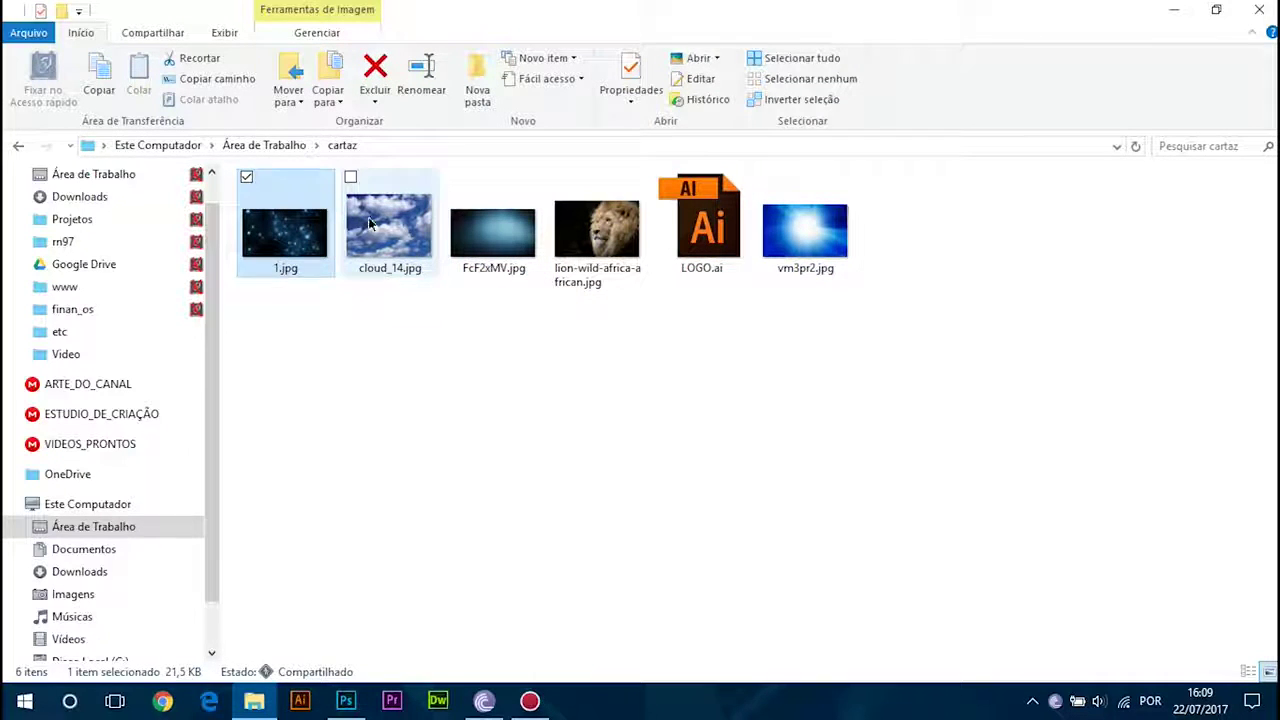
{"action": "key", "text": "Right"}
{"action": "left_click", "coordinate": [497, 236]}
{"action": "left_click", "coordinate": [595, 240]}
{"action": "left_click", "coordinate": [800, 233]}
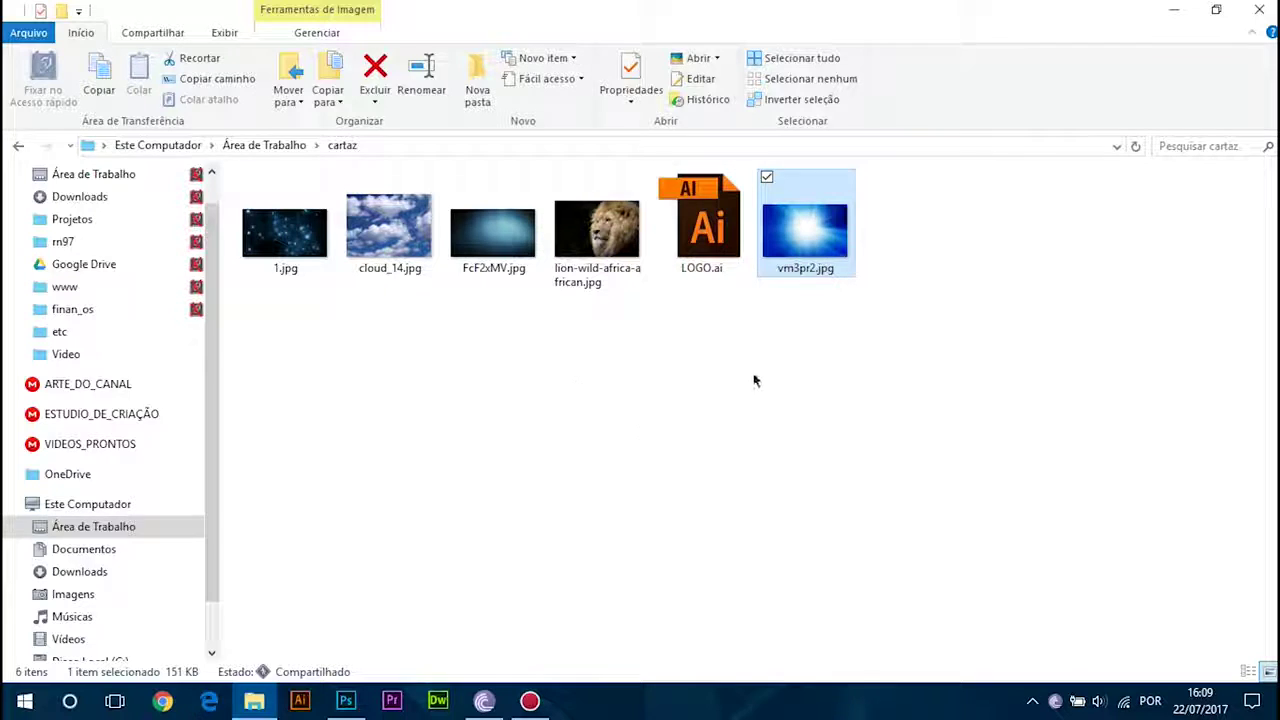
{"action": "left_click", "coordinate": [748, 524]}
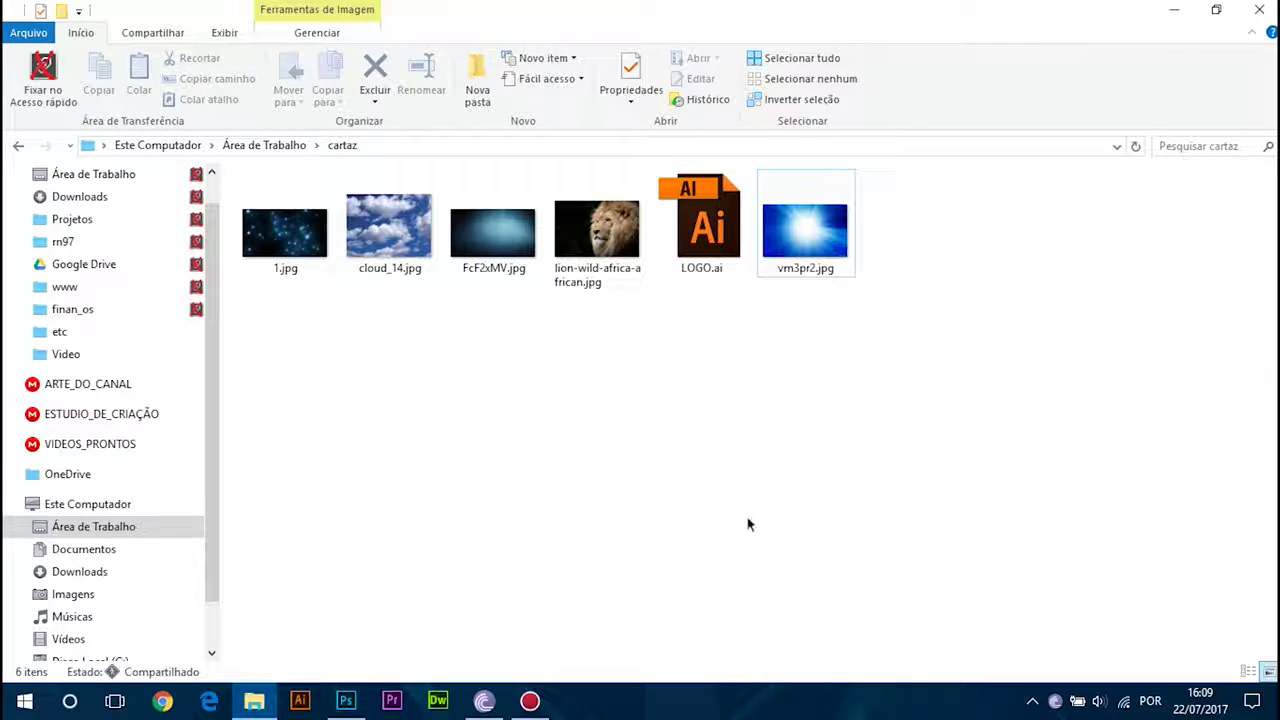
Step: Switch back to Photoshop, turn on Zoom em Janelas for the Zoom tool, and enlarge the page's upper-left corner
{"action": "left_click", "coordinate": [345, 701]}
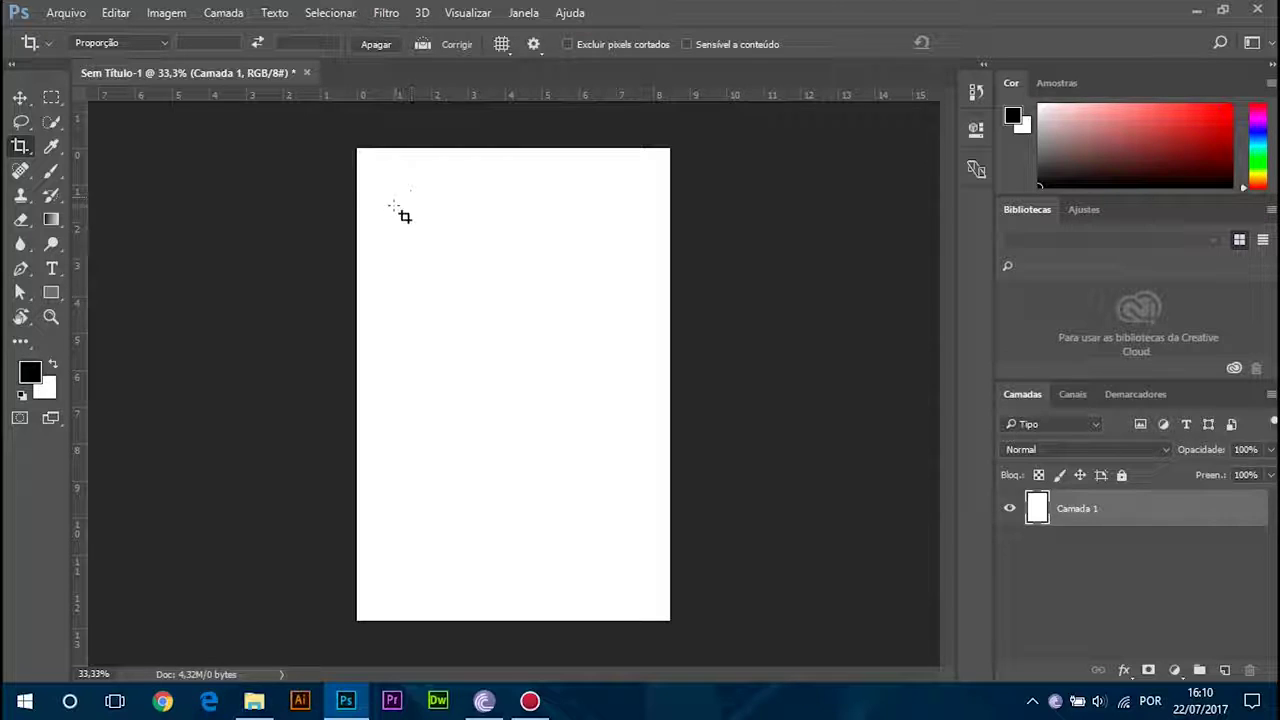
{"action": "key", "text": "z"}
{"action": "mouse_move", "coordinate": [350, 137]}
{"action": "left_mouse_down"}
{"action": "mouse_move", "coordinate": [414, 160]}
{"action": "mouse_move", "coordinate": [365, 130]}
{"action": "left_mouse_up"}
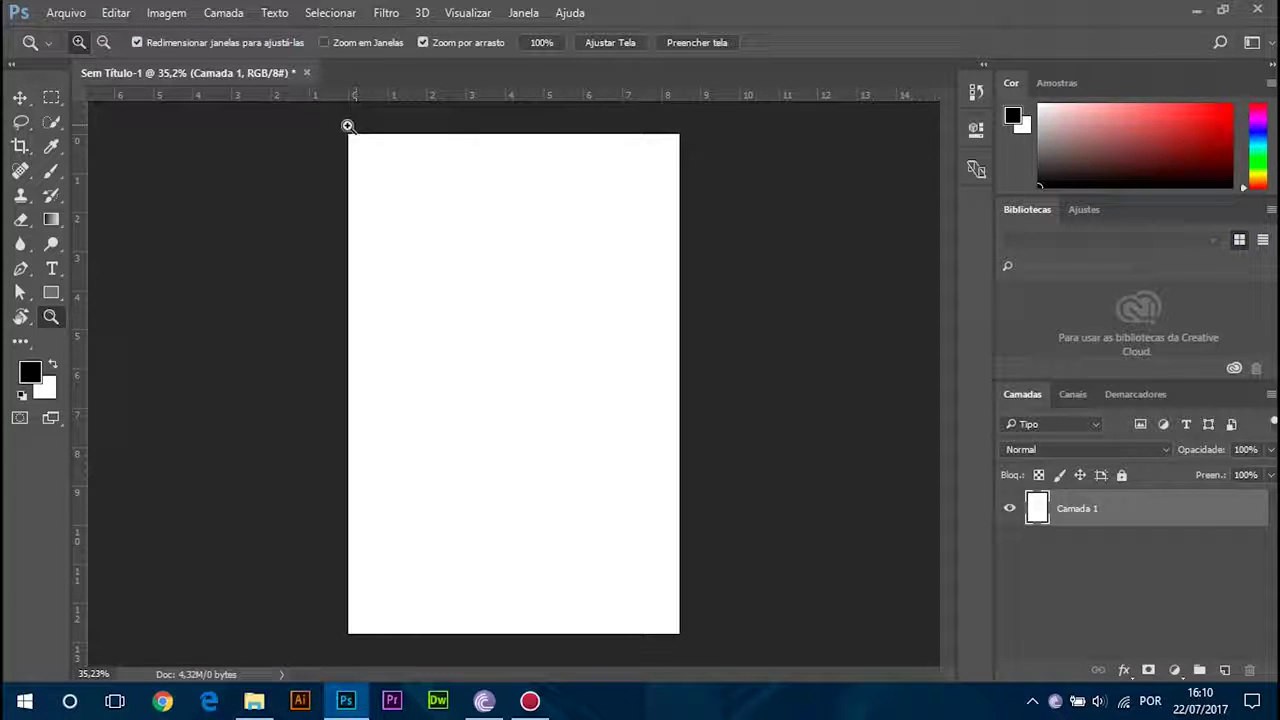
{"action": "mouse_move", "coordinate": [336, 118]}
{"action": "left_mouse_down"}
{"action": "mouse_move", "coordinate": [367, 146]}
{"action": "mouse_move", "coordinate": [451, 157]}
{"action": "mouse_move", "coordinate": [357, 137]}
{"action": "mouse_move", "coordinate": [371, 149]}
{"action": "mouse_move", "coordinate": [355, 120]}
{"action": "left_mouse_up"}
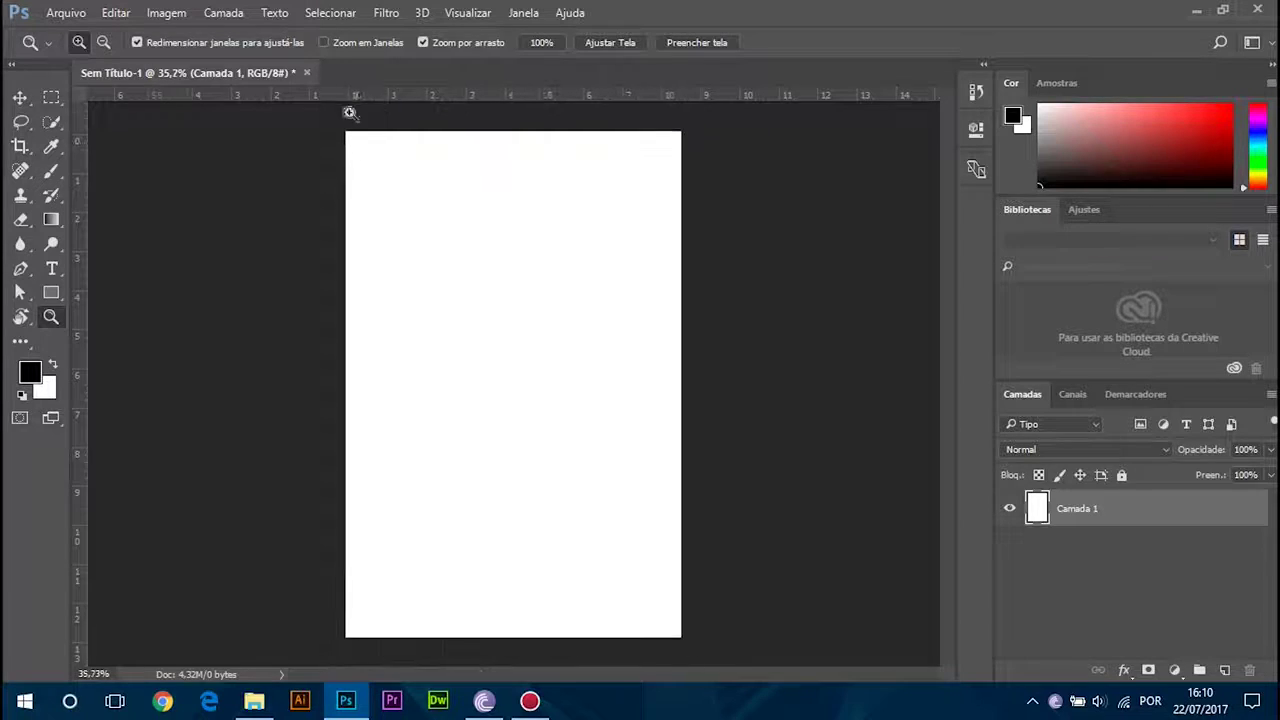
{"action": "left_click", "coordinate": [324, 43]}
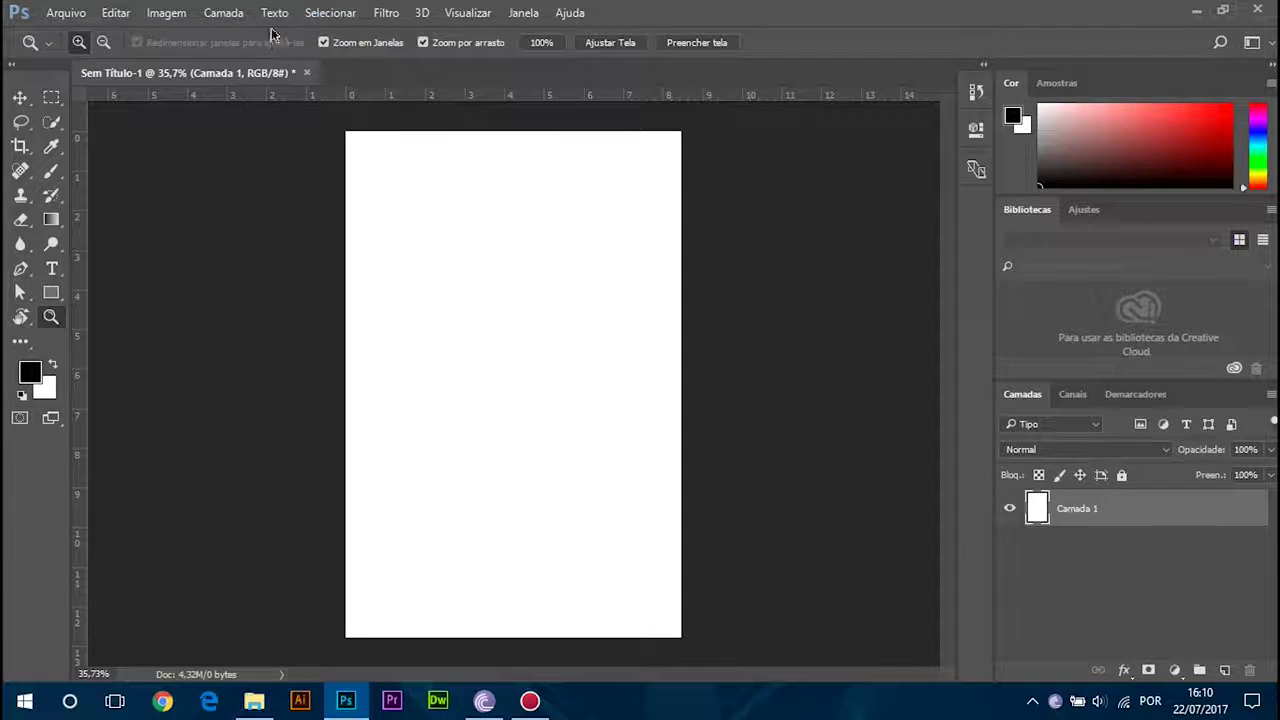
{"action": "left_click_drag", "start_coordinate": [326, 120], "coordinate": [421, 126]}
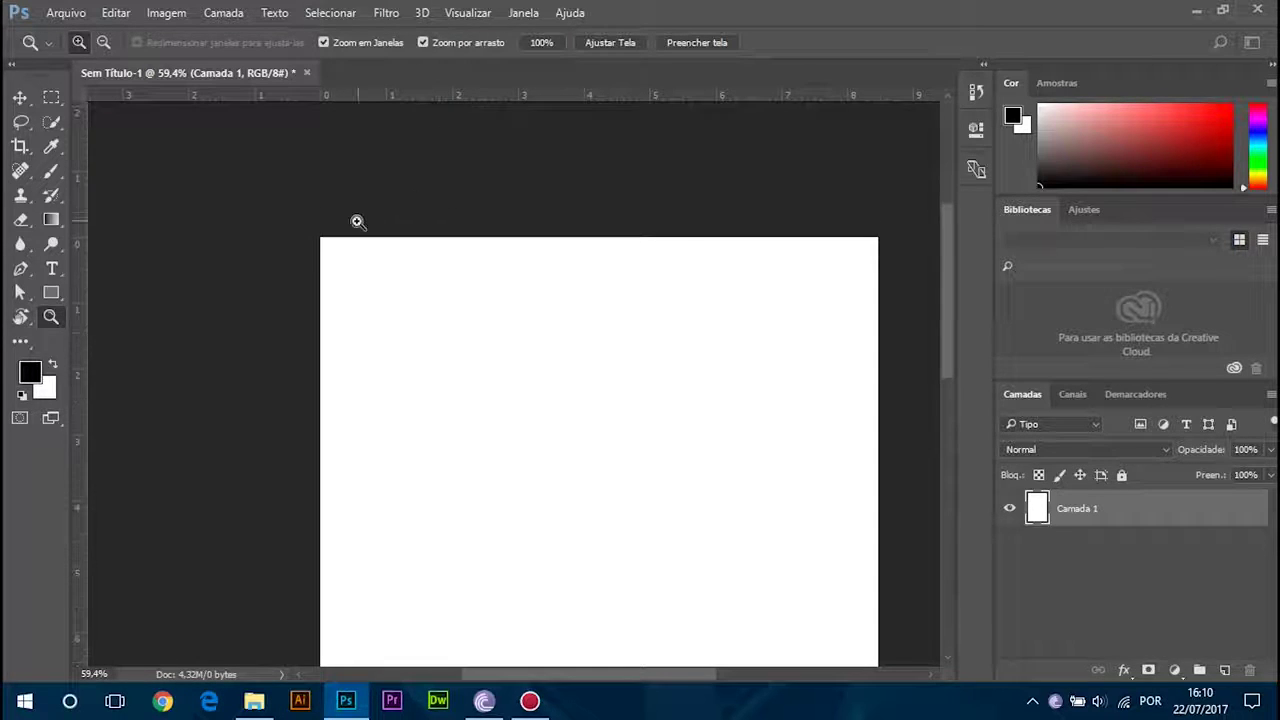
{"action": "left_click_drag", "start_coordinate": [356, 275], "coordinate": [480, 257]}
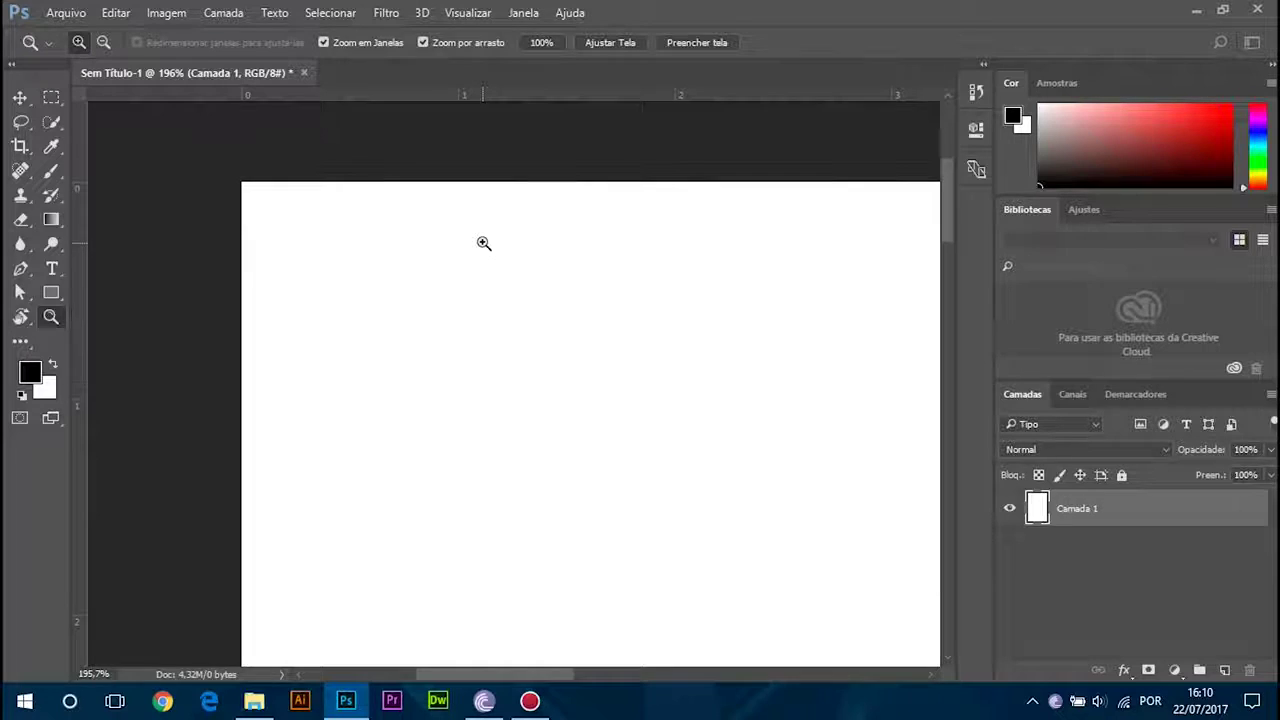
Step: Select the Ellipse tool and sample the page's white as the foreground colour
{"action": "left_click", "coordinate": [52, 296]}
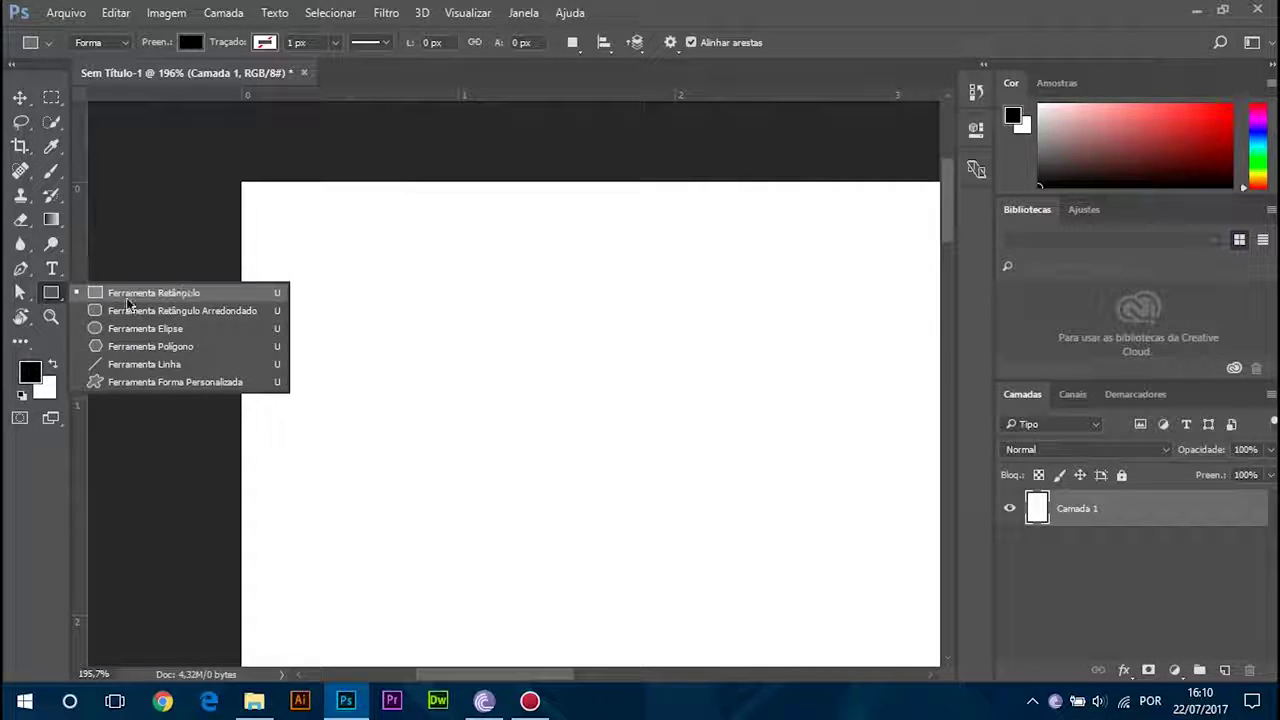
{"action": "left_click", "coordinate": [170, 330]}
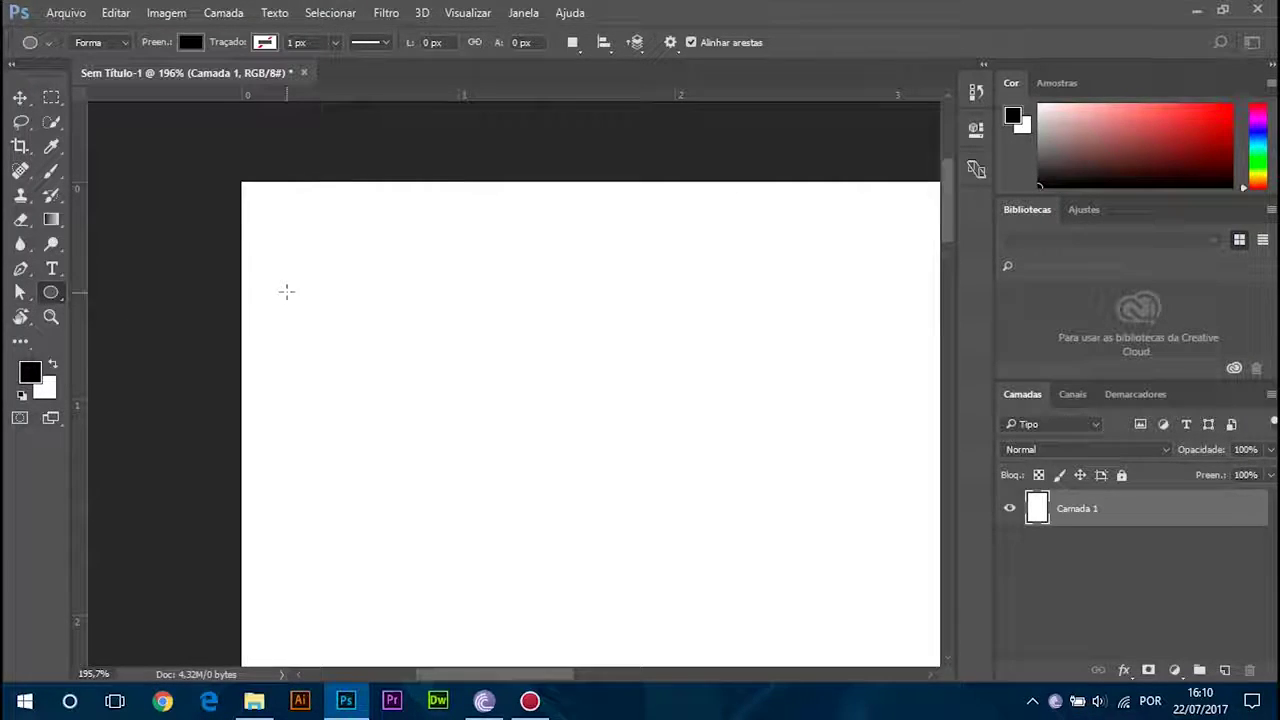
{"action": "left_click", "coordinate": [287, 198]}
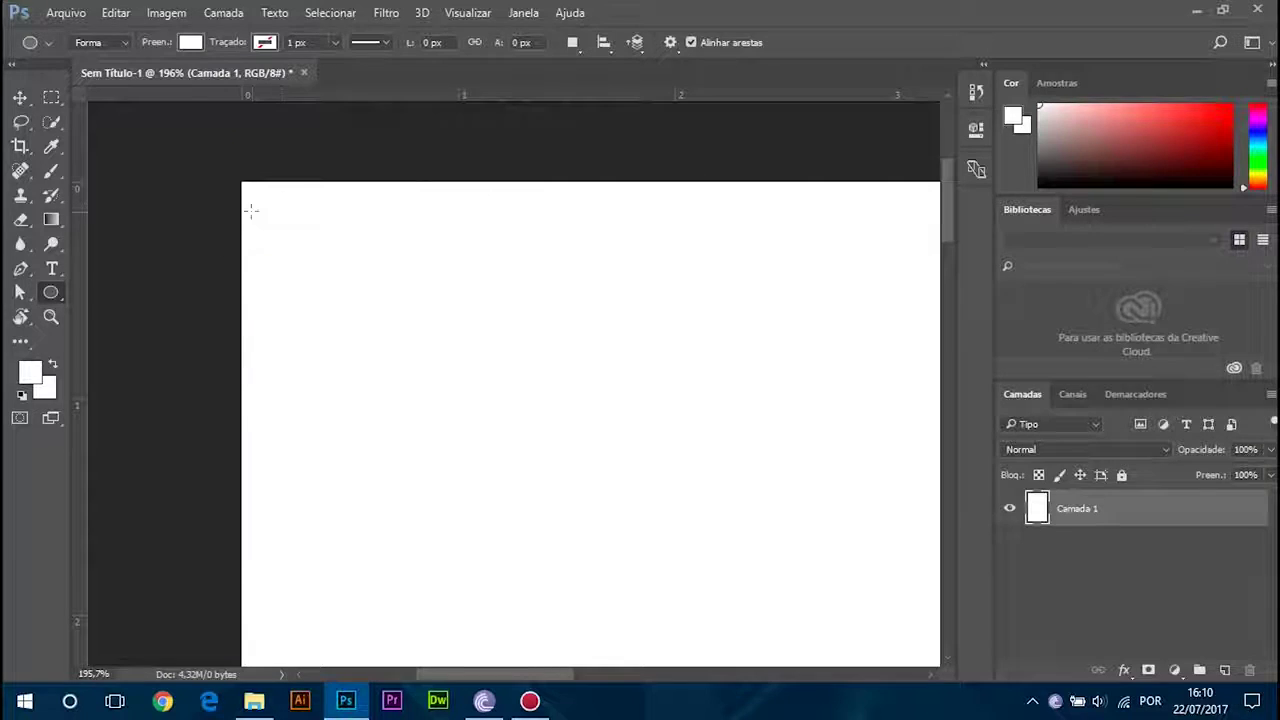
Step: Undo back to the uncropped transparent canvas and refill Camada 1 with white using the restored default colours
{"action": "key", "text": "ctrl+z"}
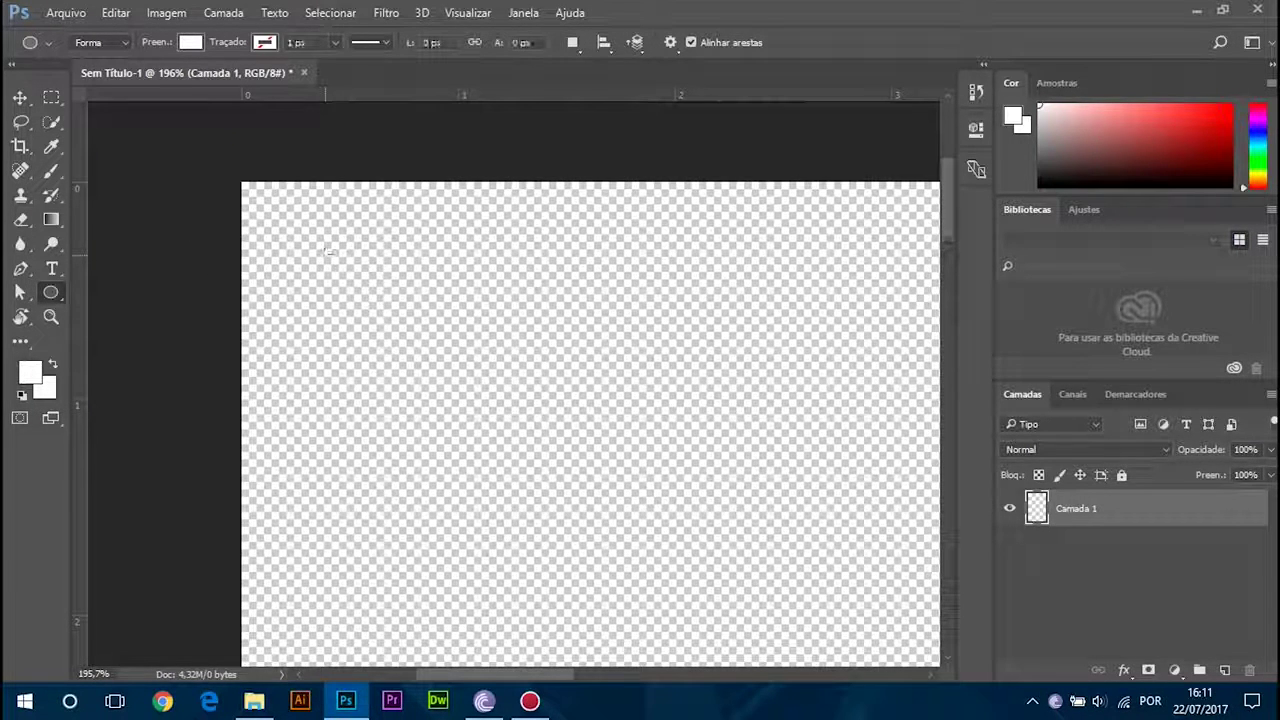
{"action": "key", "text": "d"}
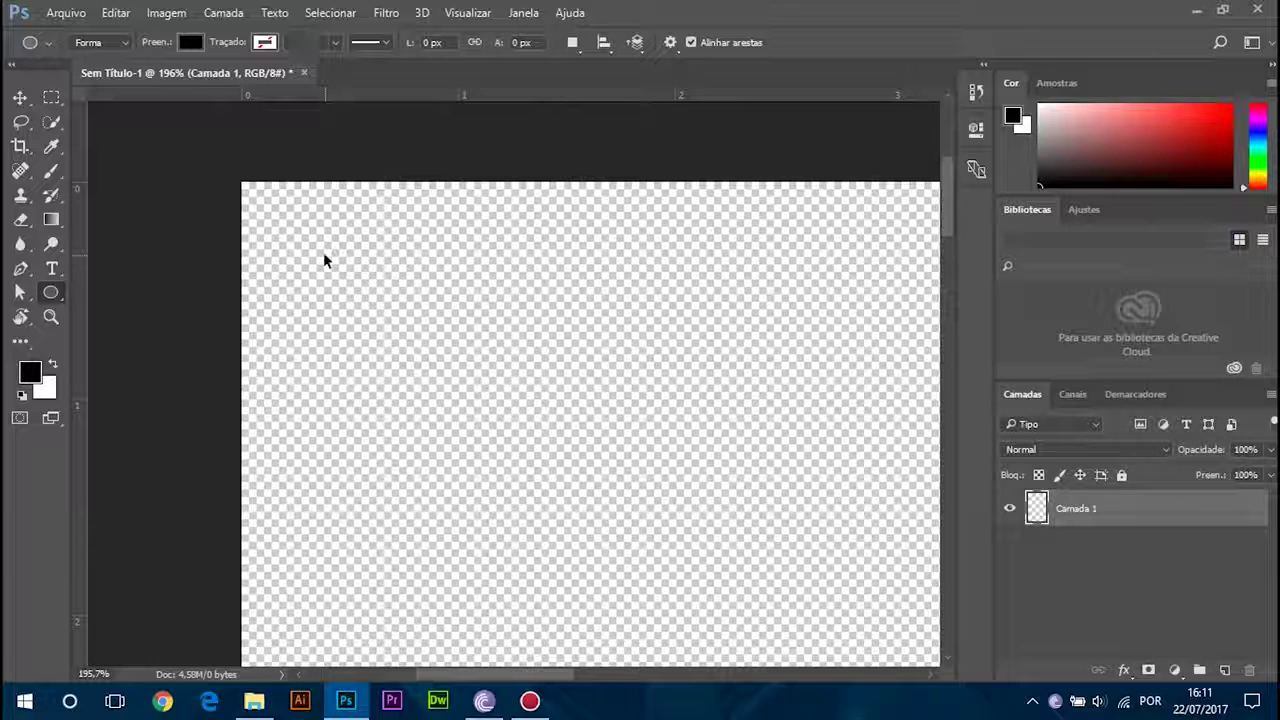
{"action": "key", "text": "ctrl+BackSpace"}
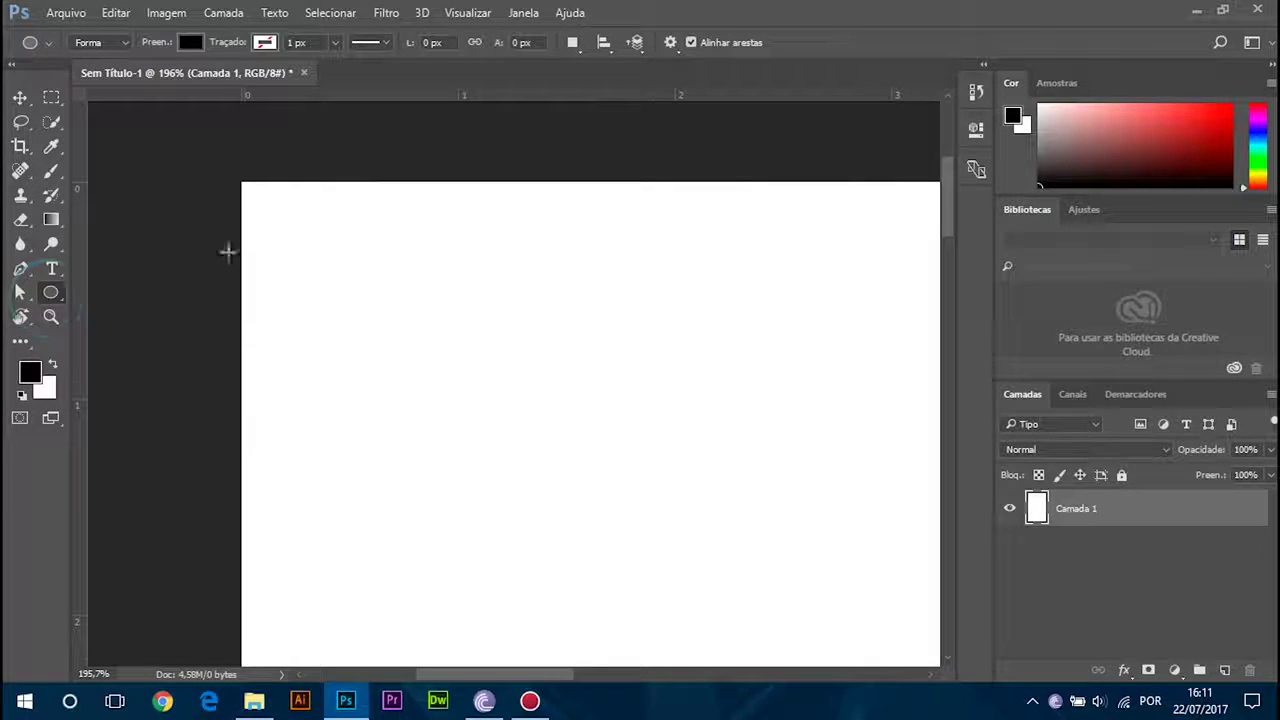
Step: Draw a black circle about 17 px across near the page's upper-left corner and place a copy just beside it on the same horizontal line
{"action": "left_click_drag", "start_coordinate": [250, 186], "coordinate": [305, 222]}
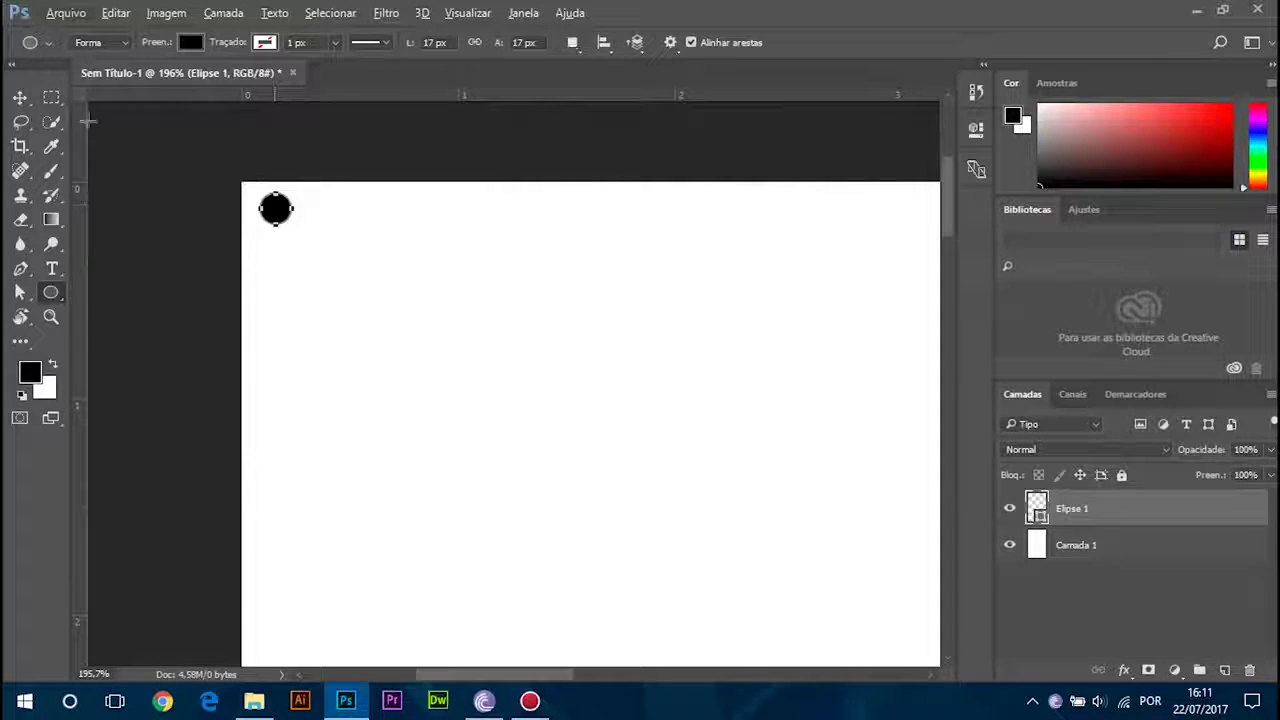
{"action": "left_click", "coordinate": [20, 98]}
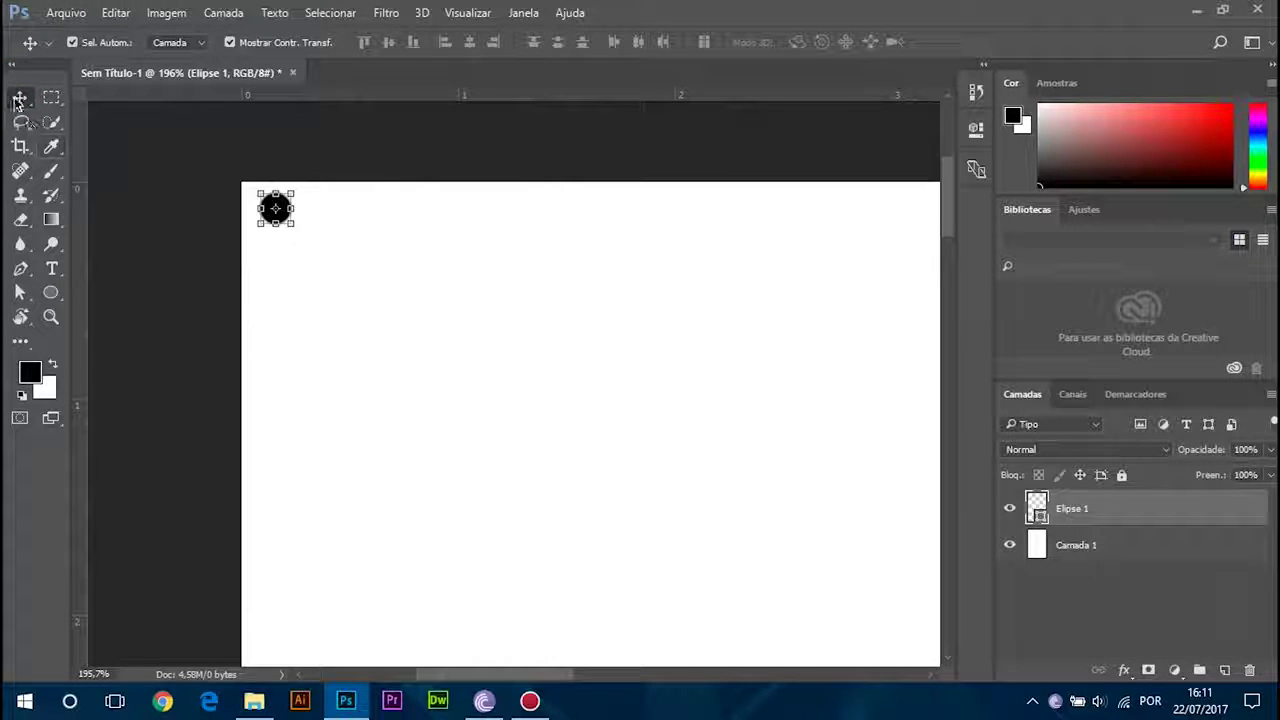
{"action": "mouse_move", "coordinate": [350, 215]}
{"action": "left_mouse_down"}
{"action": "mouse_move", "coordinate": [368, 308]}
{"action": "mouse_move", "coordinate": [377, 300]}
{"action": "mouse_move", "coordinate": [334, 225]}
{"action": "left_mouse_up"}
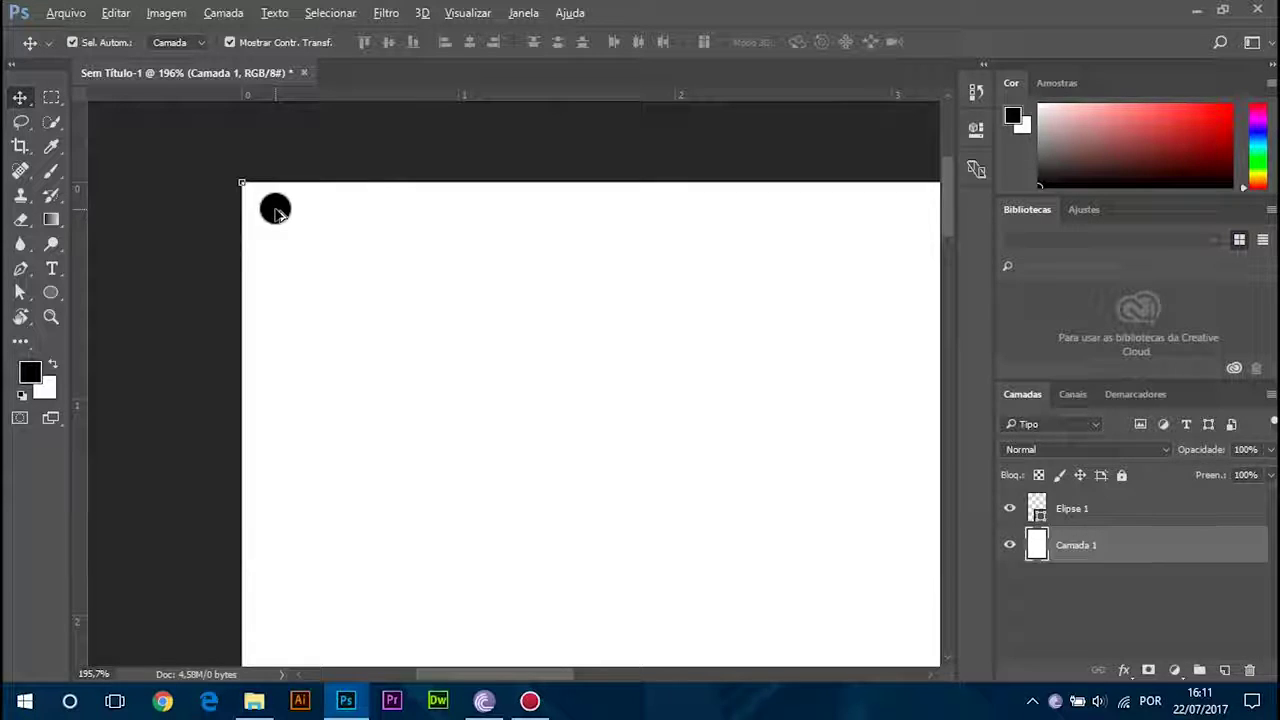
{"action": "left_click_drag", "start_coordinate": [277, 214], "coordinate": [328, 212]}
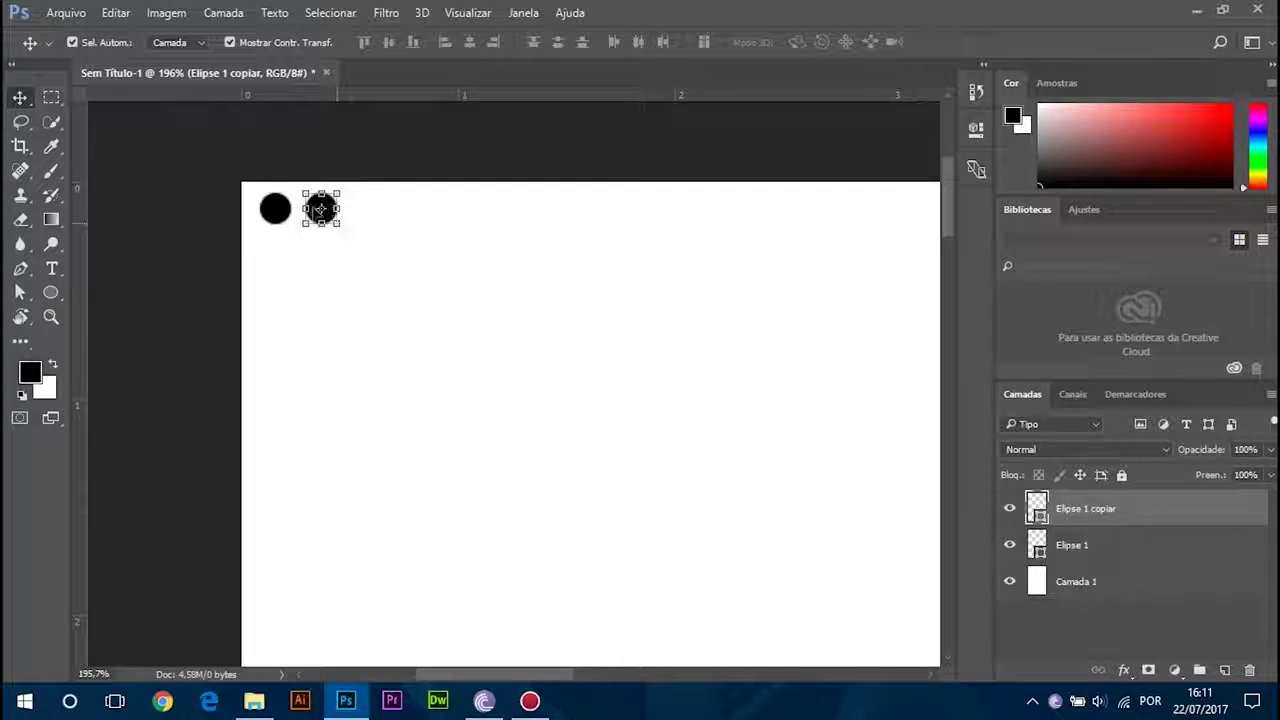
Step: Place another copy of the black circle beside the second one to make an evenly spaced row of three
{"action": "left_click", "coordinate": [357, 257]}
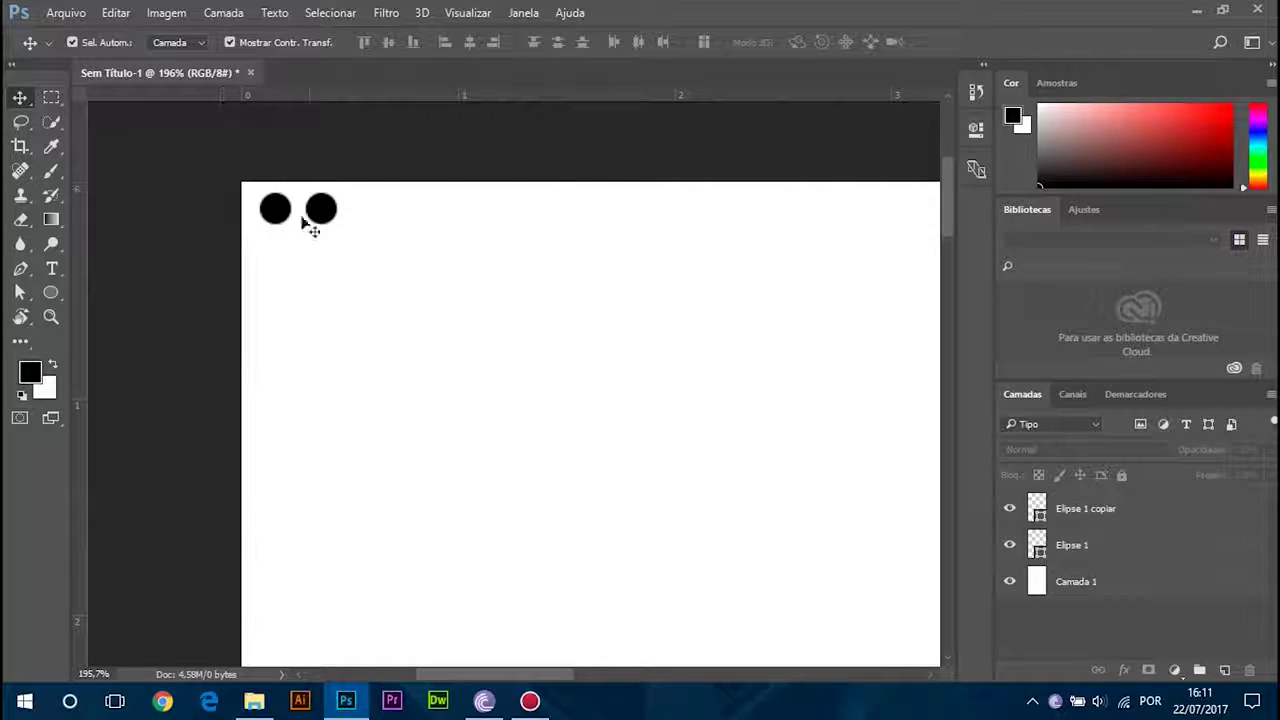
{"action": "mouse_move", "coordinate": [323, 210]}
{"action": "left_mouse_down"}
{"action": "mouse_move", "coordinate": [378, 208]}
{"action": "mouse_move", "coordinate": [317, 213]}
{"action": "left_mouse_up"}
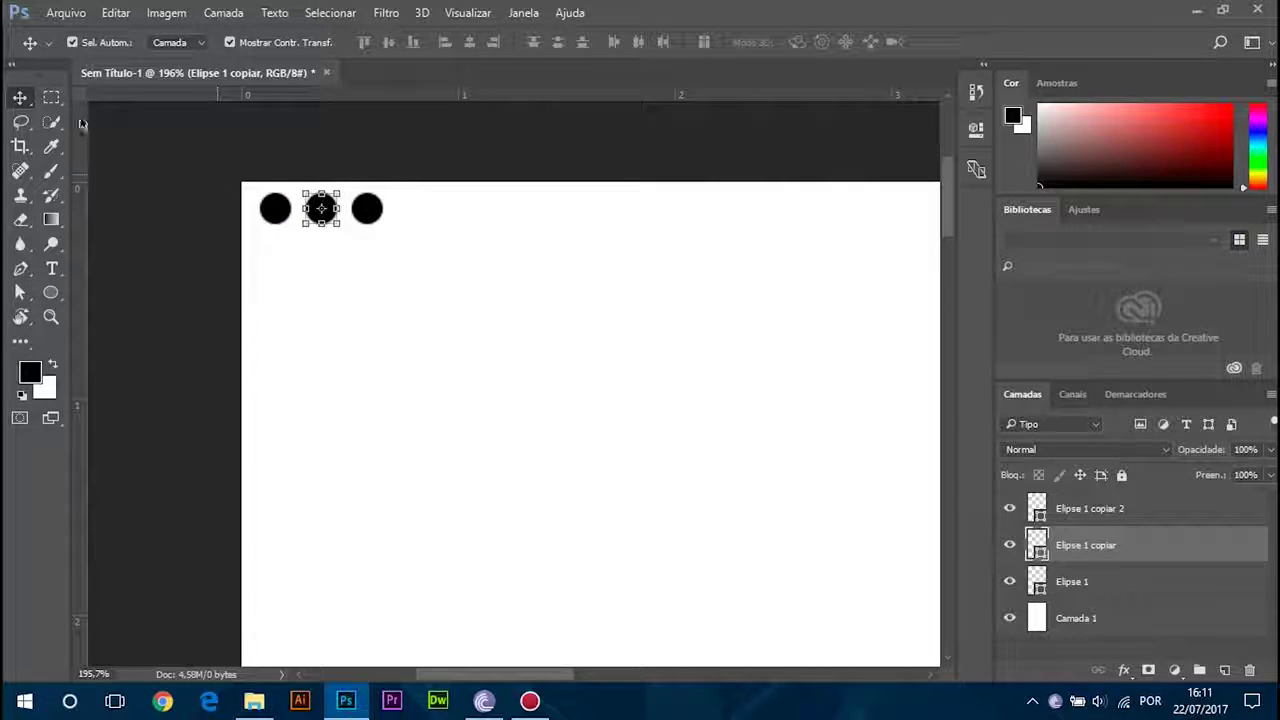
{"action": "left_click", "coordinate": [223, 163]}
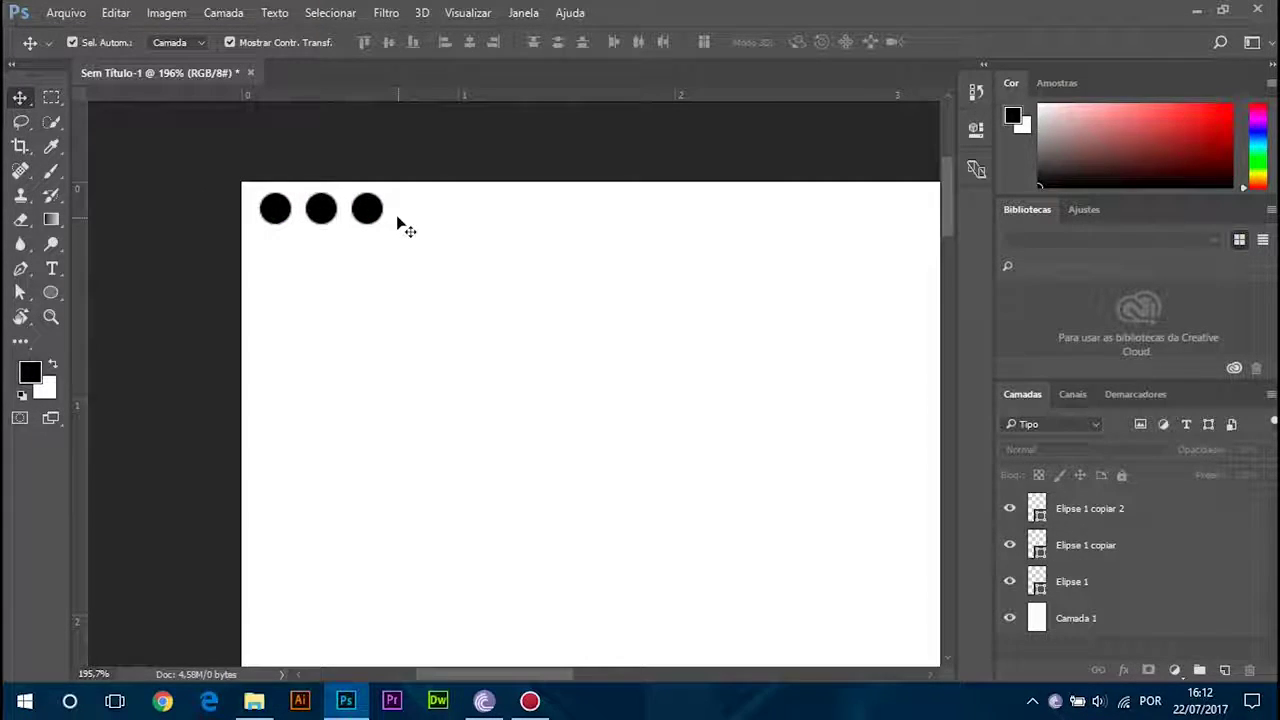
Step: Go through the three ellipse layers one by one to see which circle each holds
{"action": "left_click", "coordinate": [277, 223]}
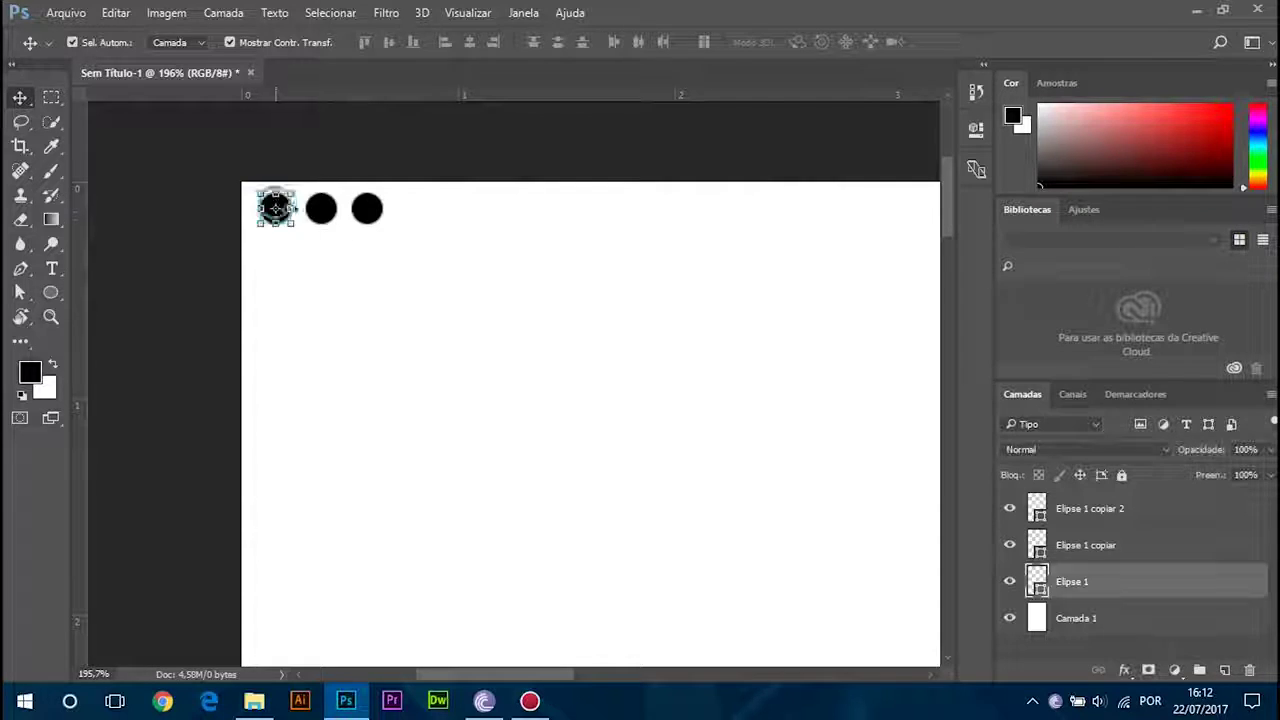
{"action": "left_click", "coordinate": [1094, 550]}
{"action": "left_click", "coordinate": [1104, 508]}
{"action": "left_click", "coordinate": [1092, 550]}
{"action": "left_click", "coordinate": [1086, 583]}
{"action": "left_click", "coordinate": [1088, 545]}
{"action": "left_click", "coordinate": [1090, 508]}
Step: Set the foreground colour to light blue #26b0f0 and fill the first circle, on layer Elipse 1, with it
{"action": "left_click", "coordinate": [1076, 586]}
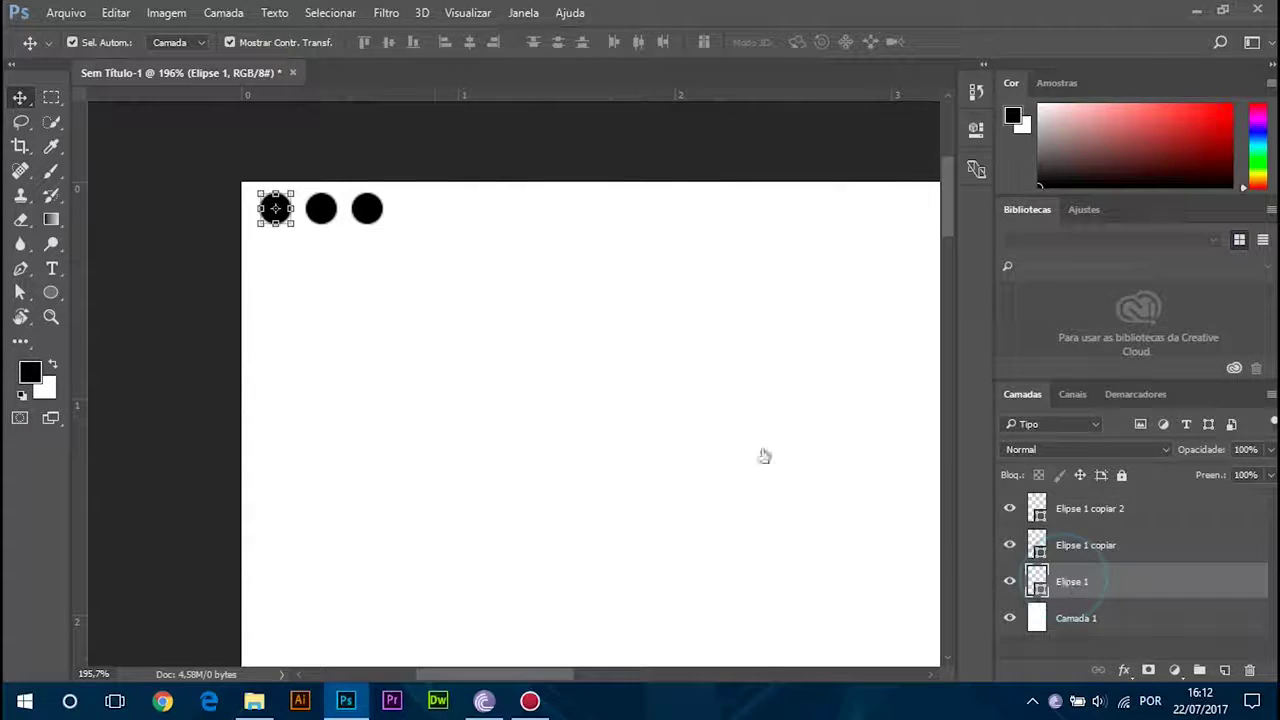
{"action": "left_click", "coordinate": [29, 372]}
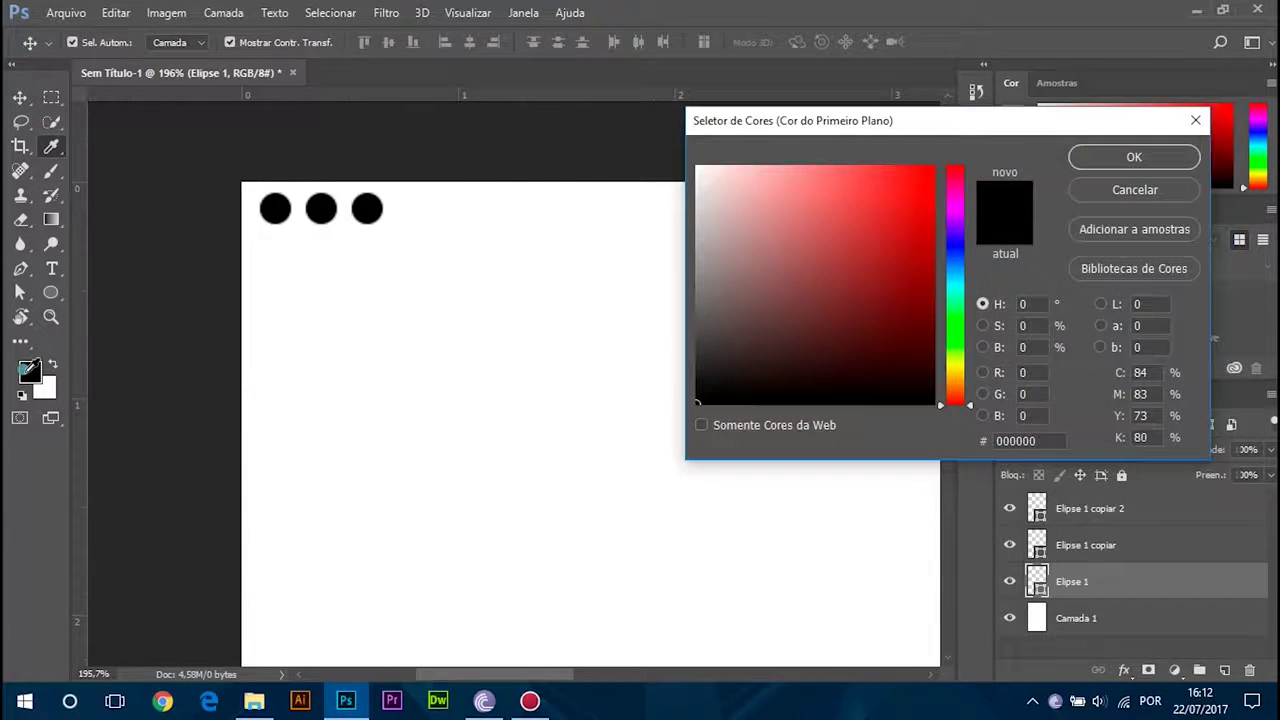
{"action": "mouse_move", "coordinate": [966, 257]}
{"action": "left_mouse_down"}
{"action": "mouse_move", "coordinate": [964, 298]}
{"action": "mouse_move", "coordinate": [962, 280]}
{"action": "left_mouse_up"}
{"action": "mouse_move", "coordinate": [909, 194]}
{"action": "left_mouse_down"}
{"action": "mouse_move", "coordinate": [914, 181]}
{"action": "mouse_move", "coordinate": [898, 180]}
{"action": "left_mouse_up"}
{"action": "left_click", "coordinate": [1134, 157]}
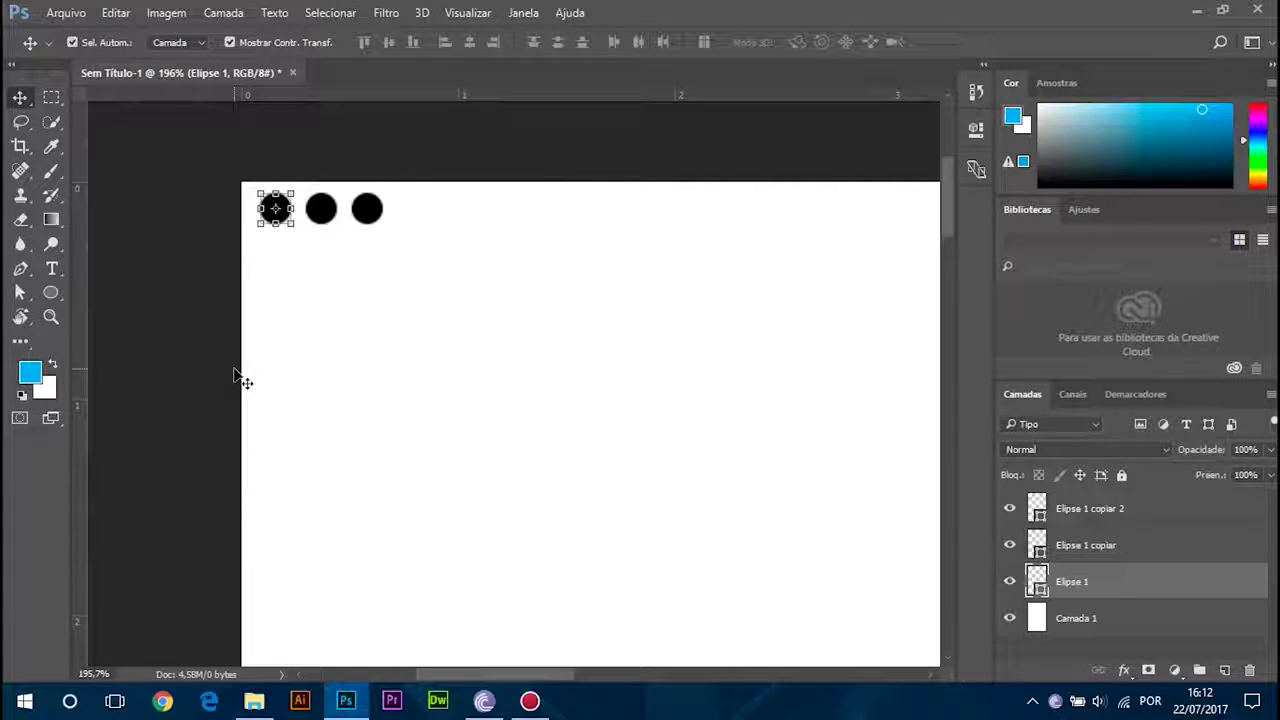
{"action": "key", "text": "alt+BackSpace"}
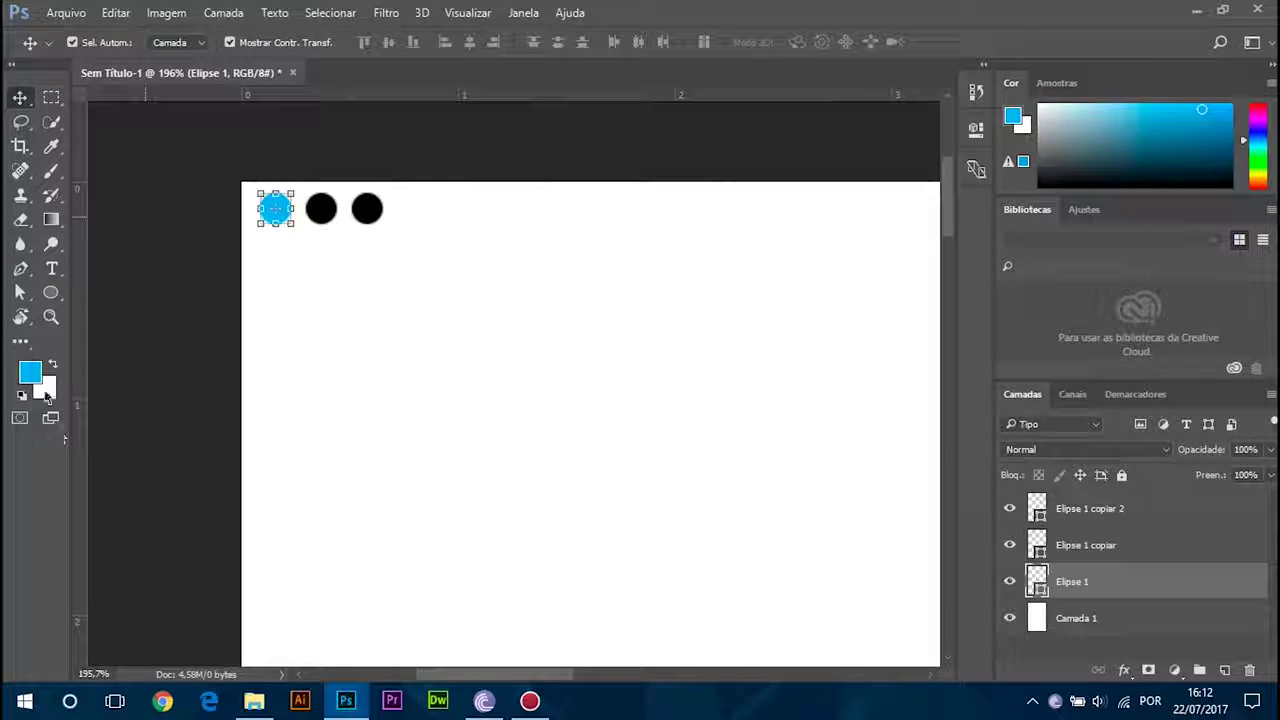
{"action": "left_click", "coordinate": [284, 262]}
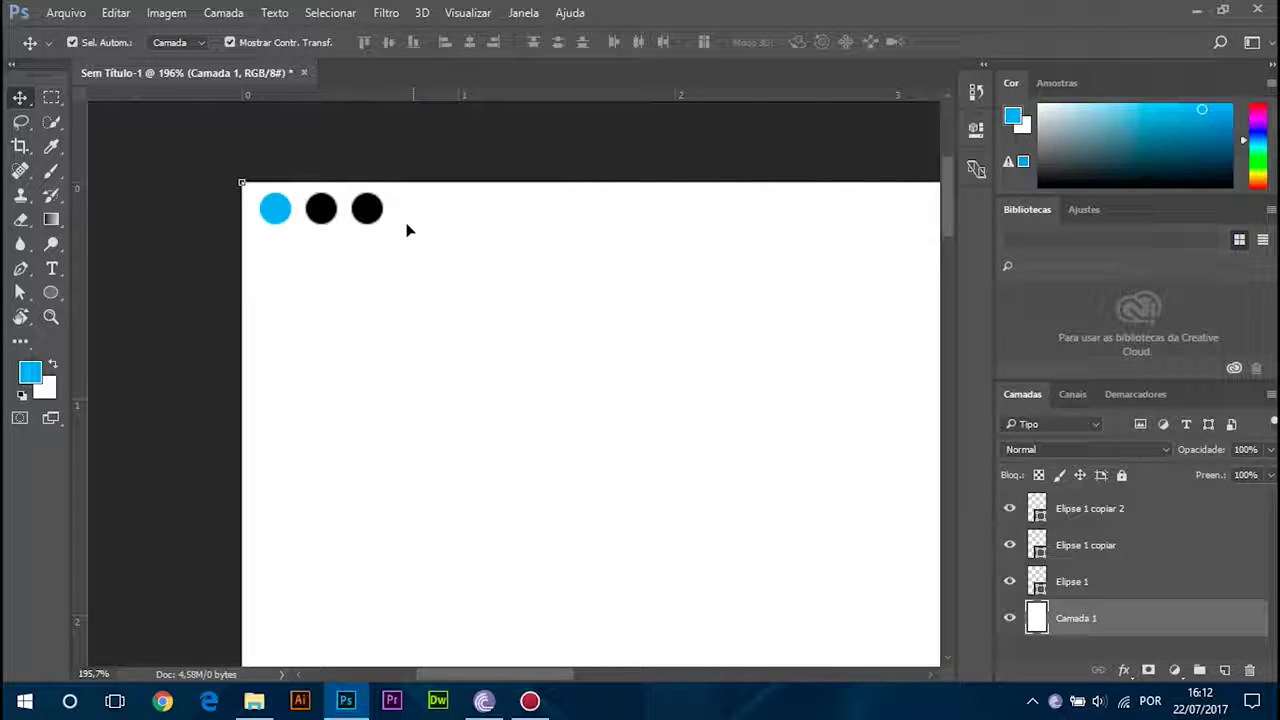
Step: Set the foreground colour to dark blue #1843df and fill the middle circle with it
{"action": "left_click", "coordinate": [320, 208]}
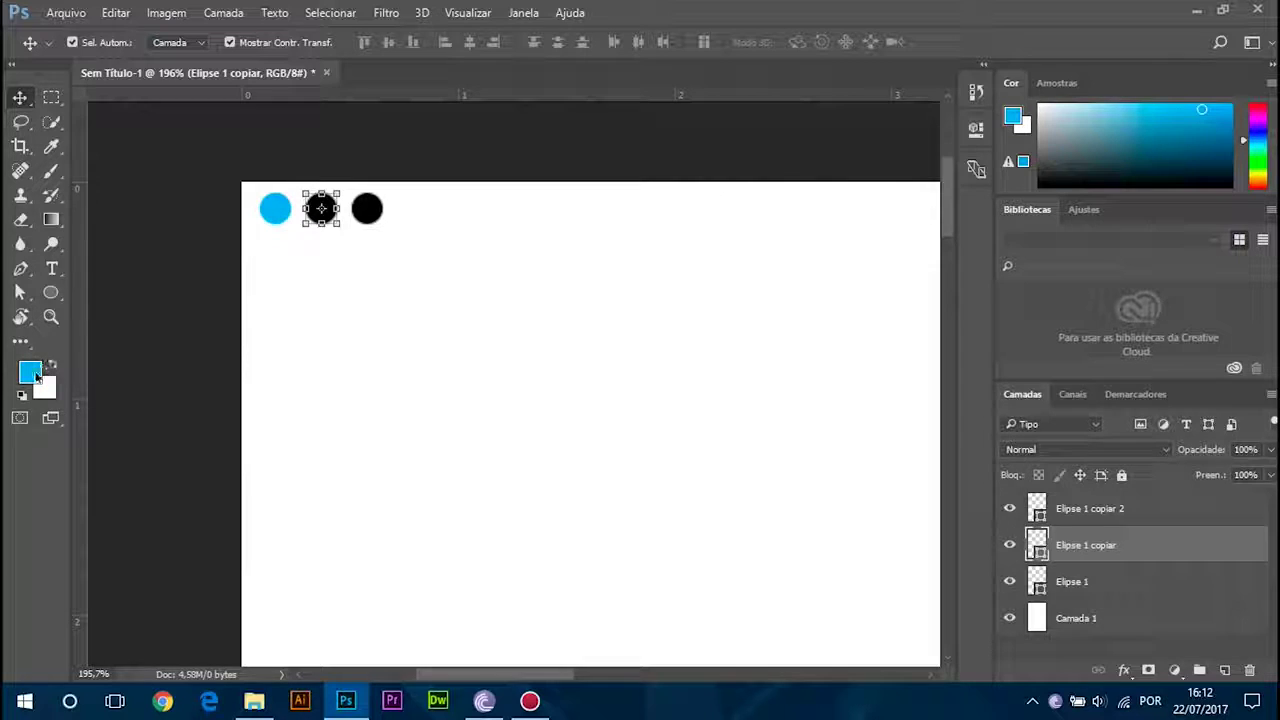
{"action": "left_click", "coordinate": [29, 374]}
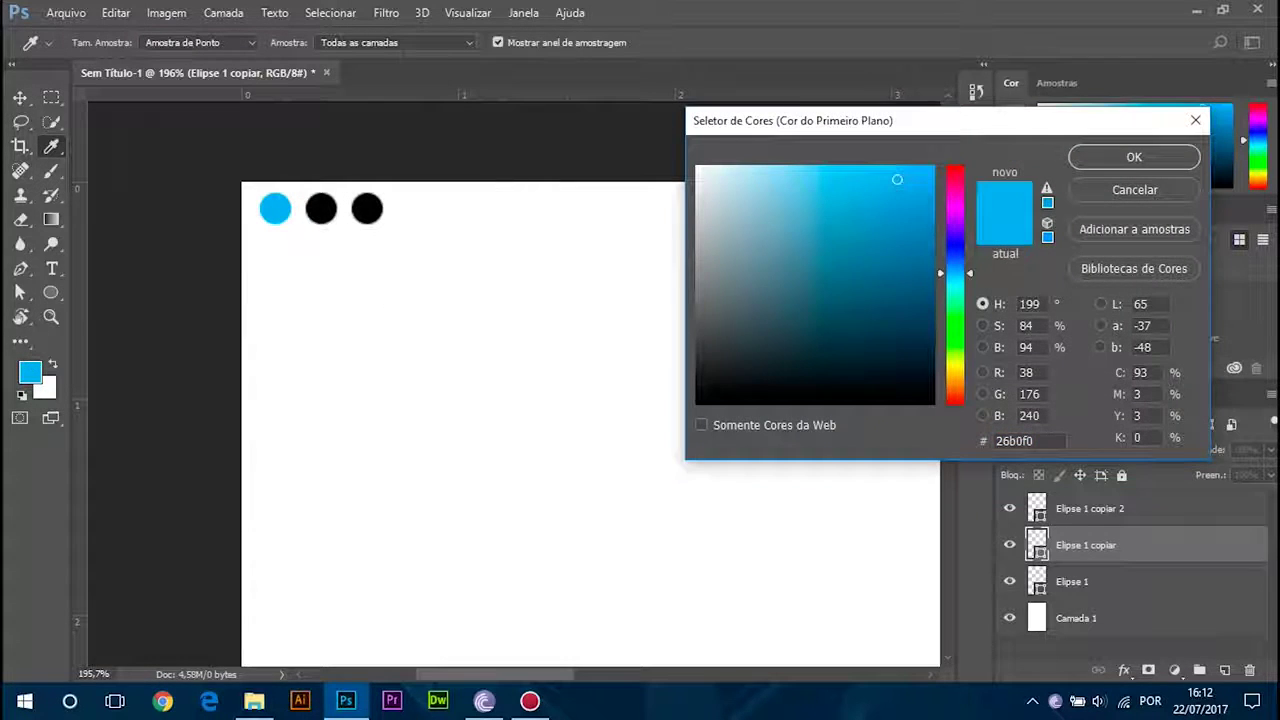
{"action": "left_click_drag", "start_coordinate": [971, 281], "coordinate": [970, 254]}
{"action": "mouse_move", "coordinate": [914, 196]}
{"action": "left_mouse_down"}
{"action": "mouse_move", "coordinate": [896, 180]}
{"action": "mouse_move", "coordinate": [908, 195]}
{"action": "left_mouse_up"}
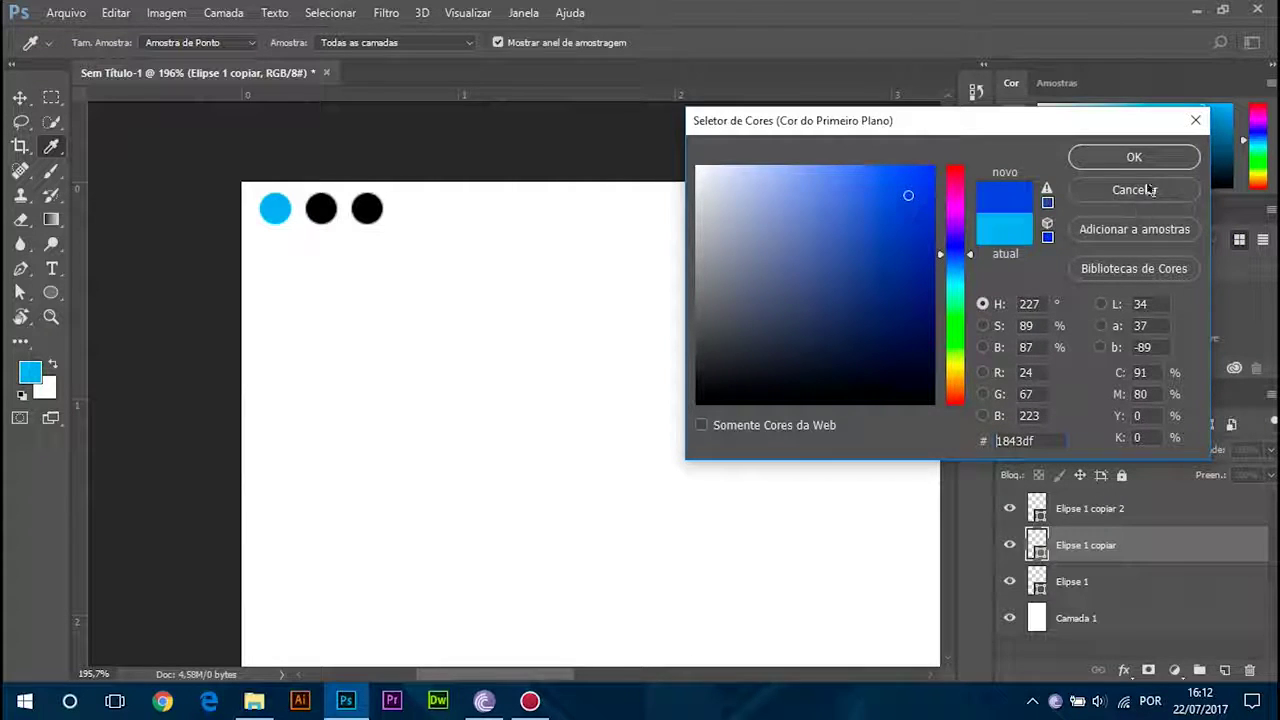
{"action": "left_click", "coordinate": [1140, 160]}
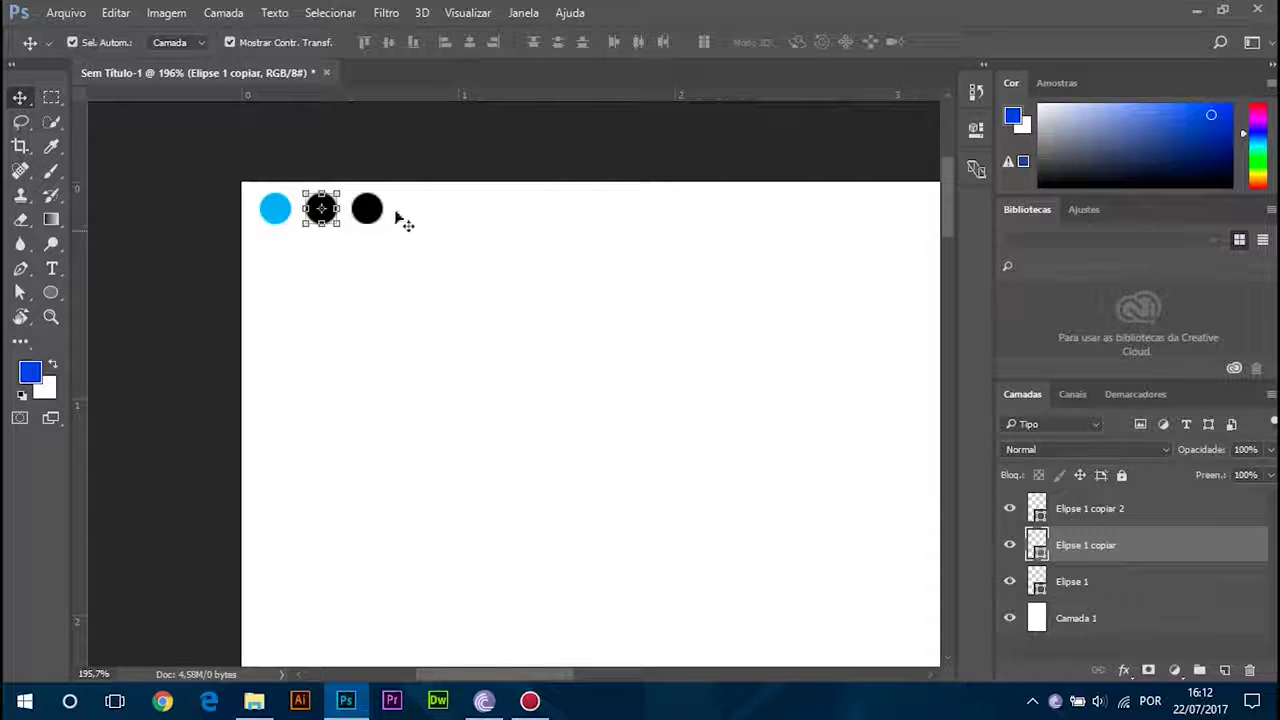
{"action": "key", "text": "alt+BackSpace"}
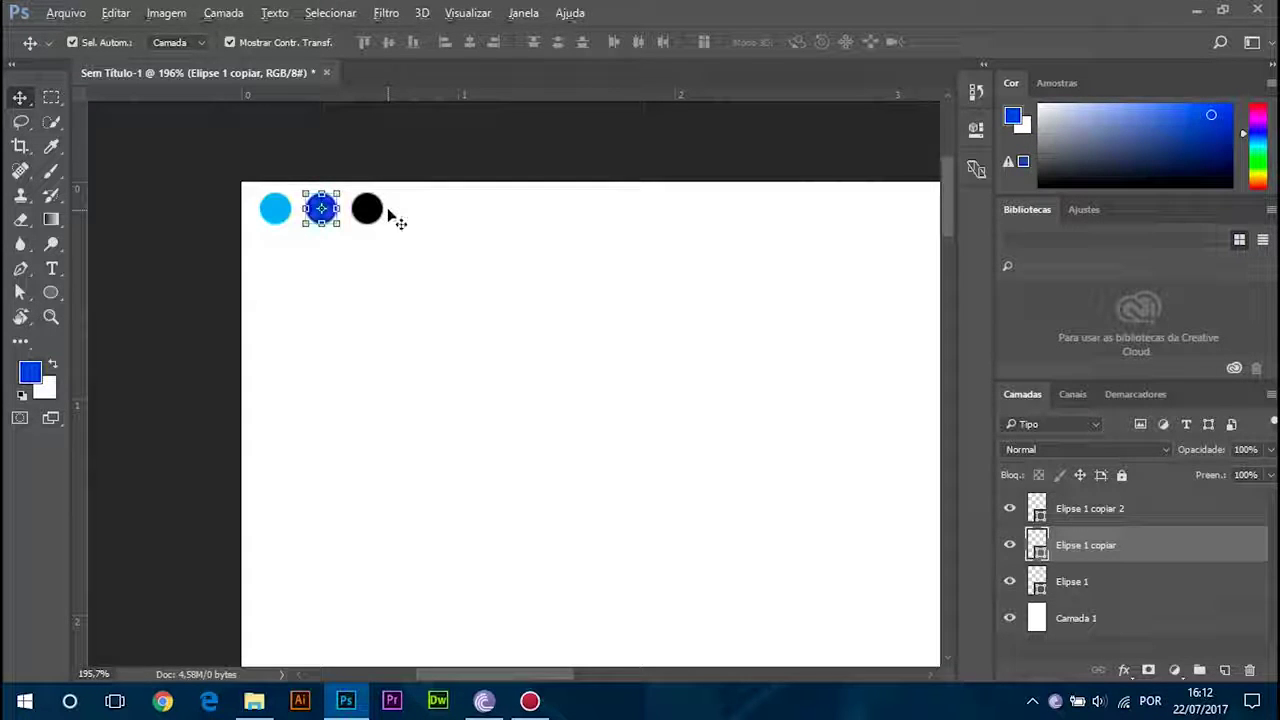
Step: Set the foreground colour to pale yellow-green #eaf0c1 and fill the third circle with it
{"action": "left_click", "coordinate": [366, 210]}
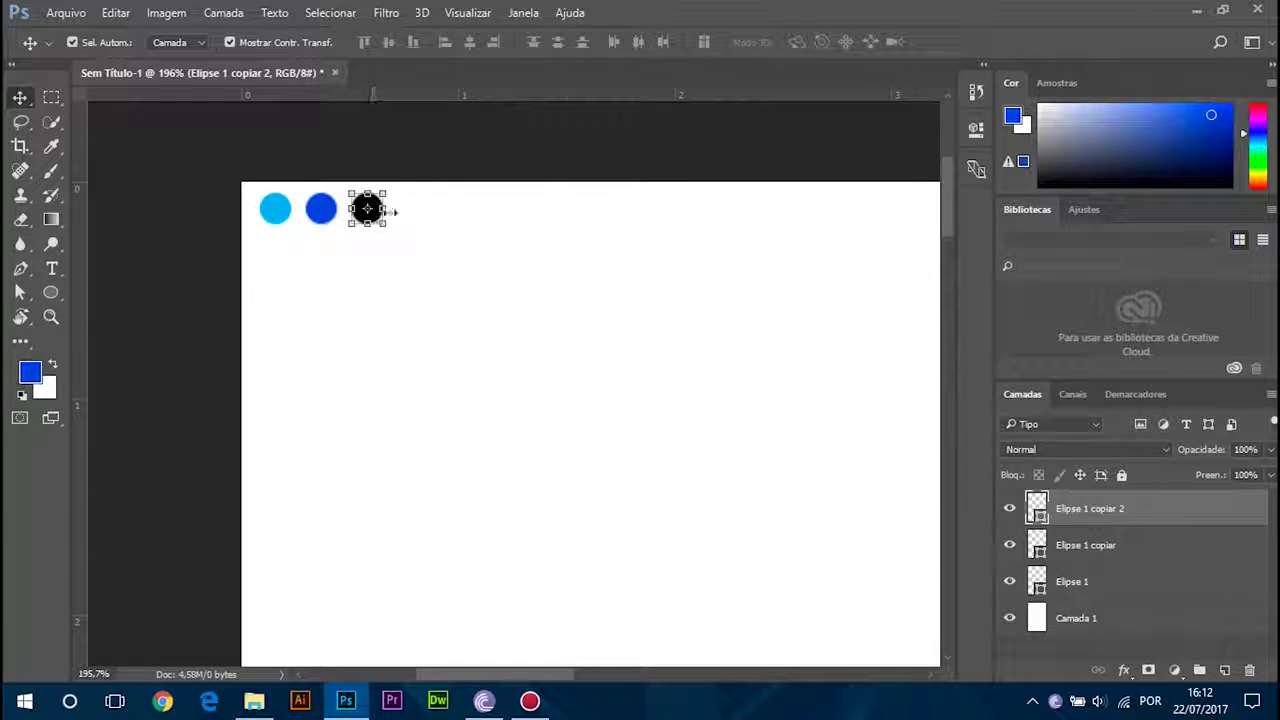
{"action": "left_click", "coordinate": [30, 375]}
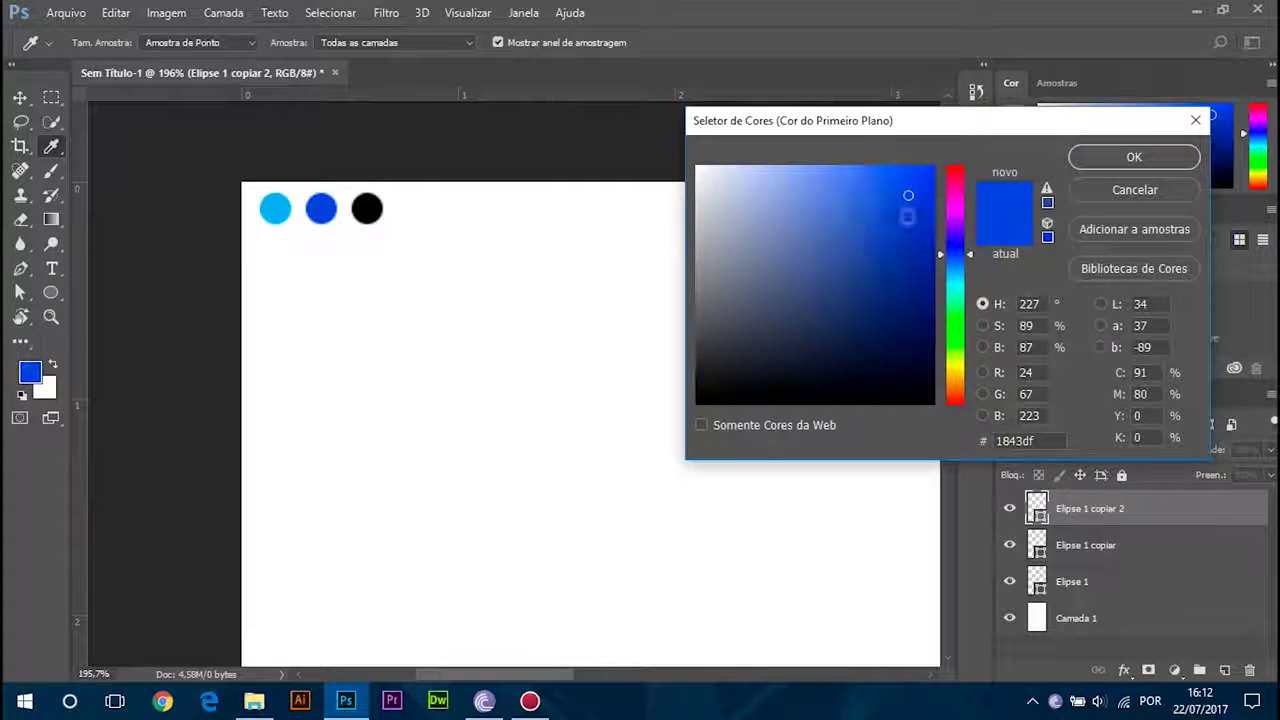
{"action": "left_click_drag", "start_coordinate": [970, 262], "coordinate": [968, 366]}
{"action": "mouse_move", "coordinate": [838, 200]}
{"action": "left_mouse_down"}
{"action": "mouse_move", "coordinate": [728, 168]}
{"action": "mouse_move", "coordinate": [742, 179]}
{"action": "left_mouse_up"}
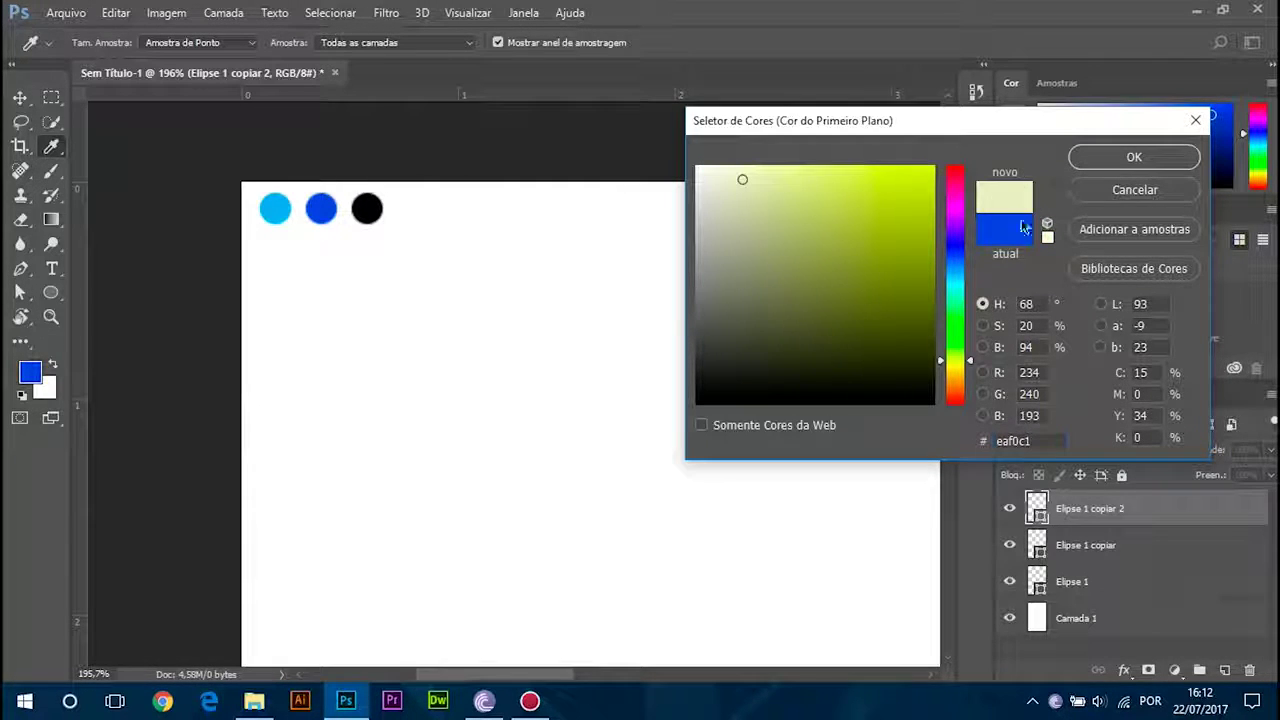
{"action": "left_click", "coordinate": [1132, 158]}
{"action": "key", "text": "v"}
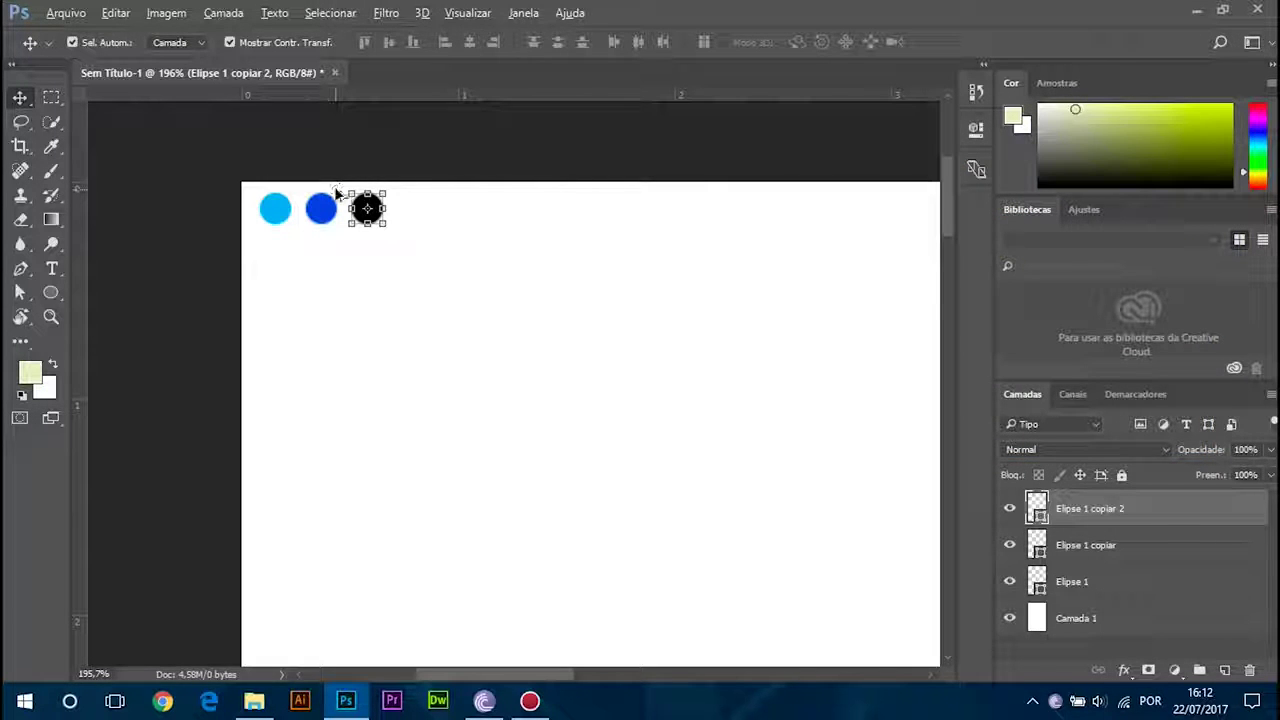
{"action": "key", "text": "alt+BackSpace"}
{"action": "left_click_drag", "start_coordinate": [336, 192], "coordinate": [367, 215]}
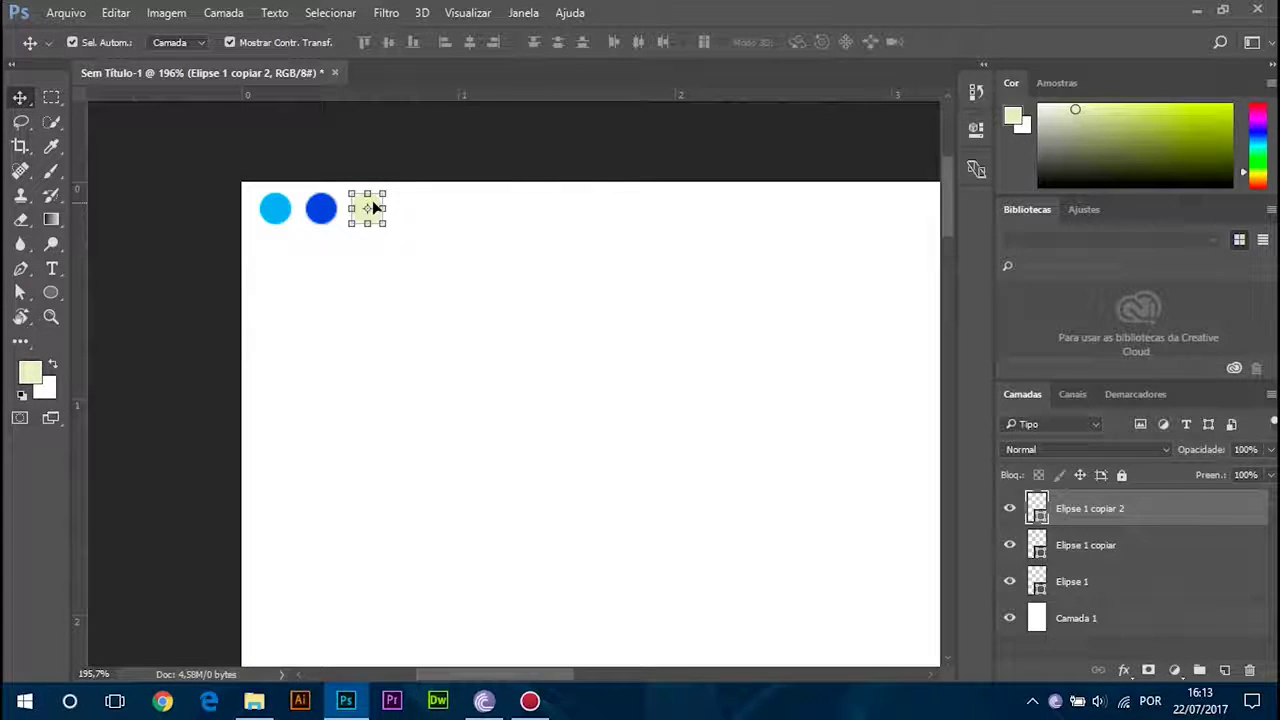
{"action": "left_click", "coordinate": [411, 228]}
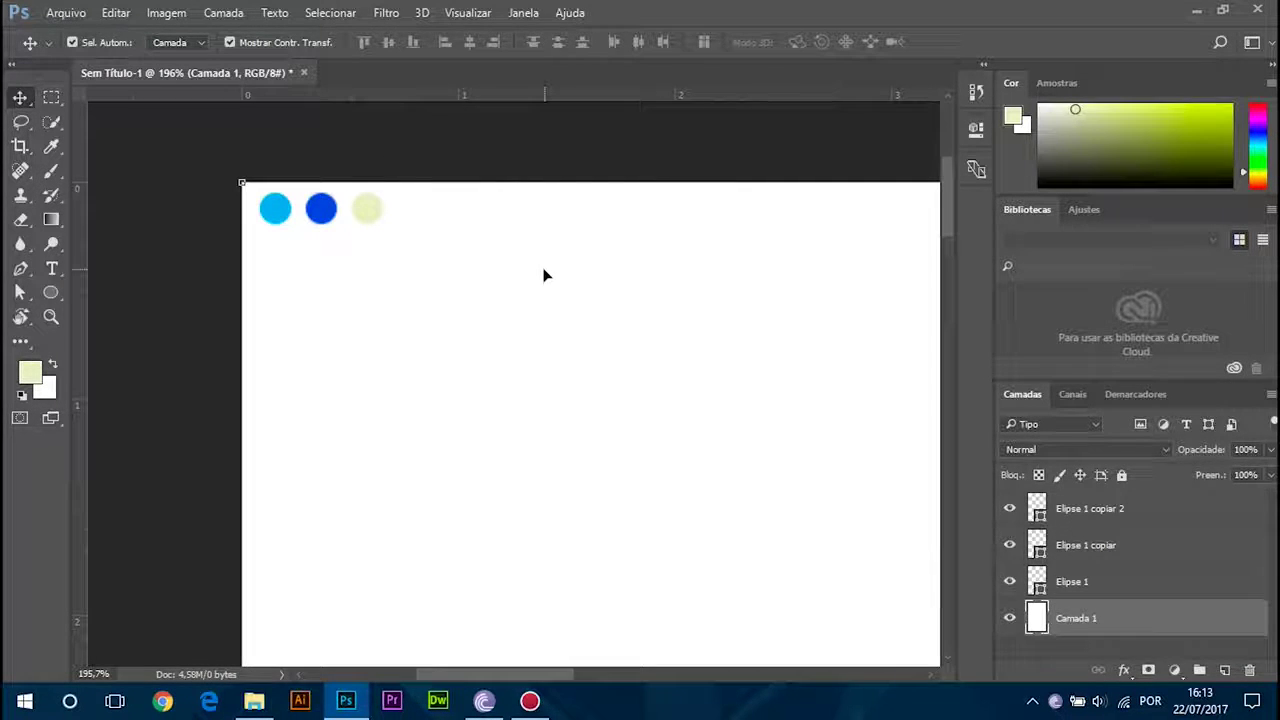
Step: Zoom out to view the whole page at 33,3% and clear the layer selection
{"action": "key", "text": "ctrl+minus"}
{"action": "key", "text": "ctrl+minus"}
{"action": "key", "text": "ctrl+minus"}
{"action": "key", "text": "ctrl+minus"}
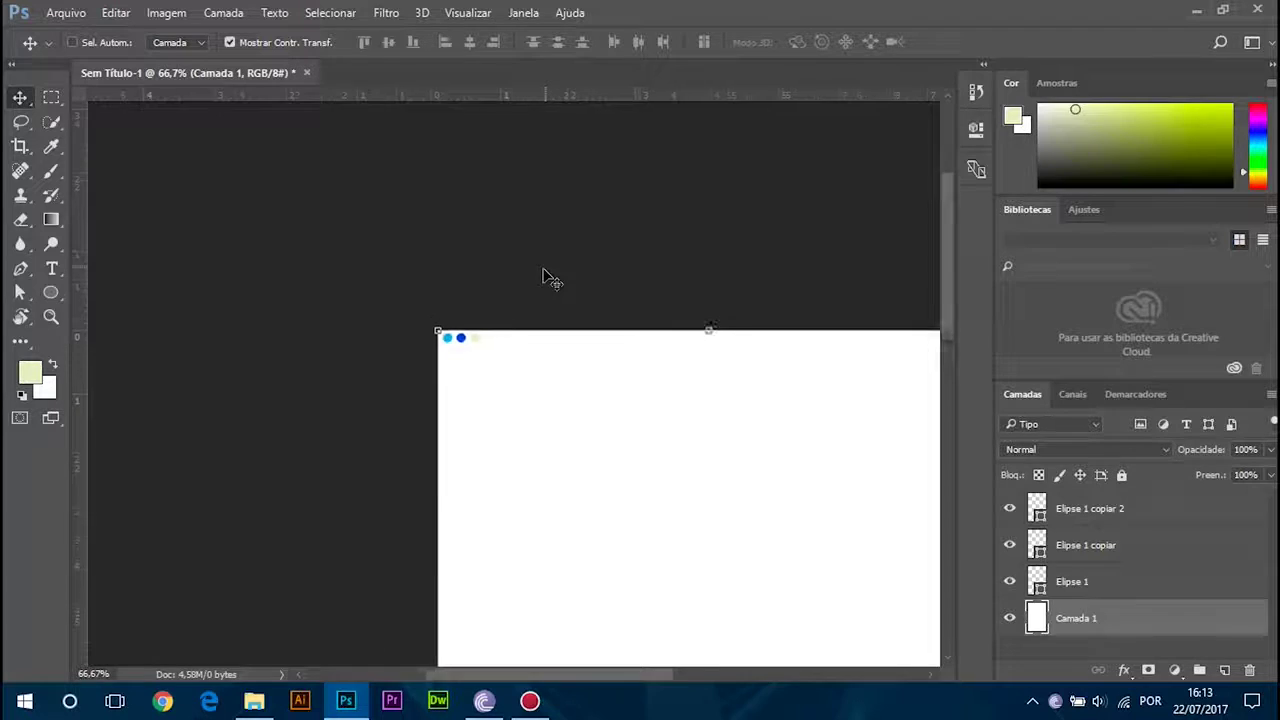
{"action": "key", "text": "ctrl+1"}
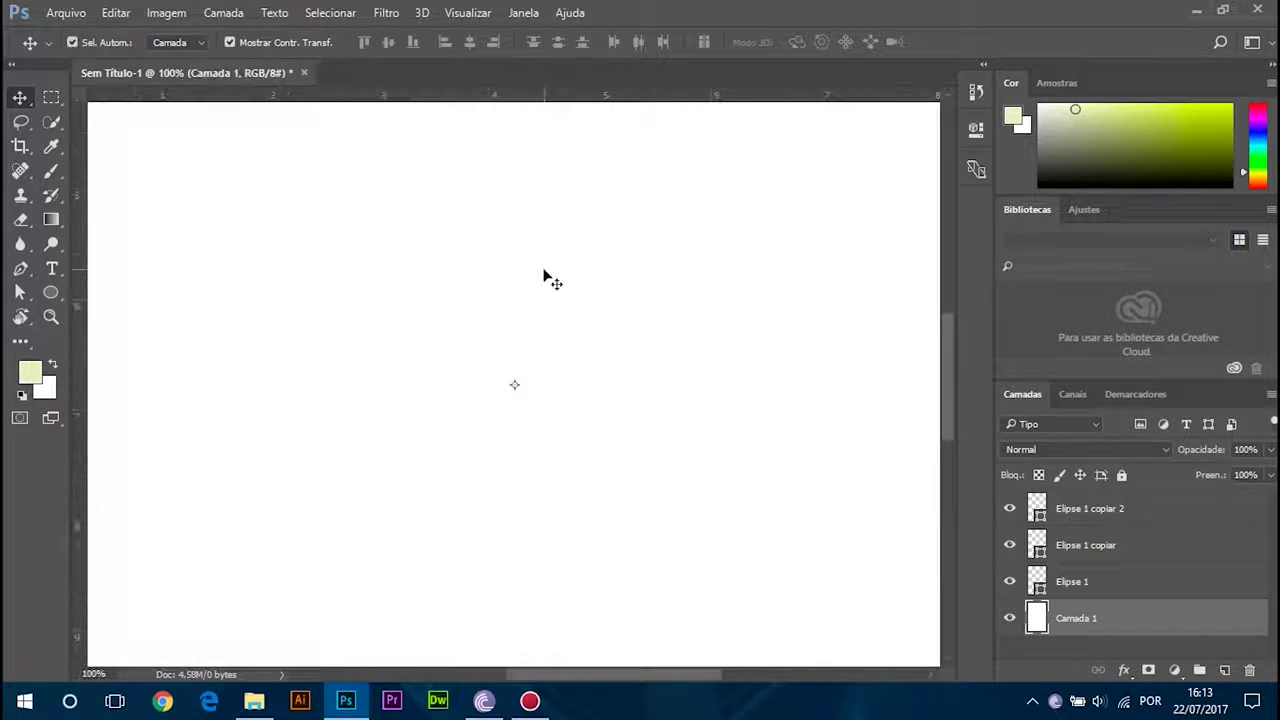
{"action": "key", "text": "ctrl+minus"}
{"action": "key", "text": "ctrl+minus"}
{"action": "key", "text": "ctrl+minus"}
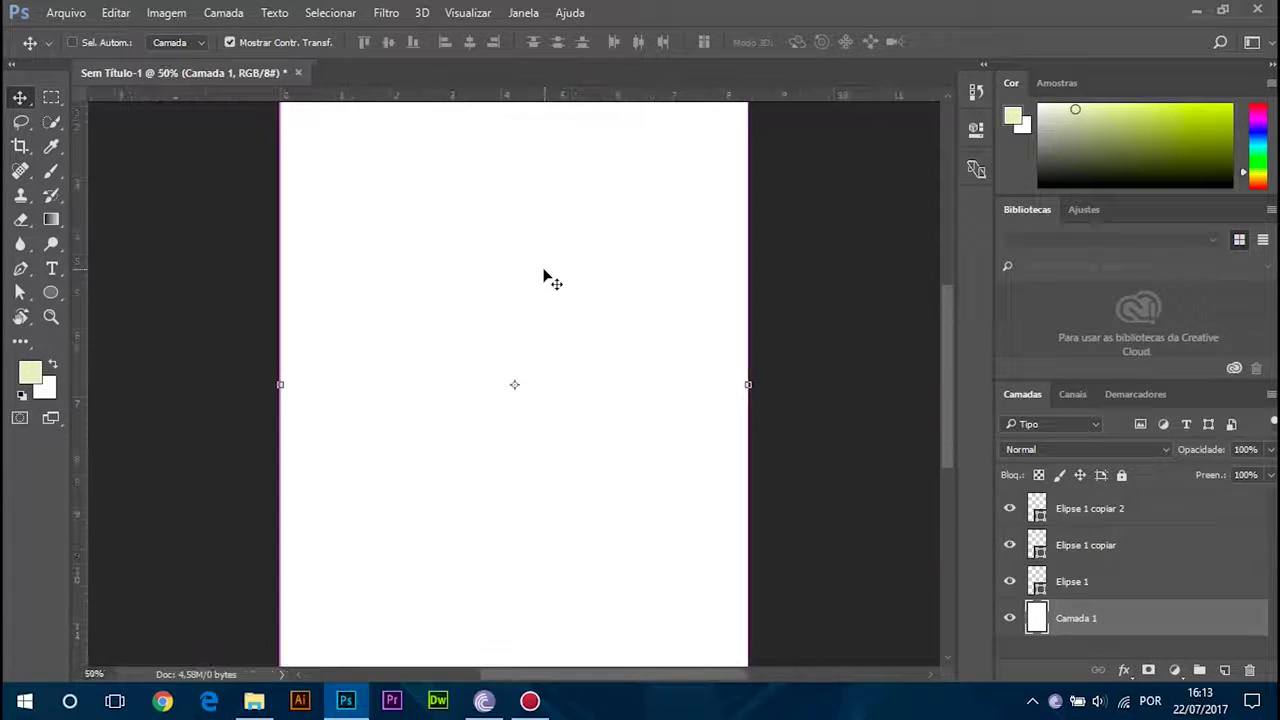
{"action": "left_click", "coordinate": [700, 207]}
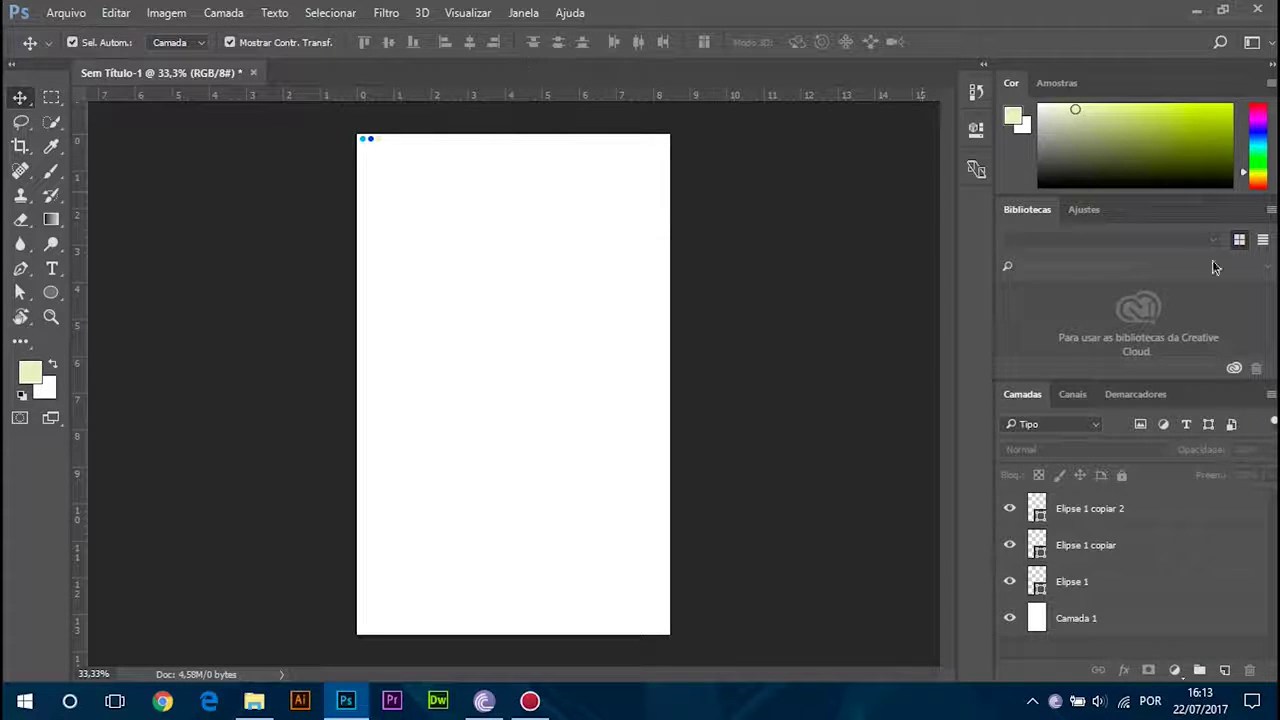
Step: Group the three circle layers and rename the group paleta
{"action": "left_click", "coordinate": [1126, 595]}
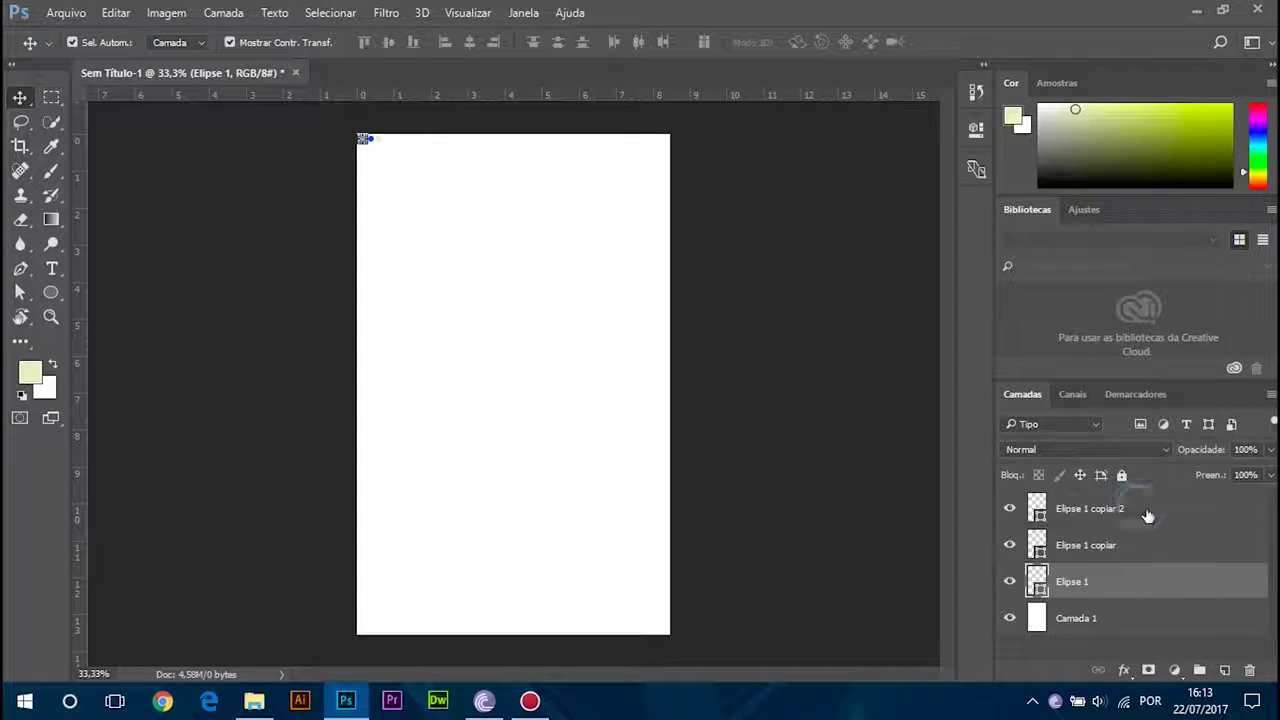
{"action": "left_click", "coordinate": [1140, 508], "text": "shift"}
{"action": "left_click_drag", "start_coordinate": [1131, 583], "coordinate": [1146, 539]}
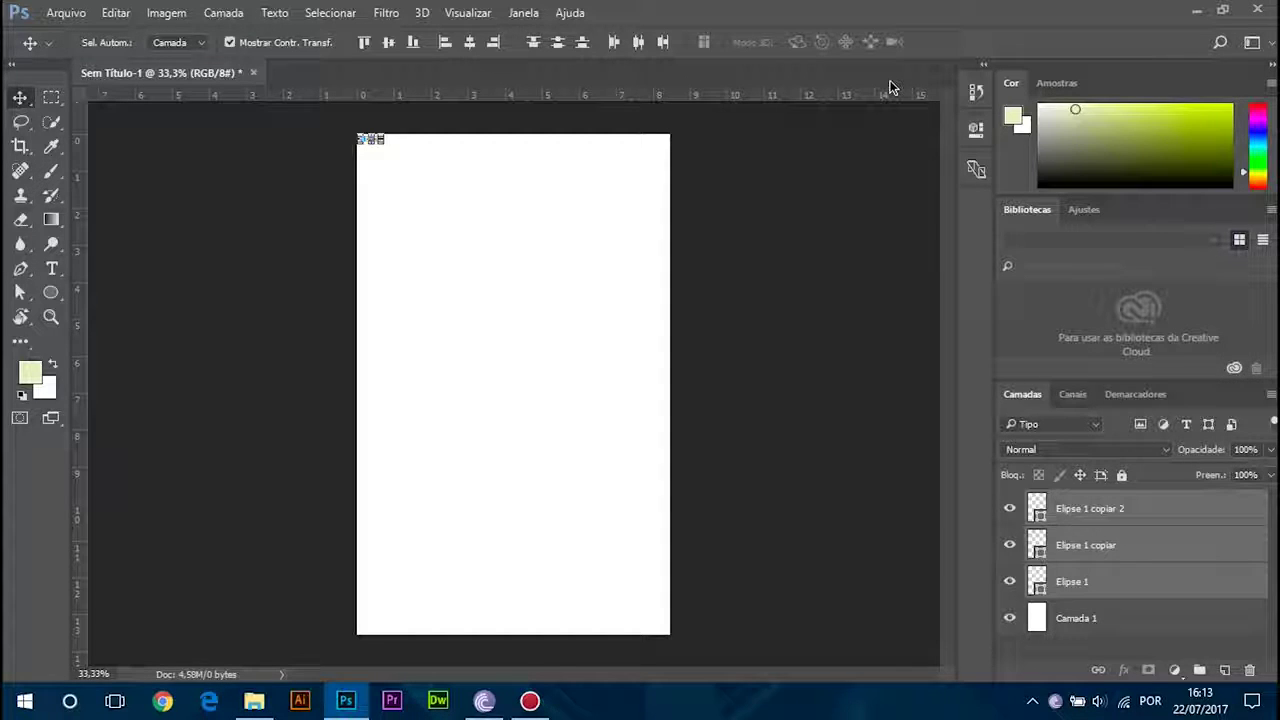
{"action": "key", "text": "ctrl+g"}
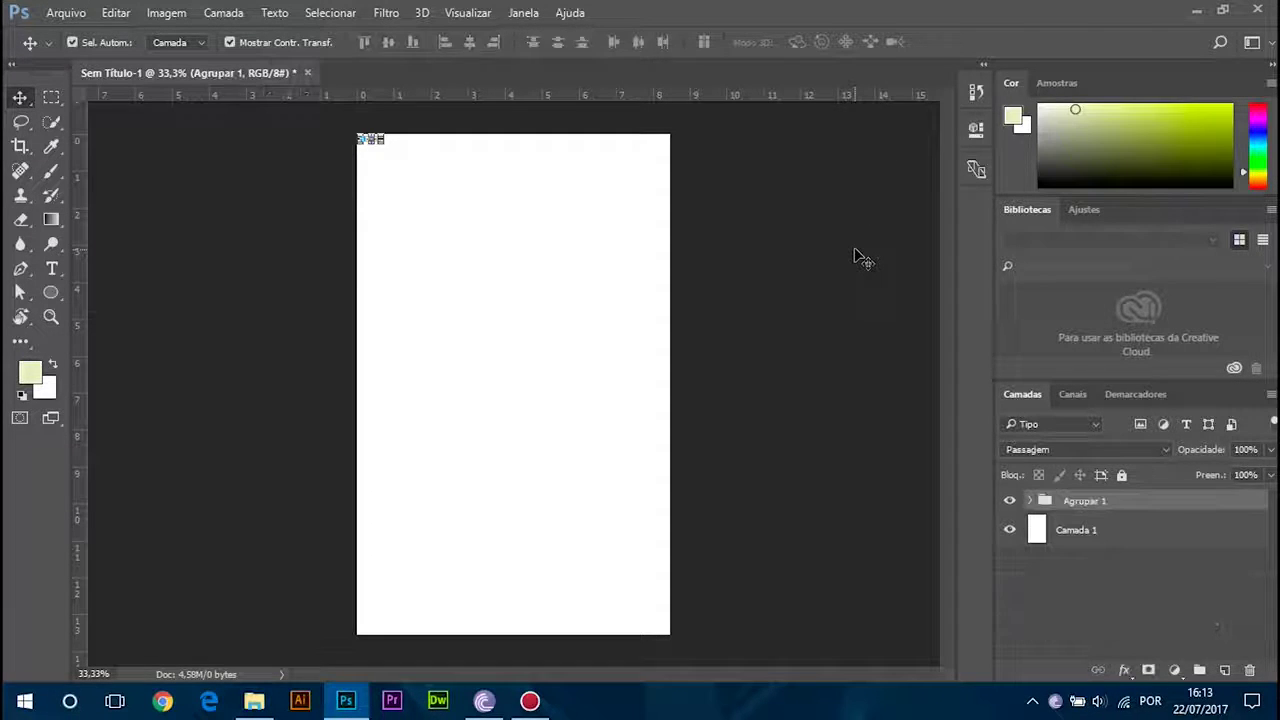
{"action": "double_click", "coordinate": [1085, 501]}
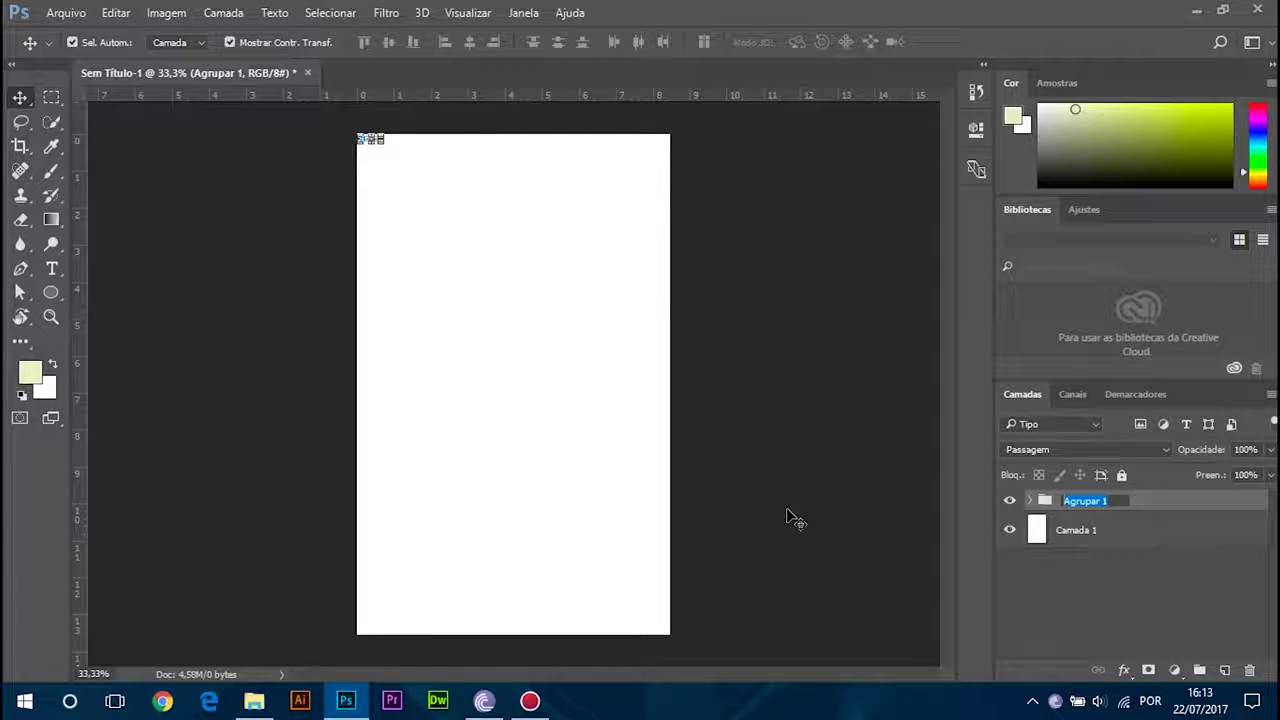
{"action": "type", "text": "paleta"}
{"action": "key", "text": "Return"}
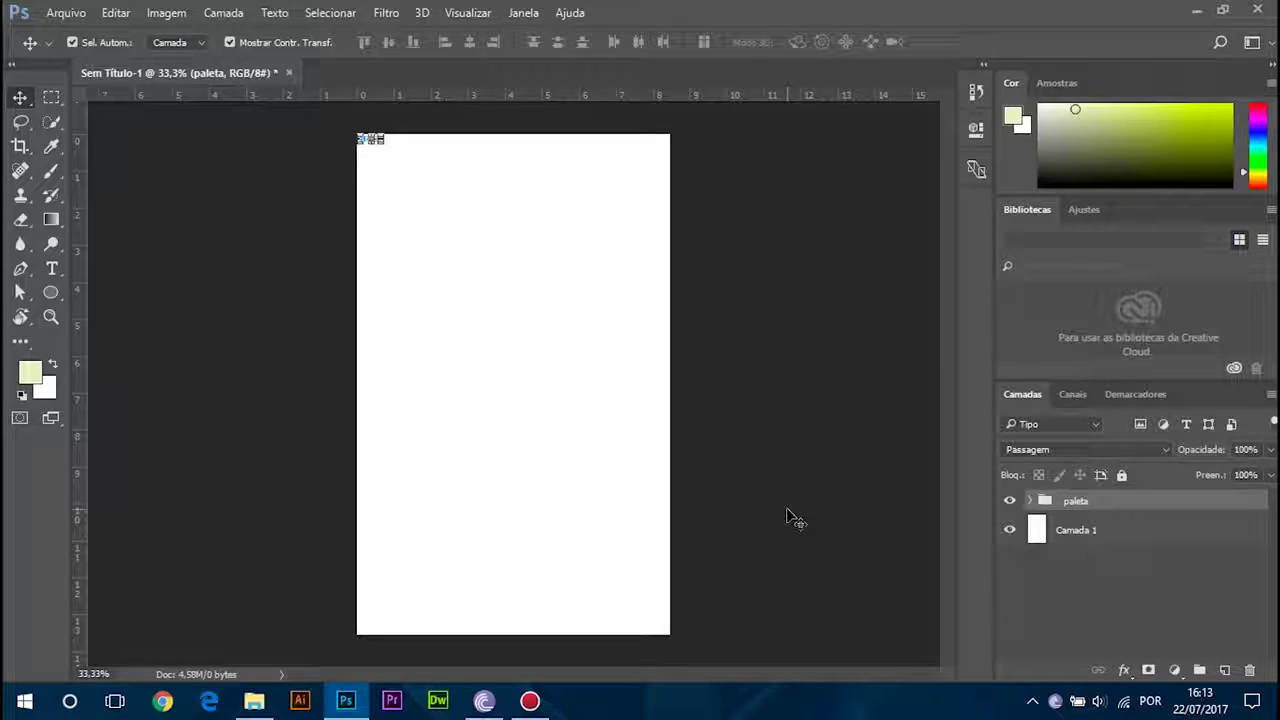
Step: Enlarge the paleta group from the page's upper-left corner until its row of circles spans about a quarter of the page width
{"action": "left_click", "coordinate": [1030, 500]}
{"action": "left_click", "coordinate": [1030, 500]}
{"action": "left_click_drag", "start_coordinate": [388, 145], "coordinate": [433, 158]}
{"action": "key", "text": "Return"}
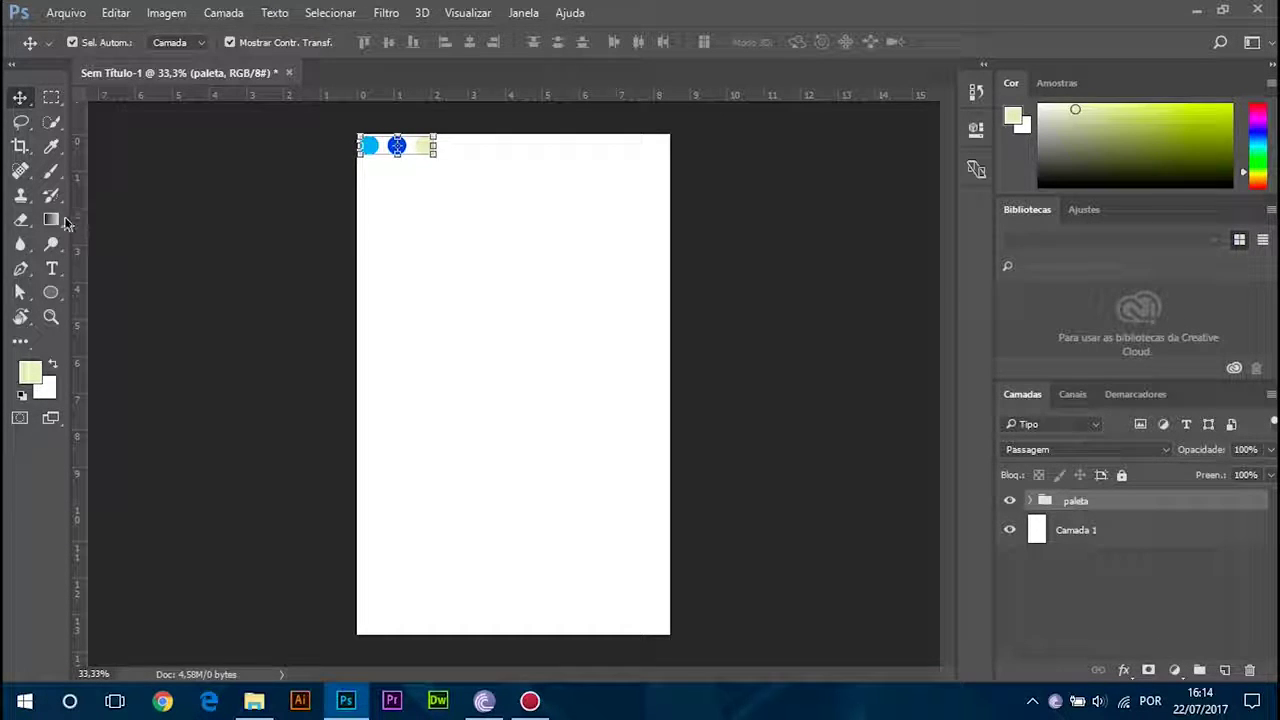
{"action": "left_click", "coordinate": [22, 291]}
{"action": "left_click", "coordinate": [436, 252]}
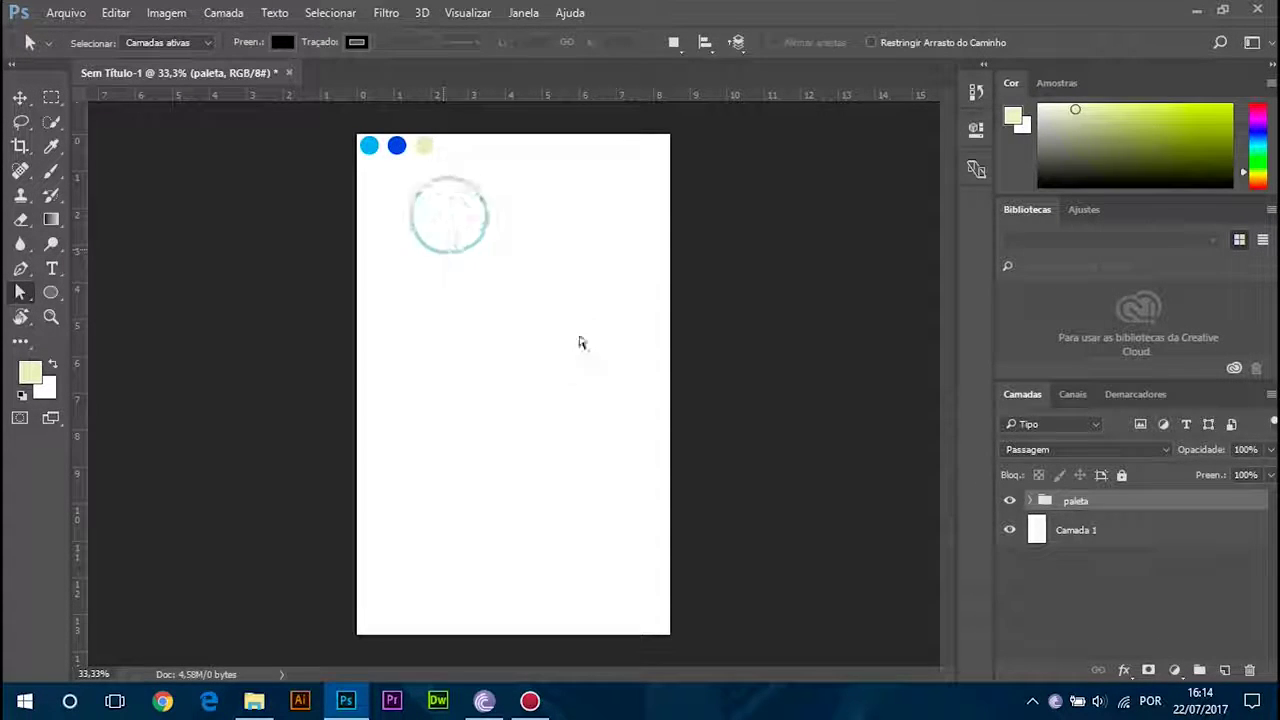
{"action": "left_click", "coordinate": [396, 149]}
{"action": "left_click", "coordinate": [500, 183]}
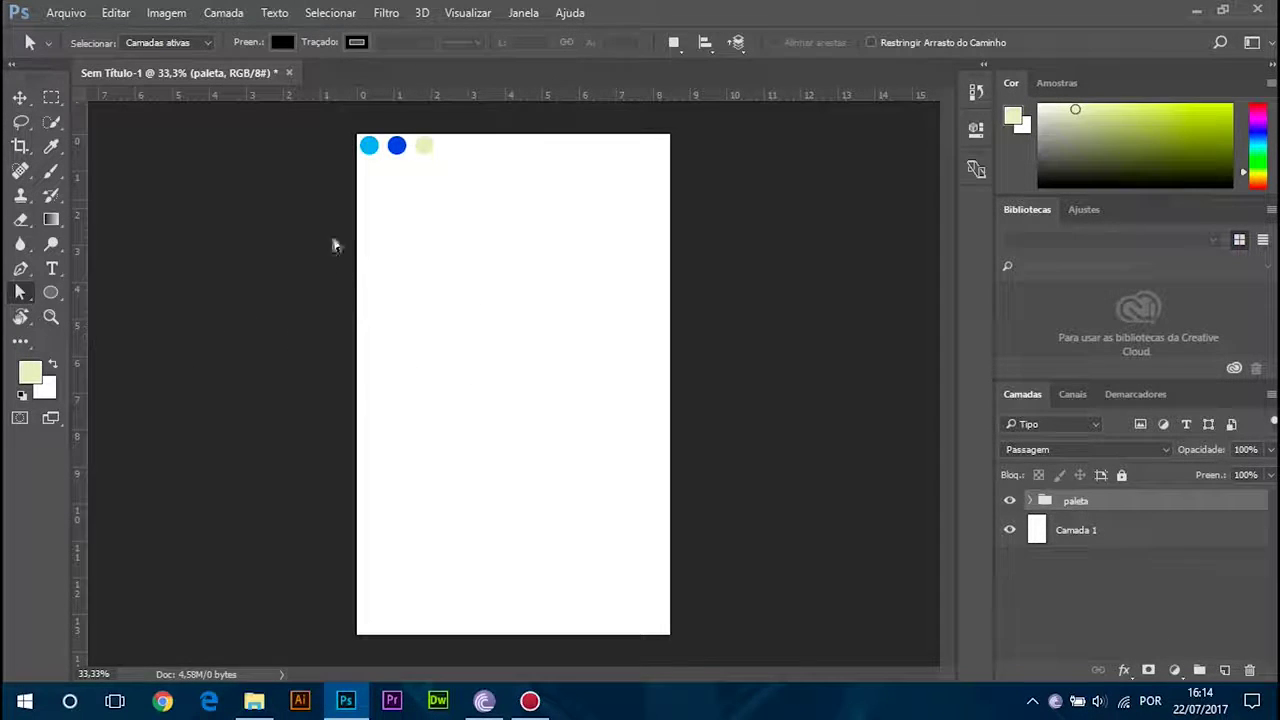
Step: Sample the dark blue of the palette's second circle as foreground colour and choose the Elliptical Marquee tool
{"action": "key", "text": "i"}
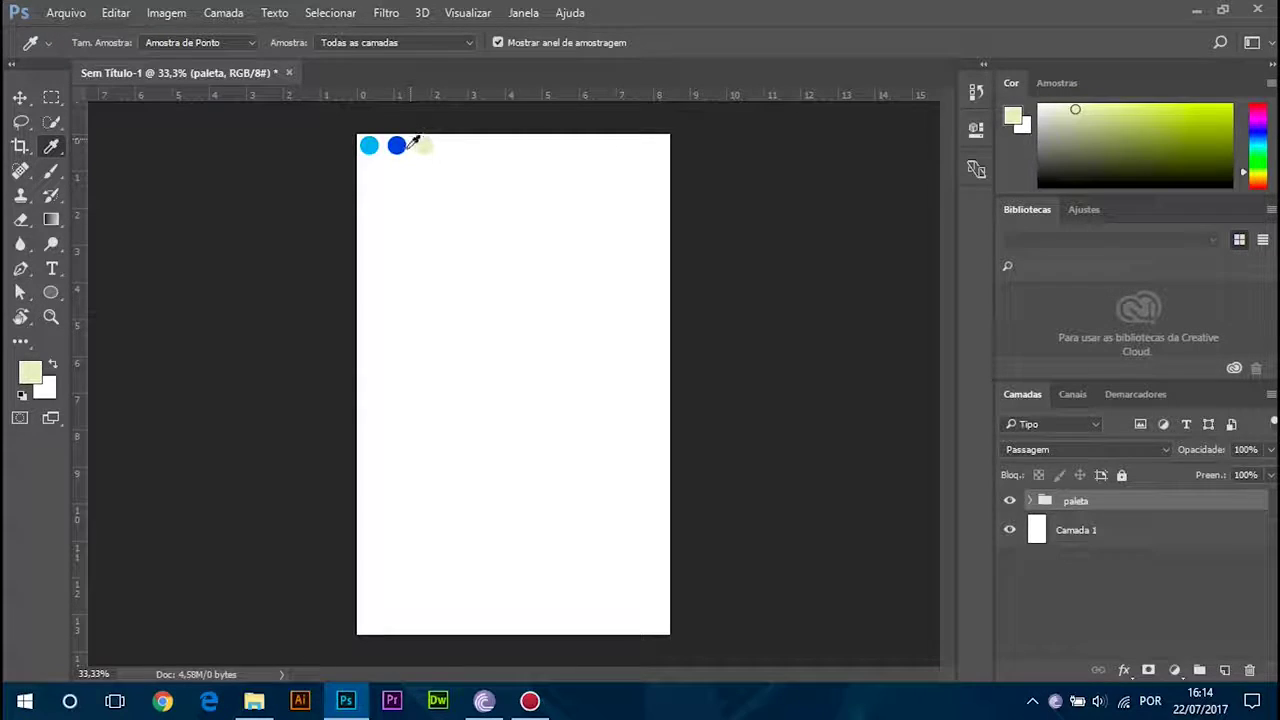
{"action": "left_click", "coordinate": [397, 146]}
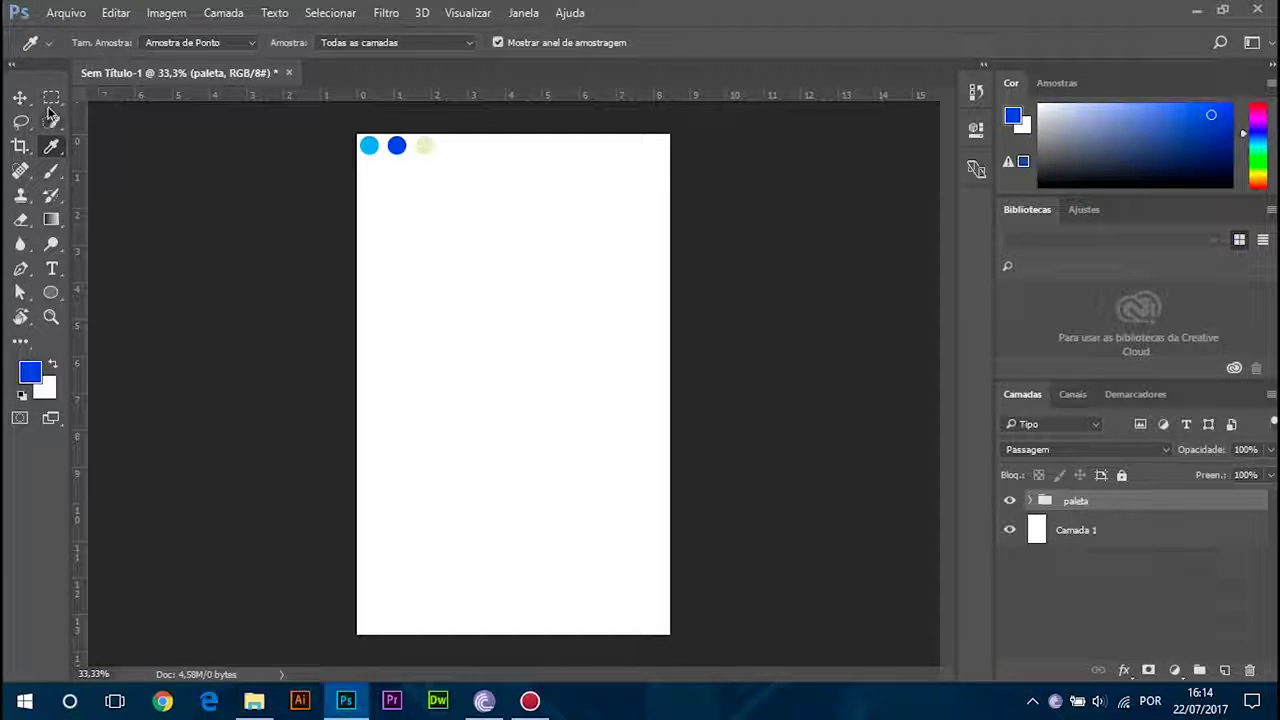
{"action": "left_click_drag", "start_coordinate": [51, 97], "coordinate": [113, 119]}
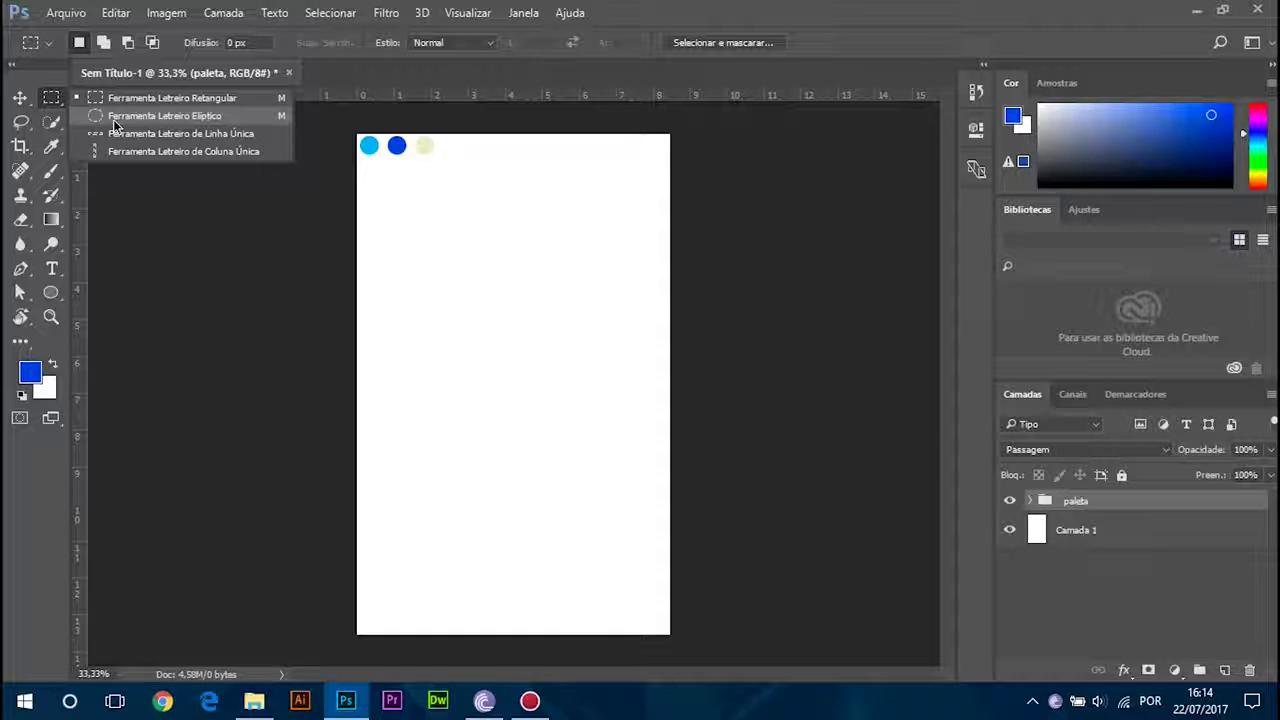
{"action": "left_click", "coordinate": [113, 119]}
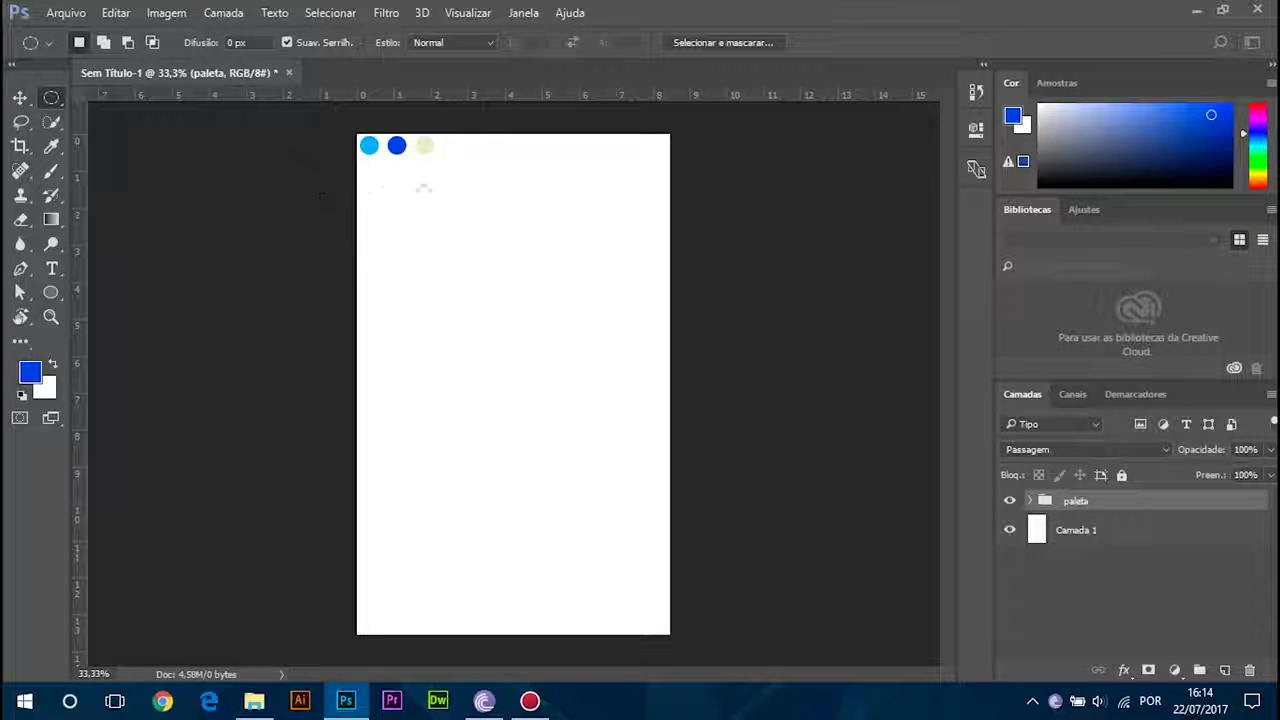
Step: Select a tall ellipse centred on the white page and add a Levels adjustment layer masked to it
{"action": "left_click_drag", "start_coordinate": [286, 123], "coordinate": [551, 647]}
{"action": "left_click_drag", "start_coordinate": [438, 424], "coordinate": [528, 427]}
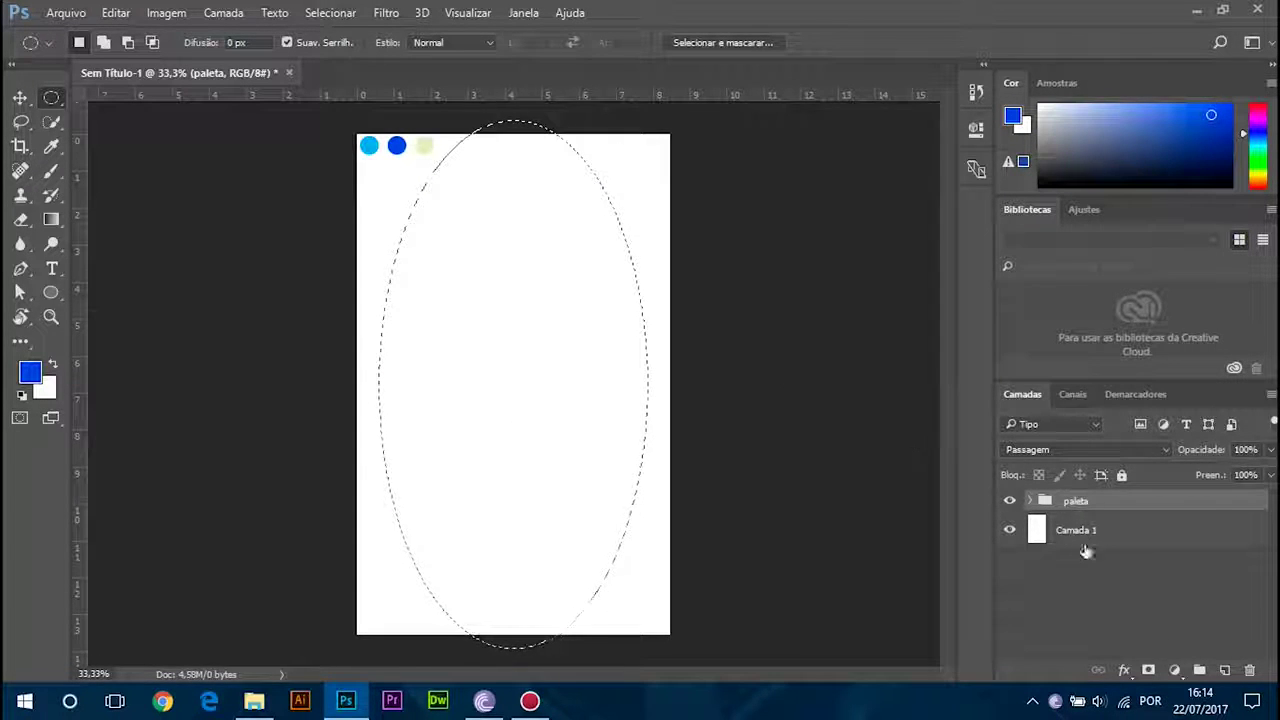
{"action": "left_click", "coordinate": [1174, 670]}
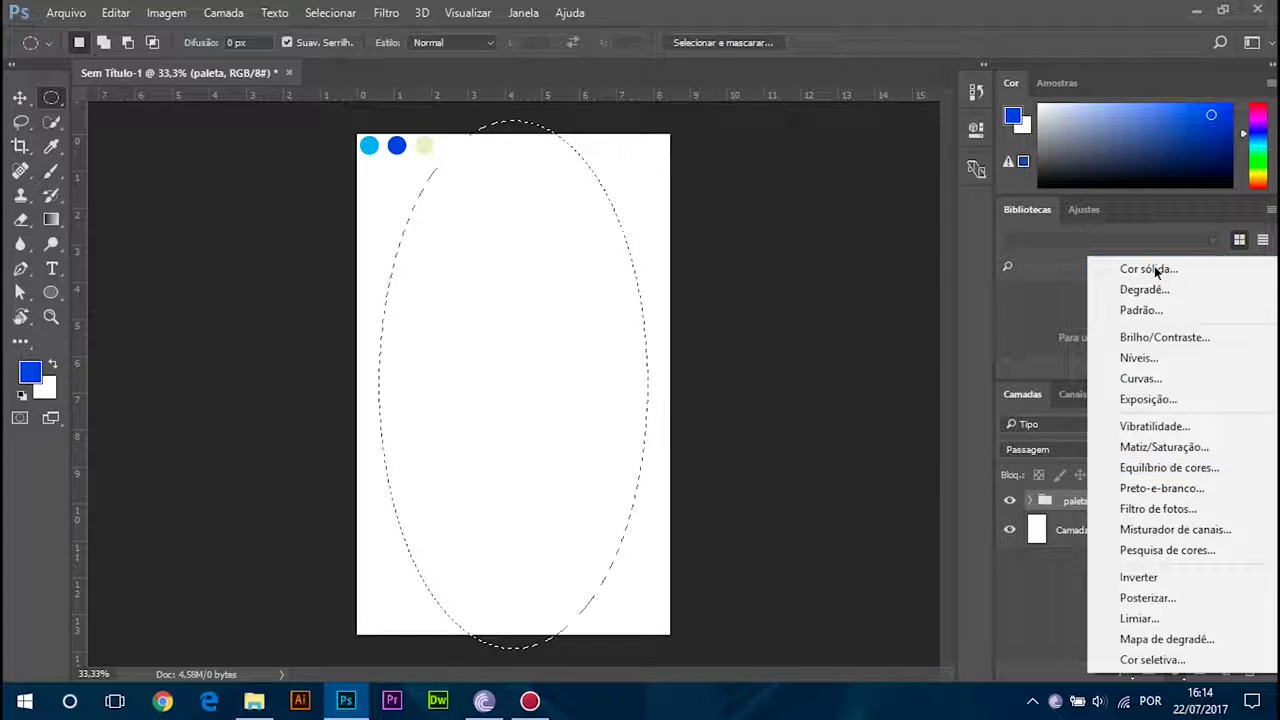
{"action": "left_click", "coordinate": [1174, 670]}
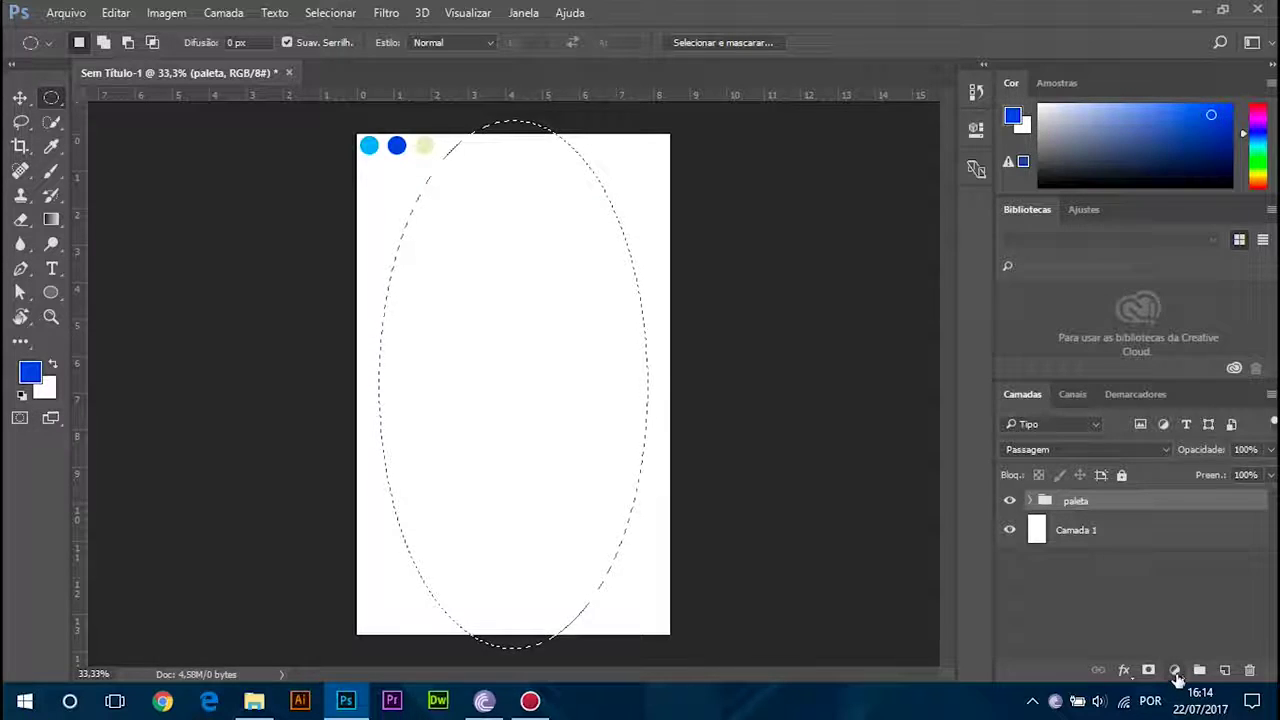
{"action": "left_click", "coordinate": [1174, 670]}
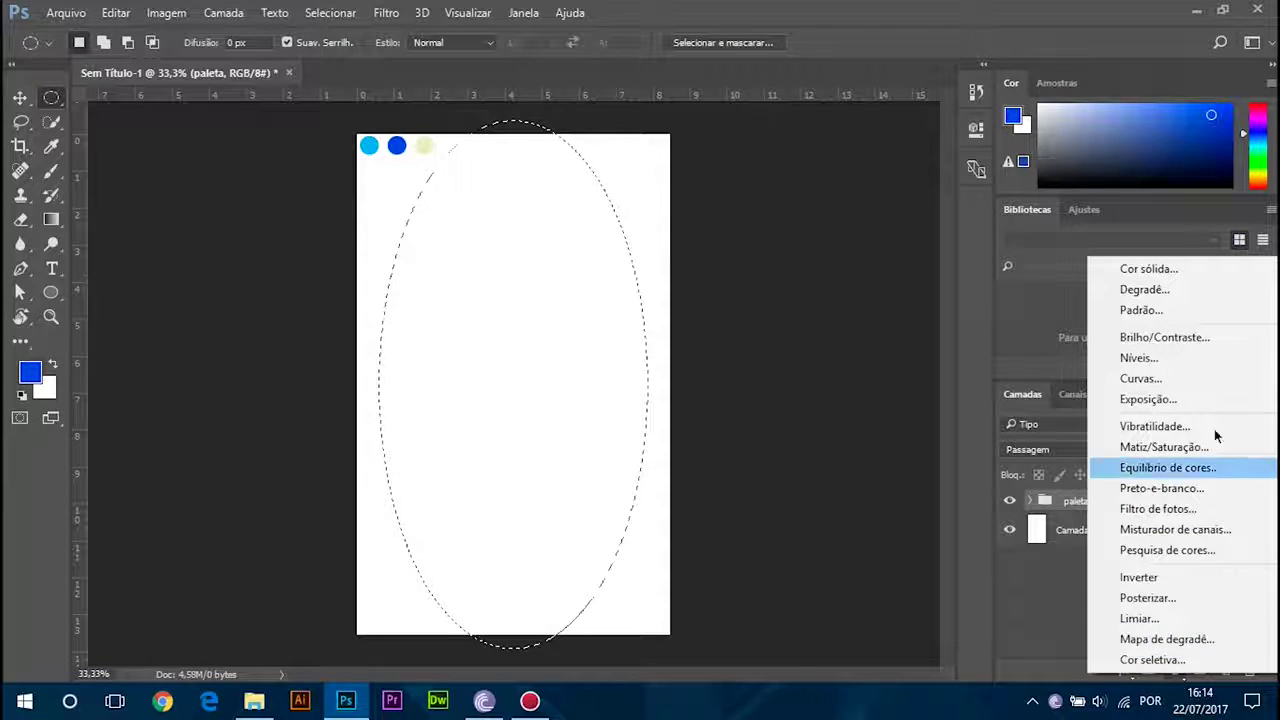
{"action": "left_click", "coordinate": [1135, 358]}
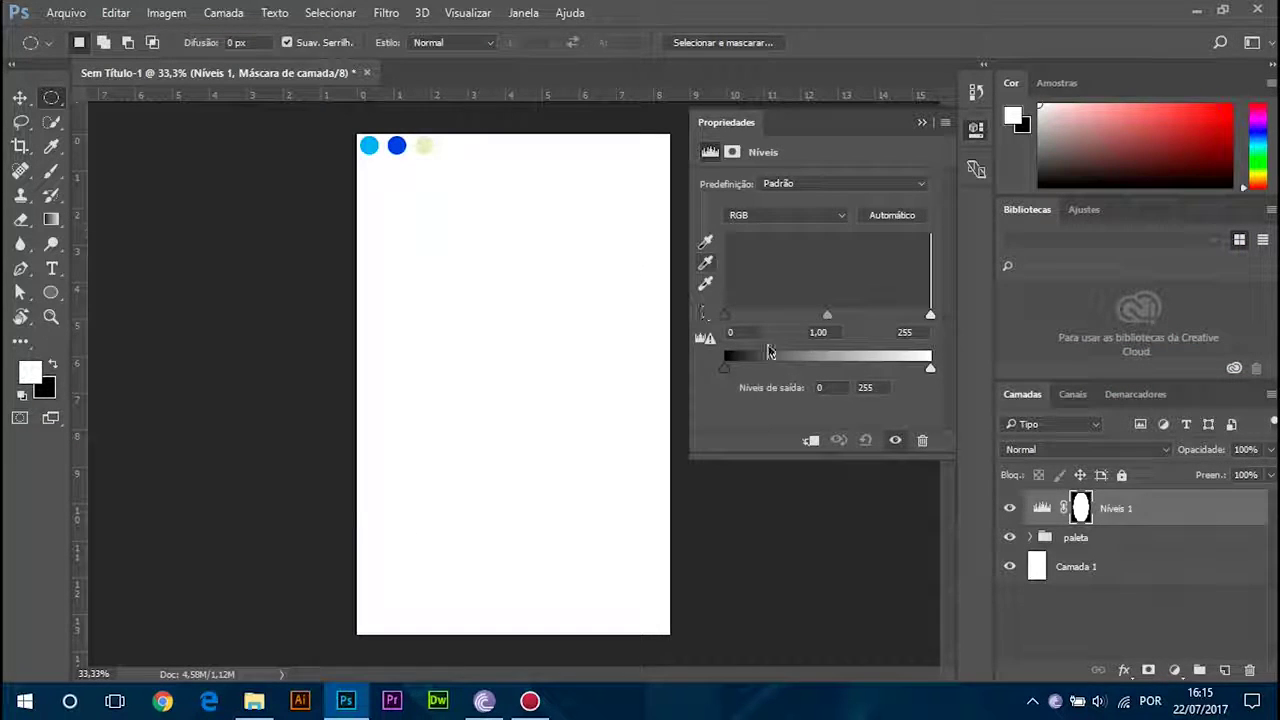
Step: Try Levels with input black 103 and output white 134, undo the changes and delete the adjustment layer
{"action": "mouse_move", "coordinate": [929, 318]}
{"action": "left_mouse_down"}
{"action": "mouse_move", "coordinate": [766, 318]}
{"action": "mouse_move", "coordinate": [932, 318]}
{"action": "left_mouse_up"}
{"action": "left_click_drag", "start_coordinate": [729, 320], "coordinate": [808, 318]}
{"action": "left_click_drag", "start_coordinate": [755, 373], "coordinate": [816, 370]}
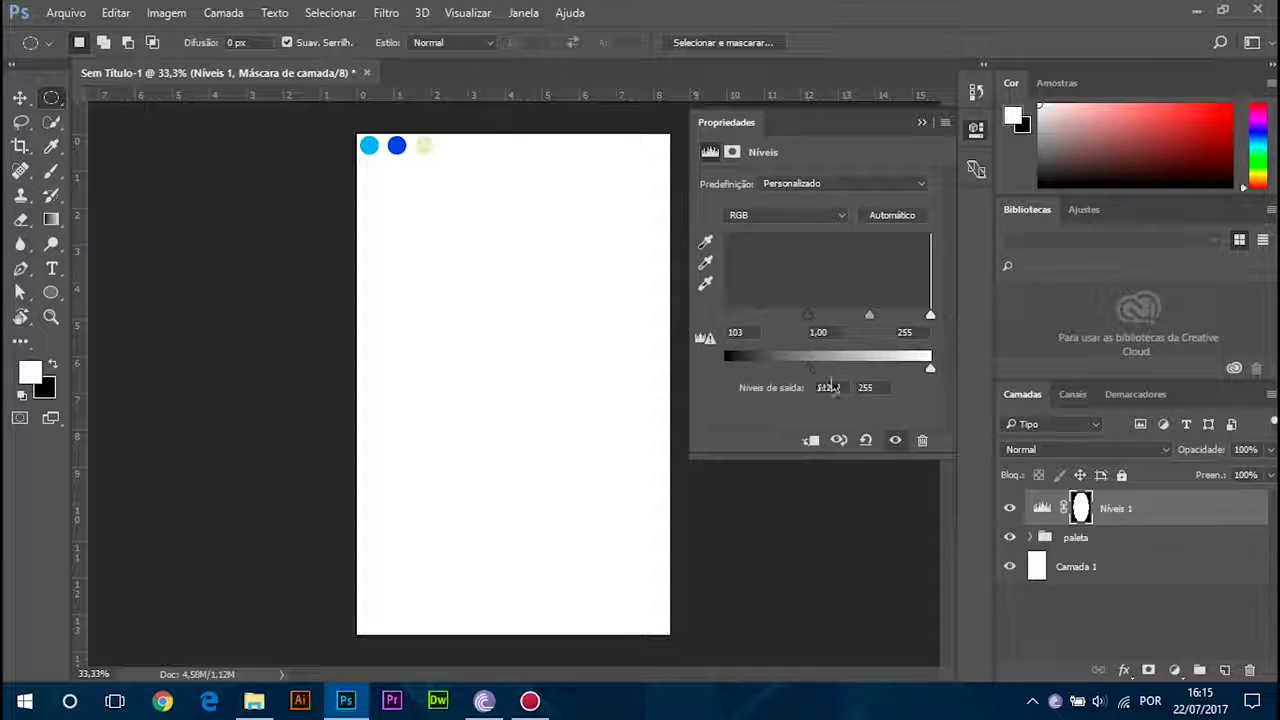
{"action": "left_click_drag", "start_coordinate": [930, 369], "coordinate": [722, 376]}
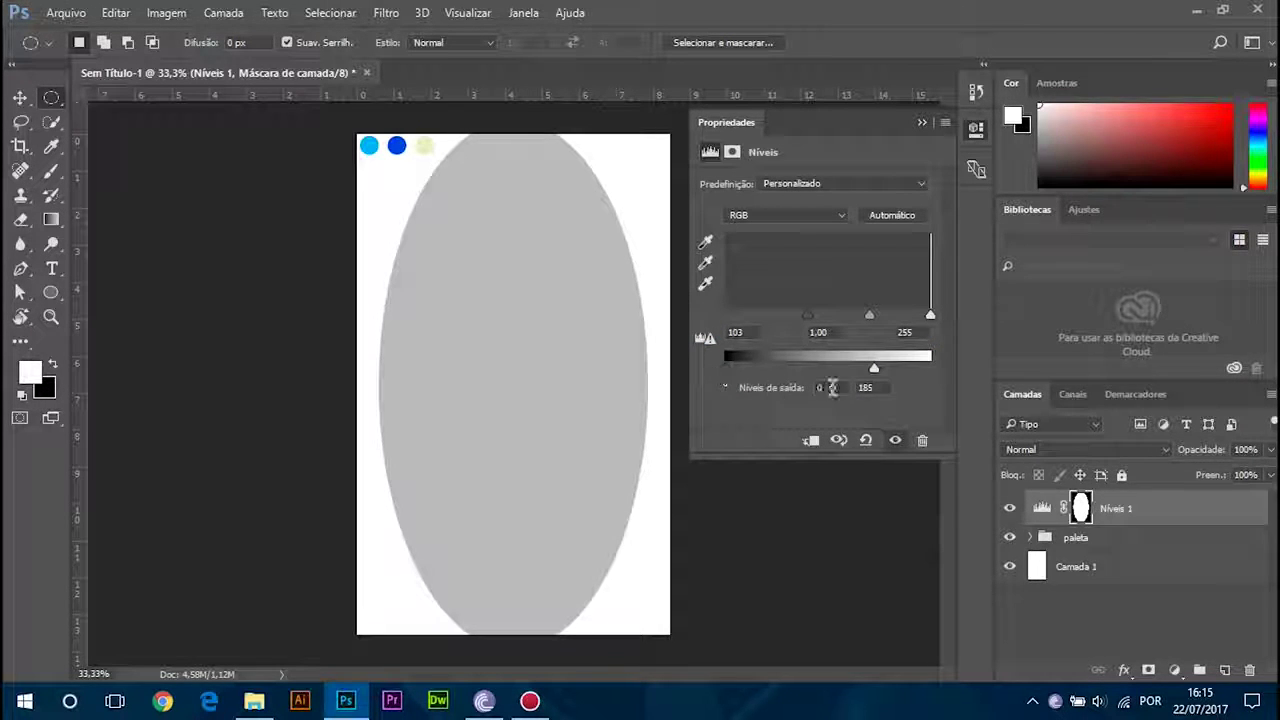
{"action": "left_click_drag", "start_coordinate": [875, 372], "coordinate": [834, 368]}
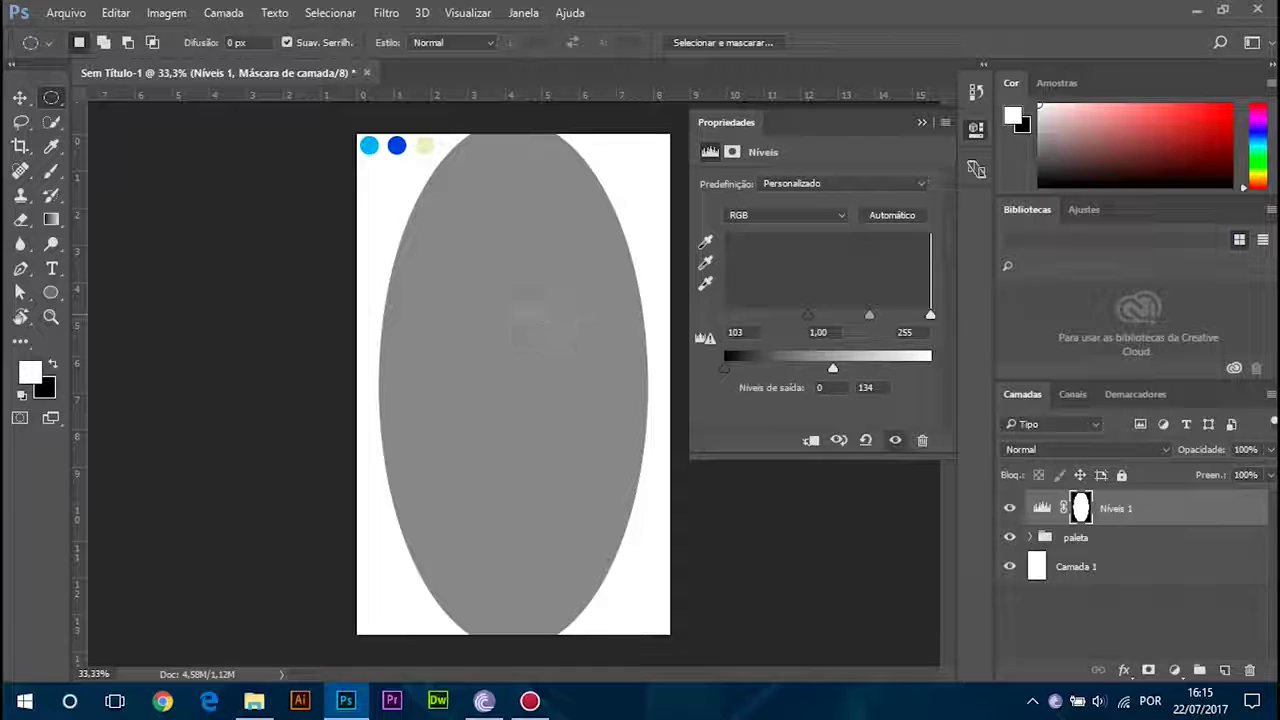
{"action": "key", "text": "ctrl+z"}
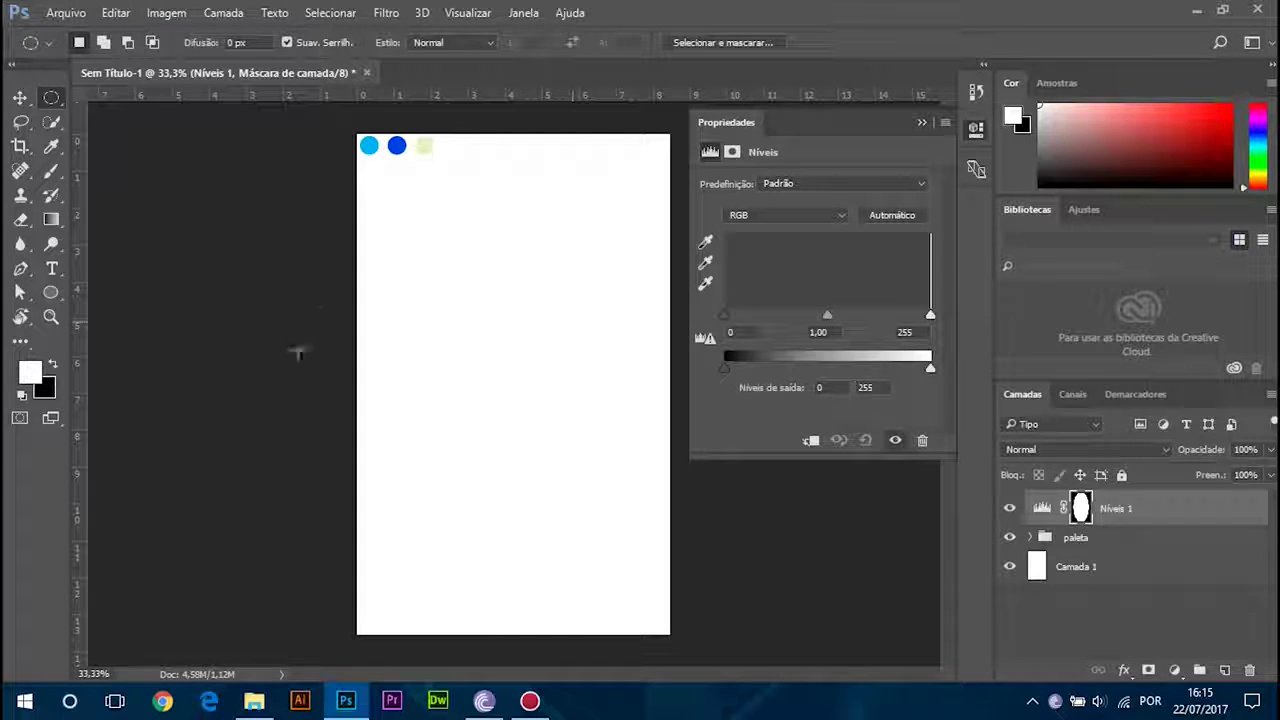
{"action": "left_click_drag", "start_coordinate": [1150, 510], "coordinate": [1249, 670]}
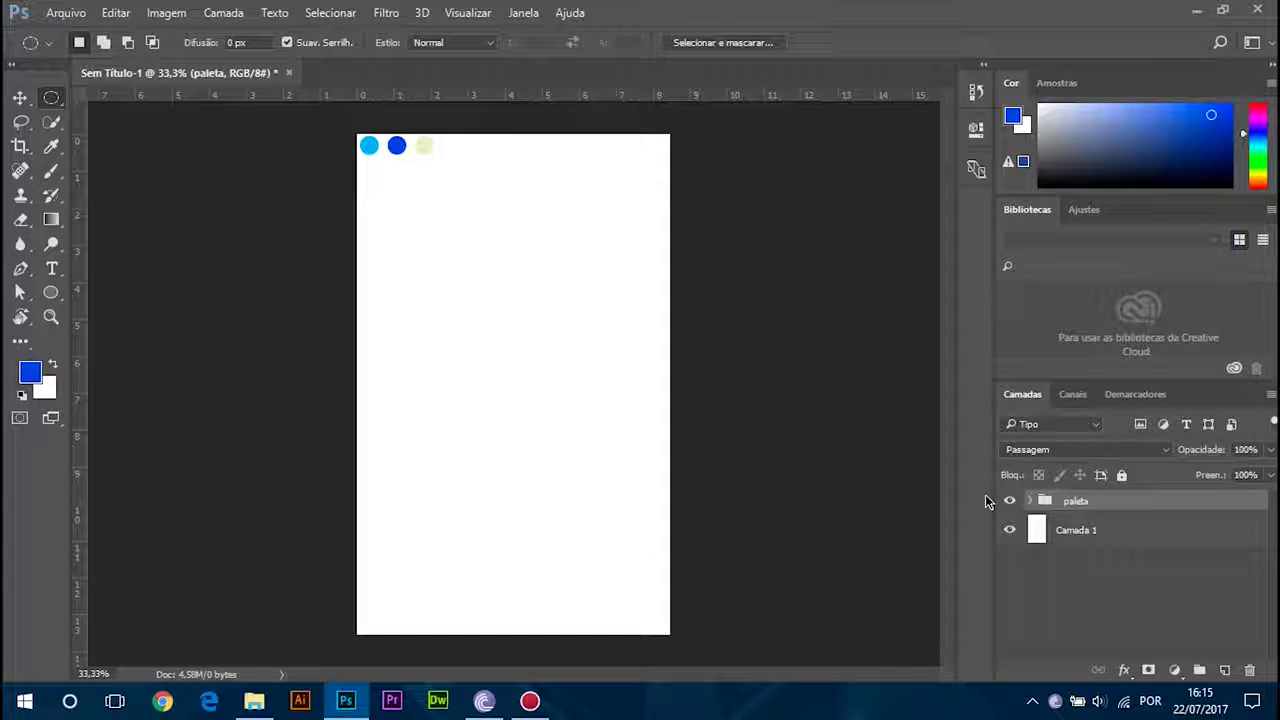
Step: Add a new layer filled with the blue foreground colour and select a tall ellipse centred on it
{"action": "left_click", "coordinate": [1226, 670]}
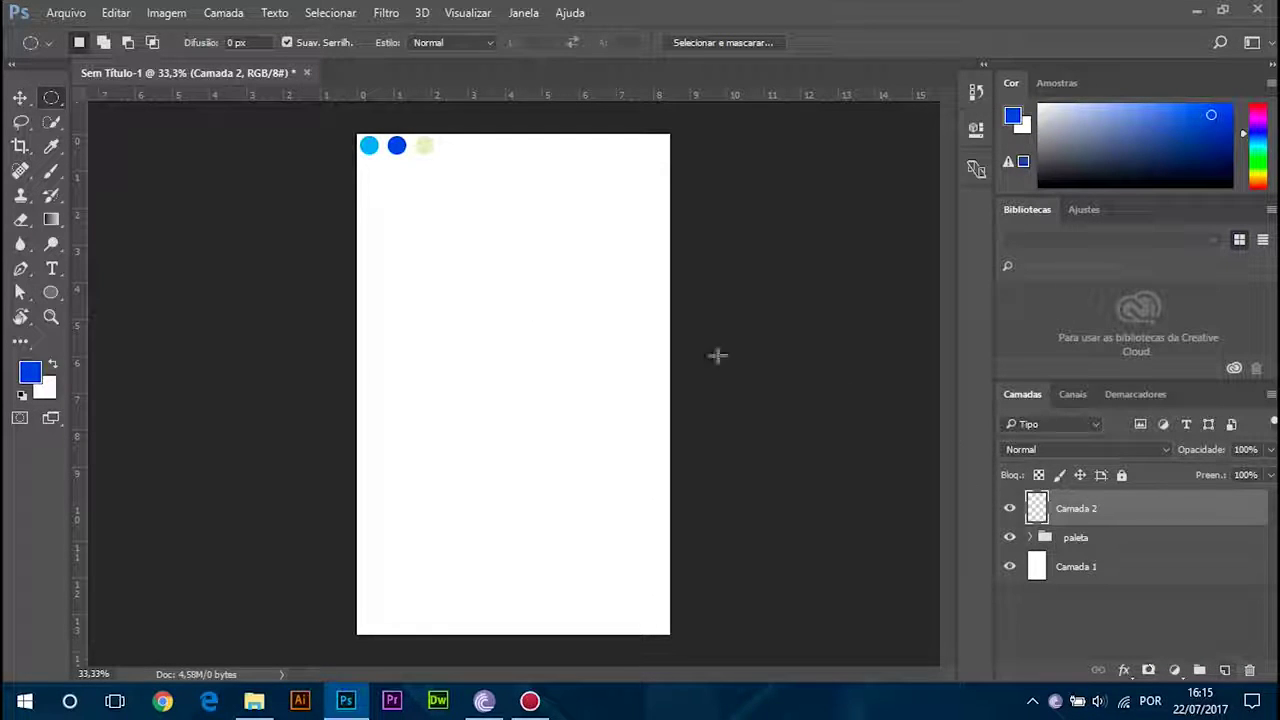
{"action": "key", "text": "alt+BackSpace"}
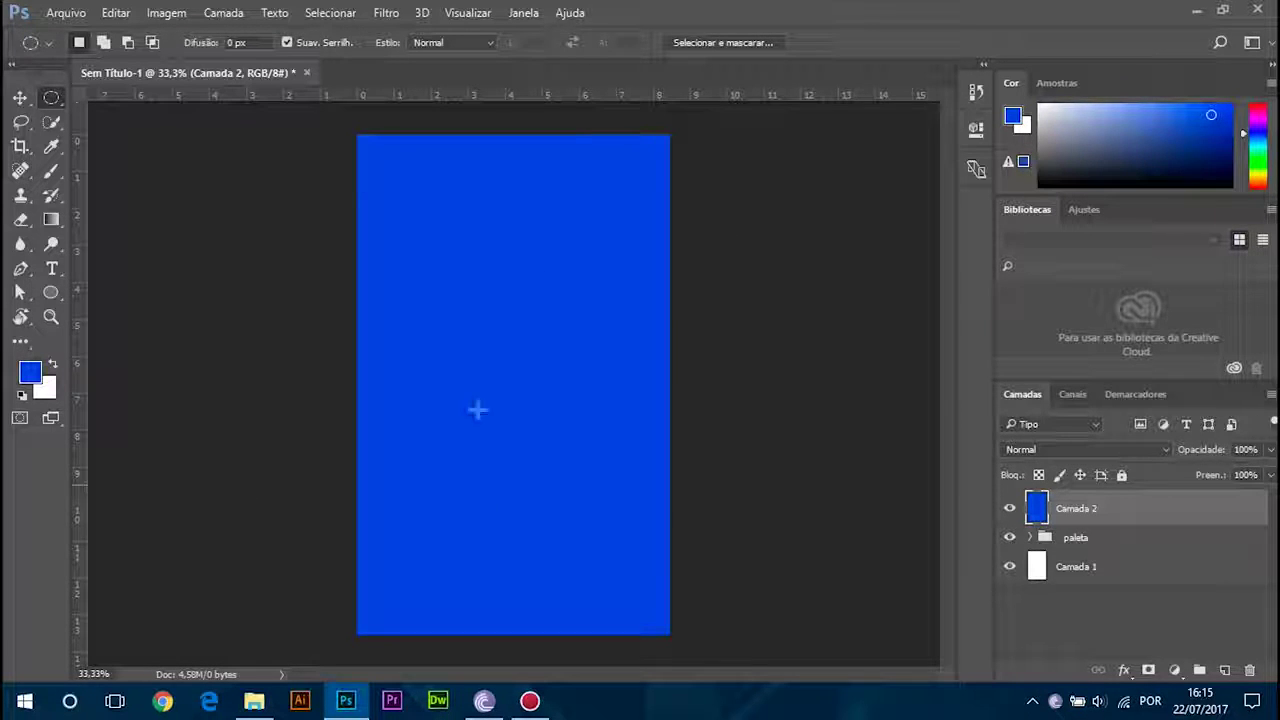
{"action": "left_click_drag", "start_coordinate": [377, 134], "coordinate": [614, 632]}
{"action": "left_click_drag", "start_coordinate": [529, 543], "coordinate": [531, 491]}
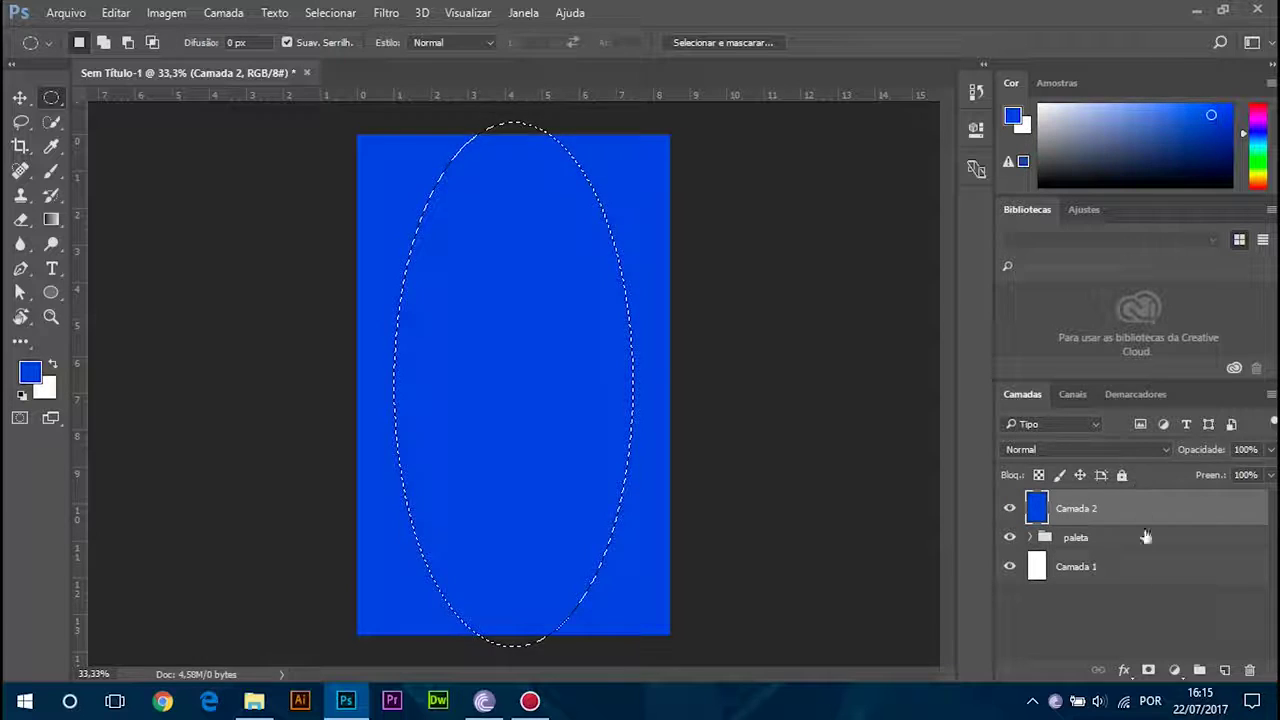
Step: Add a Levels adjustment layer for the ellipse with output white 80, midtones 1,64 and input white 248
{"action": "left_click", "coordinate": [1175, 670]}
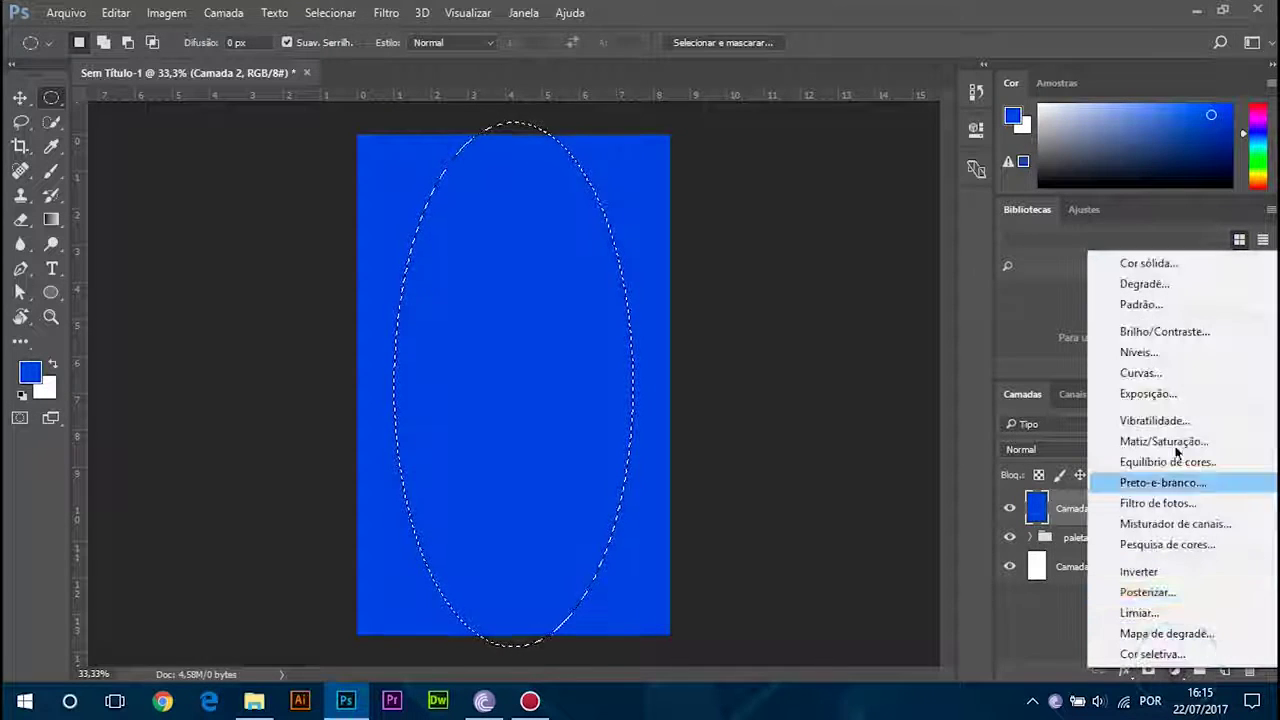
{"action": "left_click", "coordinate": [1160, 358]}
{"action": "left_click_drag", "start_coordinate": [930, 358], "coordinate": [788, 370]}
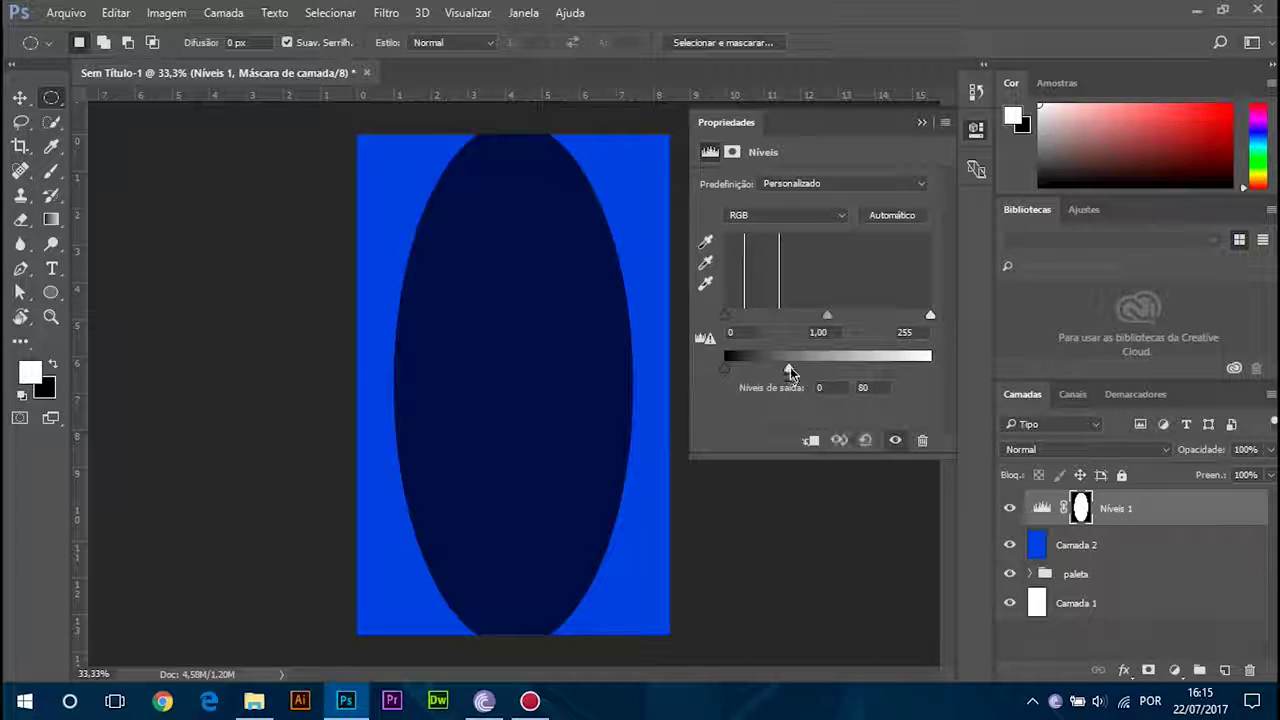
{"action": "left_click_drag", "start_coordinate": [827, 316], "coordinate": [760, 316]}
{"action": "mouse_move", "coordinate": [928, 317]}
{"action": "left_mouse_down"}
{"action": "mouse_move", "coordinate": [835, 316]}
{"action": "mouse_move", "coordinate": [919, 316]}
{"action": "left_mouse_up"}
{"action": "left_click_drag", "start_coordinate": [758, 316], "coordinate": [790, 318]}
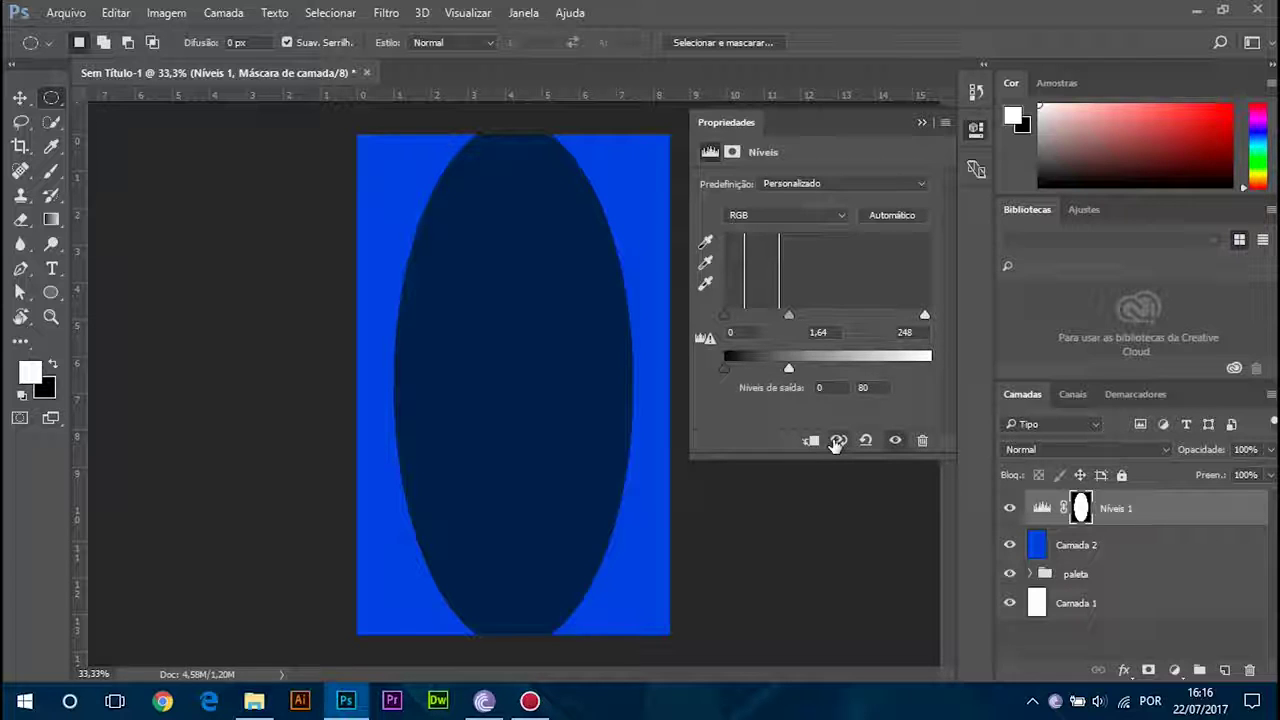
Step: Invert the Levels layer mask and feather it by 133,3 px to form a soft vignette
{"action": "key", "text": "ctrl+i"}
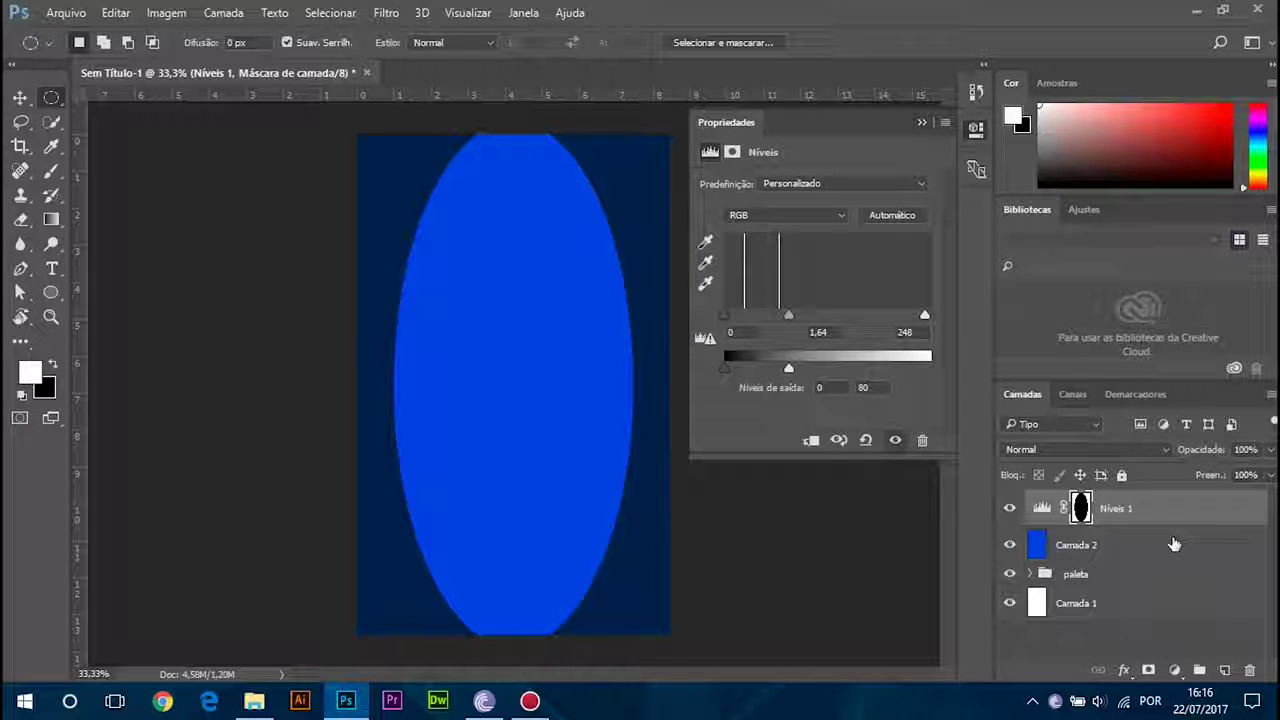
{"action": "left_click", "coordinate": [732, 154]}
{"action": "left_click_drag", "start_coordinate": [705, 305], "coordinate": [866, 306]}
{"action": "left_click", "coordinate": [863, 304]}
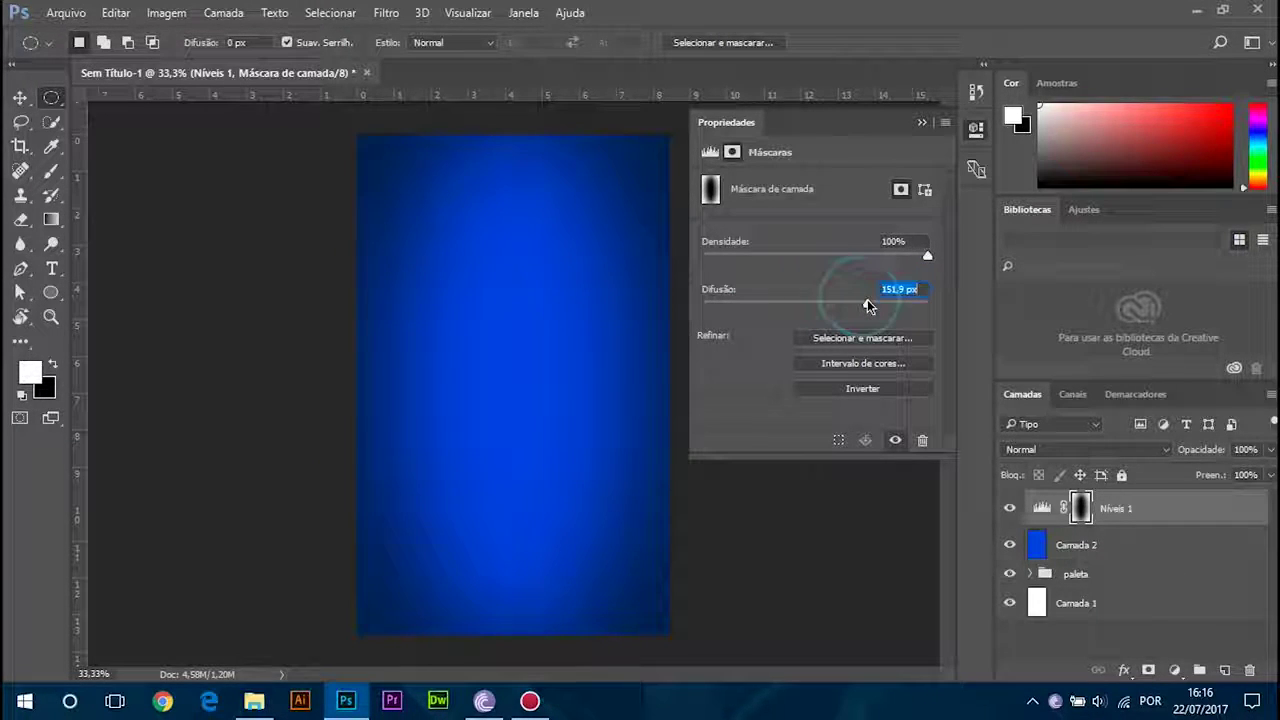
{"action": "left_click_drag", "start_coordinate": [862, 304], "coordinate": [859, 304]}
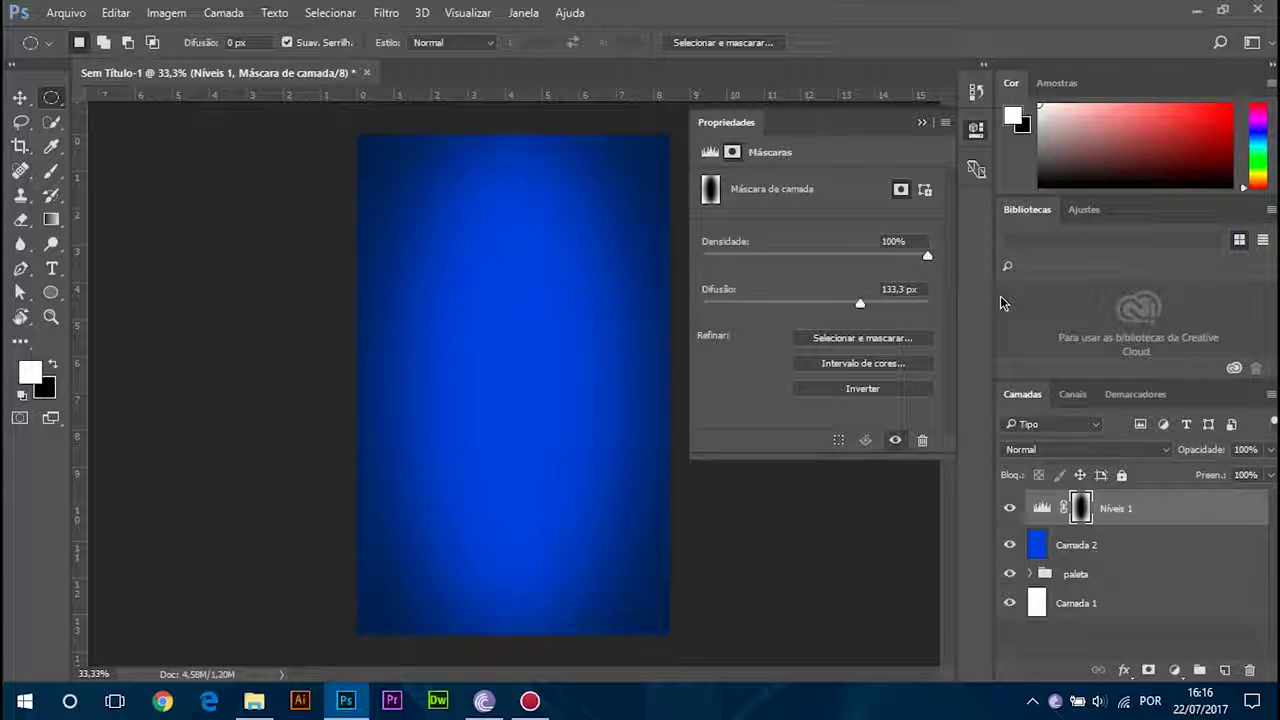
{"action": "left_click", "coordinate": [922, 121]}
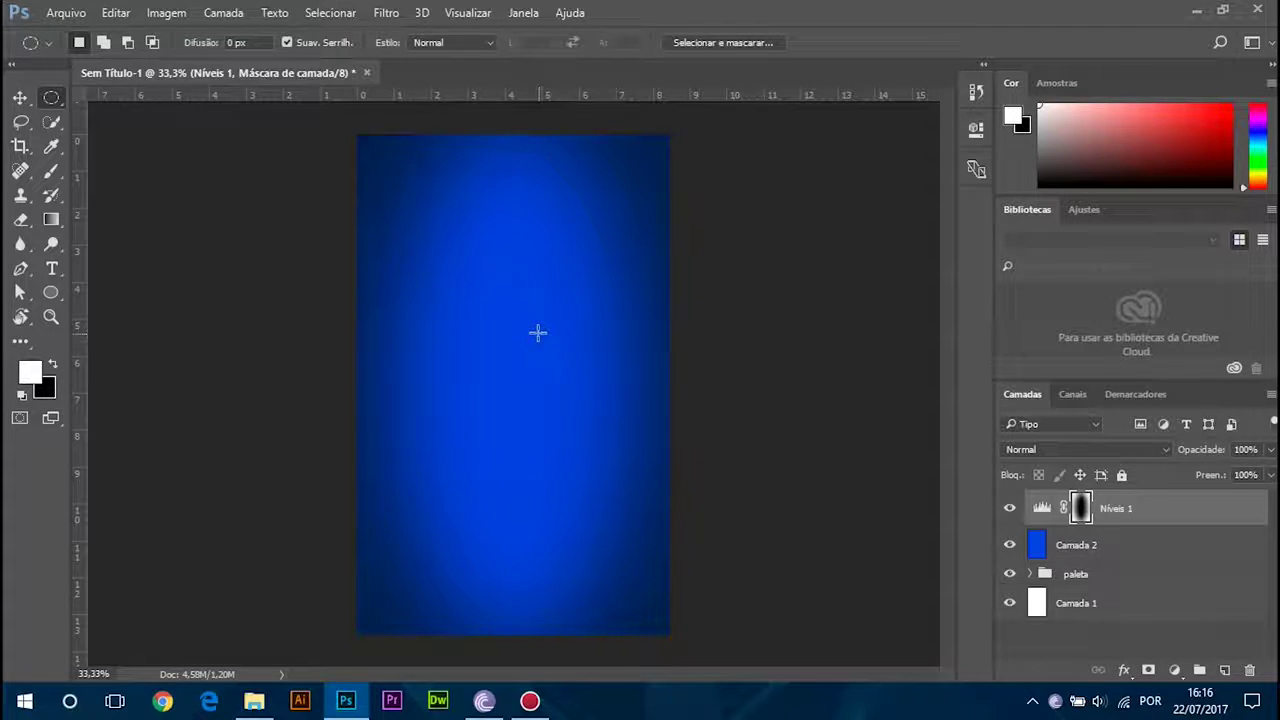
Step: Crop a narrow strip off the page's bottom edge and return to the Move tool
{"action": "key", "text": "c"}
{"action": "left_click_drag", "start_coordinate": [512, 628], "coordinate": [520, 612]}
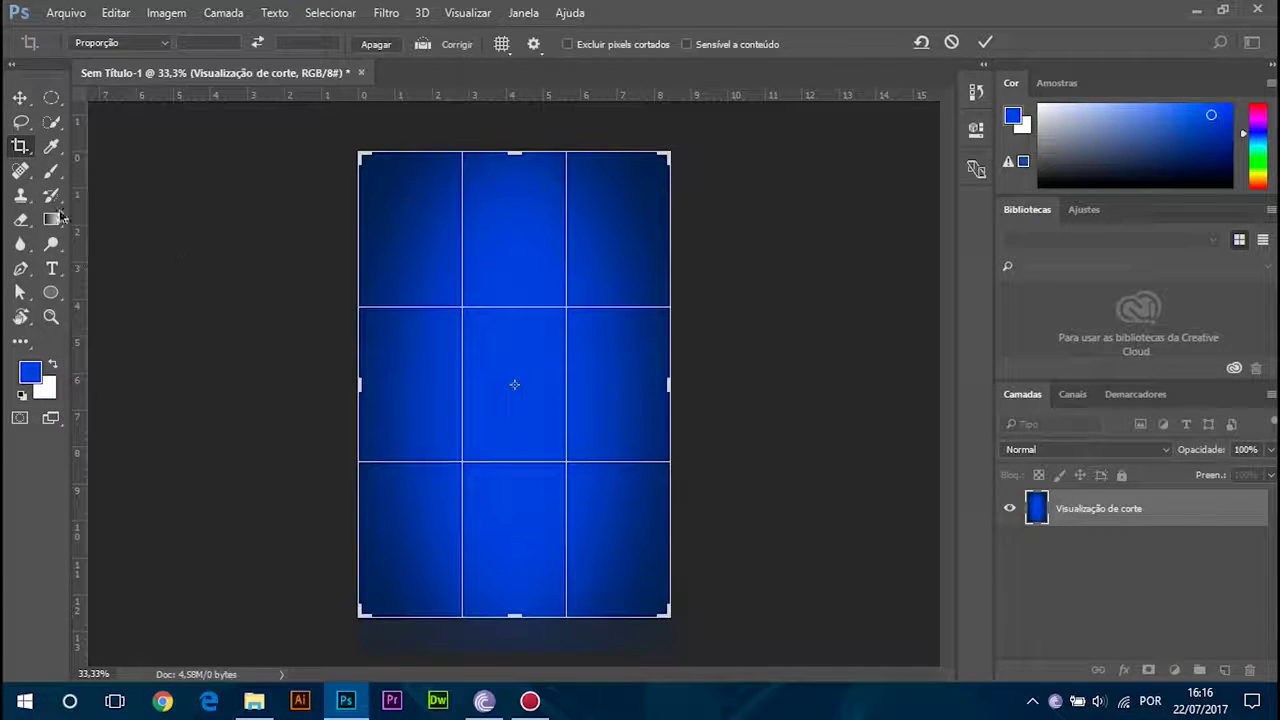
{"action": "key", "text": "Return"}
{"action": "key", "text": "v"}
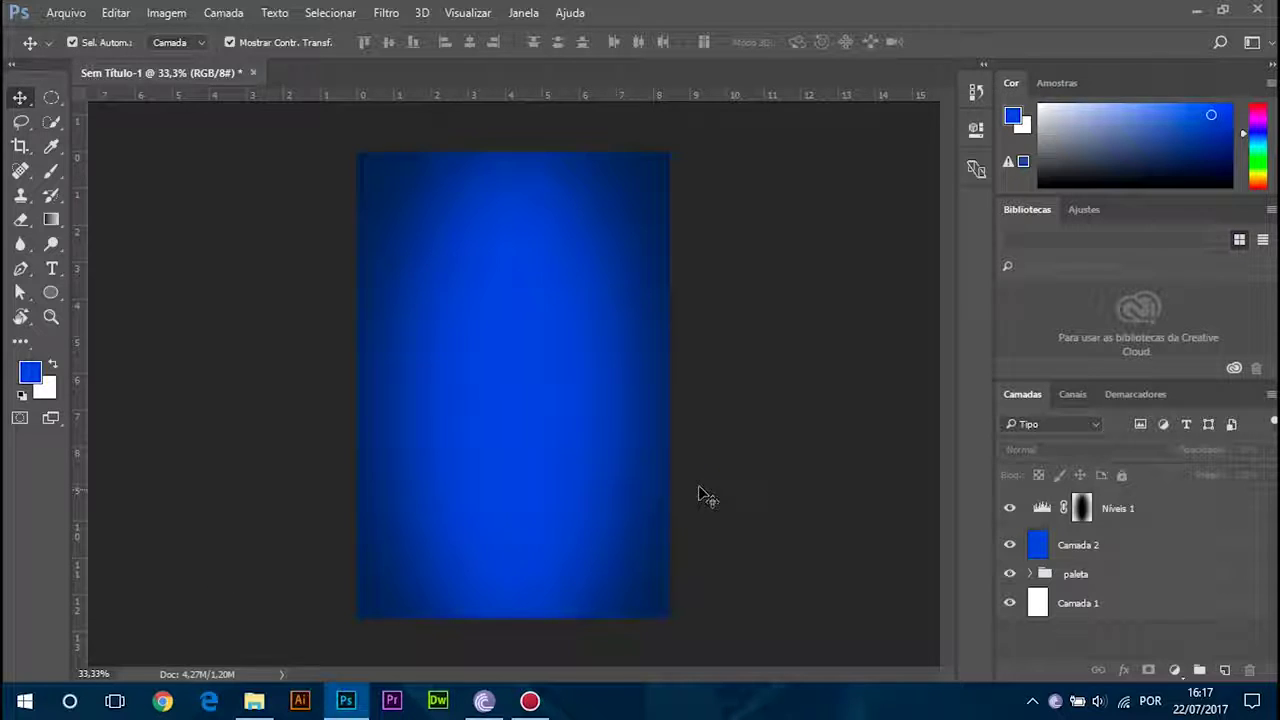
{"action": "left_click", "coordinate": [1095, 548]}
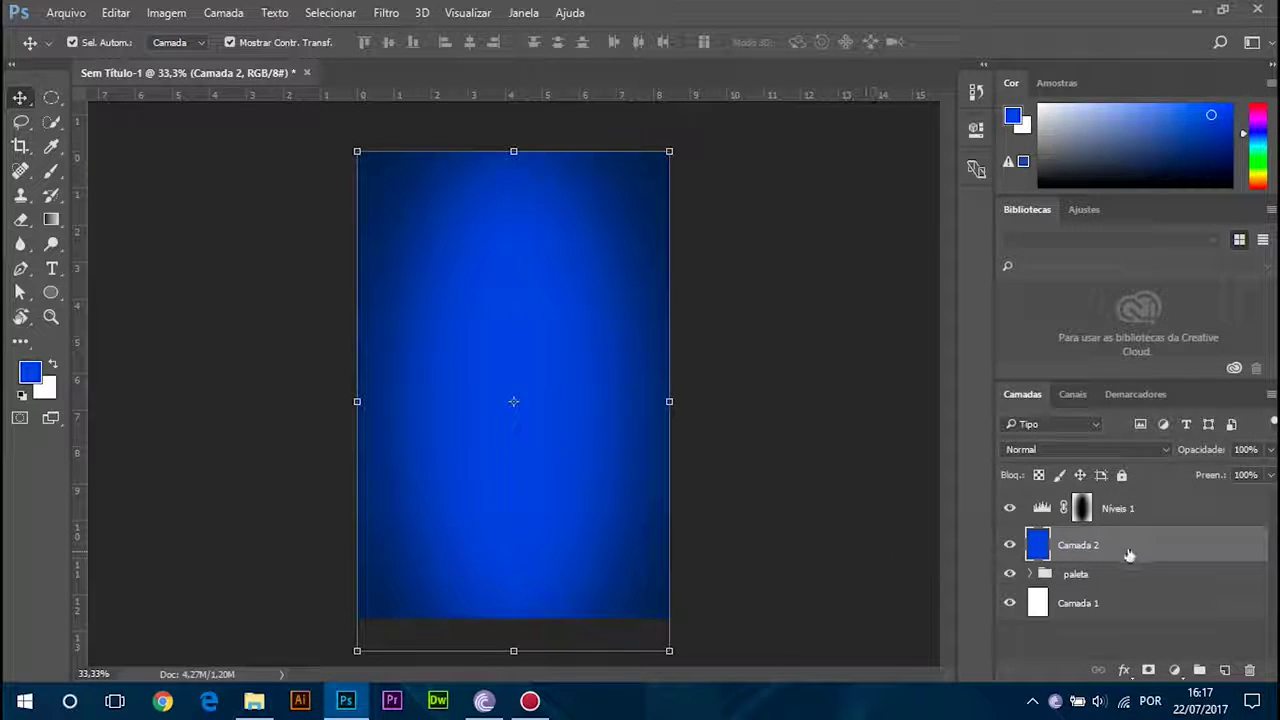
{"action": "left_click", "coordinate": [882, 500]}
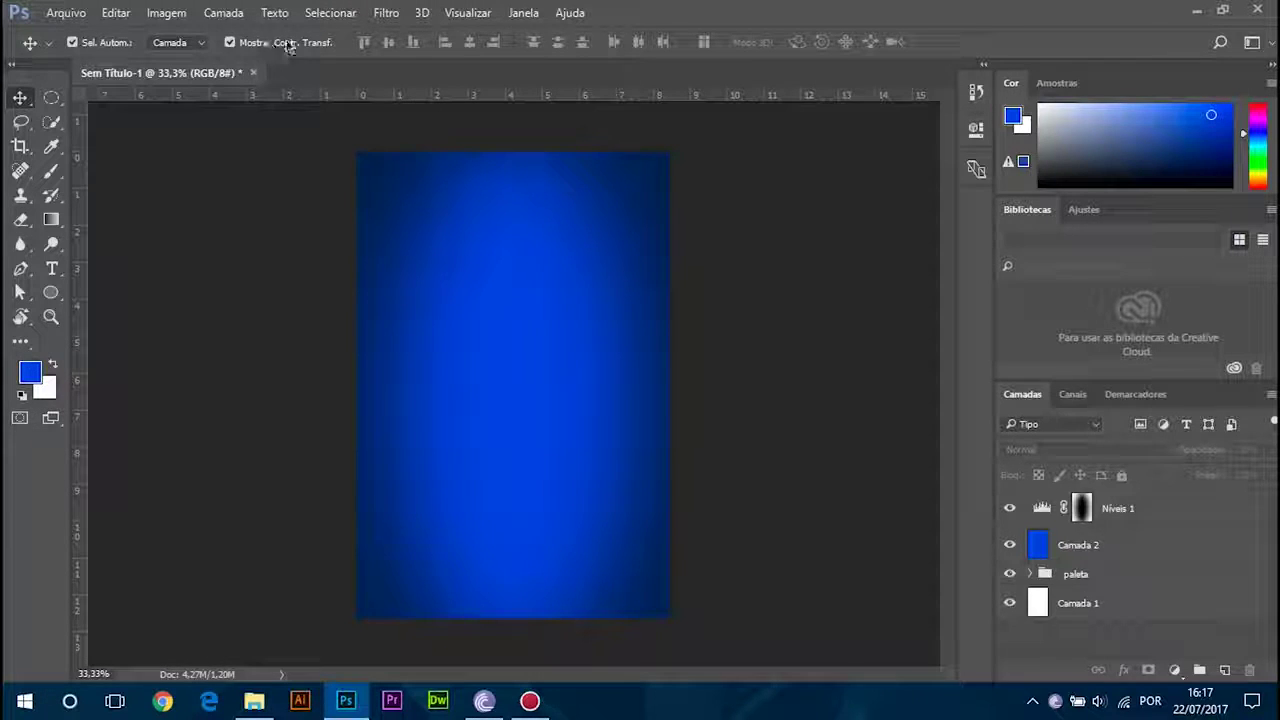
{"action": "left_click", "coordinate": [390, 14]}
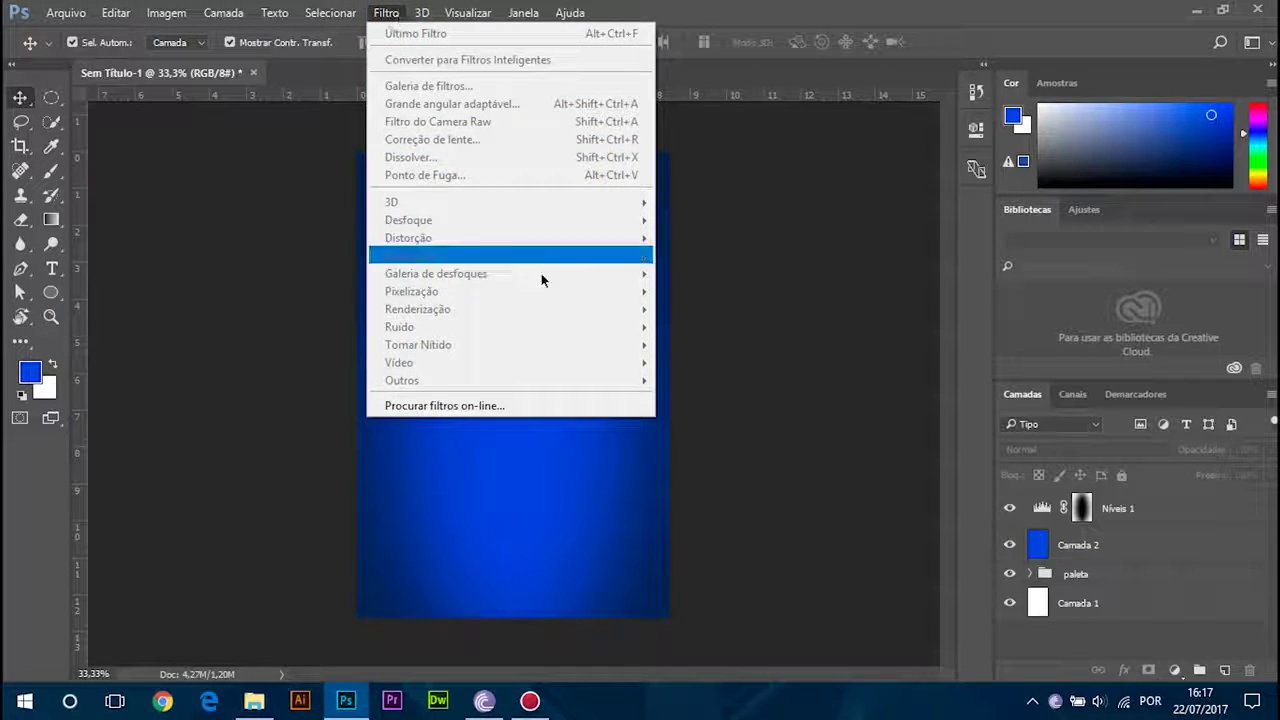
{"action": "left_click", "coordinate": [763, 286]}
Step: Add a new layer above the Levels layer and render Clouds on it with the blue and white colours
{"action": "left_click", "coordinate": [1225, 670]}
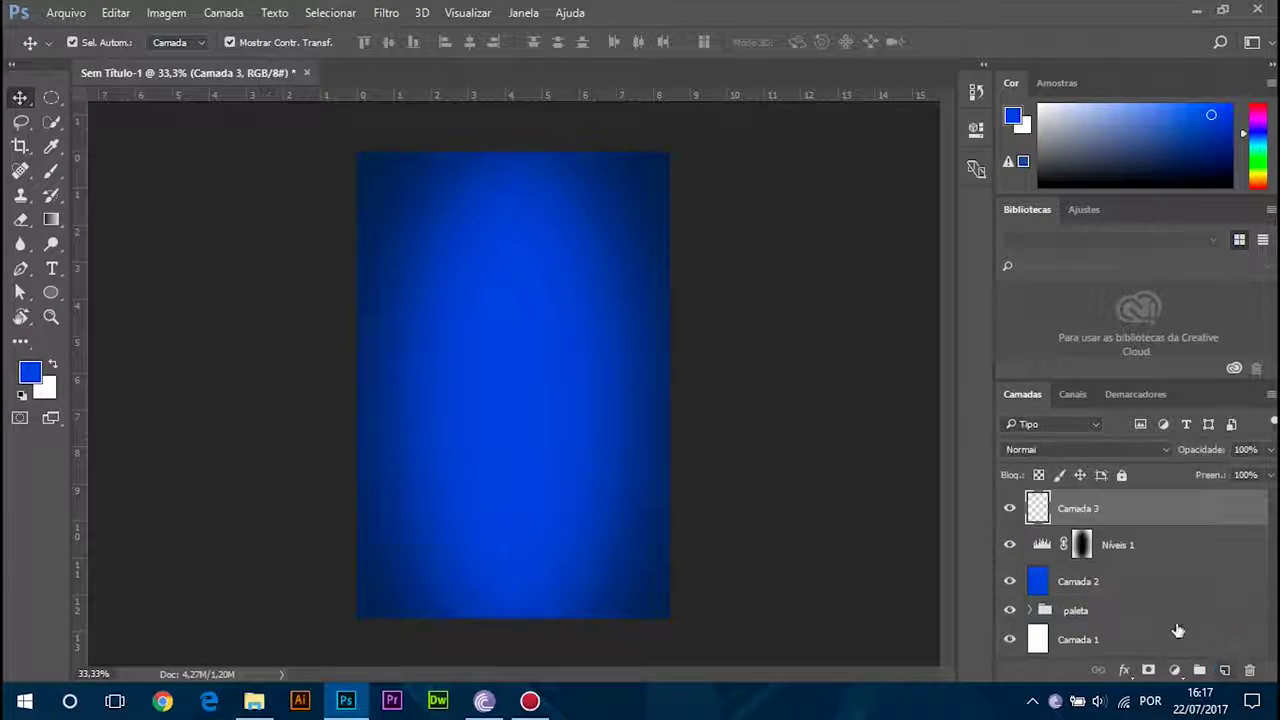
{"action": "left_click", "coordinate": [387, 13]}
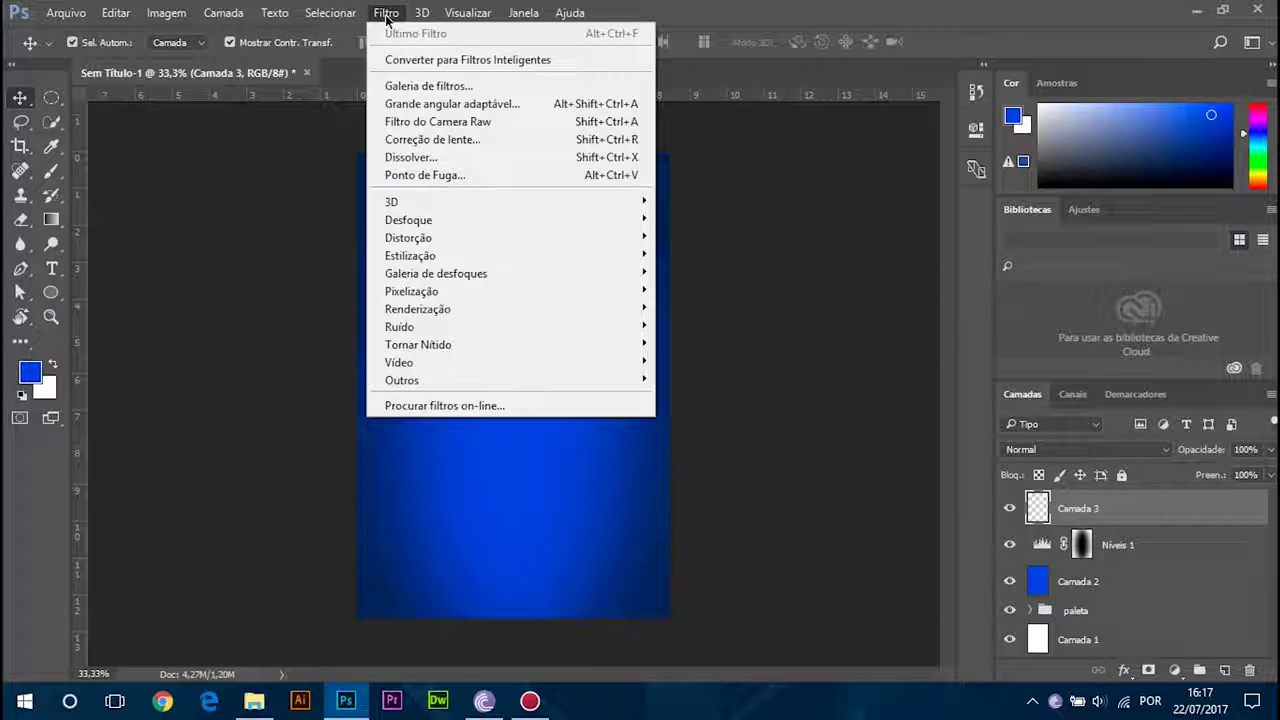
{"action": "mouse_move", "coordinate": [426, 299]}
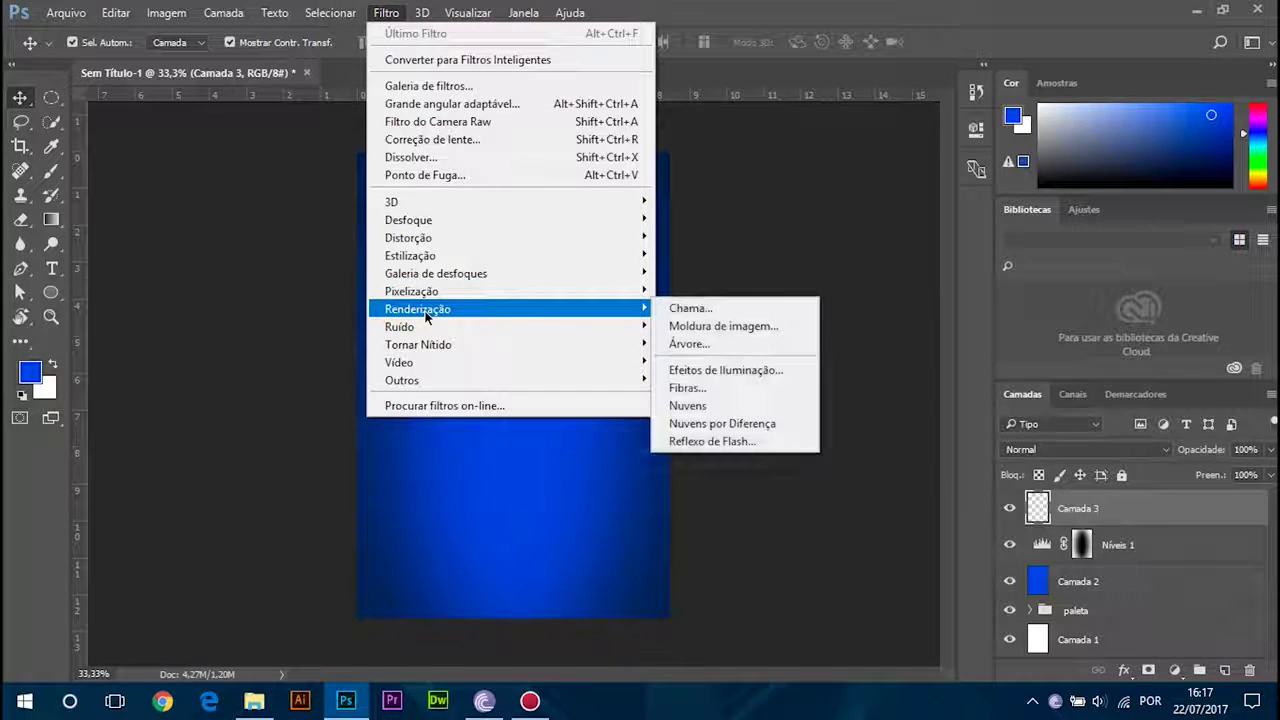
{"action": "left_click", "coordinate": [707, 406]}
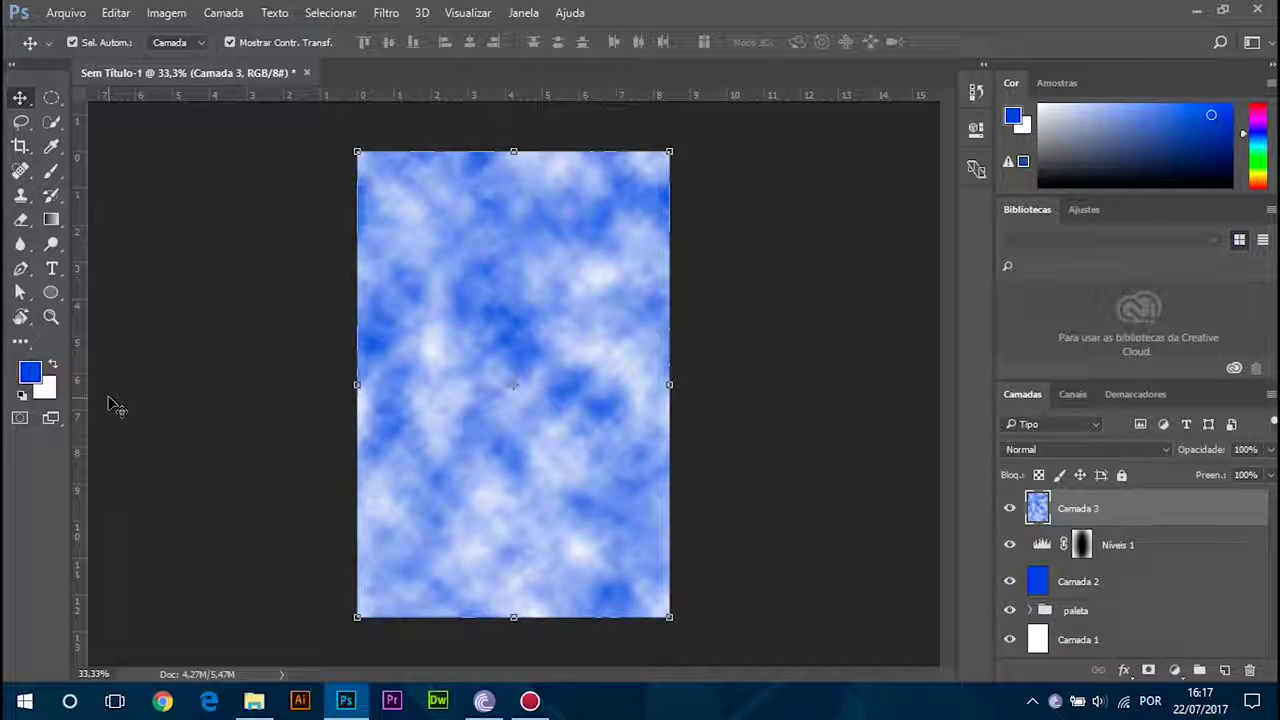
Step: Undo the blue and white clouds render and set the background colour to black (000000)
{"action": "key", "text": "ctrl+z"}
{"action": "left_click", "coordinate": [44, 391]}
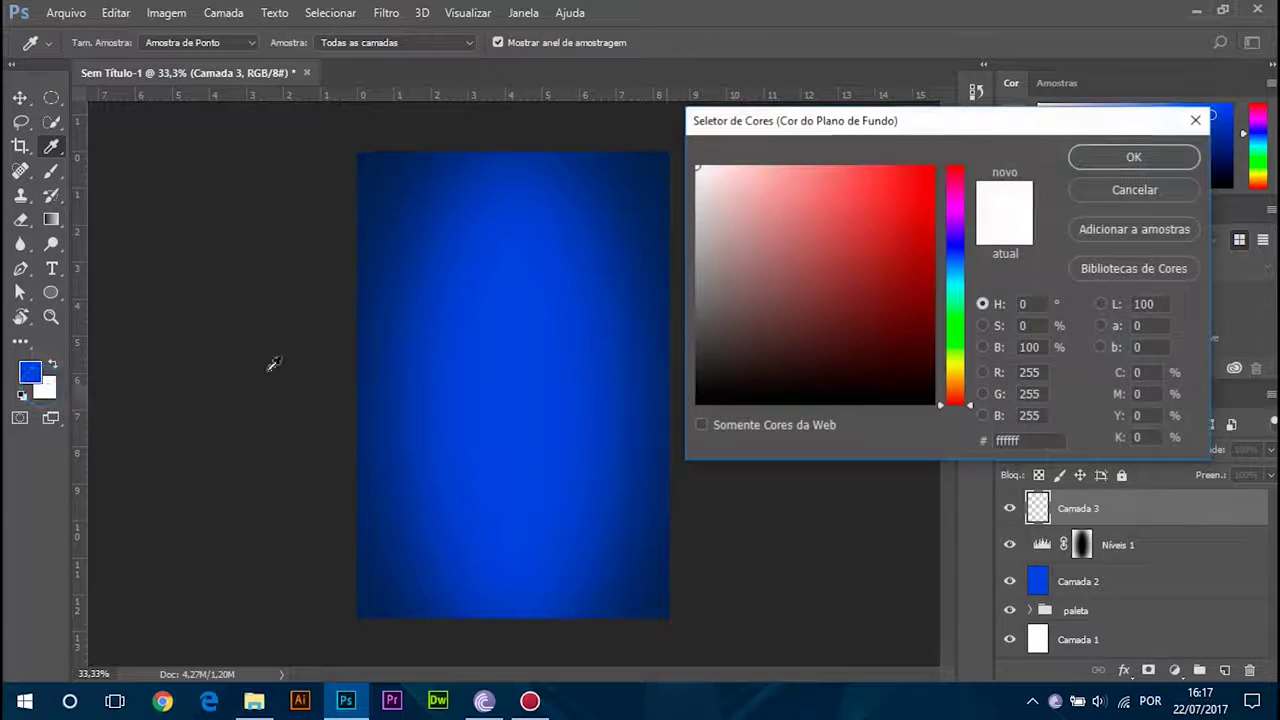
{"action": "mouse_move", "coordinate": [808, 343]}
{"action": "left_mouse_down"}
{"action": "mouse_move", "coordinate": [683, 374]}
{"action": "mouse_move", "coordinate": [628, 490]}
{"action": "left_mouse_up"}
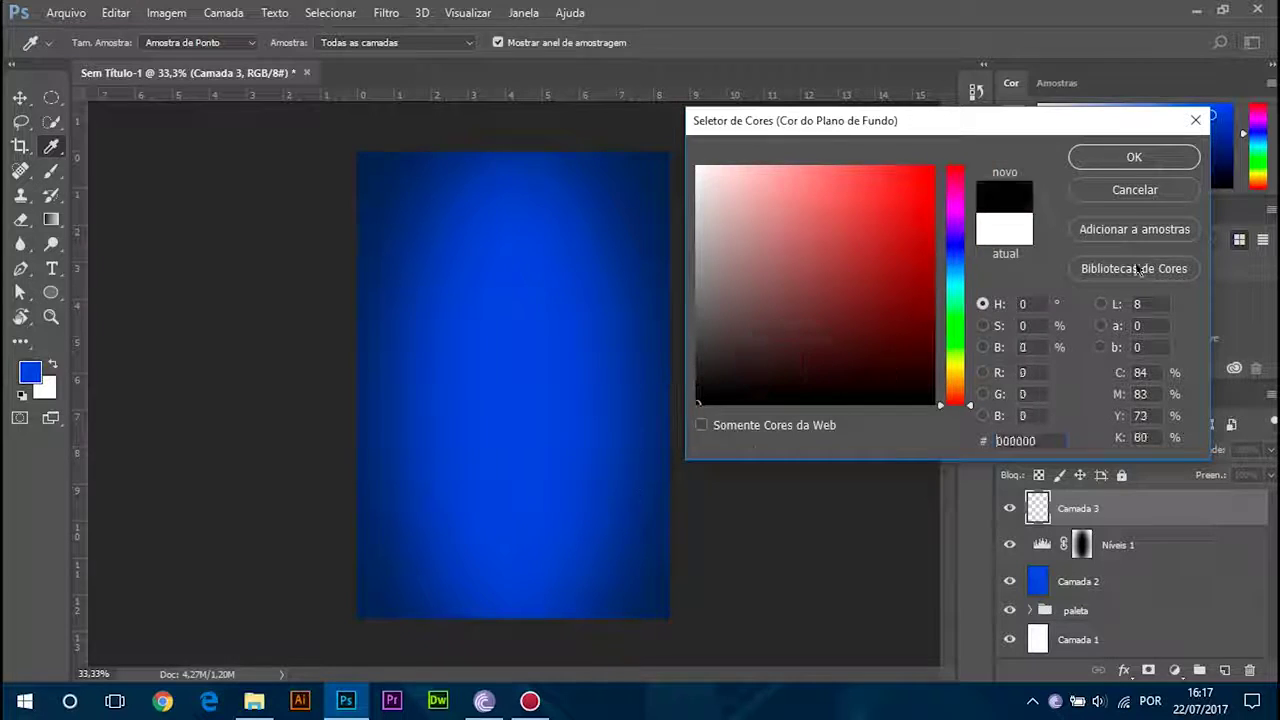
{"action": "left_click", "coordinate": [1128, 160]}
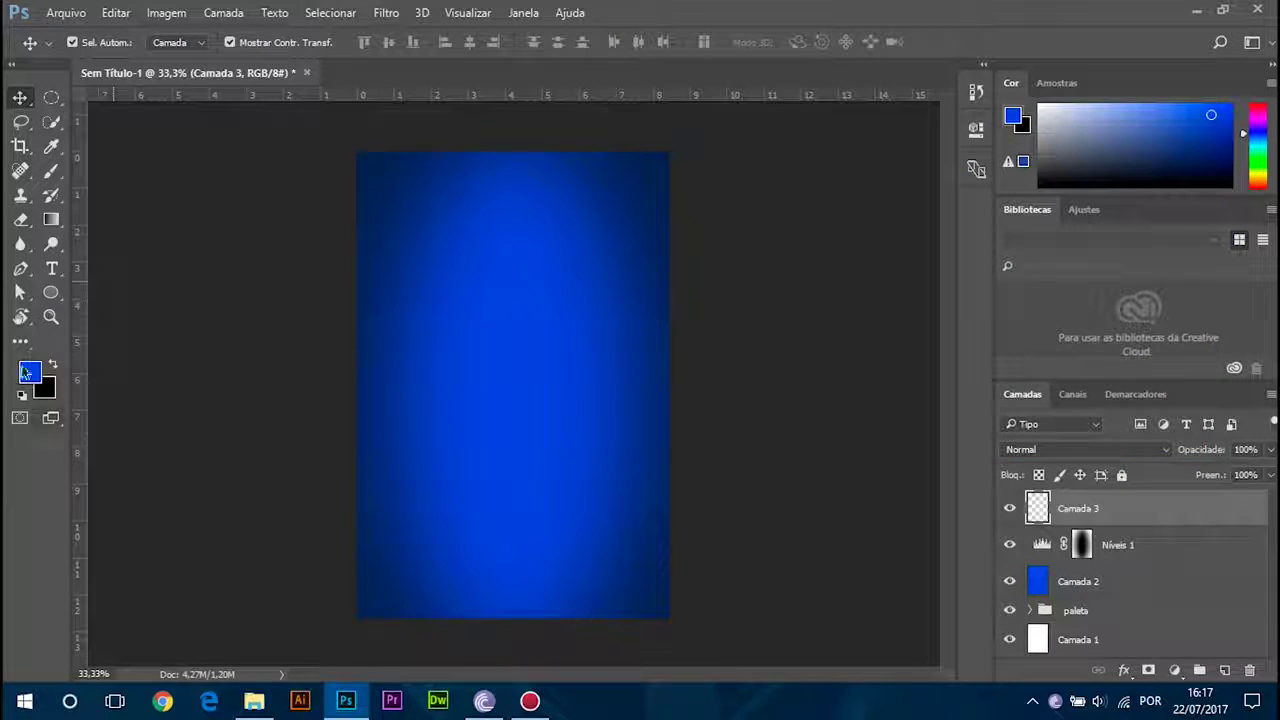
Step: Render Clouds on the empty top layer, Camada 3, with the blue foreground and black background colours
{"action": "left_click", "coordinate": [386, 16]}
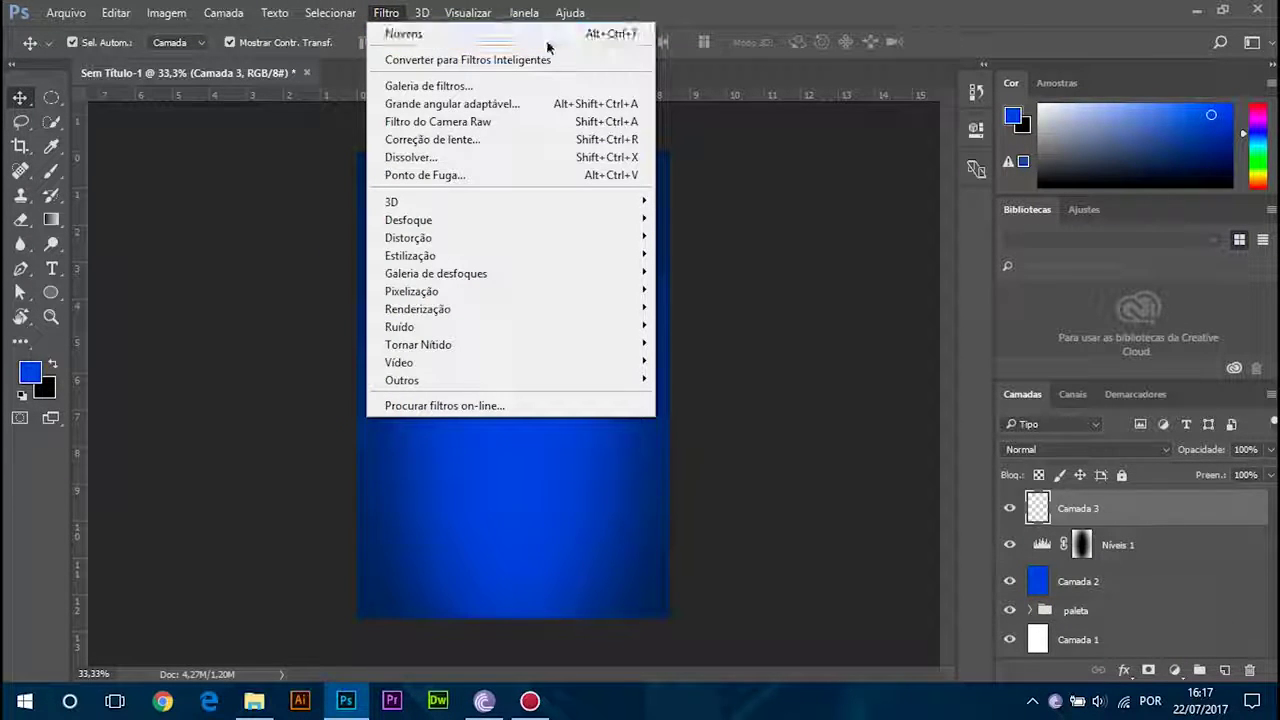
{"action": "left_click", "coordinate": [408, 40]}
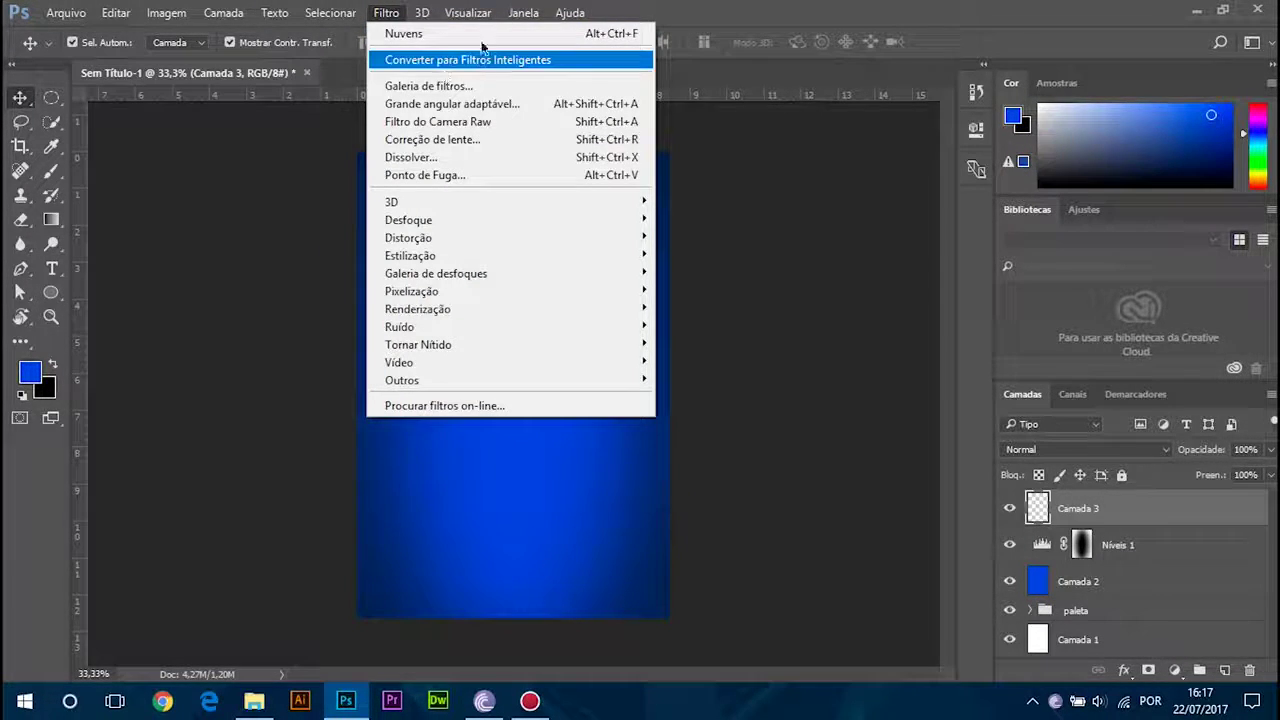
{"action": "left_click", "coordinate": [405, 33]}
{"action": "left_click", "coordinate": [830, 243]}
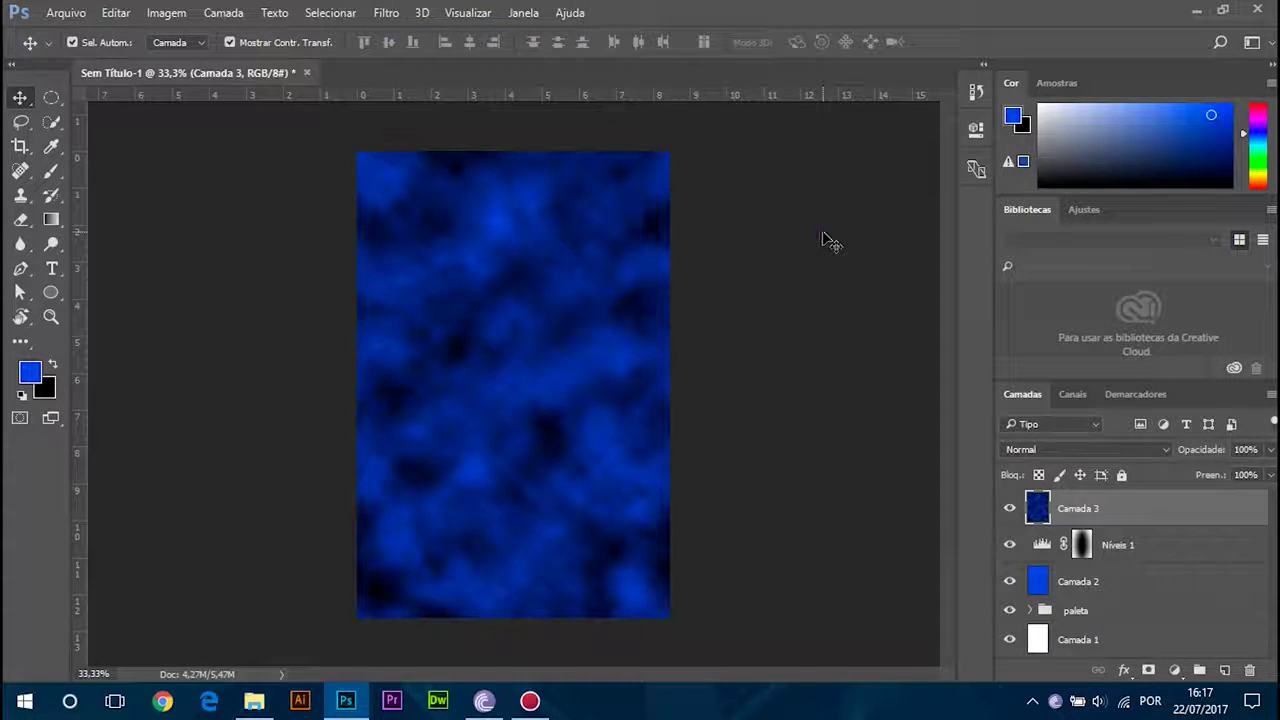
Step: Set the clouds layer's blend mode to Divisão and its opacity to 60%
{"action": "left_click", "coordinate": [550, 380]}
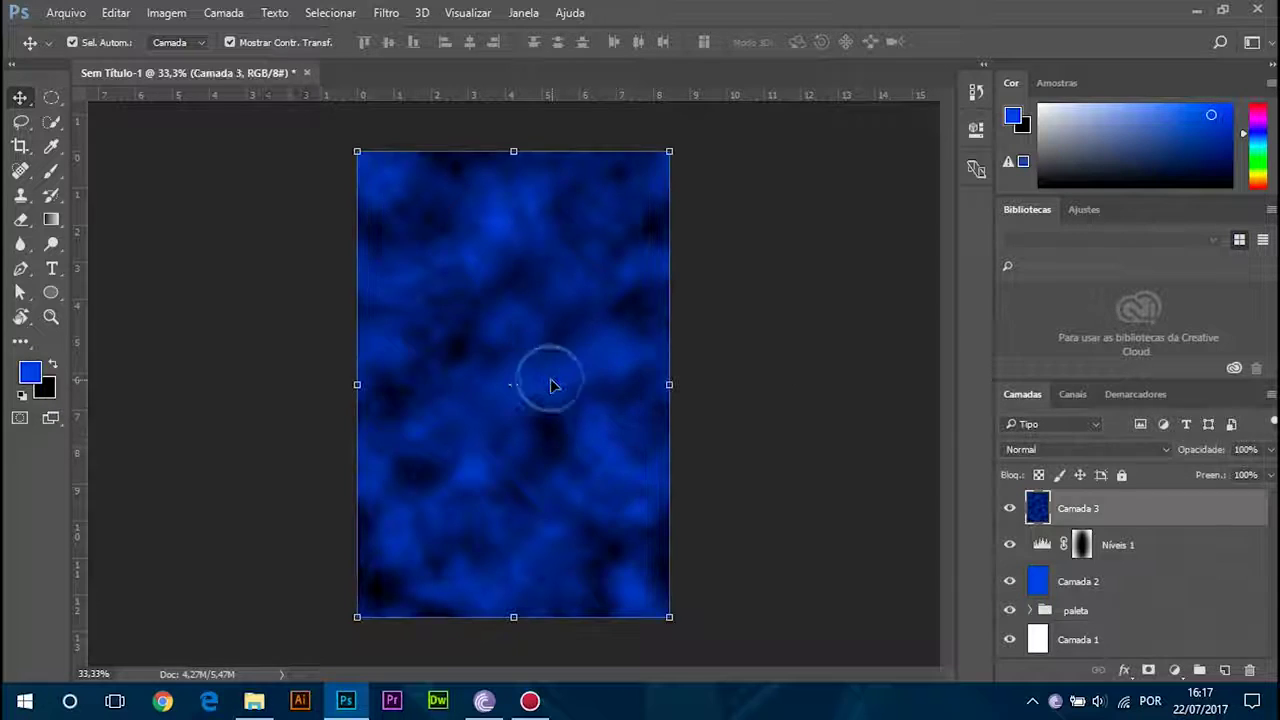
{"action": "left_click", "coordinate": [1023, 452]}
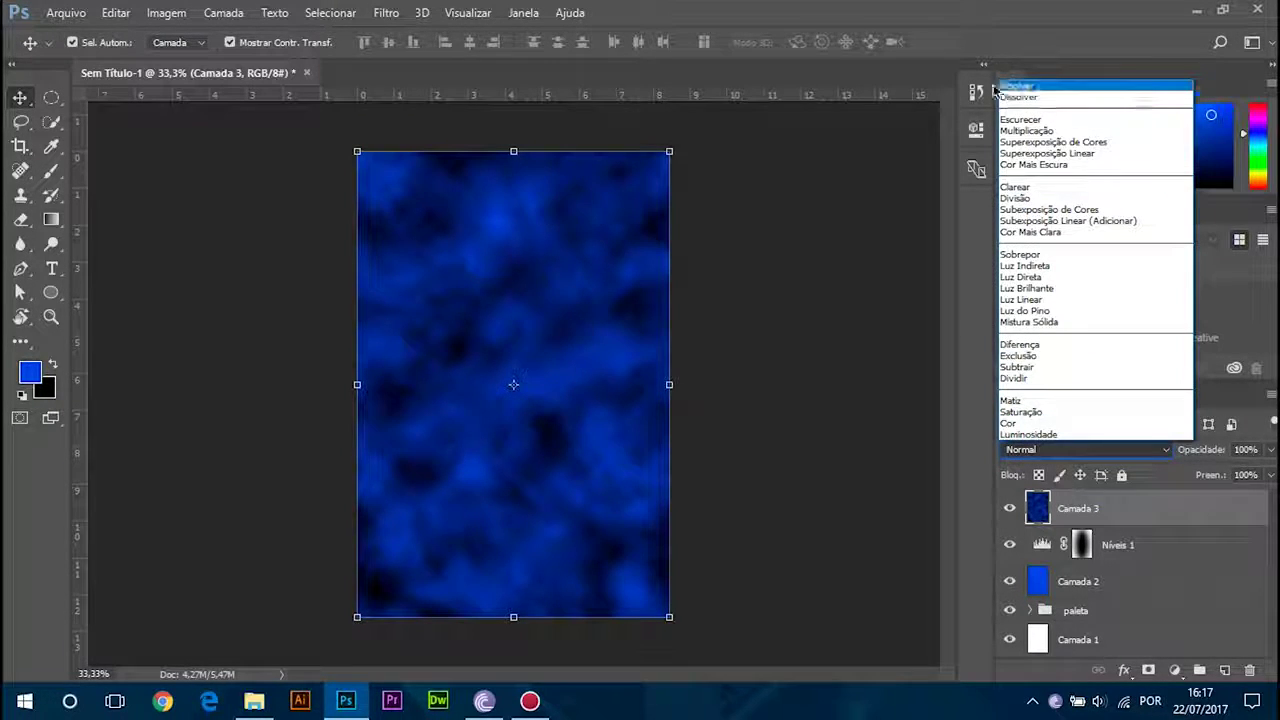
{"action": "left_click", "coordinate": [1045, 198]}
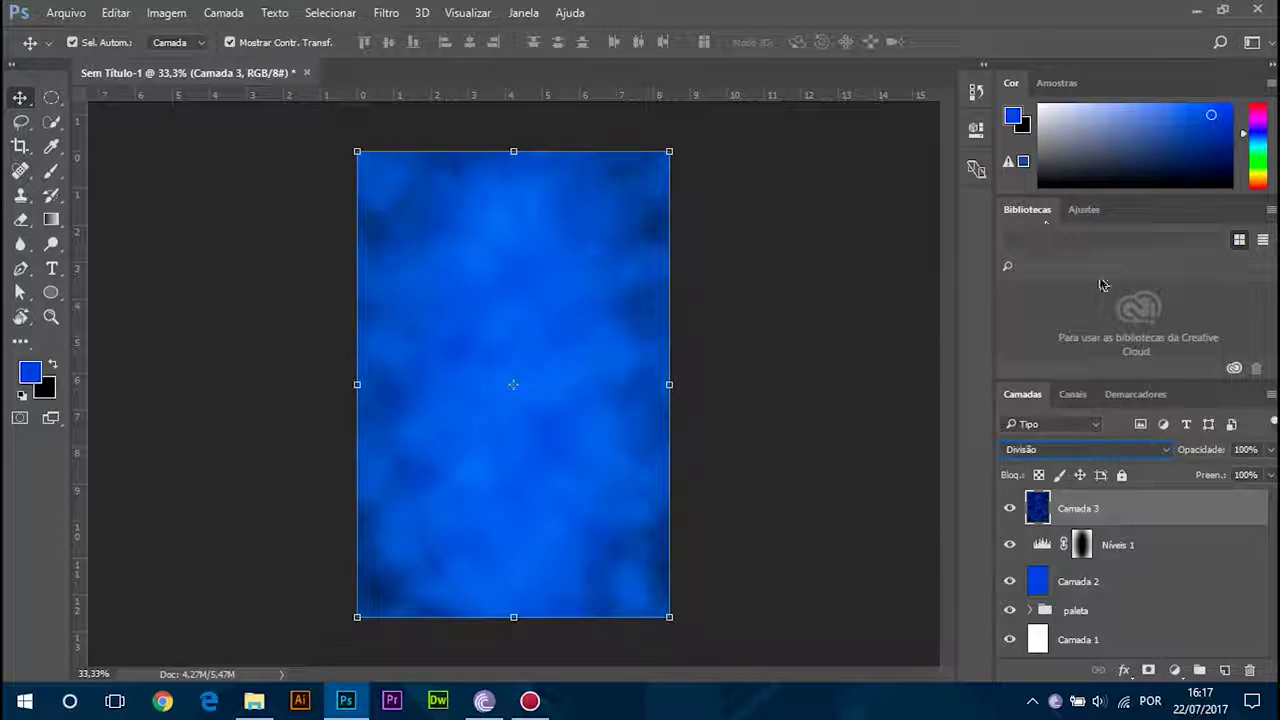
{"action": "left_click", "coordinate": [1270, 449]}
{"action": "left_click_drag", "start_coordinate": [1267, 477], "coordinate": [1236, 479]}
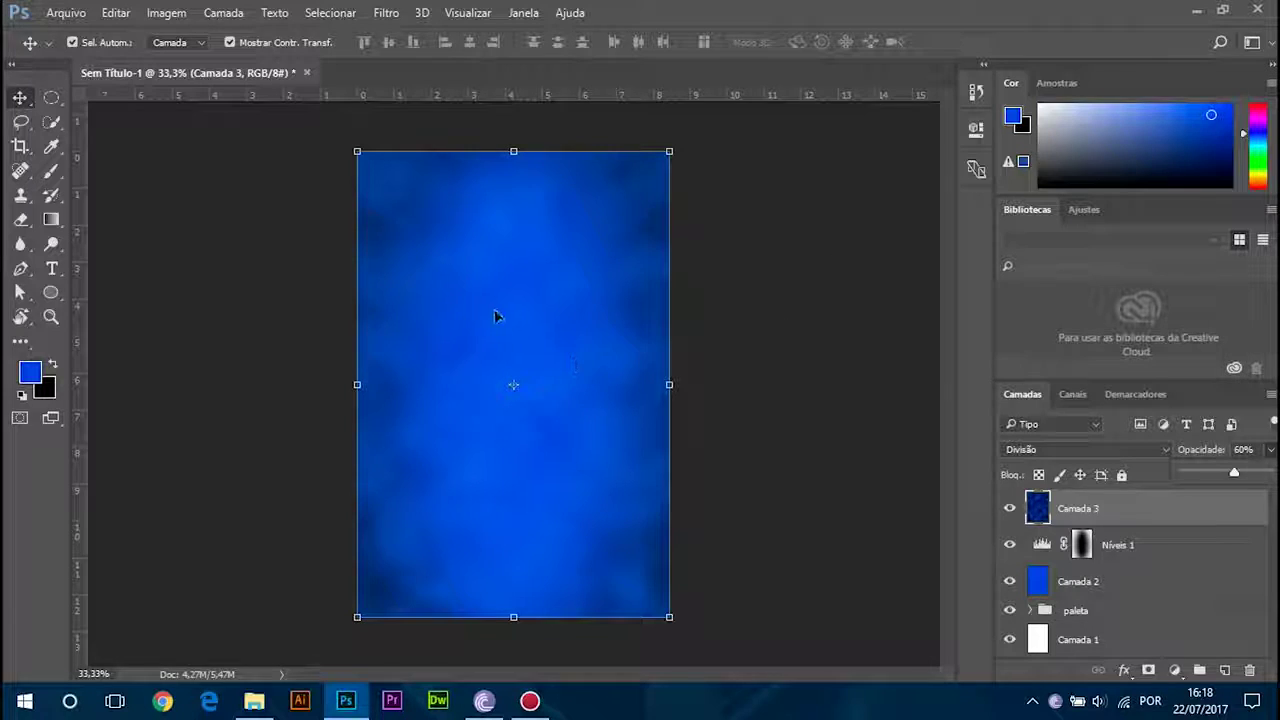
{"action": "left_click", "coordinate": [880, 483]}
Step: Move the clouds layer below the Levels adjustment layer and raise its opacity to the maximum
{"action": "left_click_drag", "start_coordinate": [1091, 510], "coordinate": [1096, 556]}
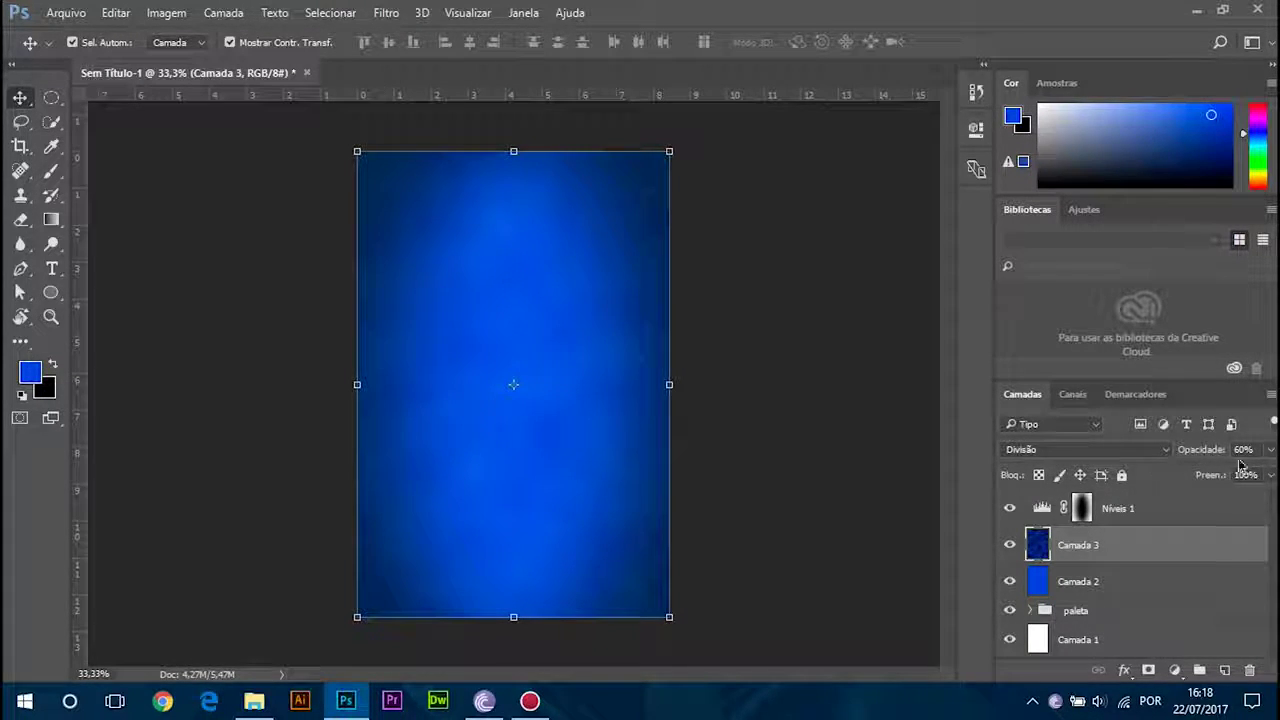
{"action": "left_click", "coordinate": [1270, 449]}
{"action": "left_click_drag", "start_coordinate": [1228, 473], "coordinate": [1260, 479]}
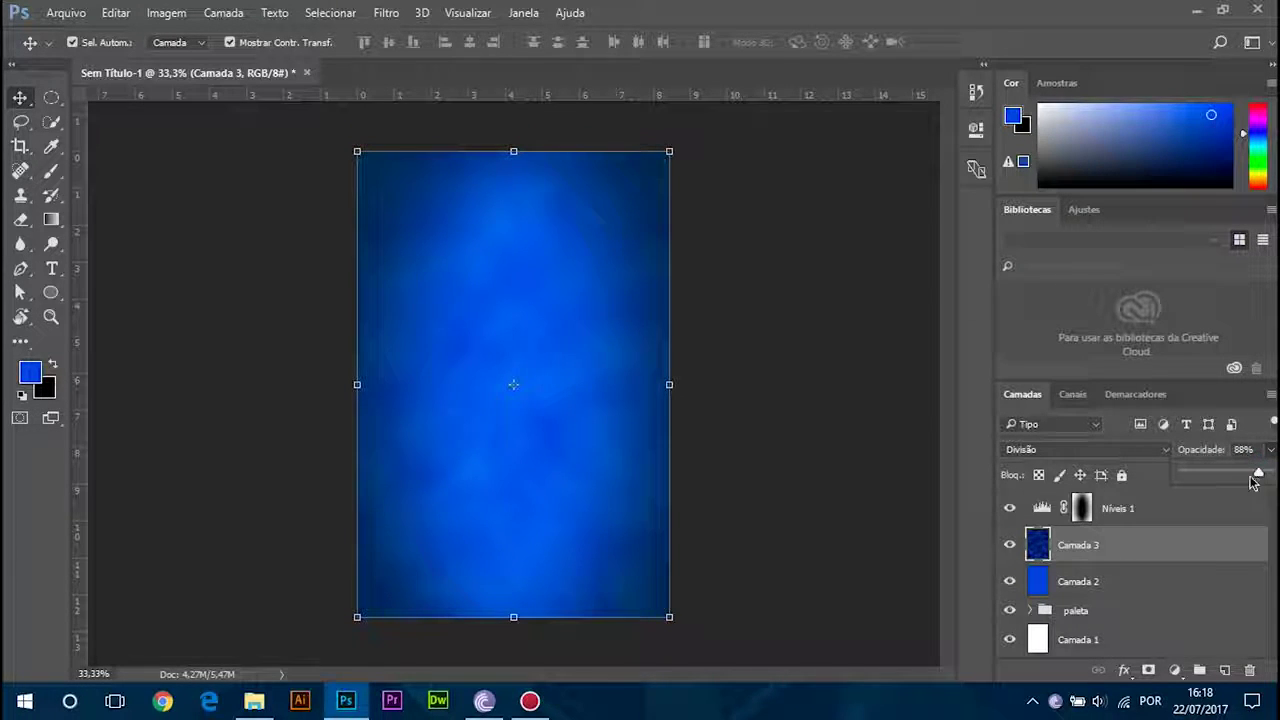
{"action": "left_click_drag", "start_coordinate": [1259, 479], "coordinate": [1275, 476]}
{"action": "left_click", "coordinate": [761, 245]}
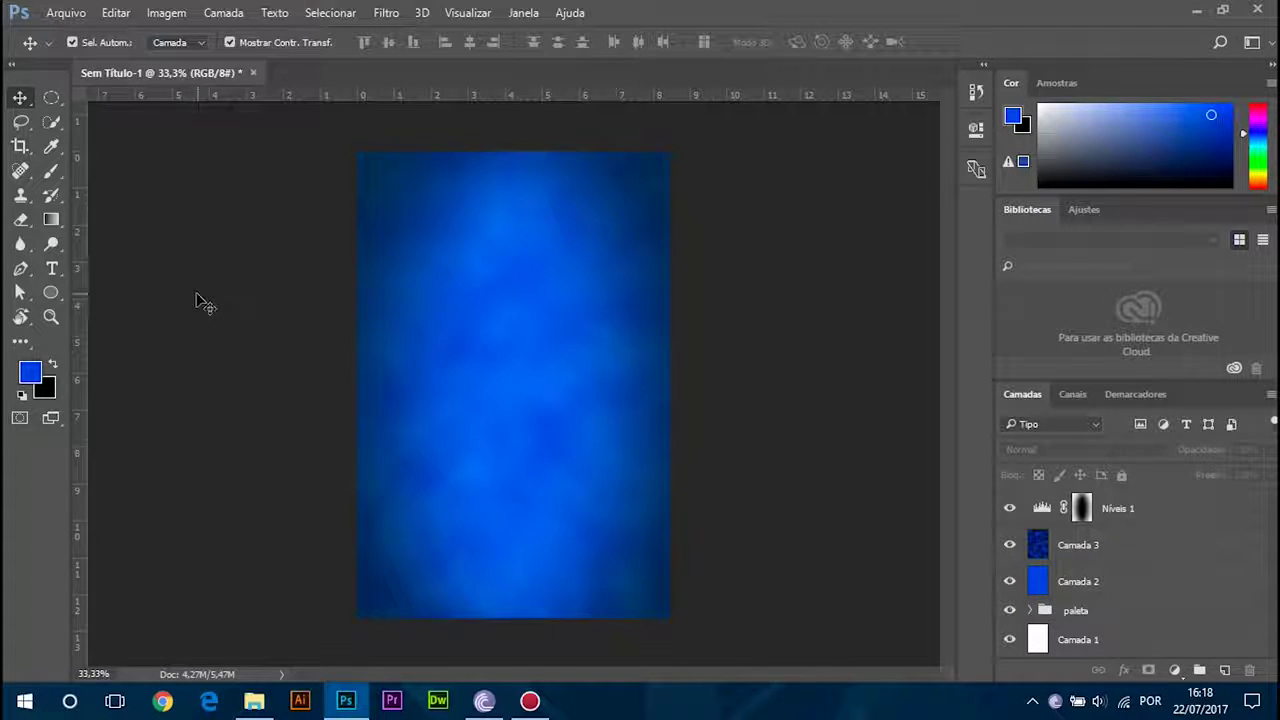
{"action": "left_click", "coordinate": [66, 13]}
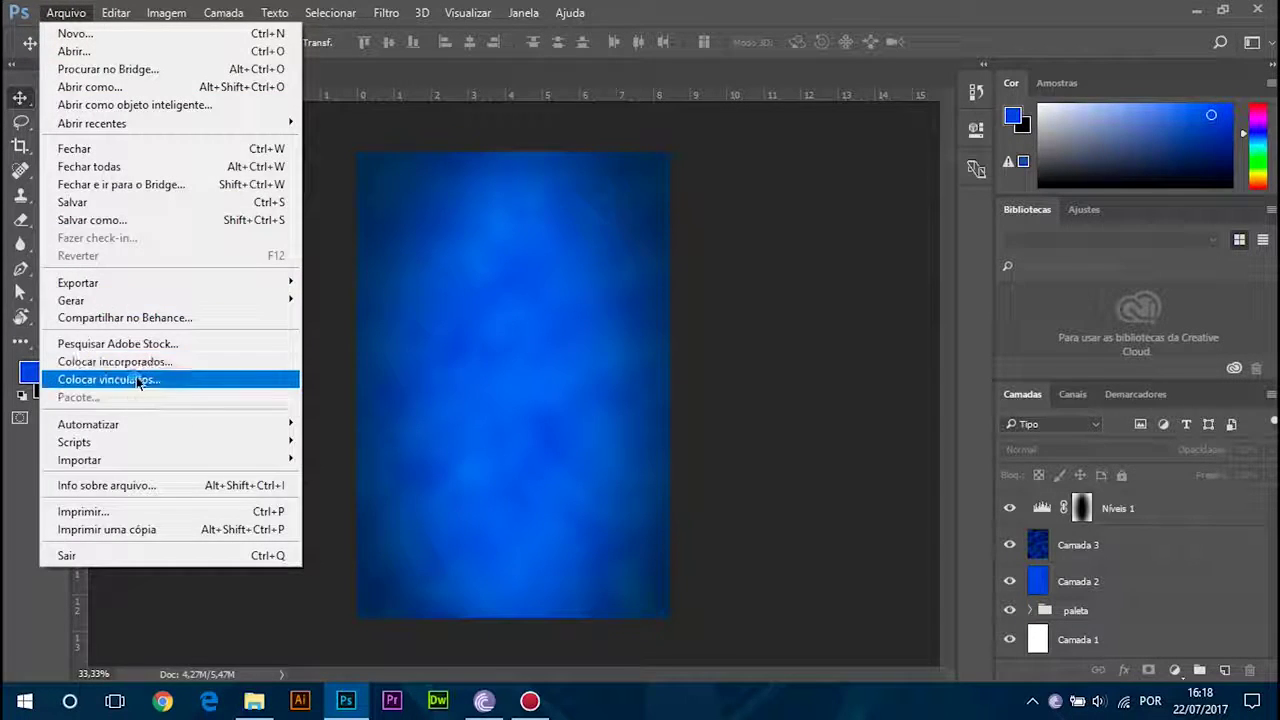
{"action": "left_click", "coordinate": [140, 382]}
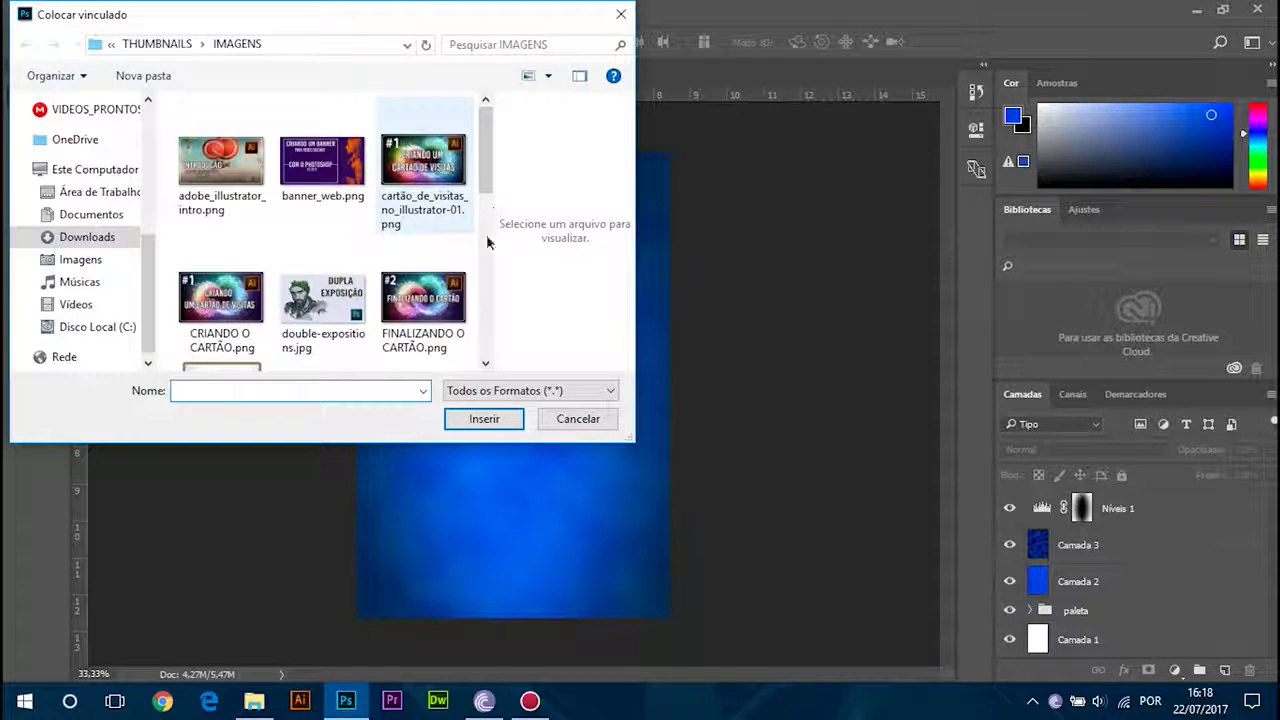
{"action": "scroll", "coordinate": [90, 220], "scroll_direction": "up", "scroll_amount": 5}
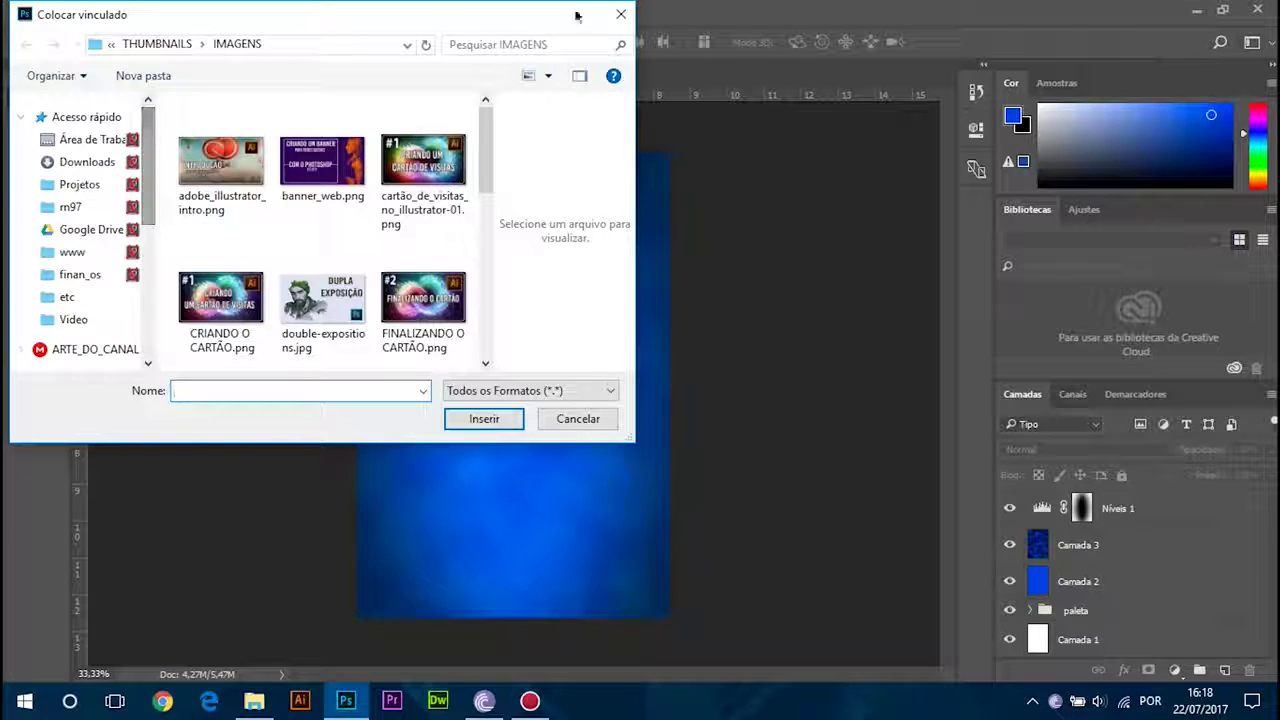
{"action": "left_click", "coordinate": [621, 14]}
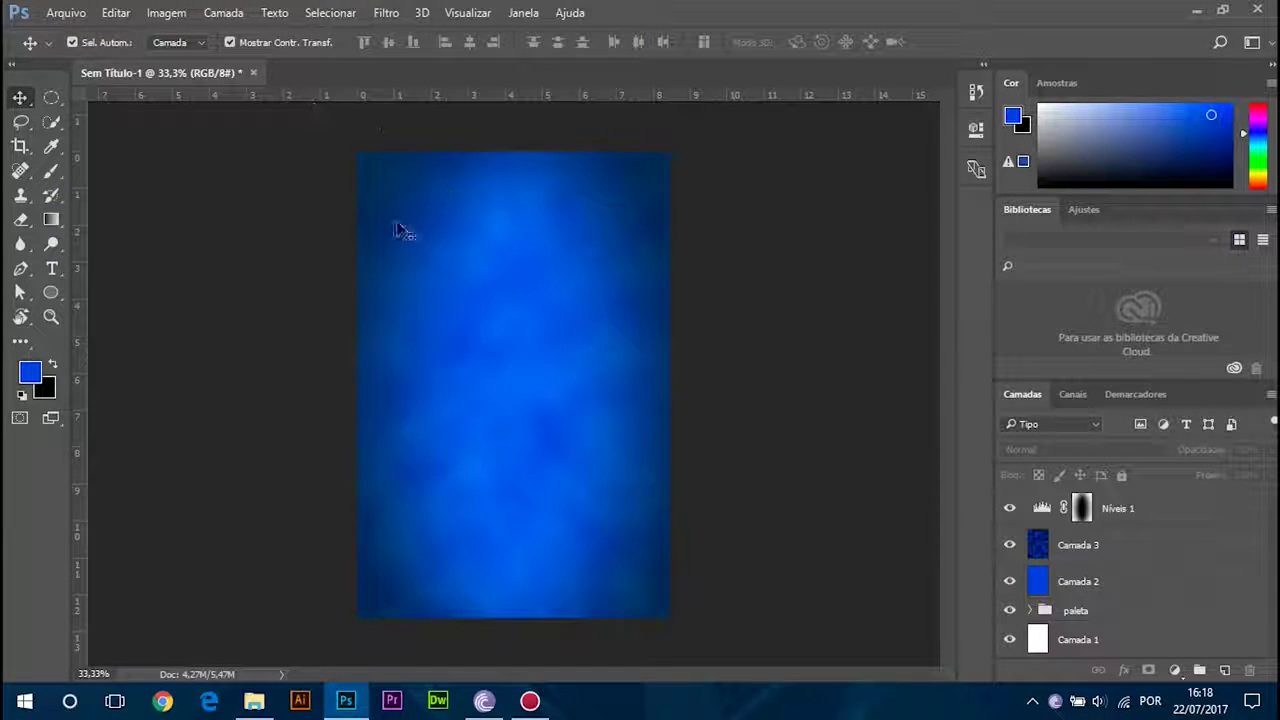
Step: Place lion-wild-africa-african.jpg from the desktop's cartaz folder into the poster as a linked image
{"action": "left_click", "coordinate": [64, 14]}
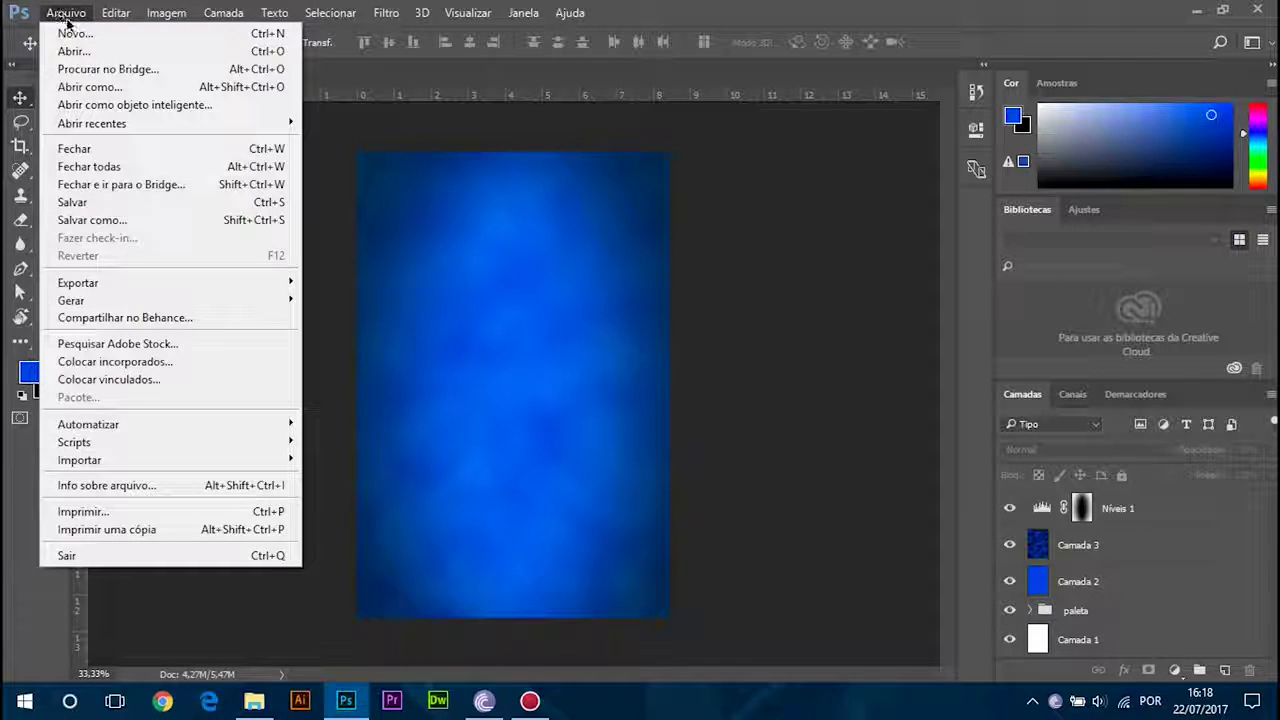
{"action": "mouse_move", "coordinate": [120, 12]}
{"action": "mouse_move", "coordinate": [62, 12]}
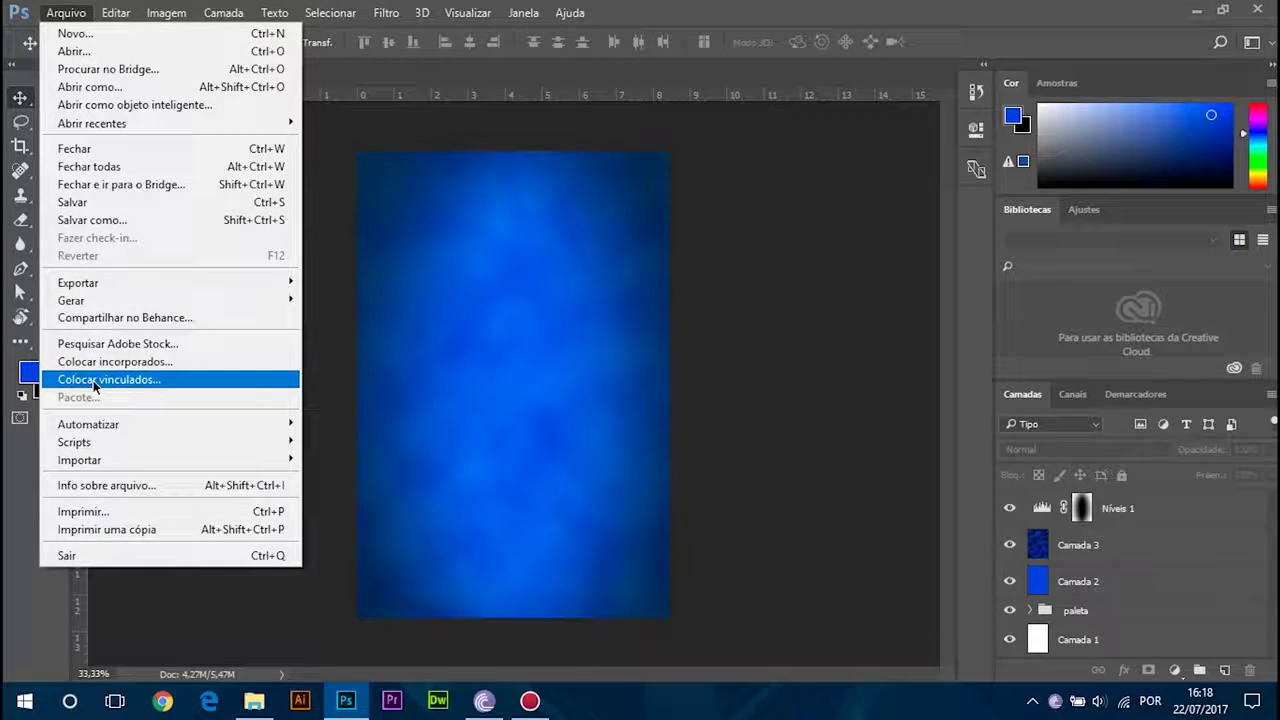
{"action": "left_click", "coordinate": [126, 381]}
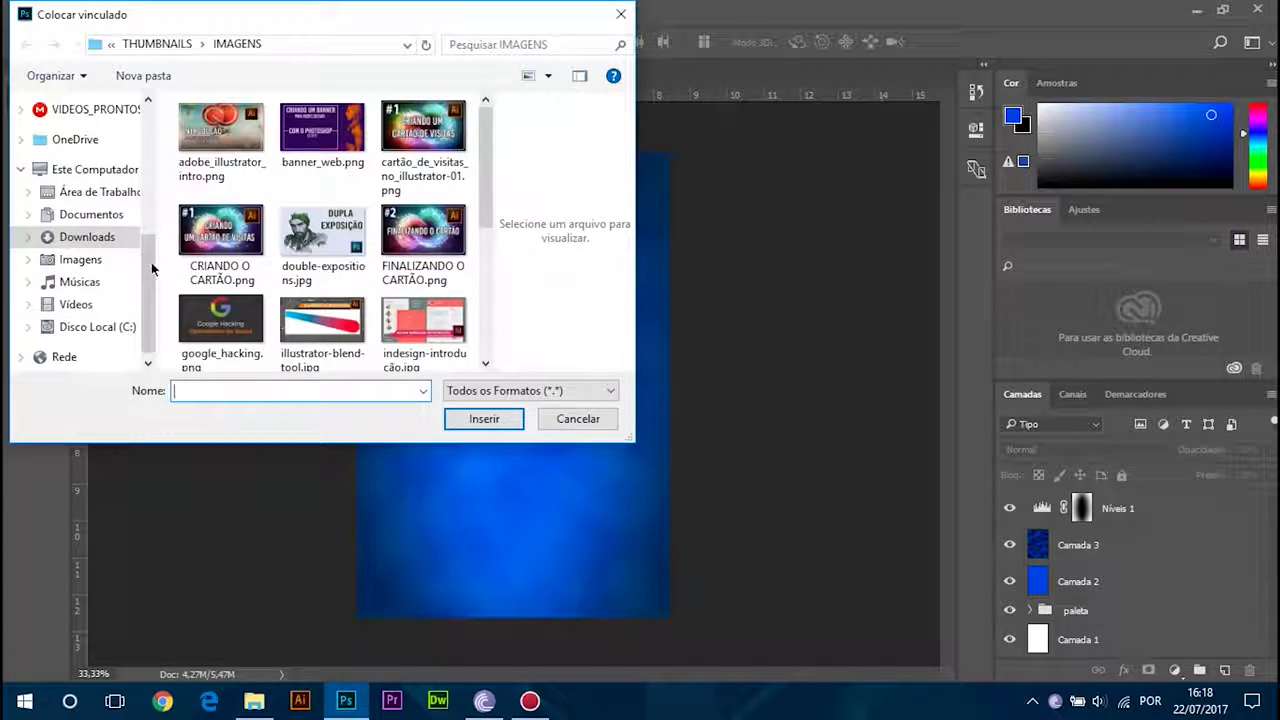
{"action": "scroll", "coordinate": [140, 240], "scroll_direction": "up", "scroll_amount": 4}
{"action": "left_click", "coordinate": [86, 102]}
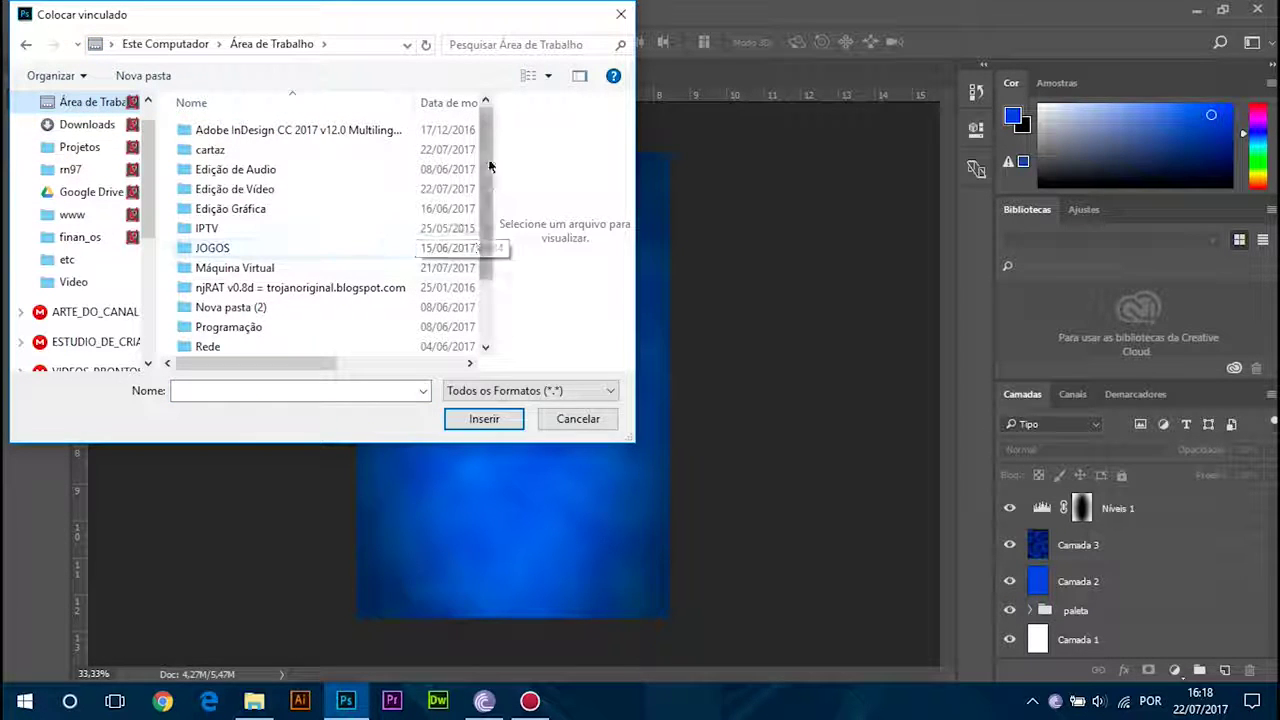
{"action": "double_click", "coordinate": [190, 150]}
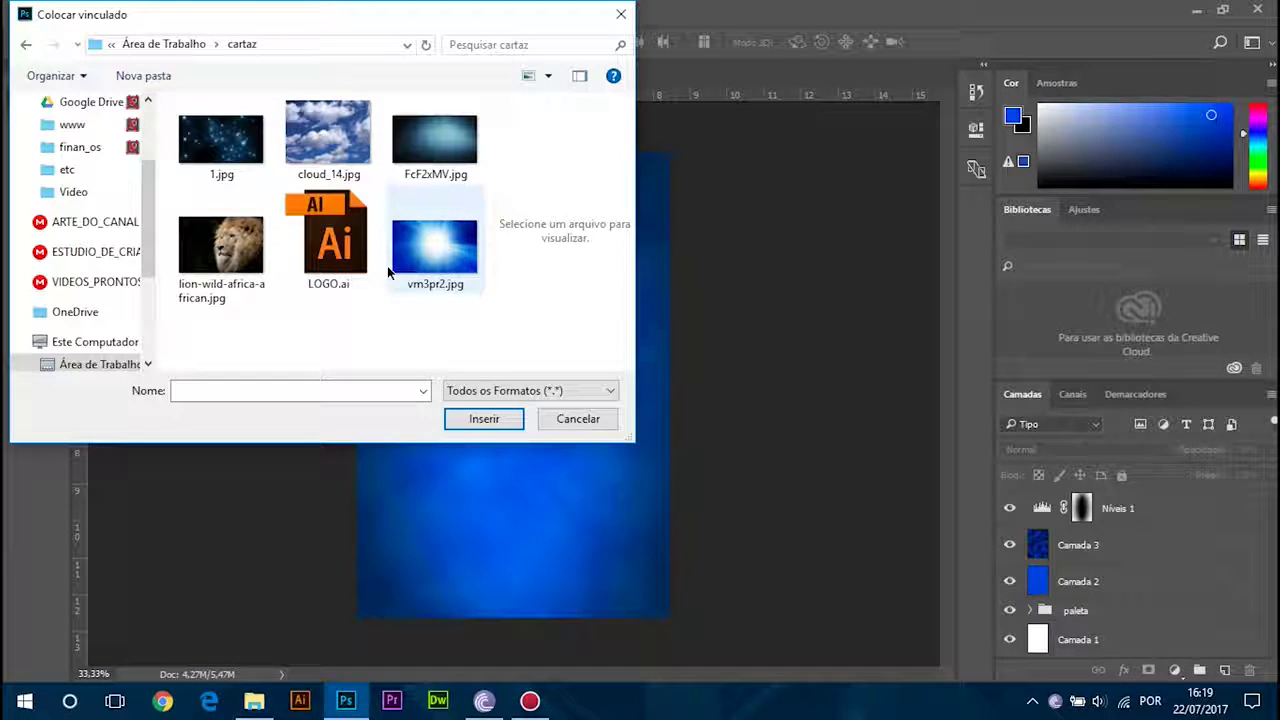
{"action": "left_click", "coordinate": [240, 250]}
{"action": "left_click", "coordinate": [462, 421]}
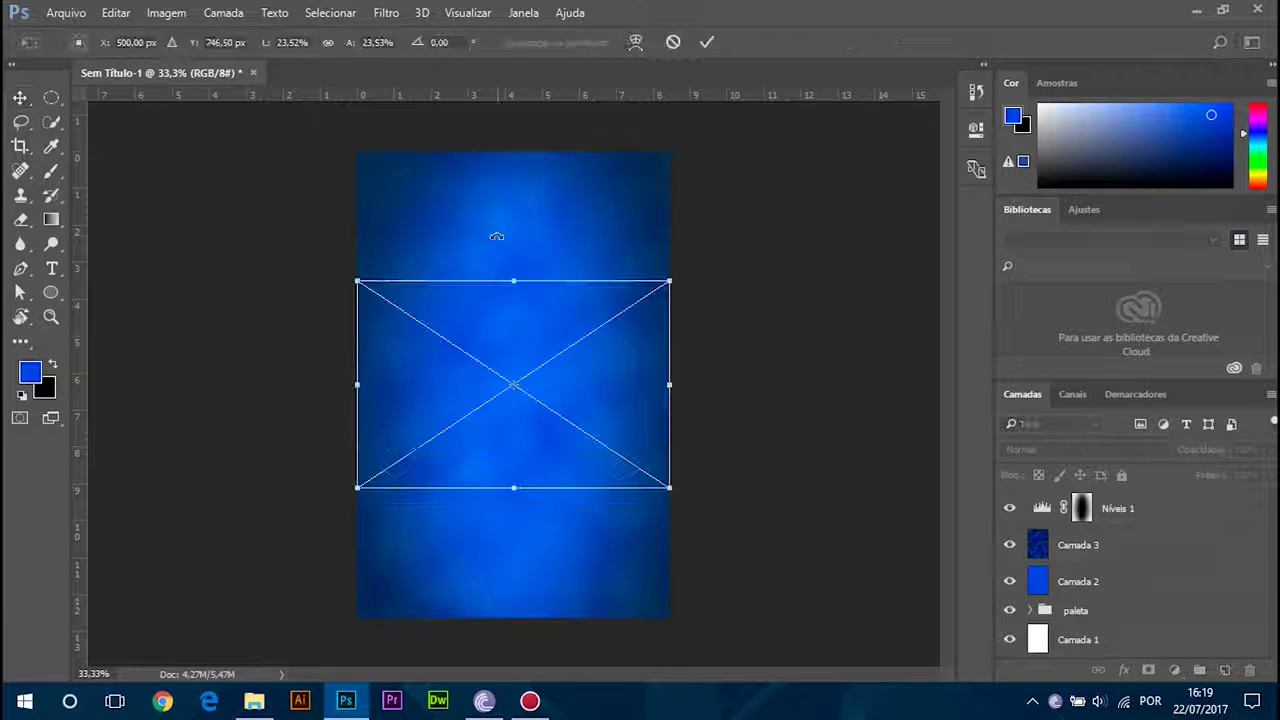
Step: Enlarge the placed lion image to about 34% and align its right edge with the page's right edge
{"action": "left_click_drag", "start_coordinate": [576, 394], "coordinate": [539, 341]}
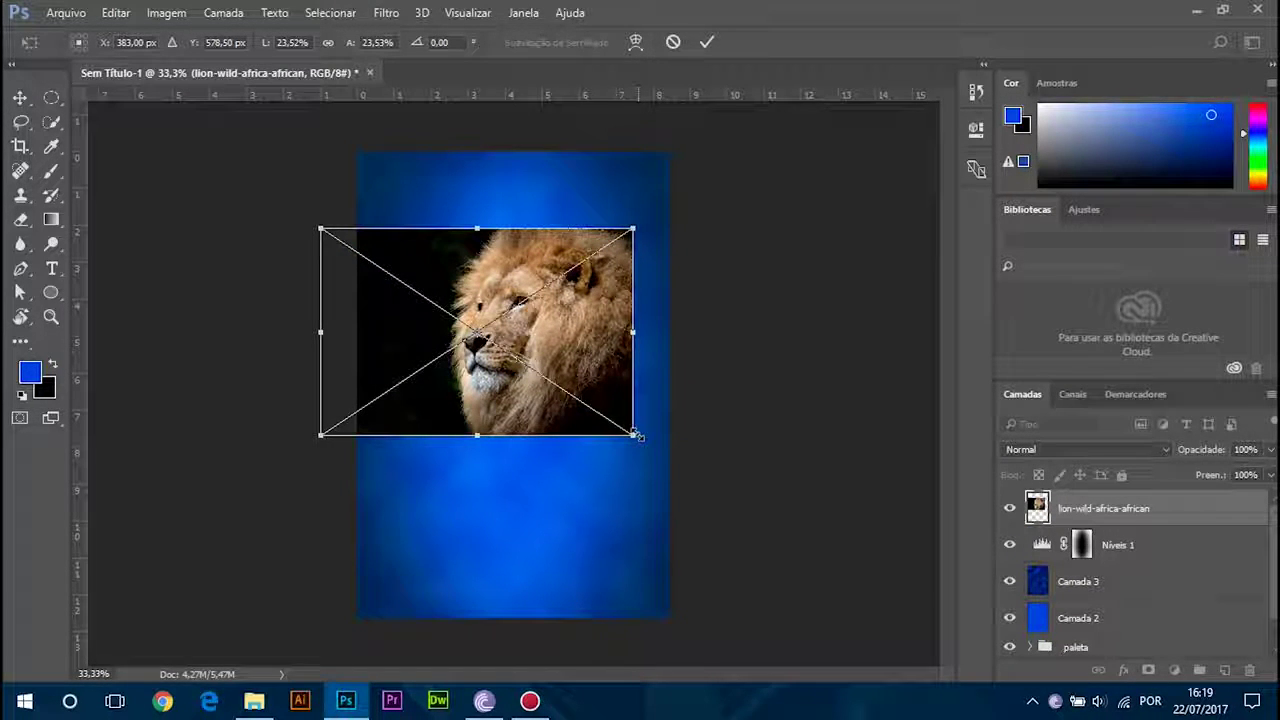
{"action": "left_click_drag", "start_coordinate": [633, 436], "coordinate": [578, 454]}
{"action": "left_click_drag", "start_coordinate": [688, 523], "coordinate": [663, 507]}
{"action": "left_click_drag", "start_coordinate": [586, 452], "coordinate": [597, 457]}
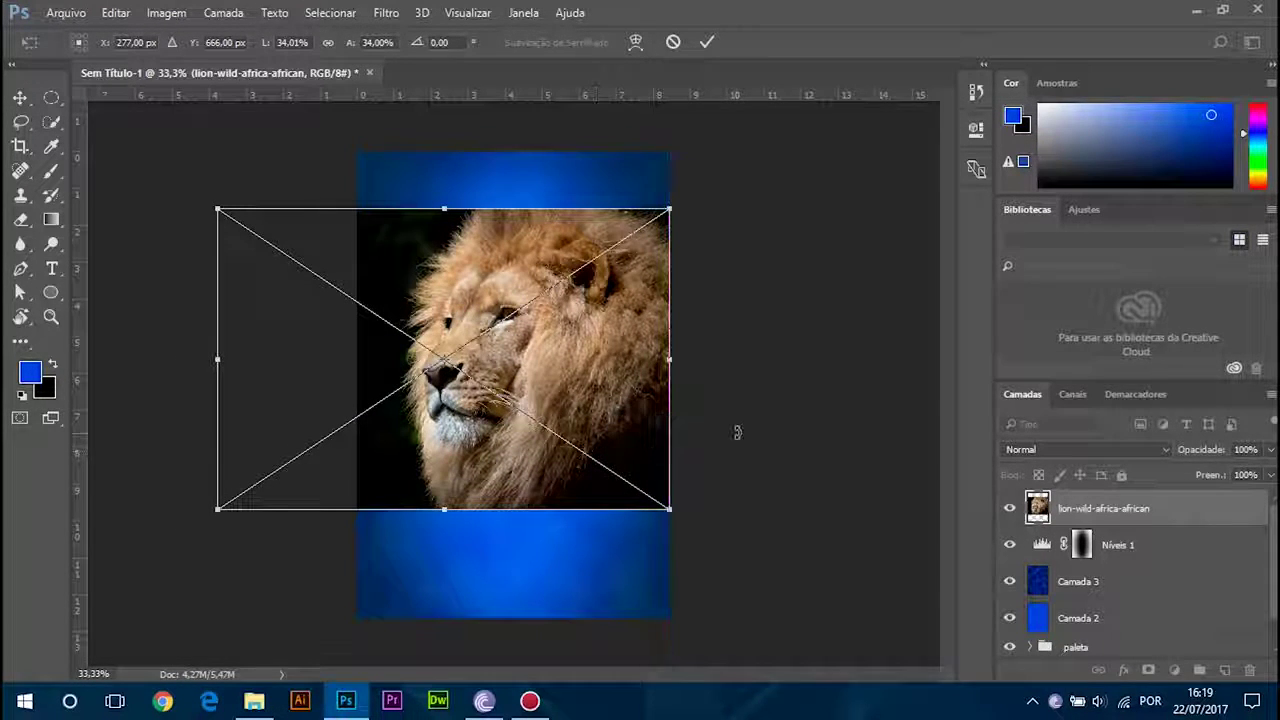
{"action": "key", "text": "Return"}
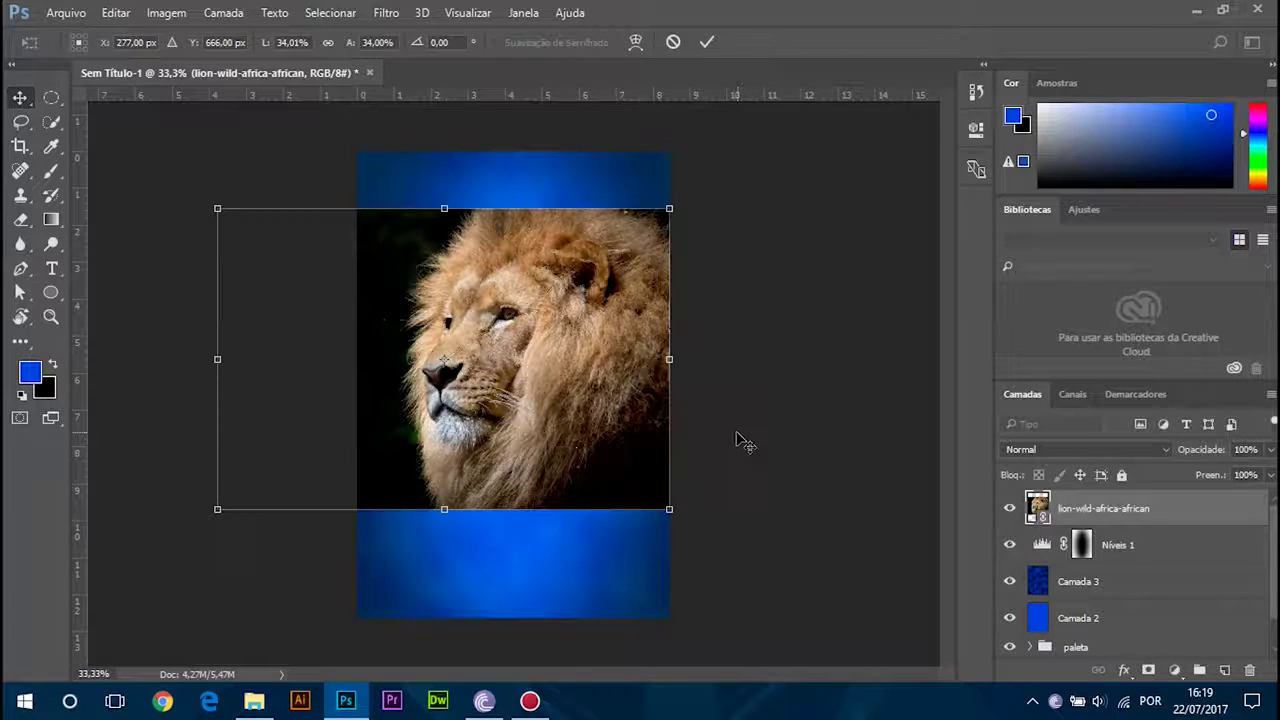
{"action": "left_click", "coordinate": [772, 302]}
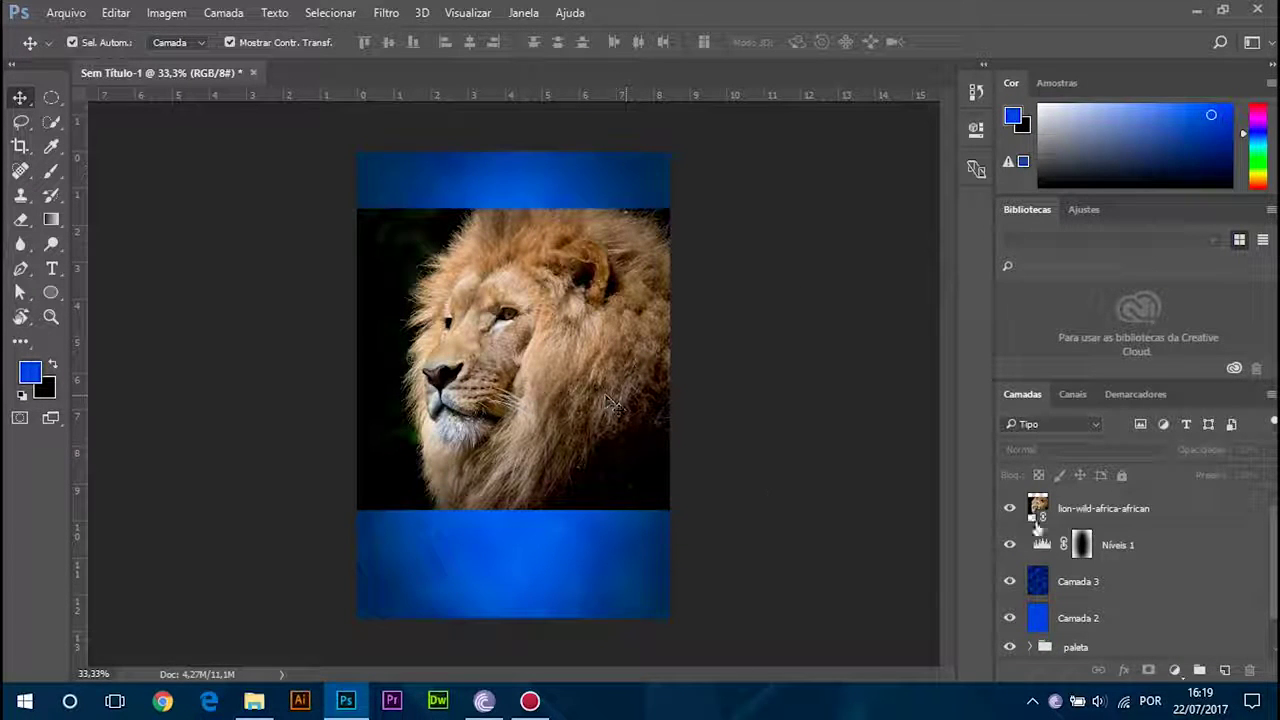
Step: Move the lion layer below the Levels adjustment layer and set its blend mode to Divisão
{"action": "left_click_drag", "start_coordinate": [1088, 512], "coordinate": [1094, 560]}
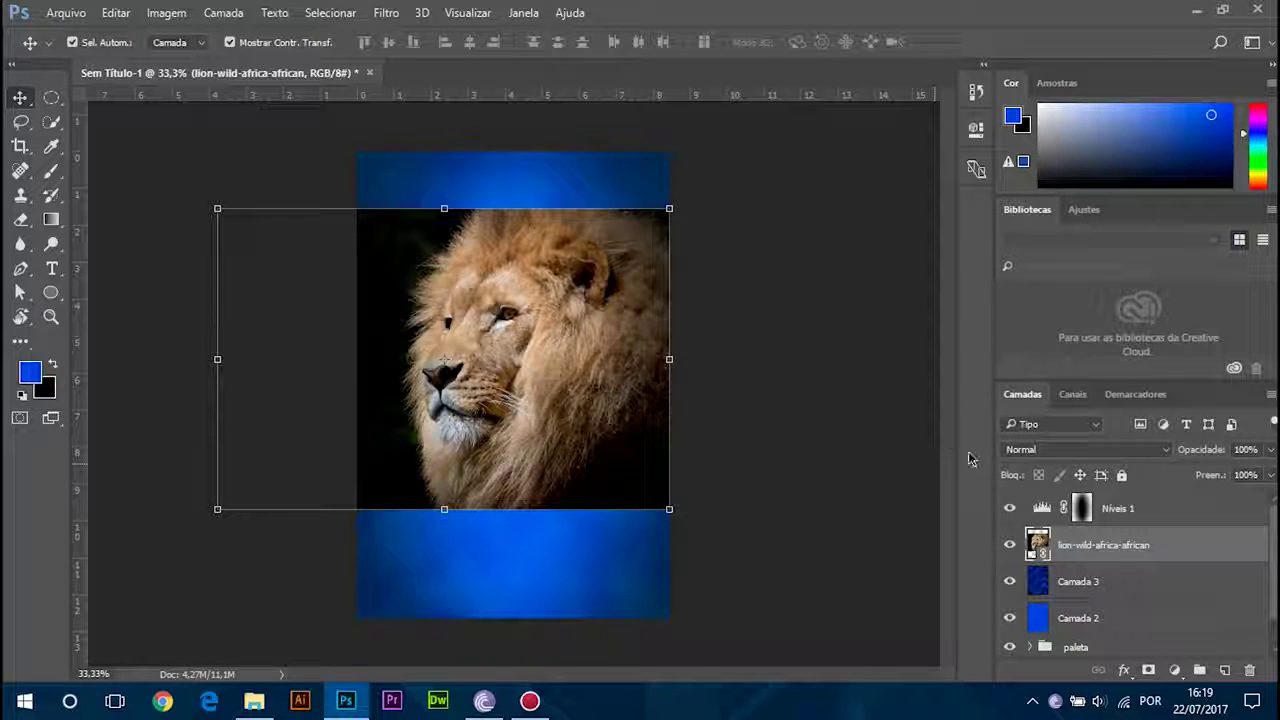
{"action": "left_click", "coordinate": [1127, 450]}
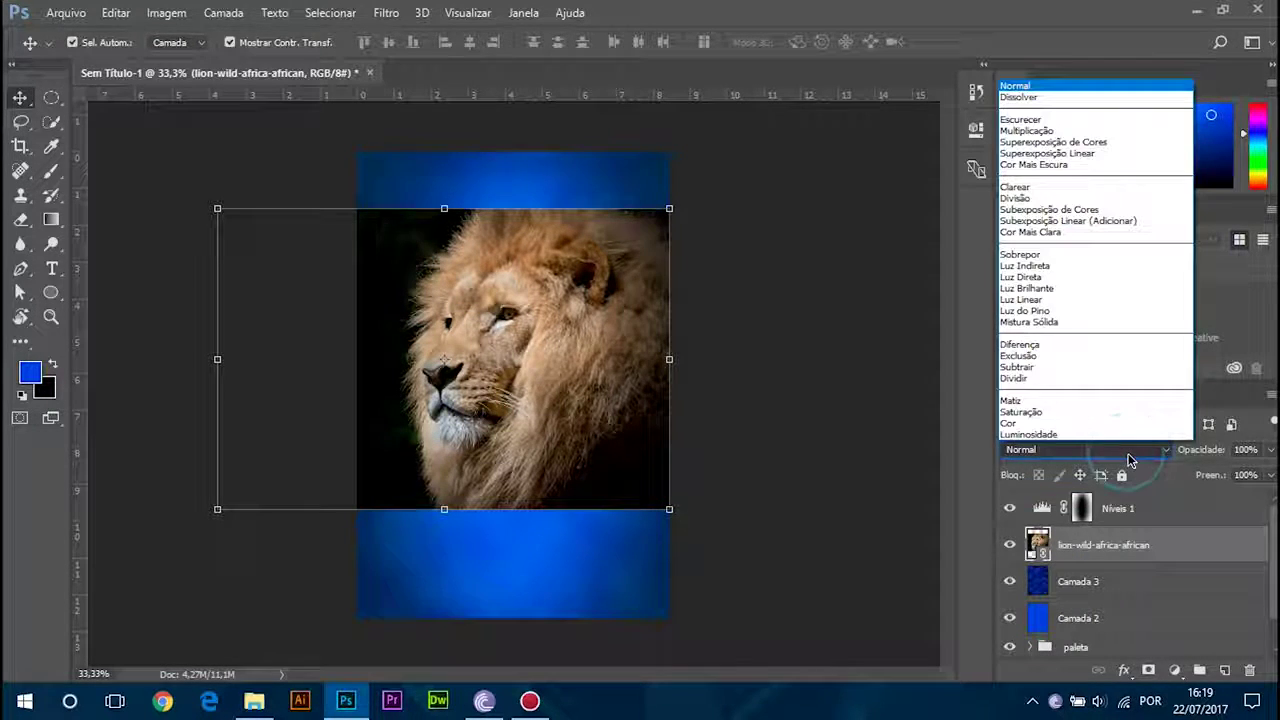
{"action": "left_click", "coordinate": [1040, 199]}
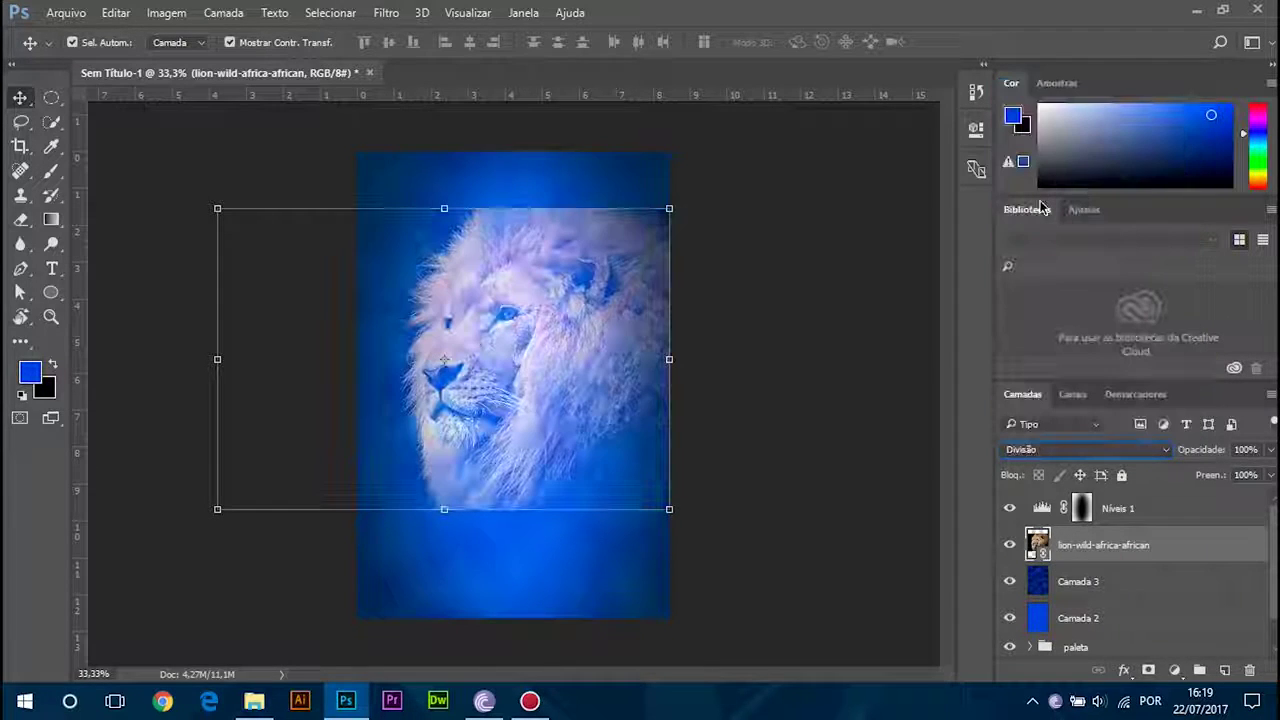
{"action": "left_click", "coordinate": [740, 248]}
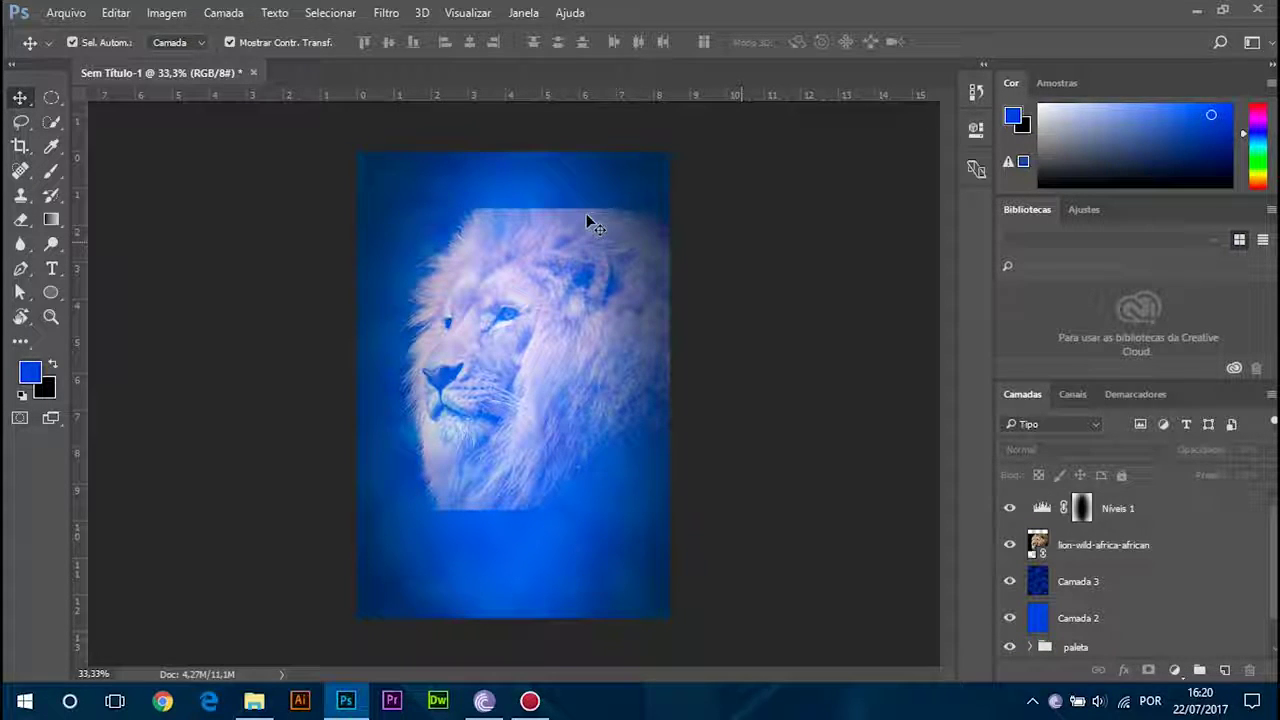
{"action": "right_click", "coordinate": [1184, 547]}
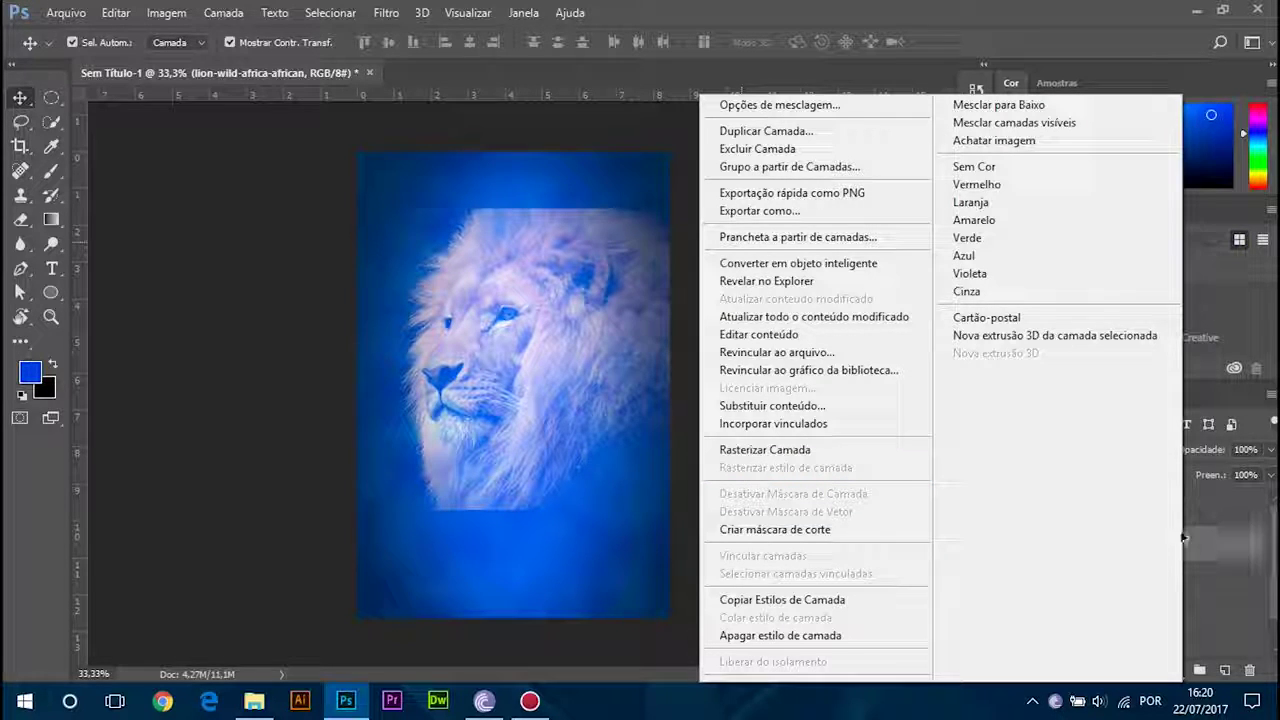
{"action": "left_click", "coordinate": [668, 632]}
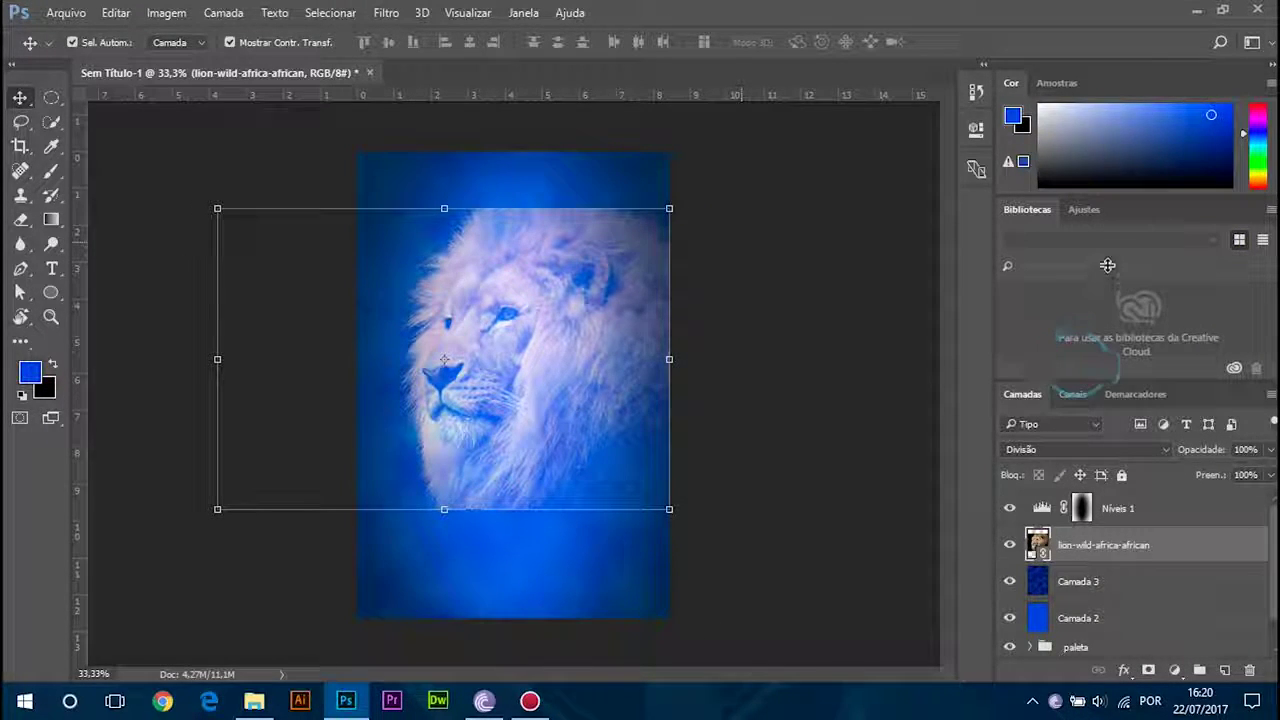
{"action": "left_click", "coordinate": [874, 378]}
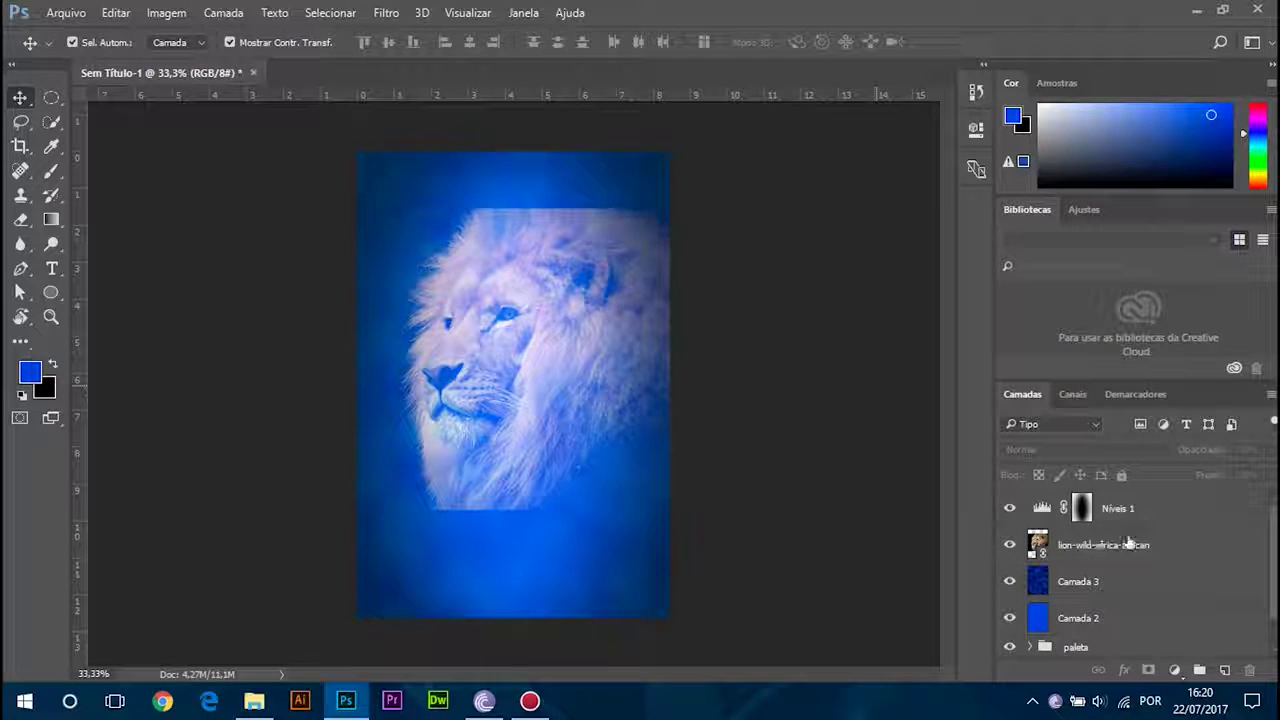
{"action": "left_click", "coordinate": [1200, 551]}
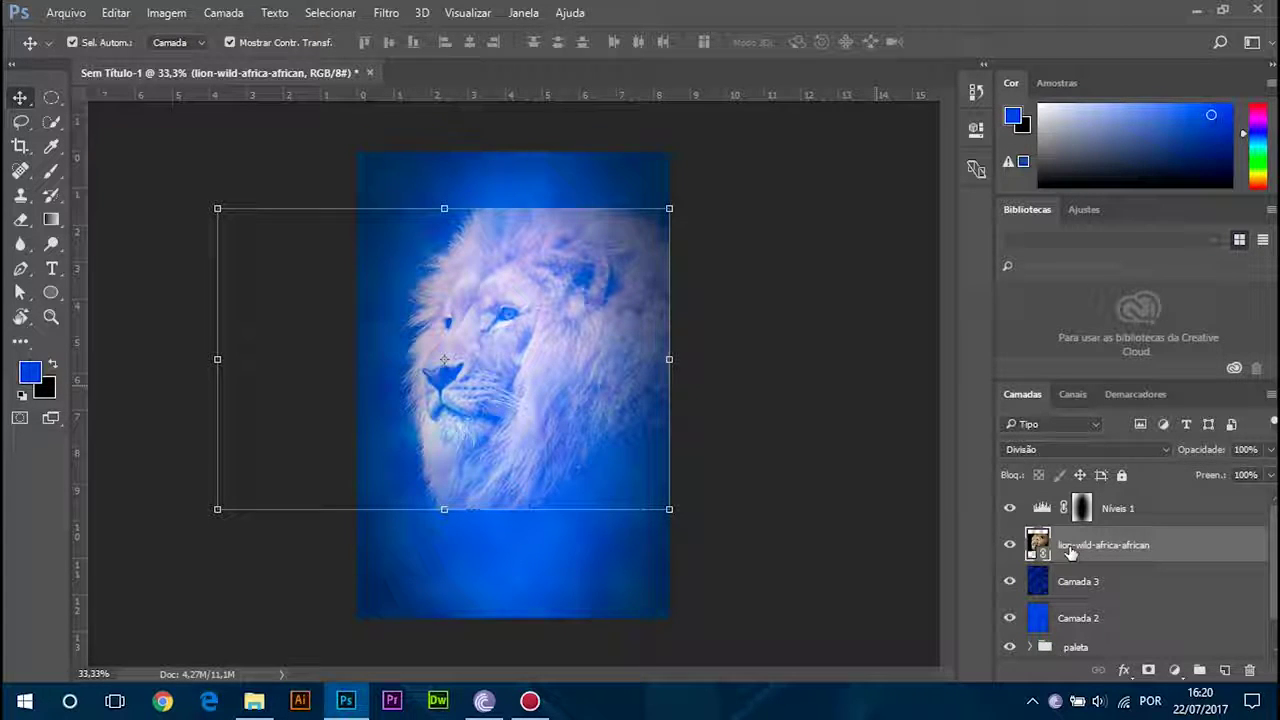
Step: Rasterize the lion-wild-africa-african layer and shift the lion slightly upward on the poster
{"action": "right_click", "coordinate": [1217, 551]}
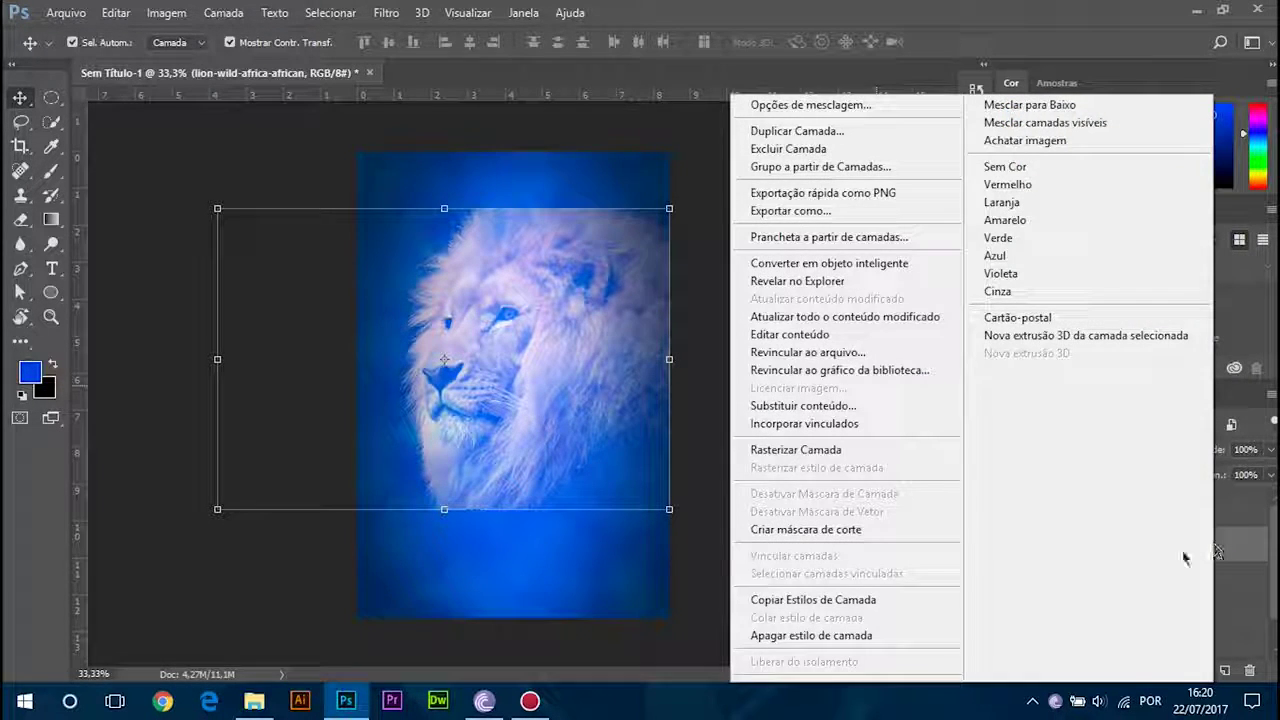
{"action": "left_click", "coordinate": [846, 450]}
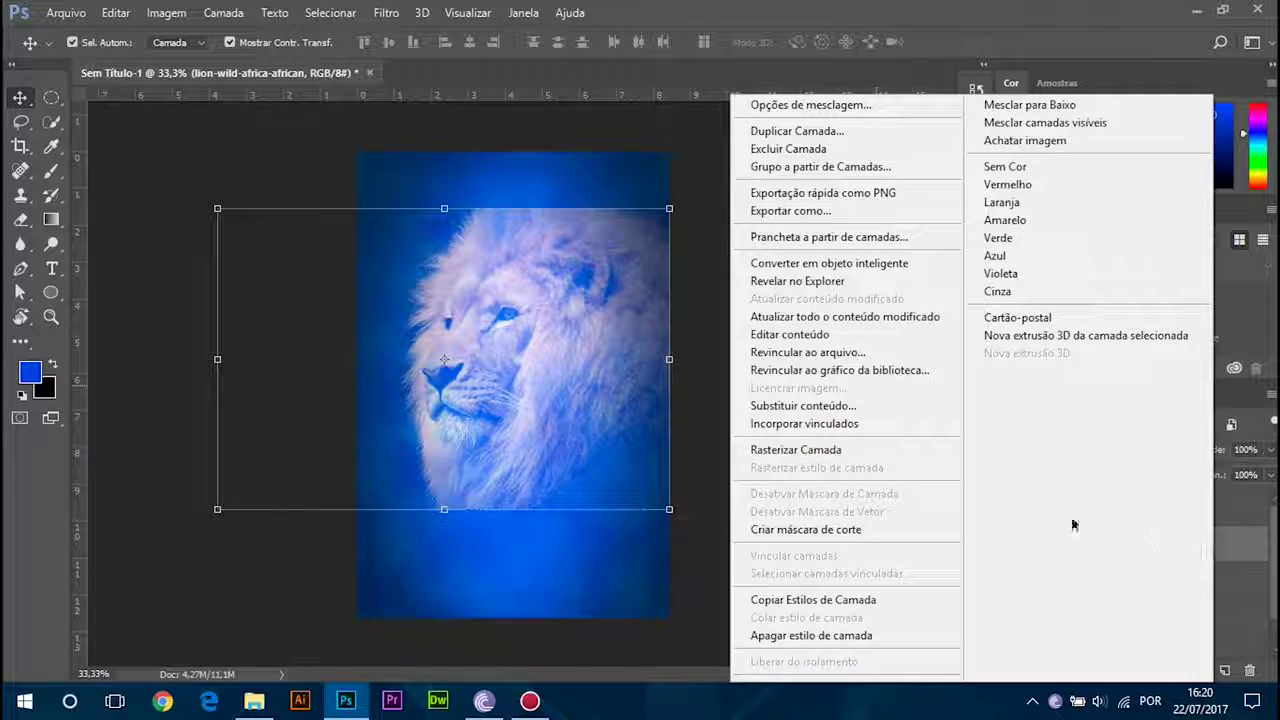
{"action": "left_click", "coordinate": [800, 452]}
{"action": "left_click", "coordinate": [823, 508]}
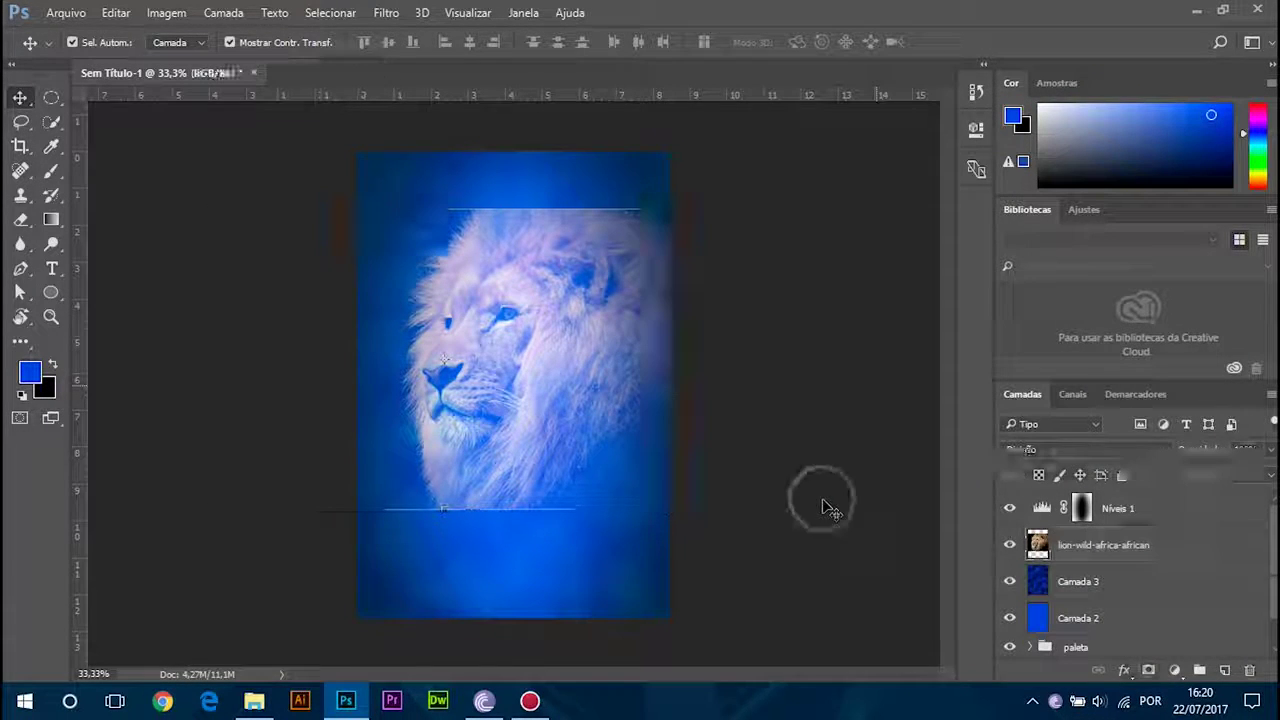
{"action": "mouse_move", "coordinate": [616, 413]}
{"action": "left_mouse_down"}
{"action": "mouse_move", "coordinate": [777, 426]}
{"action": "mouse_move", "coordinate": [563, 361]}
{"action": "mouse_move", "coordinate": [586, 403]}
{"action": "mouse_move", "coordinate": [632, 400]}
{"action": "left_mouse_up"}
{"action": "left_click", "coordinate": [802, 242]}
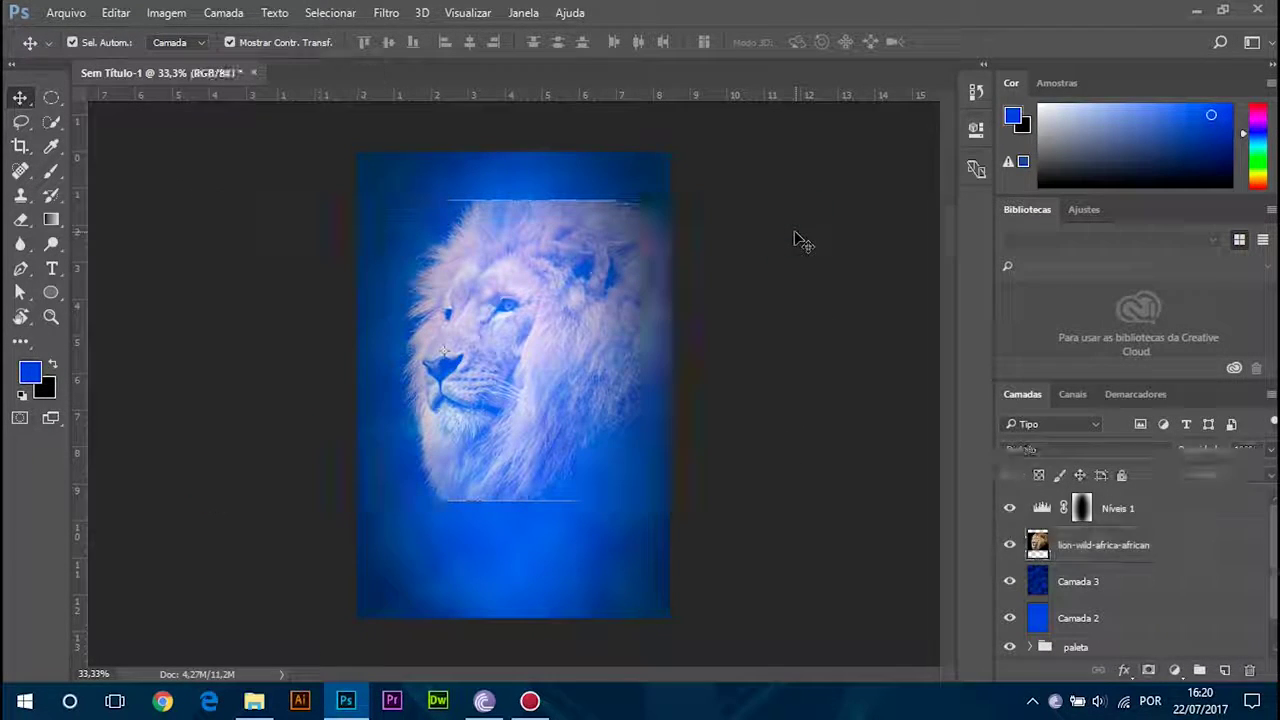
Step: Convert the rasterized lion-wild-africa-african layer into a smart object
{"action": "left_click", "coordinate": [1193, 543]}
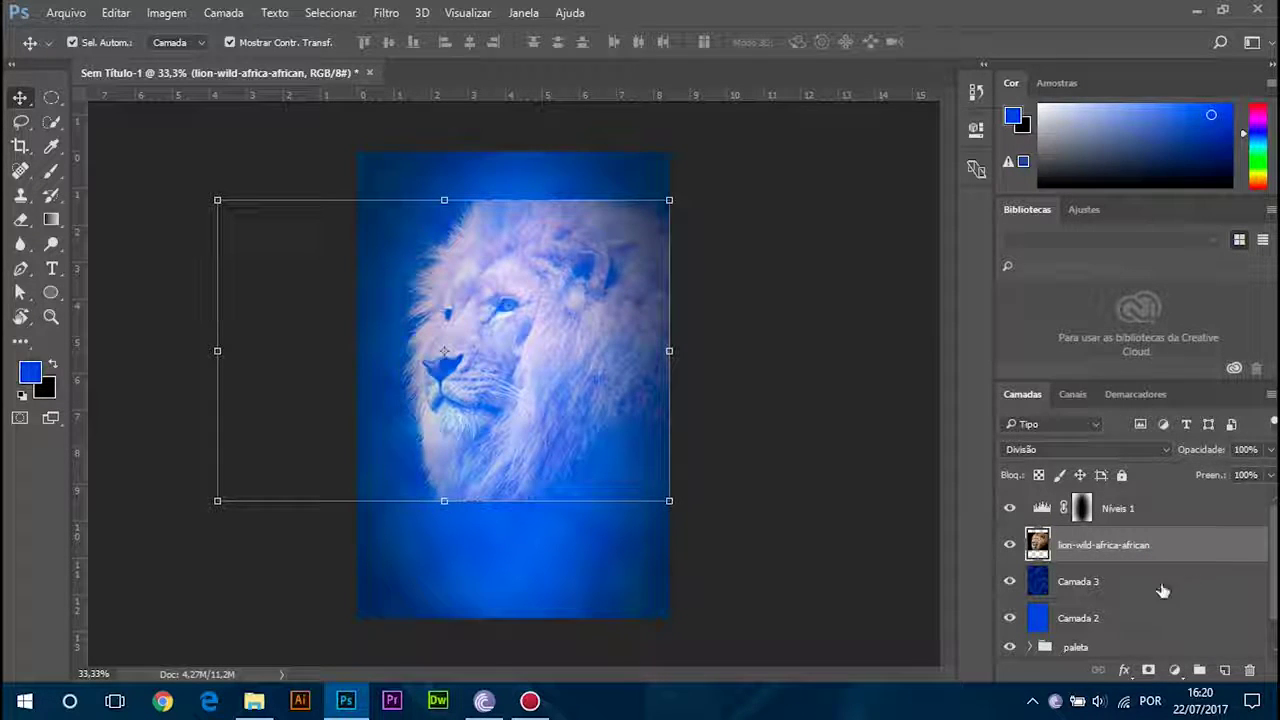
{"action": "left_click", "coordinate": [846, 416]}
{"action": "left_click", "coordinate": [1198, 553]}
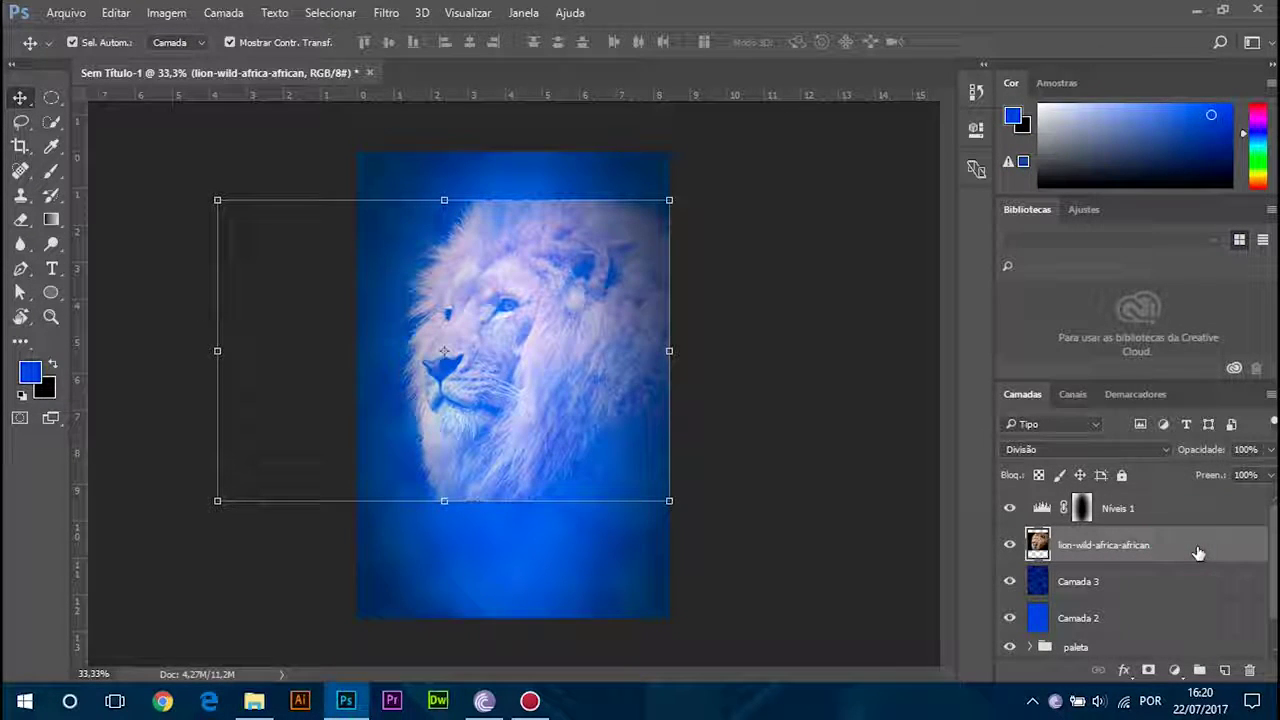
{"action": "right_click", "coordinate": [1190, 553]}
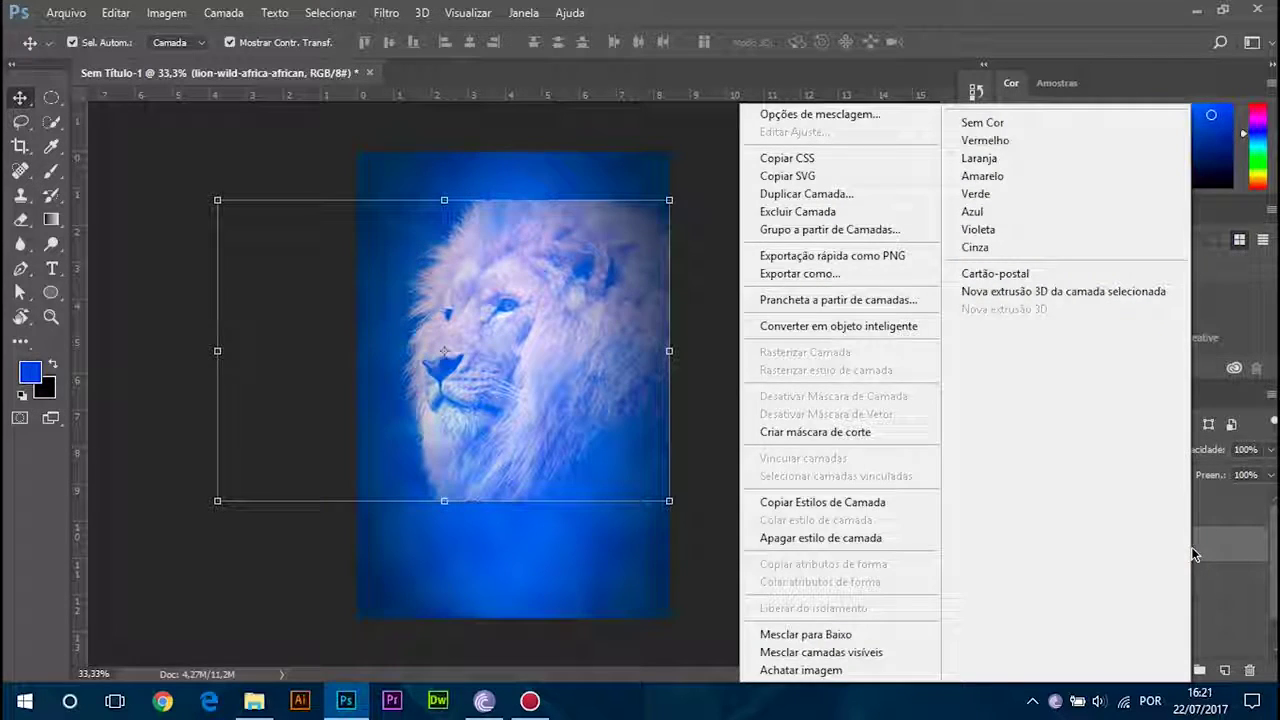
{"action": "left_click", "coordinate": [868, 328]}
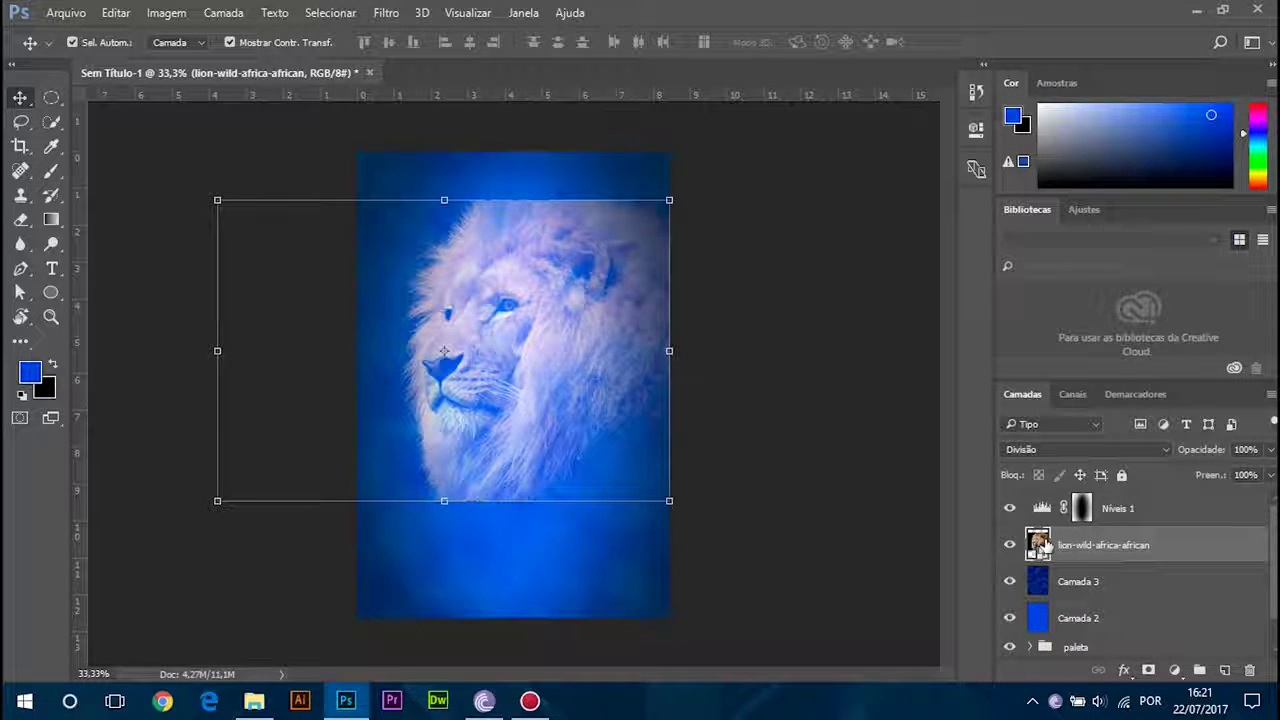
Step: Open the lion smart object's contents for editing, leaving its colour profile as is without colour management
{"action": "double_click", "coordinate": [1042, 552]}
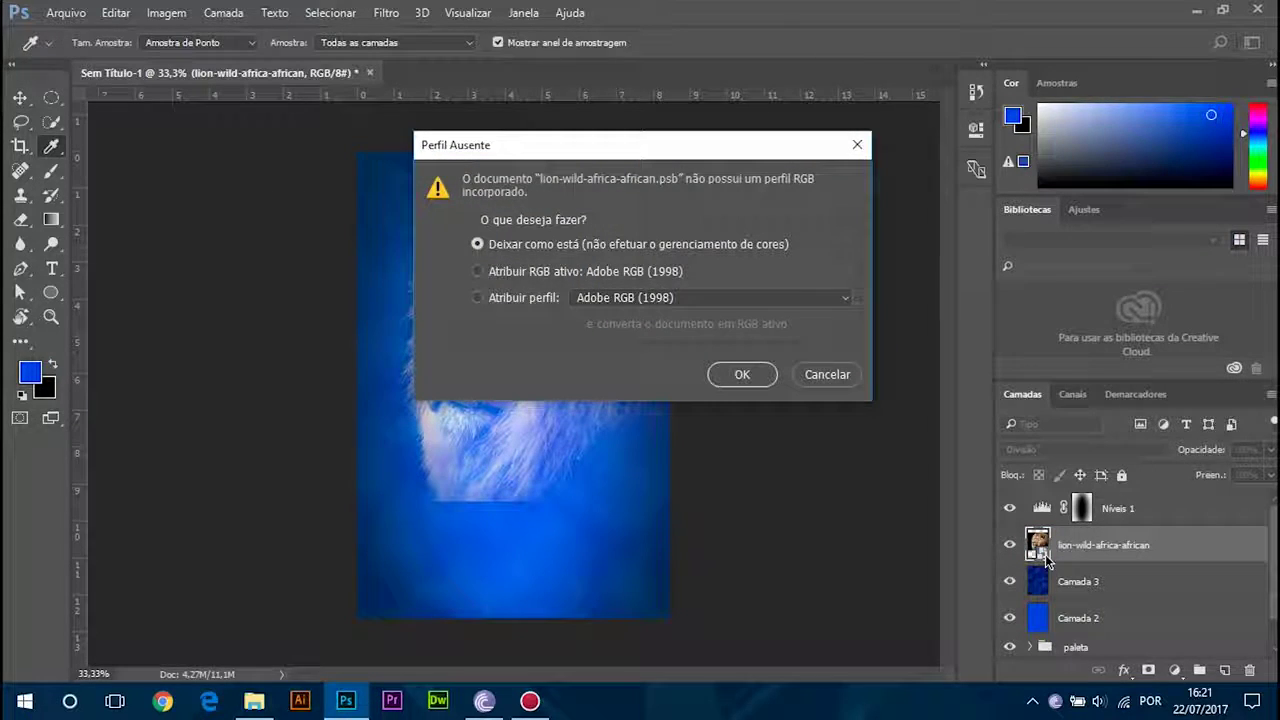
{"action": "left_click", "coordinate": [814, 381]}
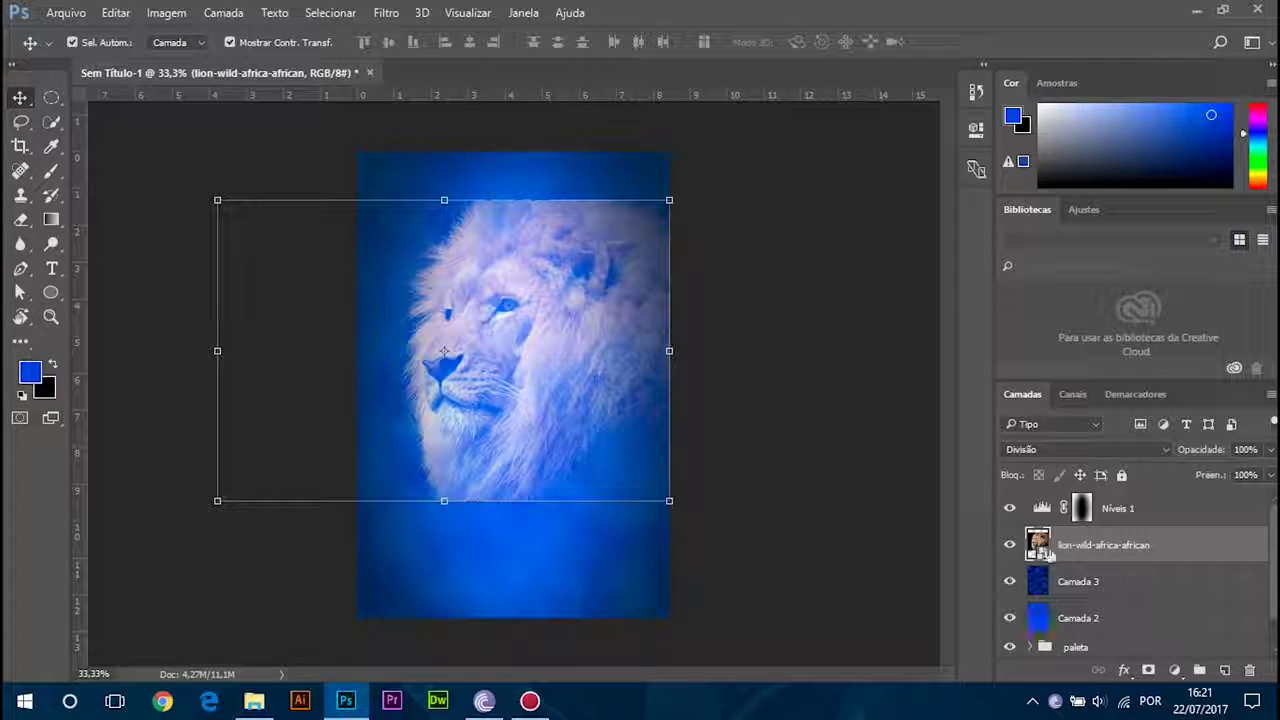
{"action": "scroll", "coordinate": [1045, 600], "scroll_direction": "down", "scroll_amount": 1}
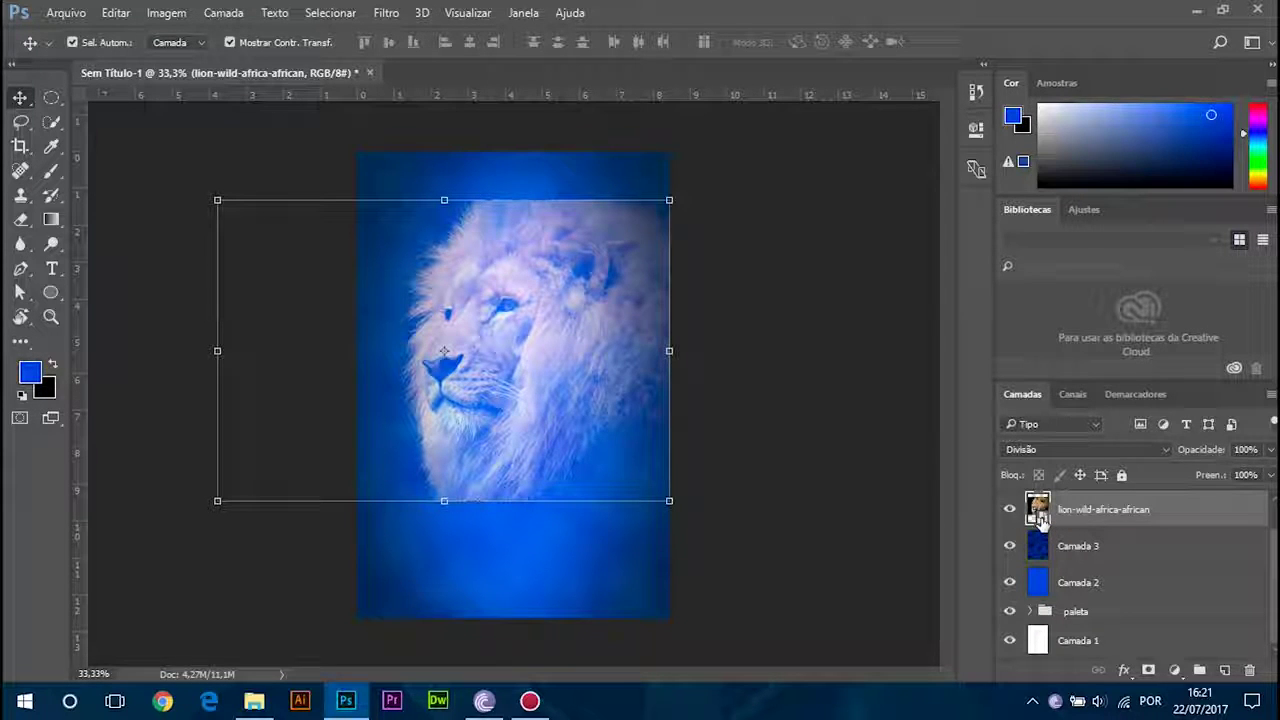
{"action": "double_click", "coordinate": [1040, 516]}
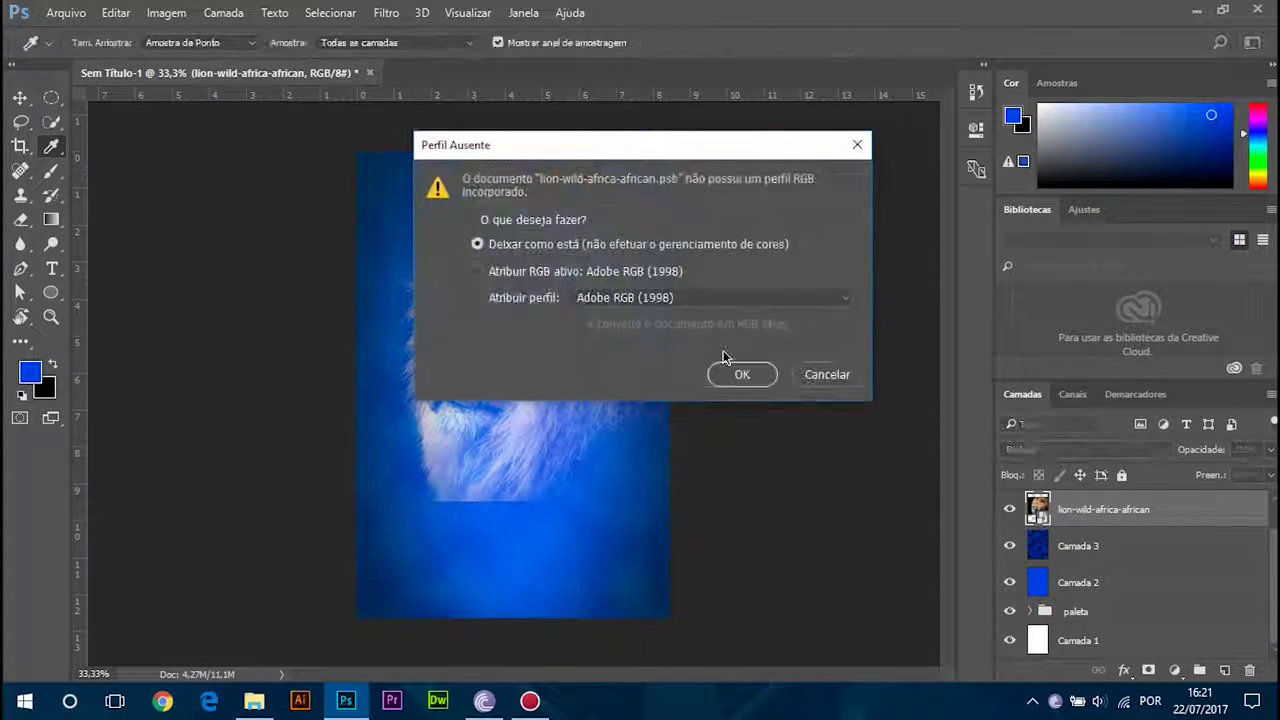
{"action": "left_click", "coordinate": [738, 374]}
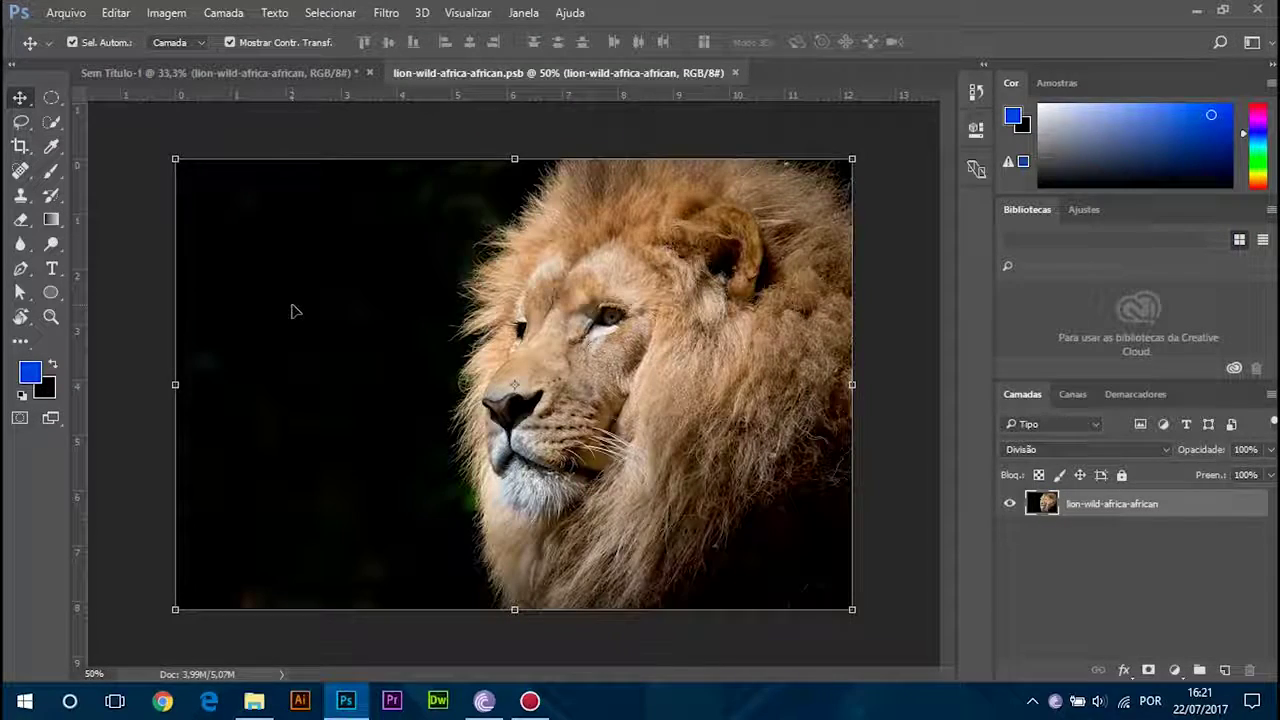
{"action": "left_click", "coordinate": [262, 73]}
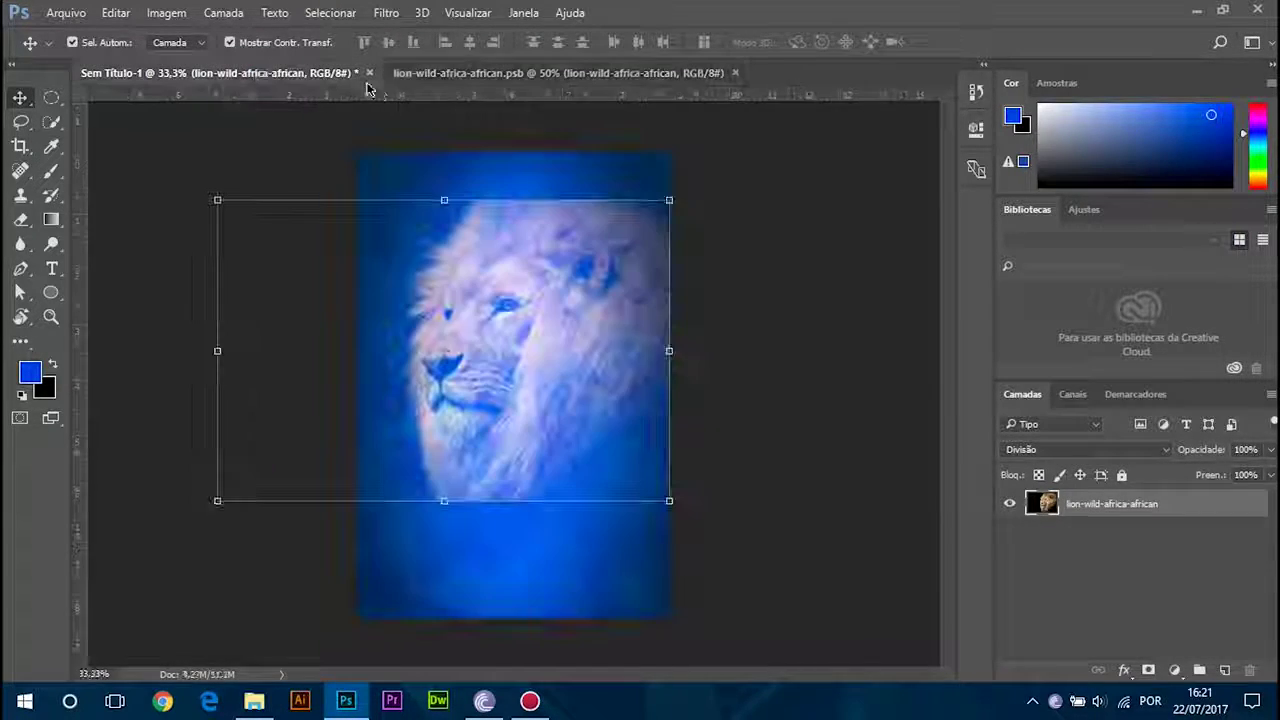
{"action": "left_click", "coordinate": [441, 76]}
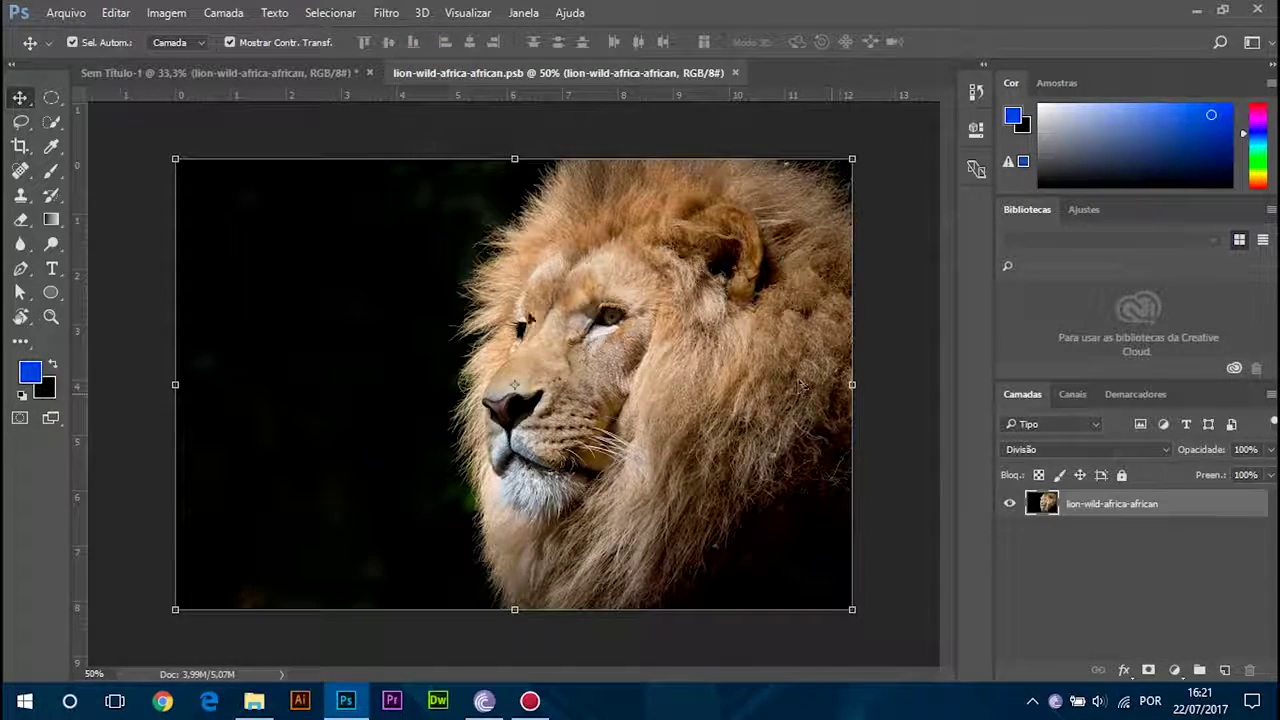
{"action": "left_click", "coordinate": [871, 243]}
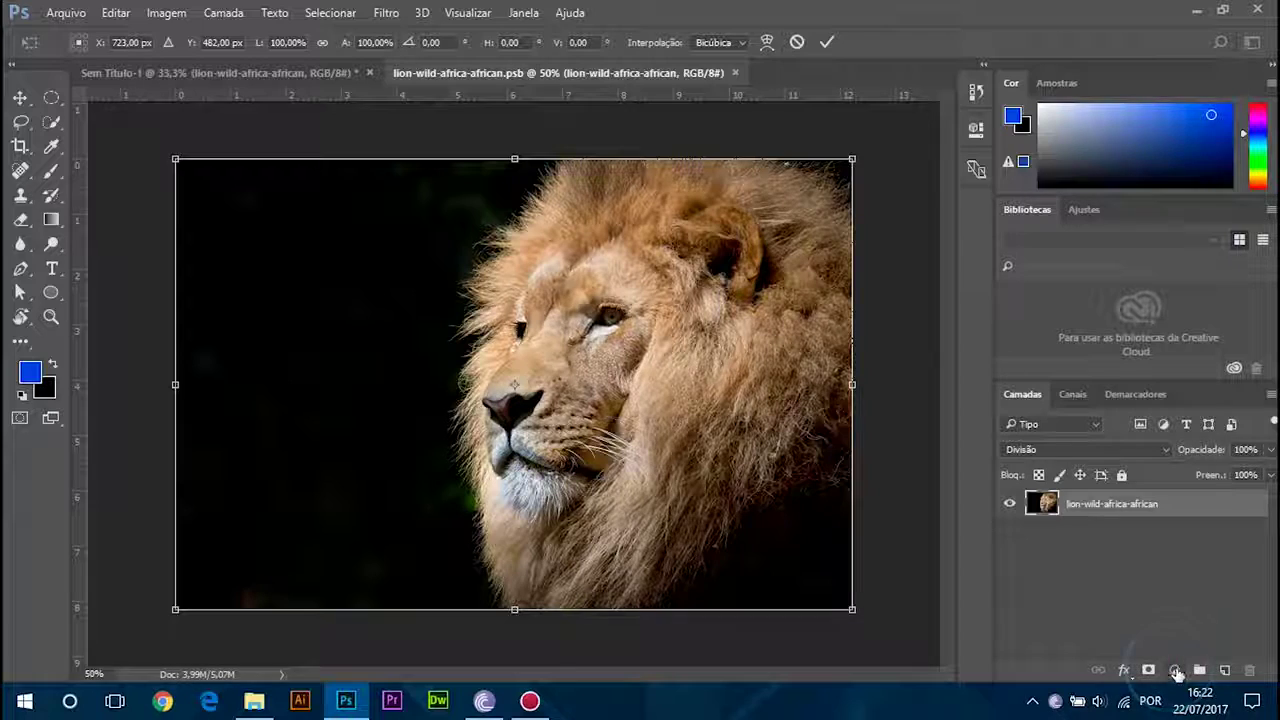
{"action": "left_click_drag", "start_coordinate": [520, 230], "coordinate": [518, 266]}
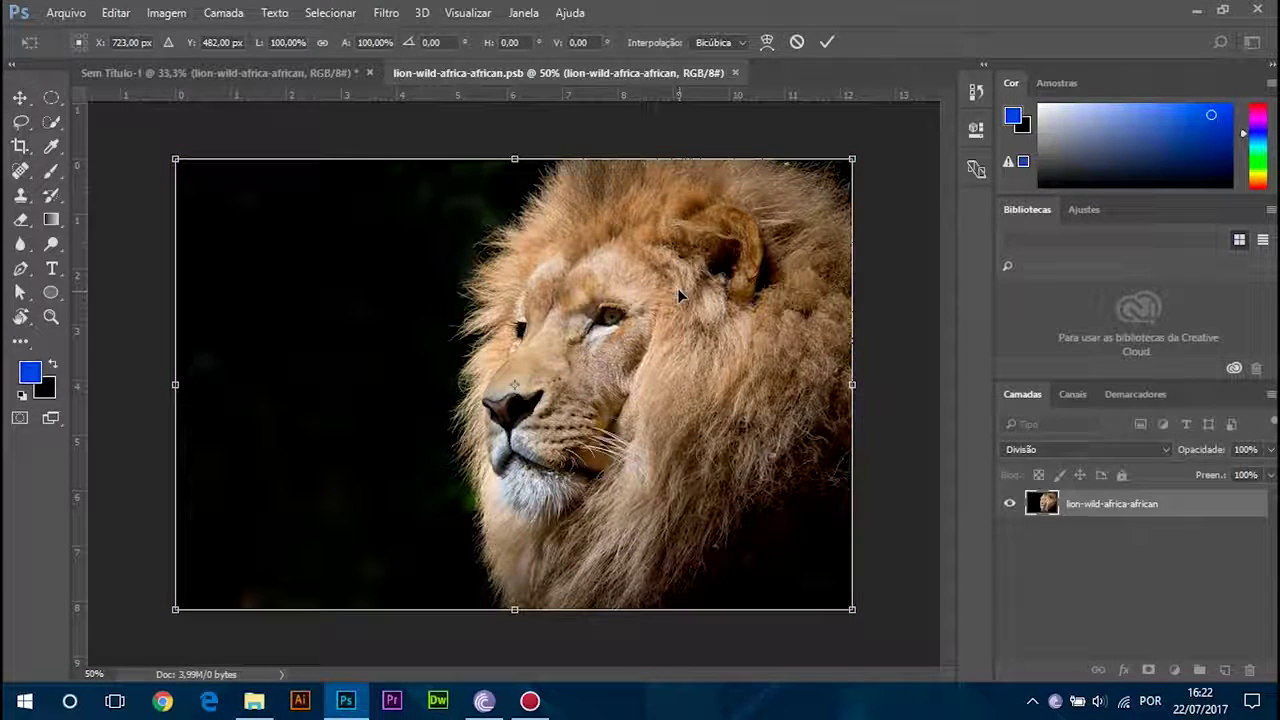
{"action": "key", "text": "Return"}
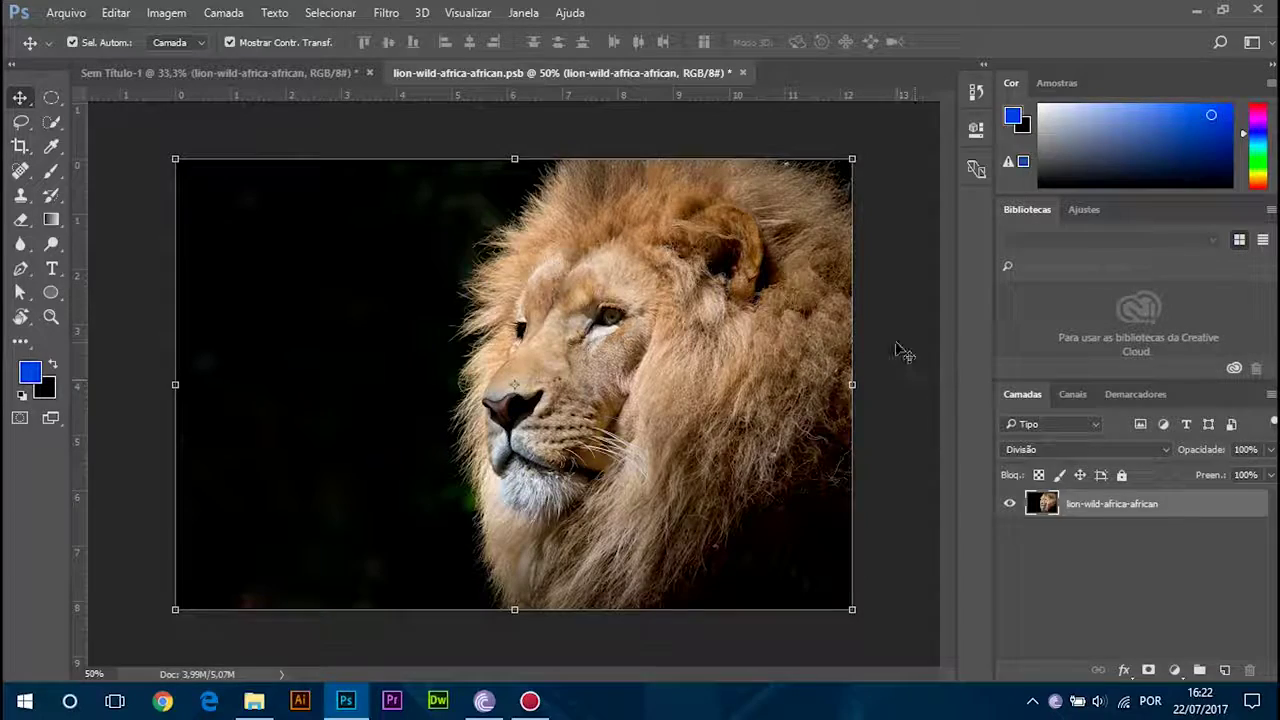
Step: Add a Levels adjustment layer above the lion with white input 236 and a raised black input, and compare the image with and without it
{"action": "left_click", "coordinate": [1158, 512]}
{"action": "left_click", "coordinate": [1174, 670]}
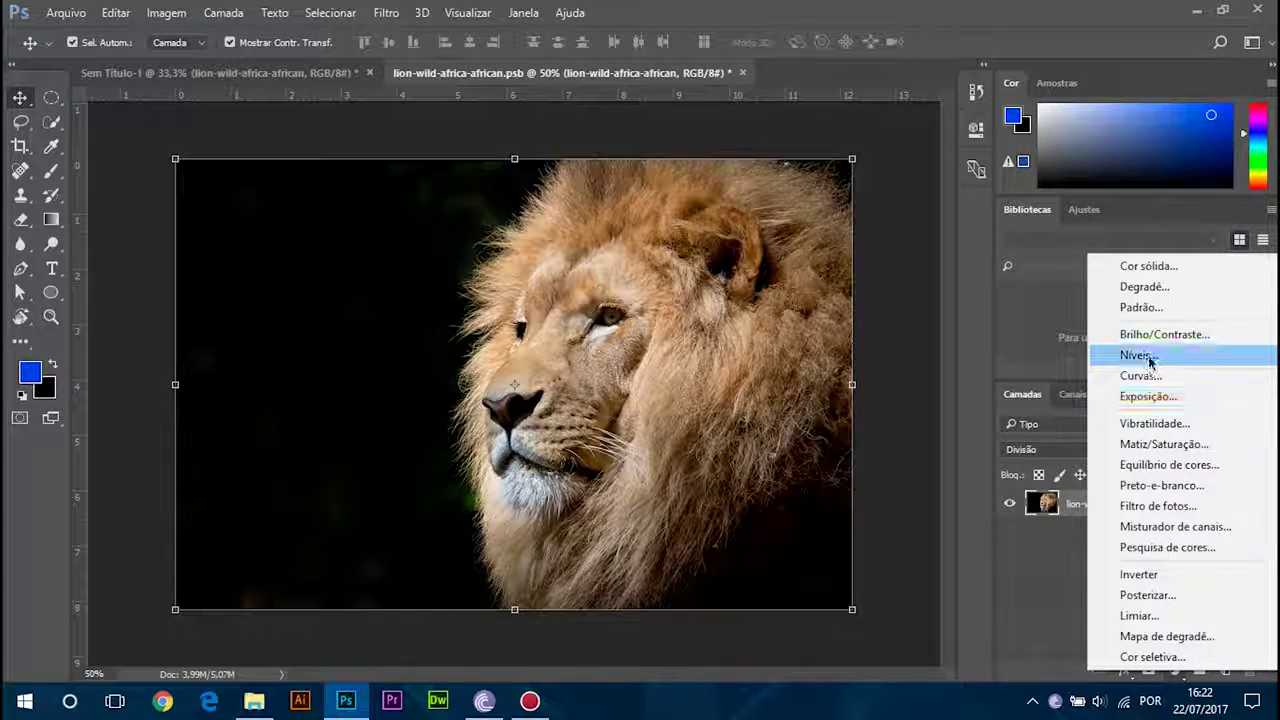
{"action": "left_click", "coordinate": [1149, 362]}
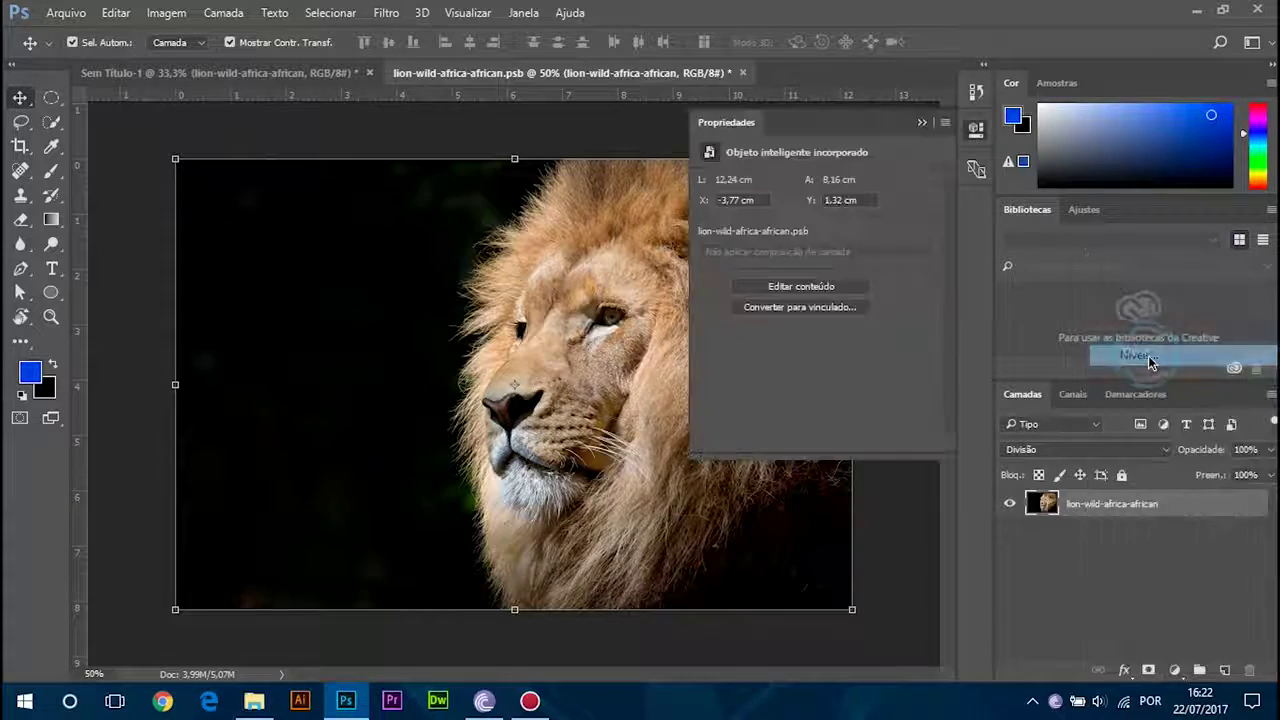
{"action": "mouse_move", "coordinate": [930, 315]}
{"action": "left_mouse_down"}
{"action": "mouse_move", "coordinate": [872, 318]}
{"action": "mouse_move", "coordinate": [915, 315]}
{"action": "left_mouse_up"}
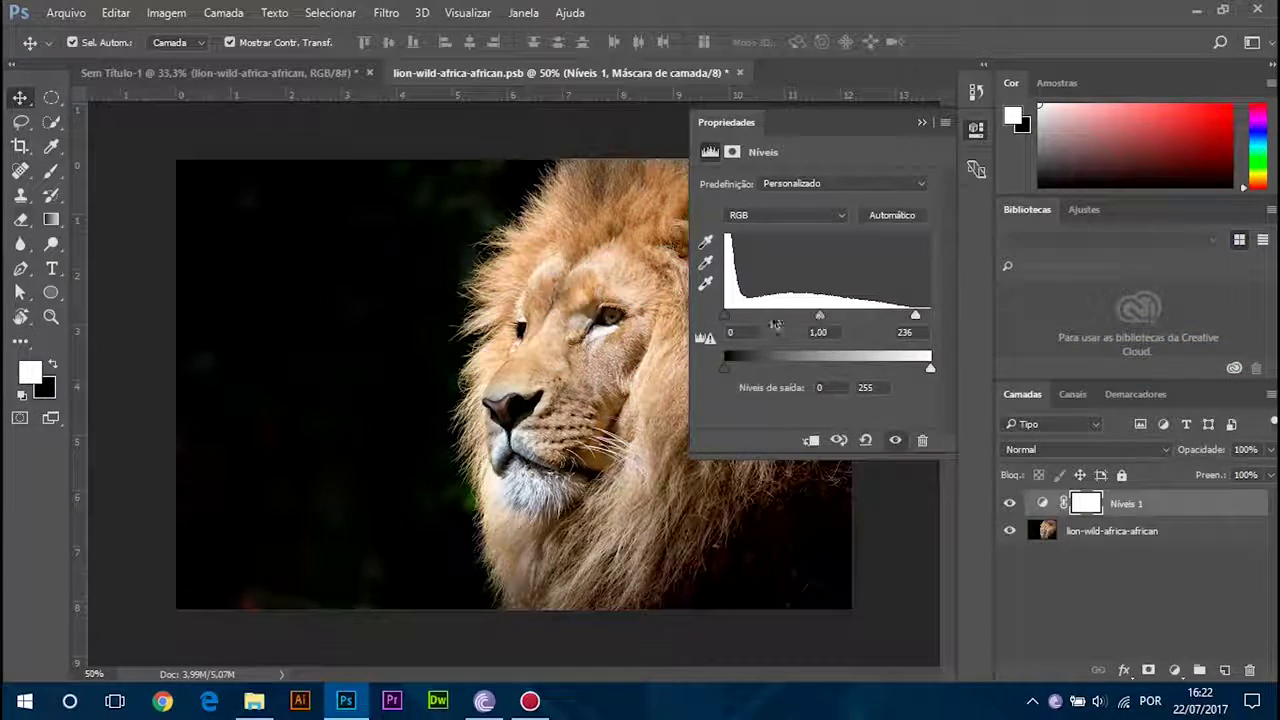
{"action": "left_click_drag", "start_coordinate": [725, 315], "coordinate": [756, 321]}
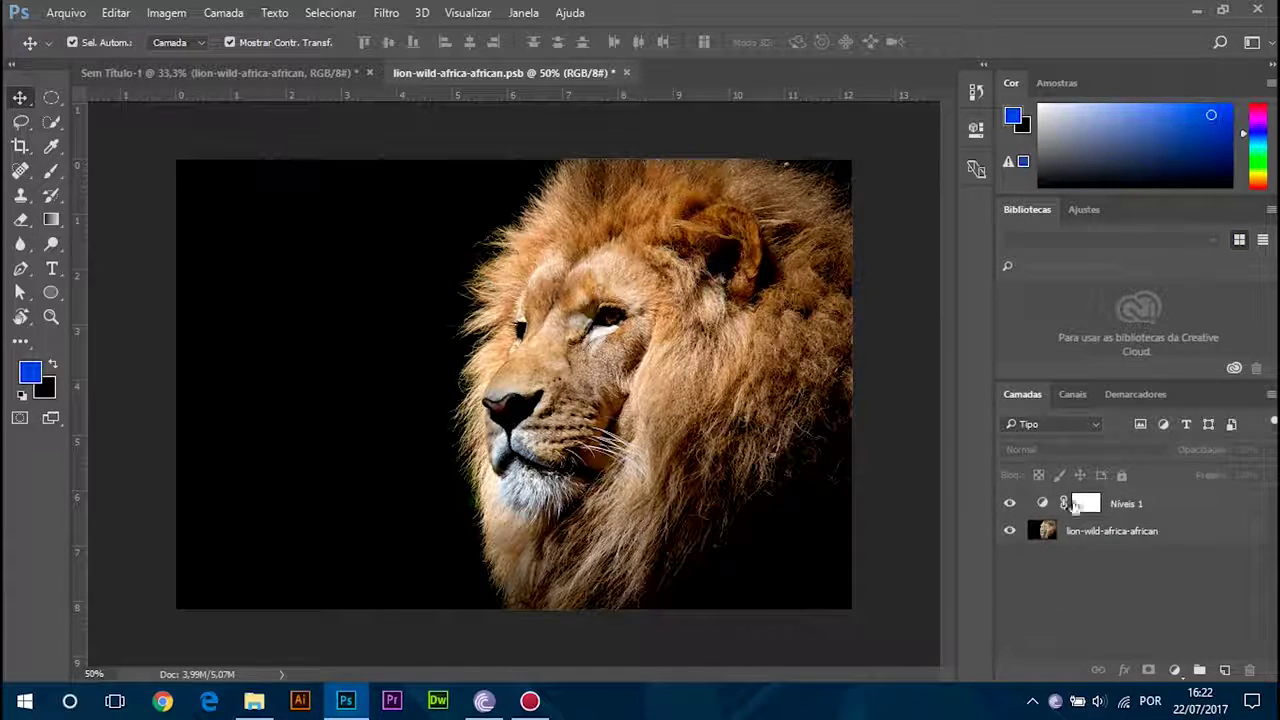
{"action": "left_click", "coordinate": [1077, 506]}
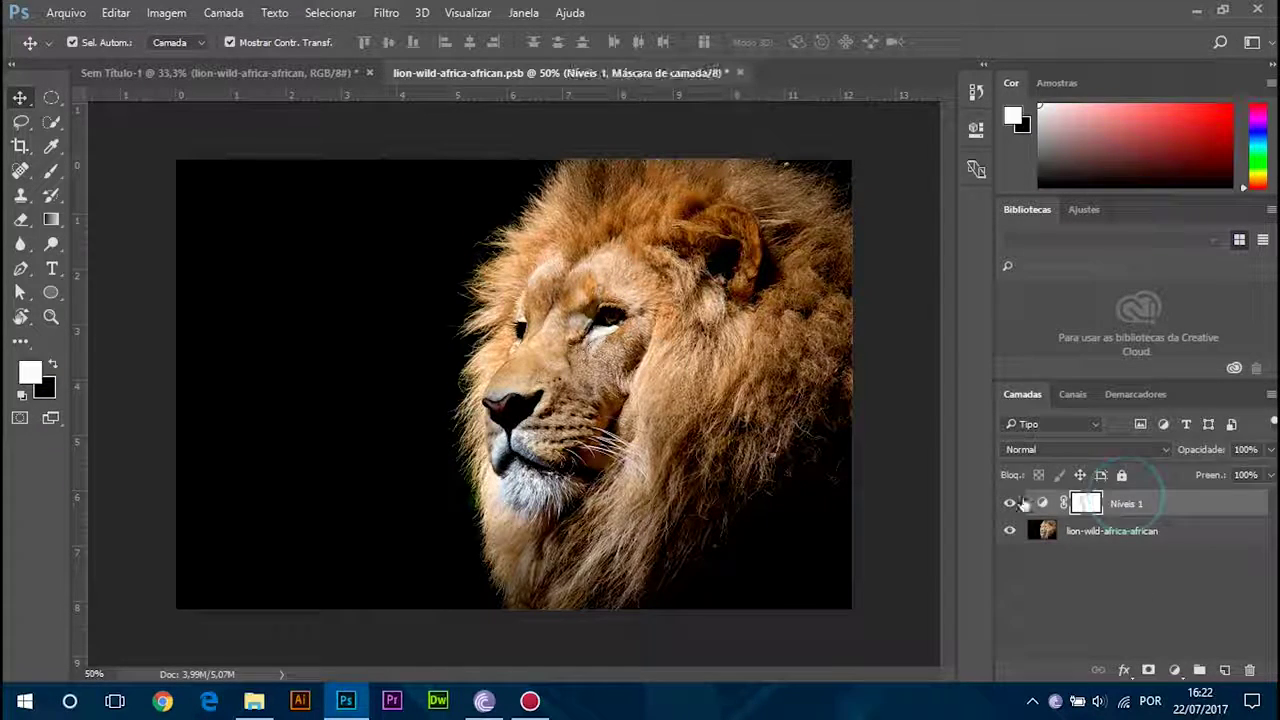
{"action": "left_click", "coordinate": [1009, 505]}
{"action": "left_click", "coordinate": [1009, 505]}
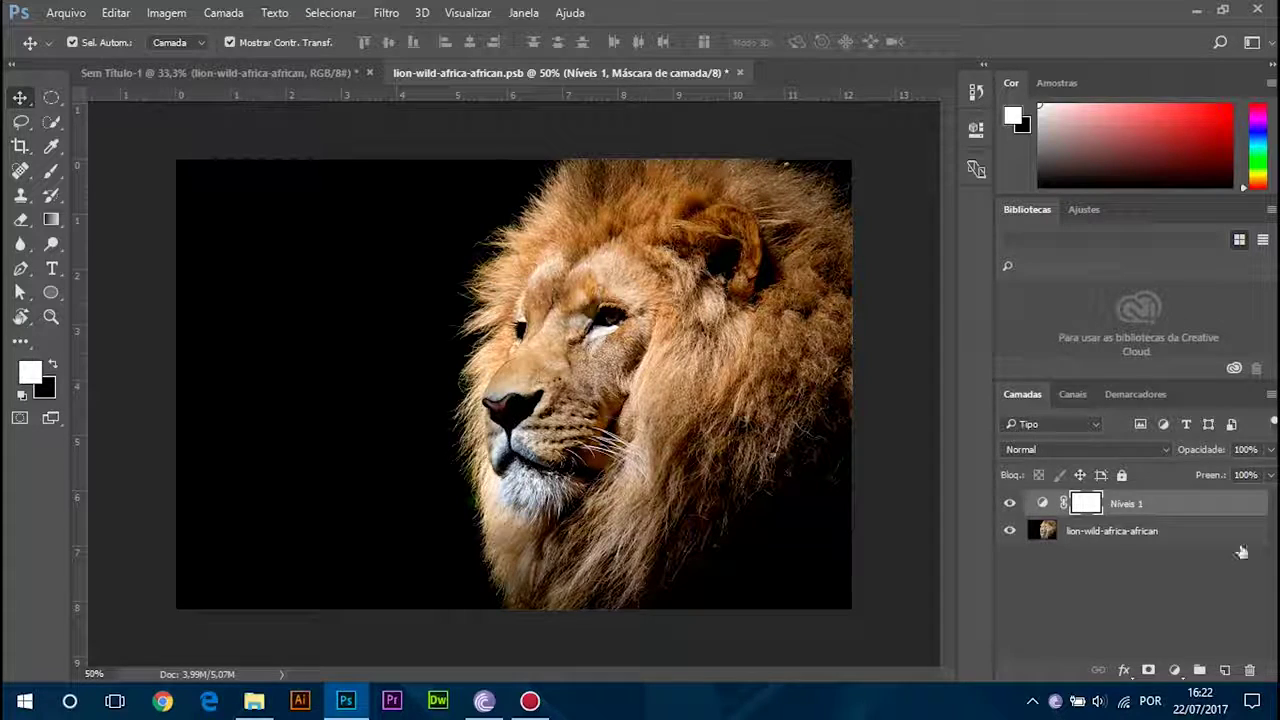
Step: Add a Vibrance adjustment layer above Níveis 1 with vibrance +33 and saturation -20
{"action": "left_click", "coordinate": [1175, 670]}
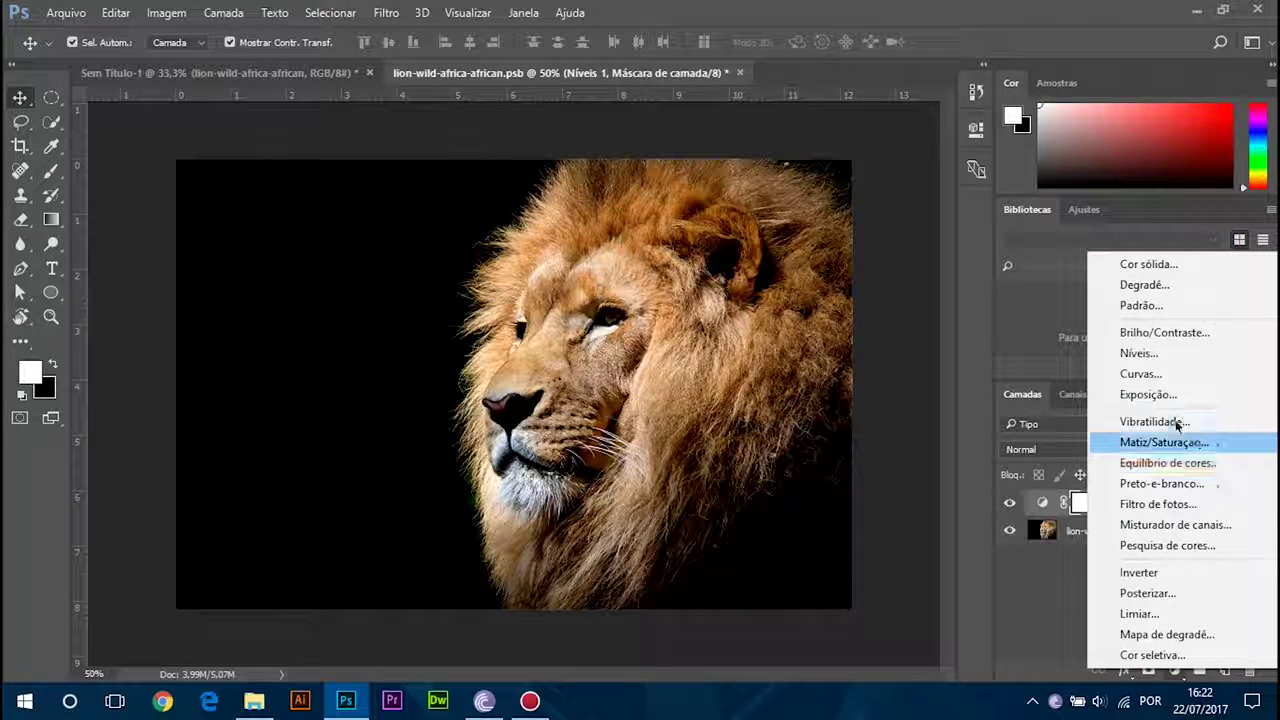
{"action": "left_click", "coordinate": [1098, 419]}
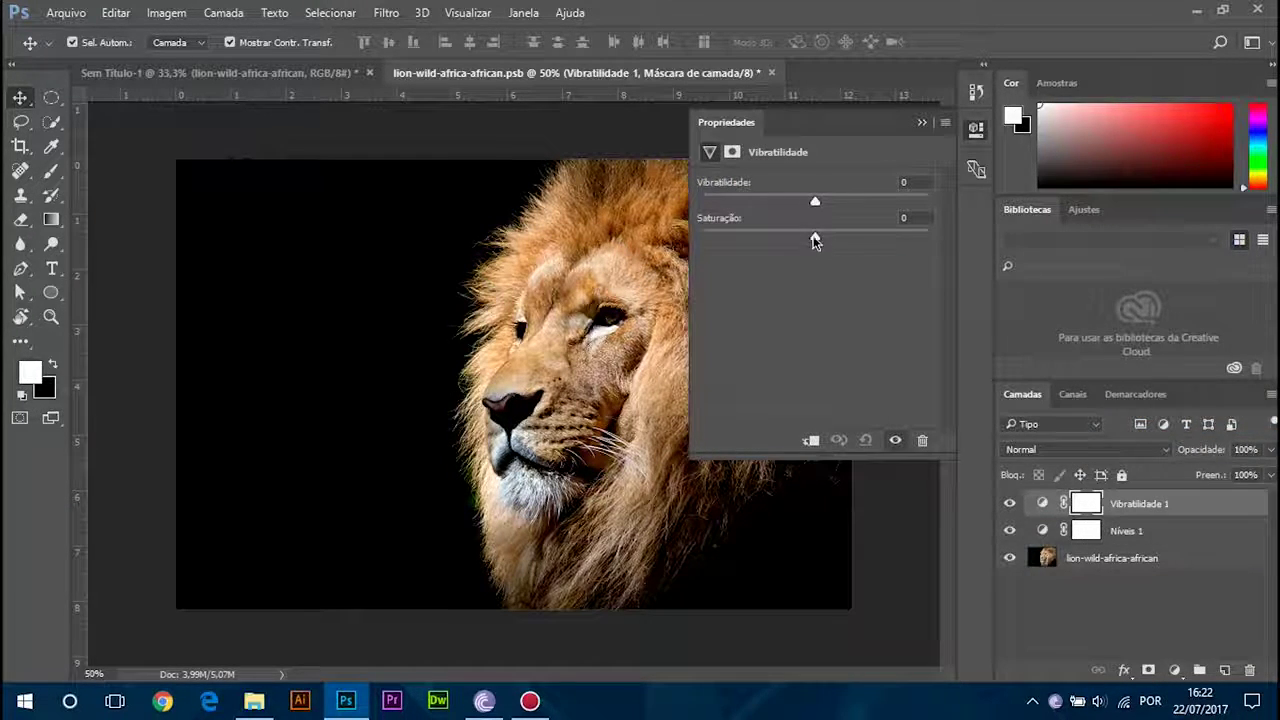
{"action": "mouse_move", "coordinate": [860, 202]}
{"action": "left_mouse_down"}
{"action": "mouse_move", "coordinate": [914, 200]}
{"action": "mouse_move", "coordinate": [853, 200]}
{"action": "left_mouse_up"}
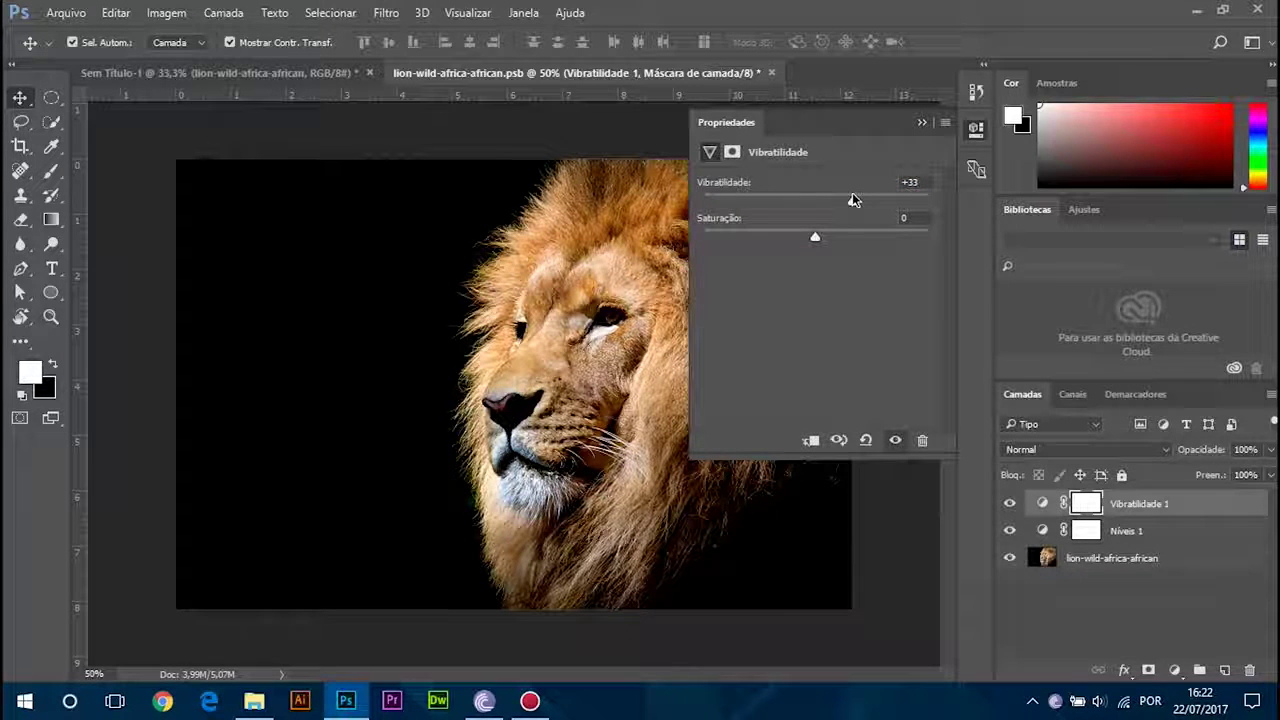
{"action": "left_click_drag", "start_coordinate": [816, 239], "coordinate": [792, 237]}
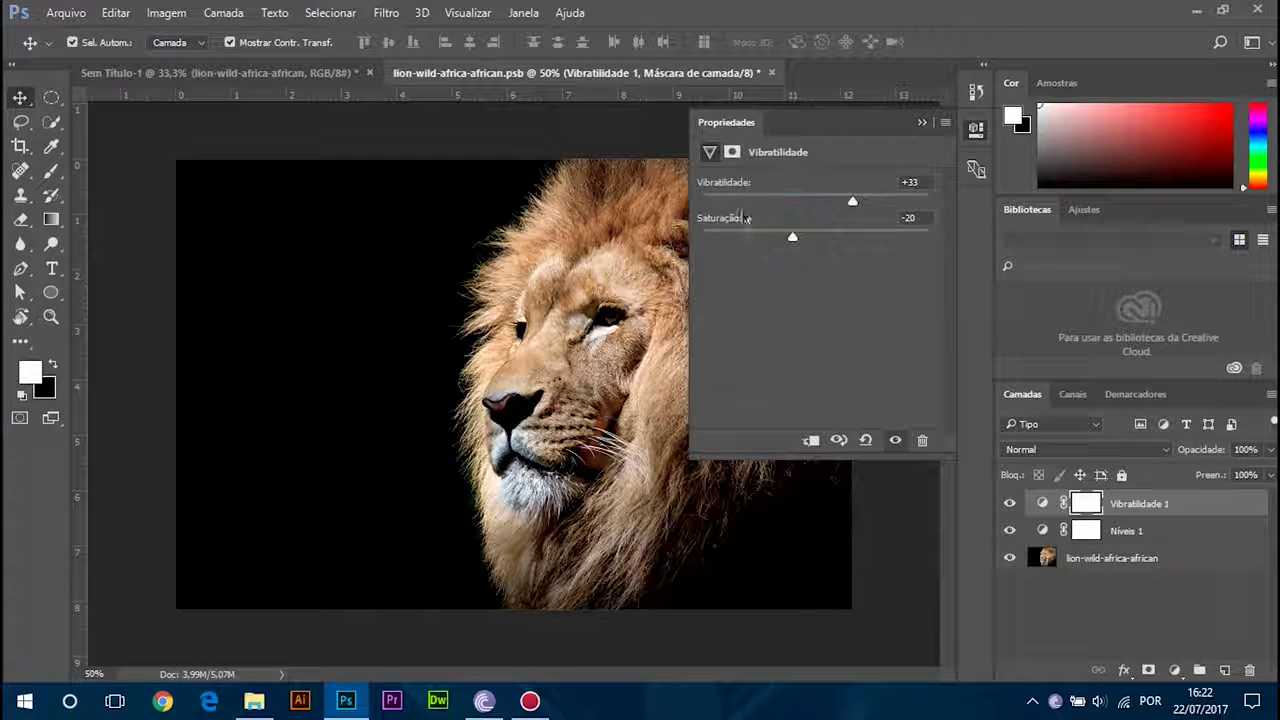
{"action": "left_click", "coordinate": [920, 124]}
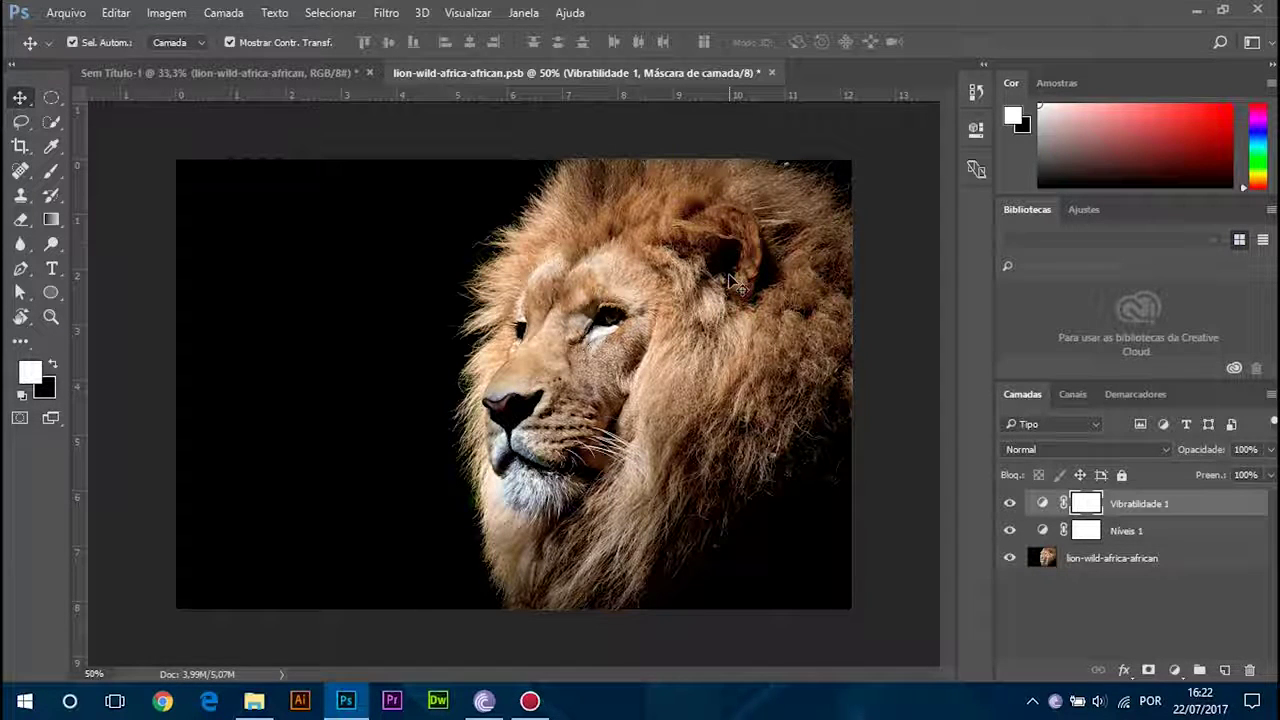
{"action": "left_click", "coordinate": [1095, 560]}
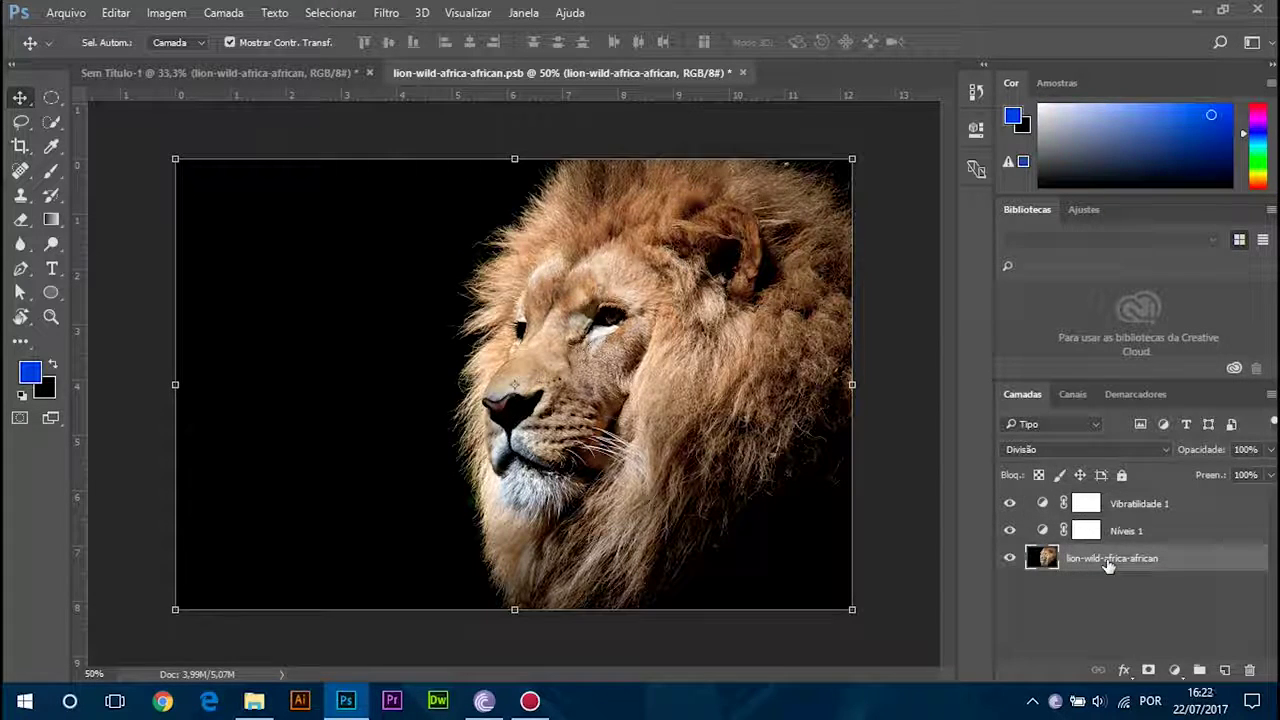
{"action": "key", "text": "ctrl+b"}
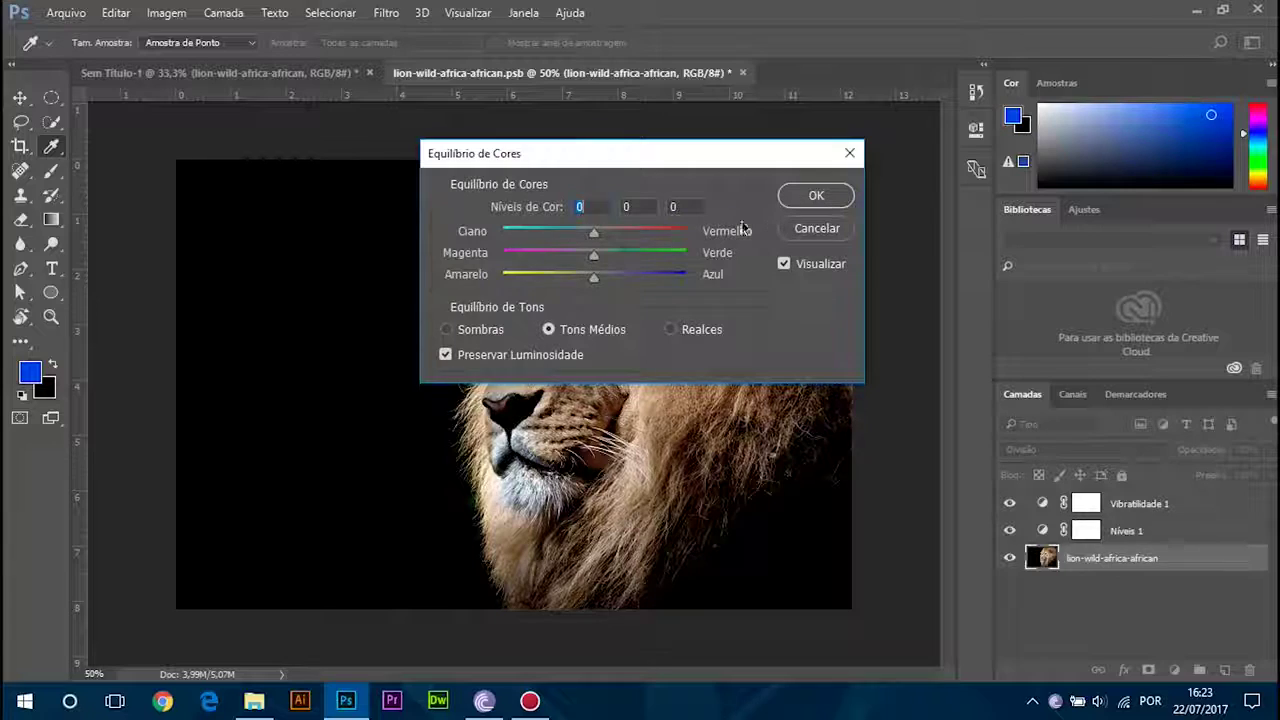
{"action": "left_click", "coordinate": [820, 228]}
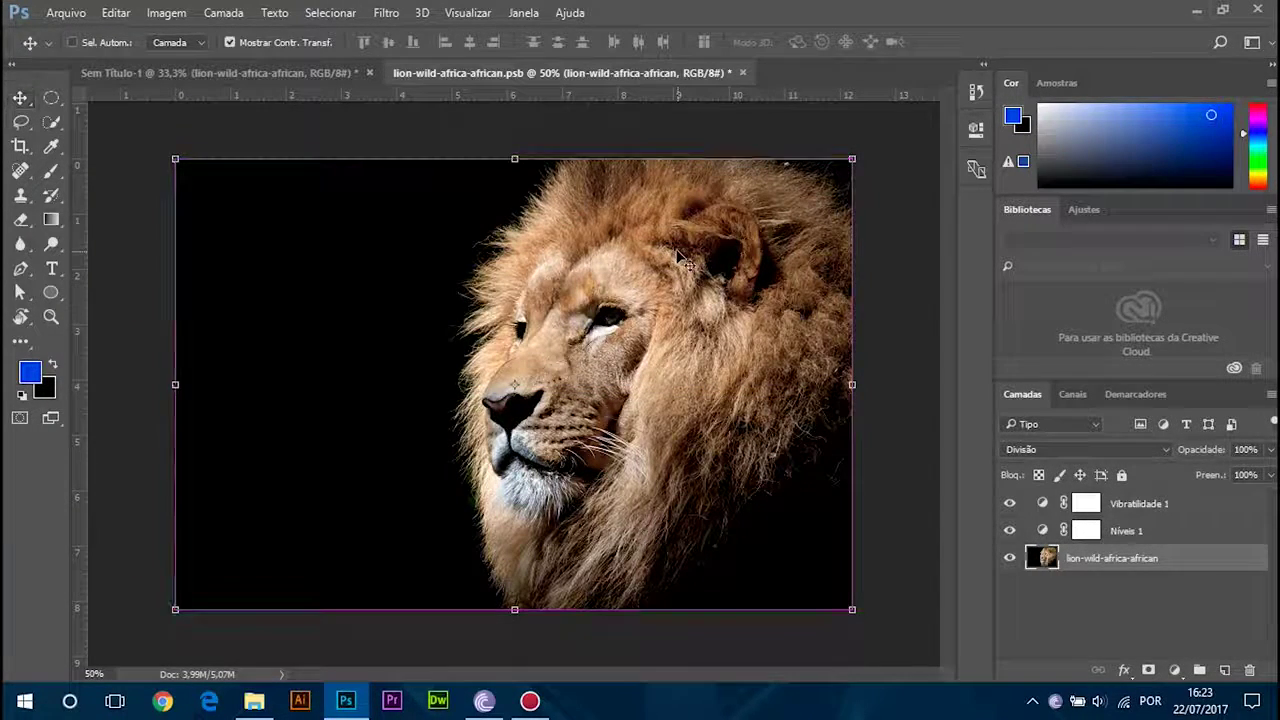
{"action": "key", "text": "ctrl+u"}
{"action": "left_click_drag", "start_coordinate": [497, 126], "coordinate": [755, 49]}
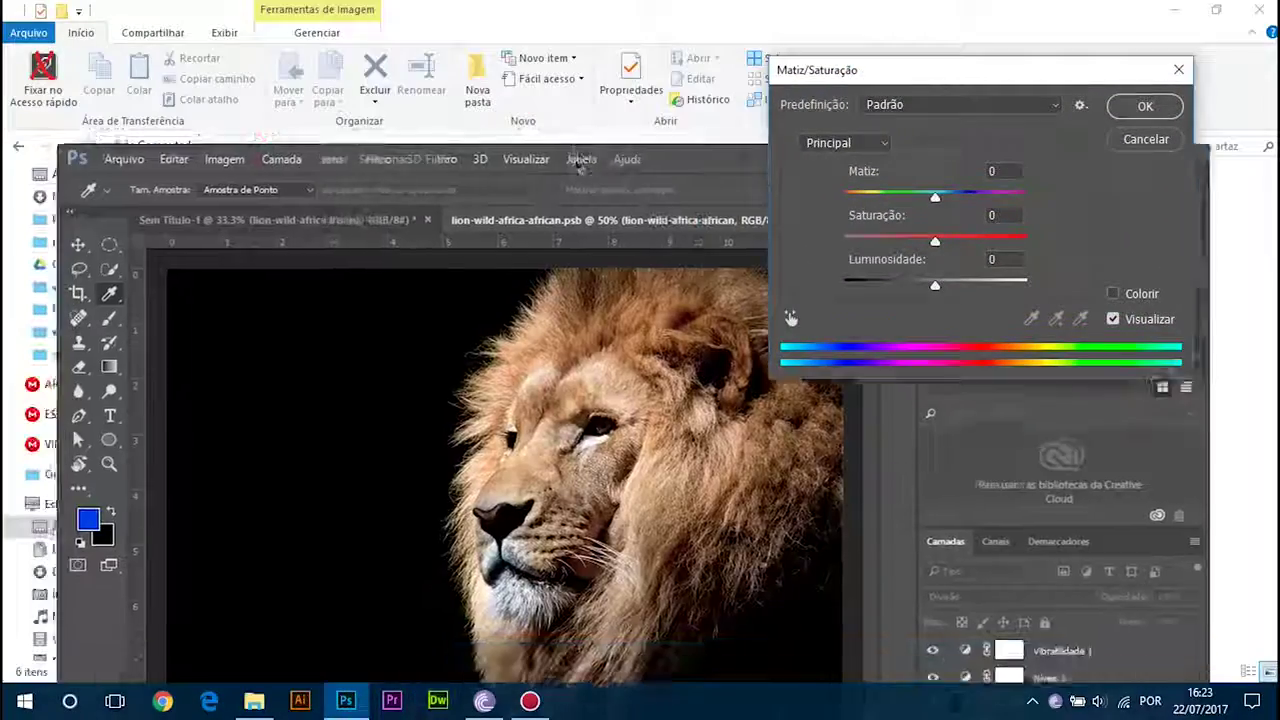
{"action": "left_click_drag", "start_coordinate": [680, 164], "coordinate": [735, 8]}
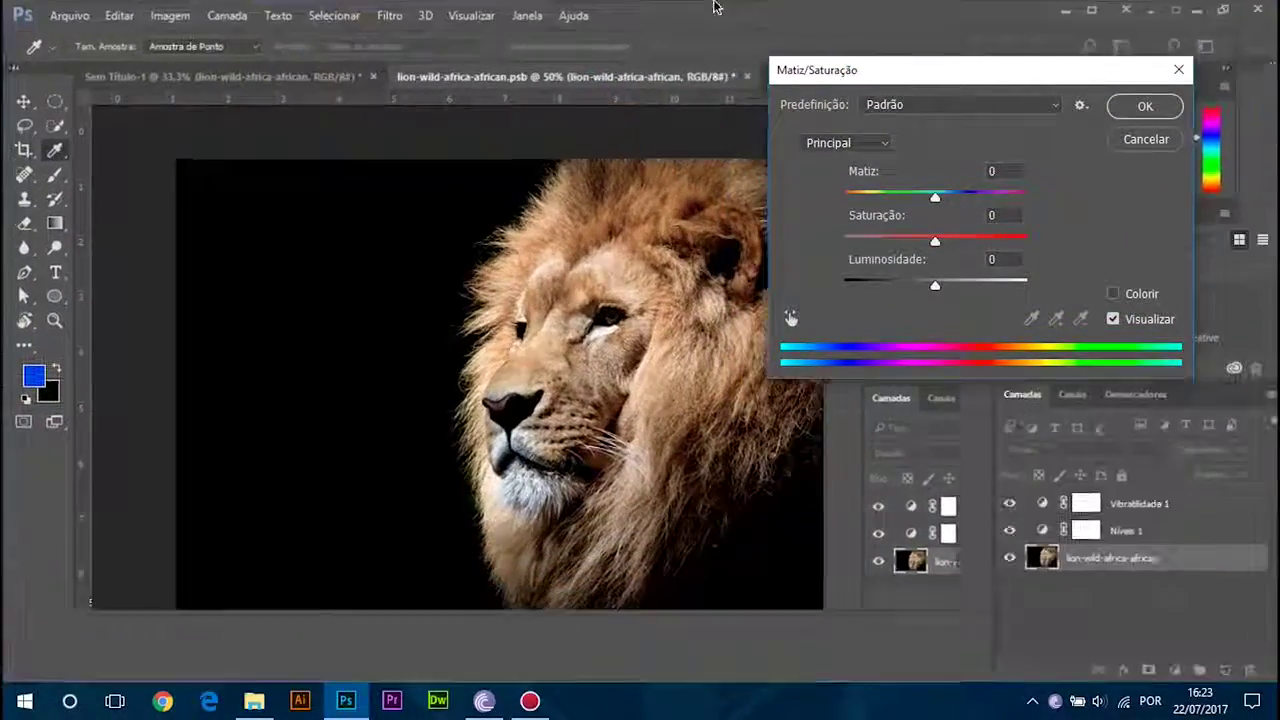
{"action": "left_click_drag", "start_coordinate": [908, 77], "coordinate": [540, 155]}
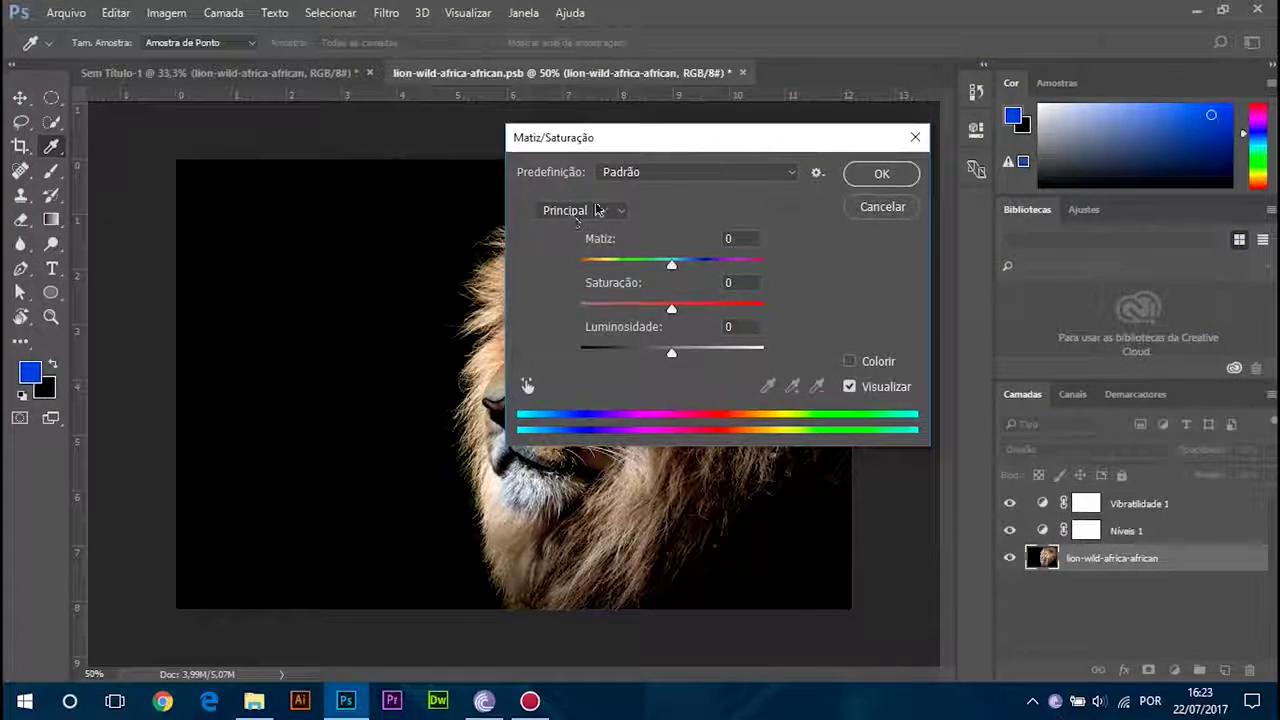
{"action": "left_click_drag", "start_coordinate": [690, 146], "coordinate": [612, 145]}
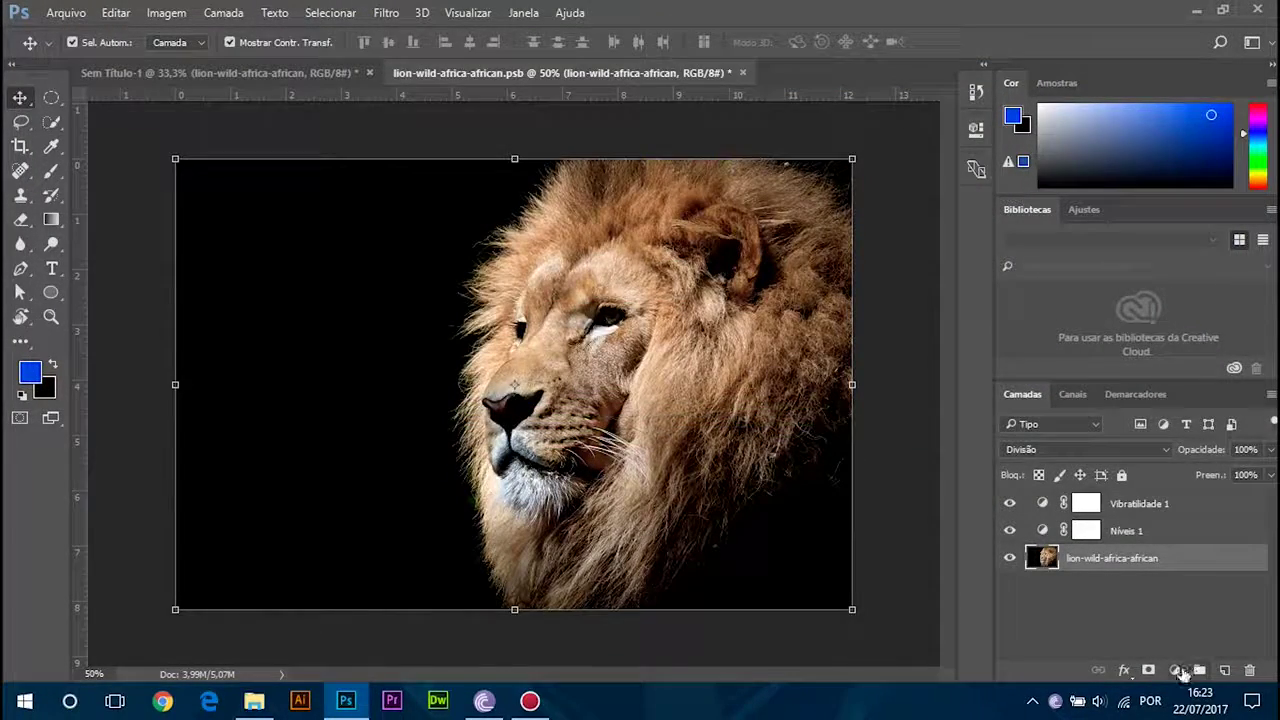
{"action": "left_click", "coordinate": [1180, 671]}
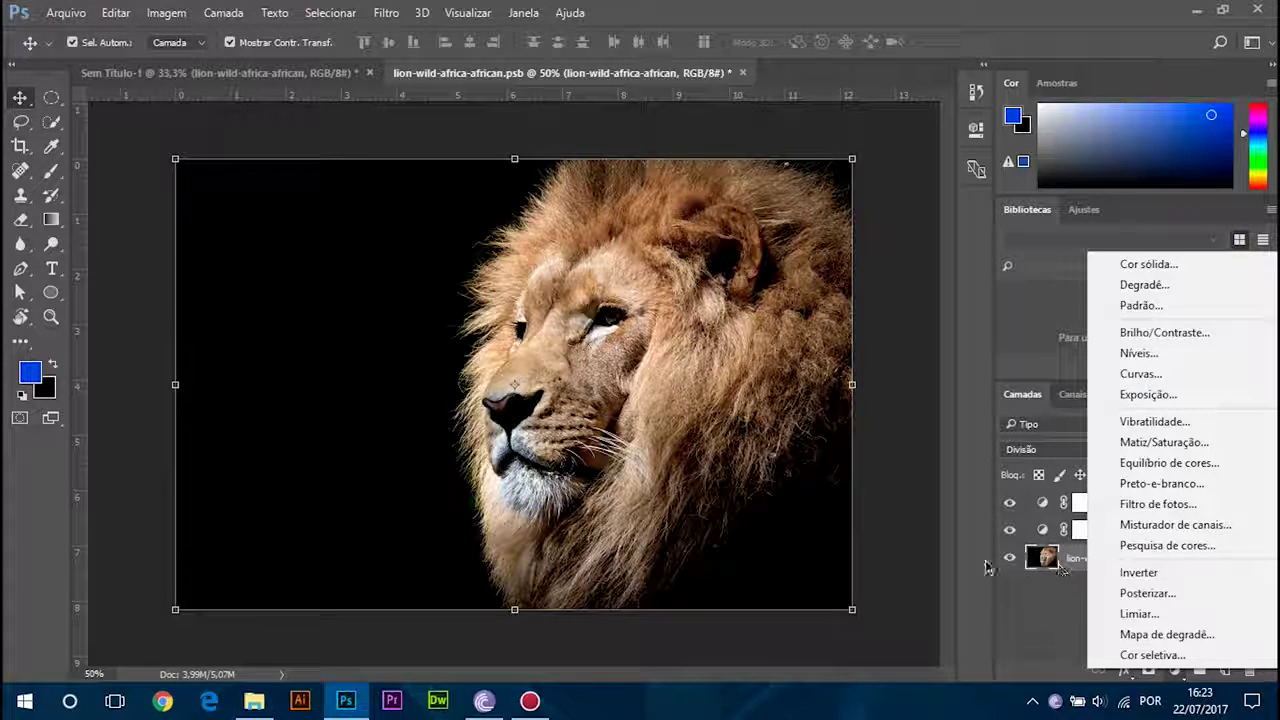
{"action": "left_click", "coordinate": [893, 404]}
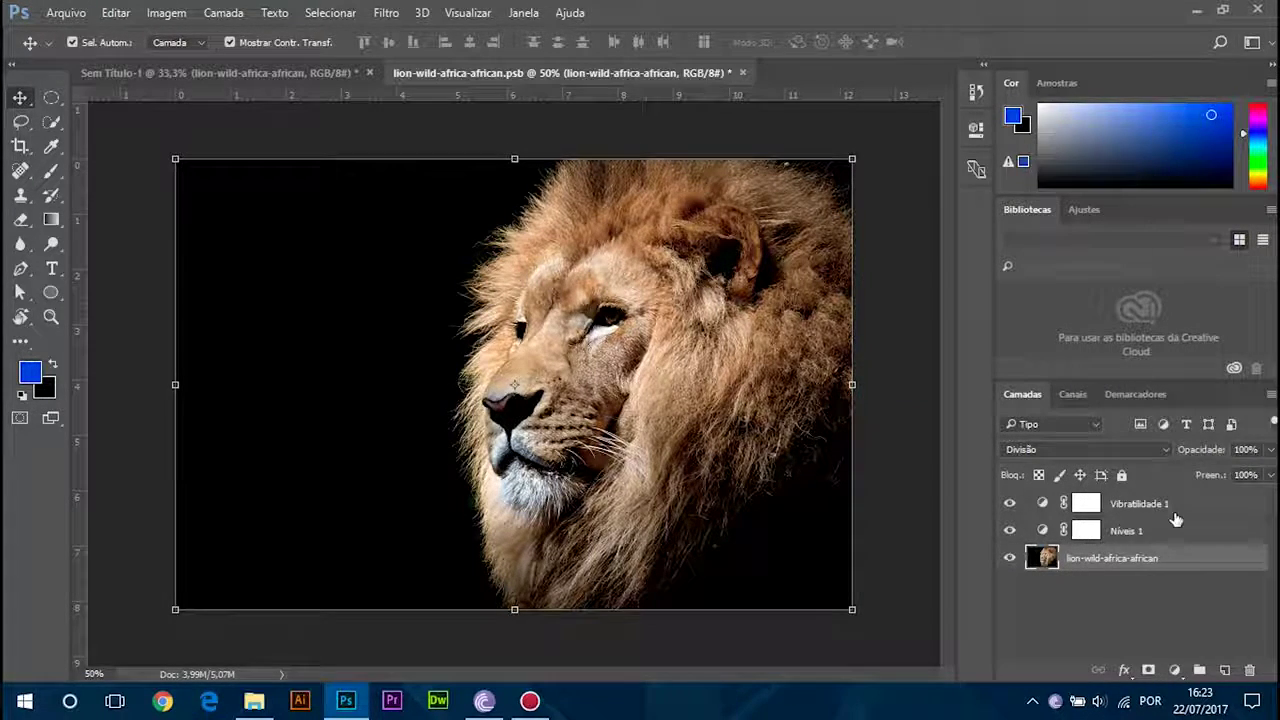
Step: Move Vibratilidade 1 below the lion layer and back above Níveis 1 to compare the effect of the layer order
{"action": "left_click", "coordinate": [1104, 503]}
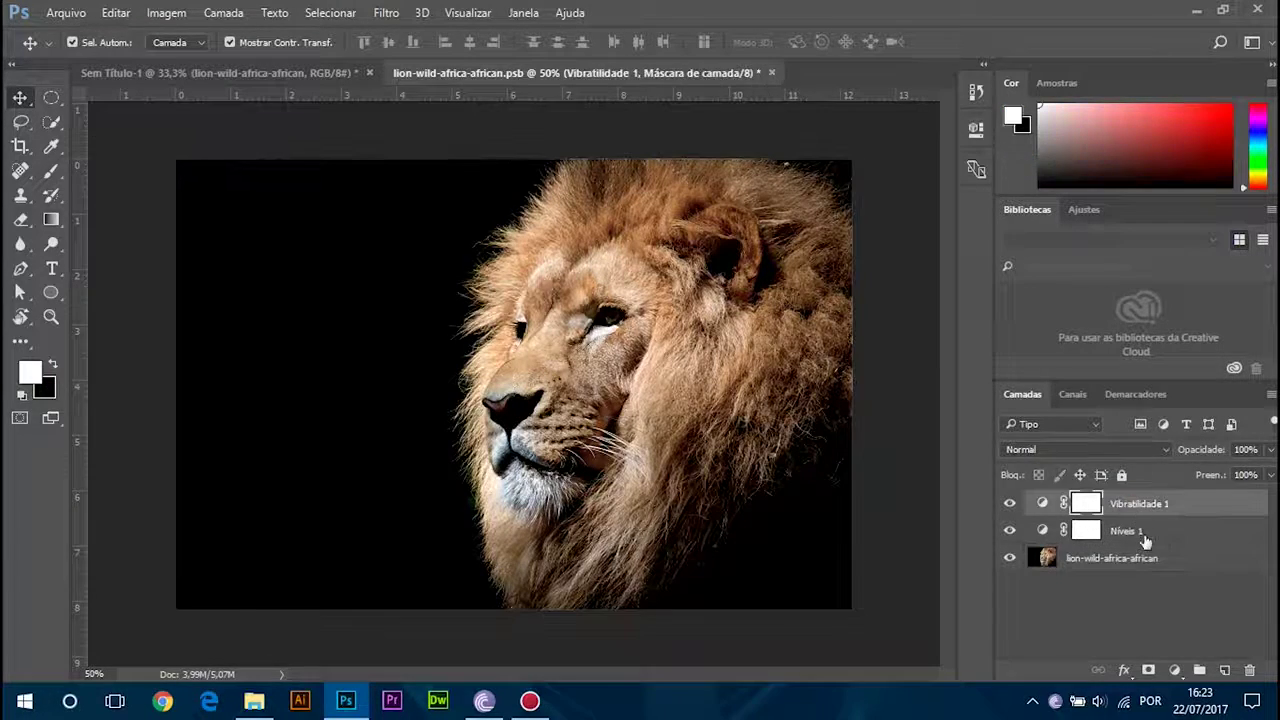
{"action": "left_click", "coordinate": [1130, 535]}
{"action": "left_click", "coordinate": [1157, 503]}
{"action": "left_click", "coordinate": [1105, 558]}
{"action": "left_click", "coordinate": [1130, 532]}
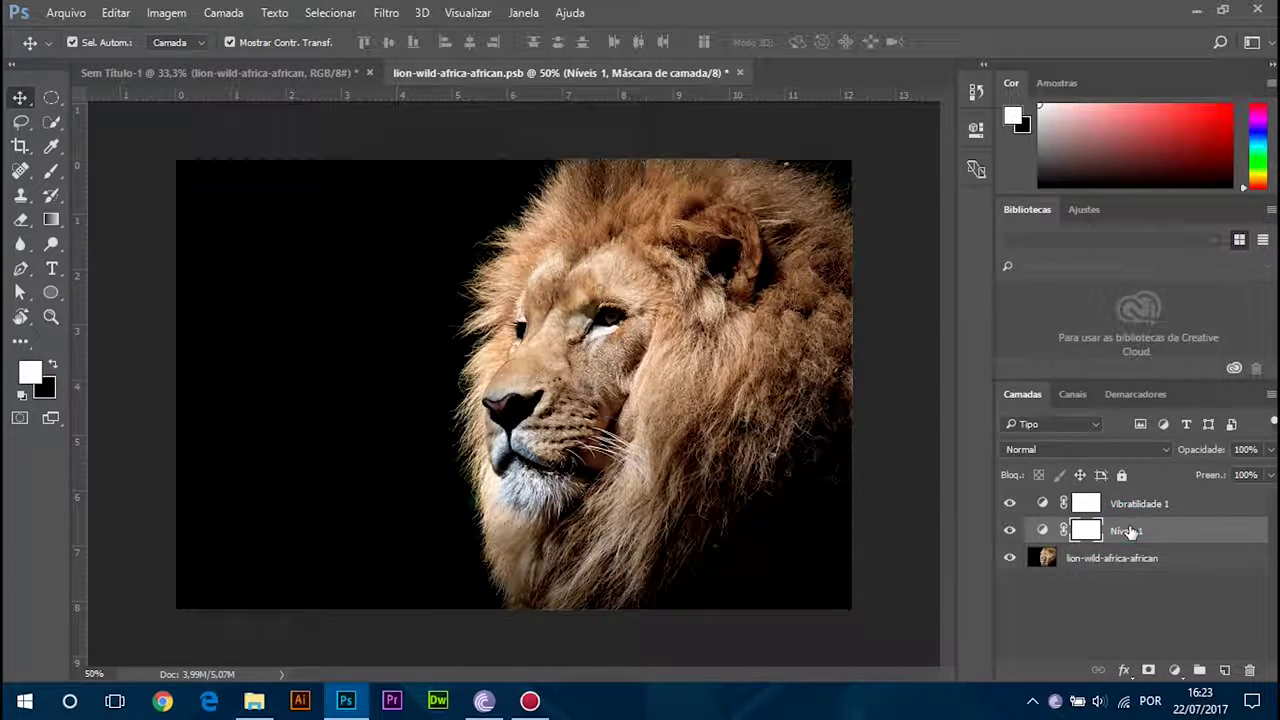
{"action": "left_click", "coordinate": [1130, 504]}
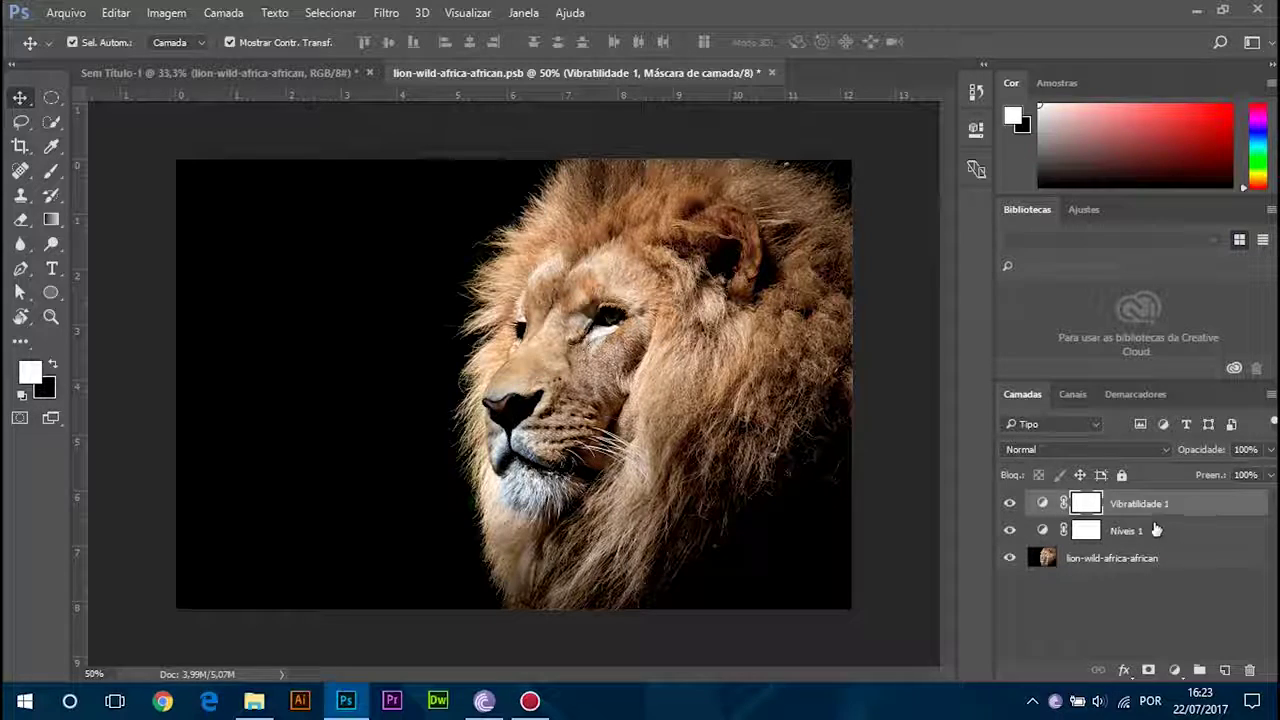
{"action": "left_click", "coordinate": [1140, 560]}
{"action": "left_click_drag", "start_coordinate": [1136, 560], "coordinate": [1128, 532]}
{"action": "left_click", "coordinate": [1128, 532]}
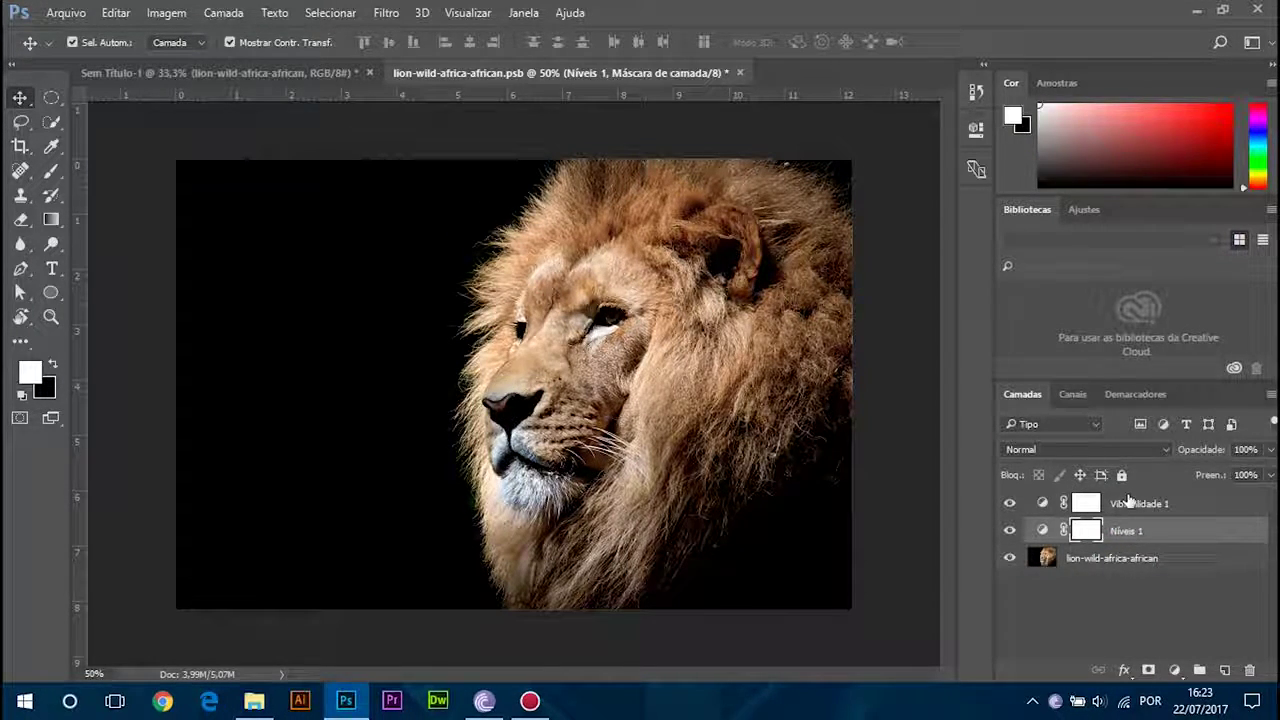
{"action": "left_click", "coordinate": [1130, 504]}
{"action": "left_click_drag", "start_coordinate": [1140, 506], "coordinate": [1141, 592]}
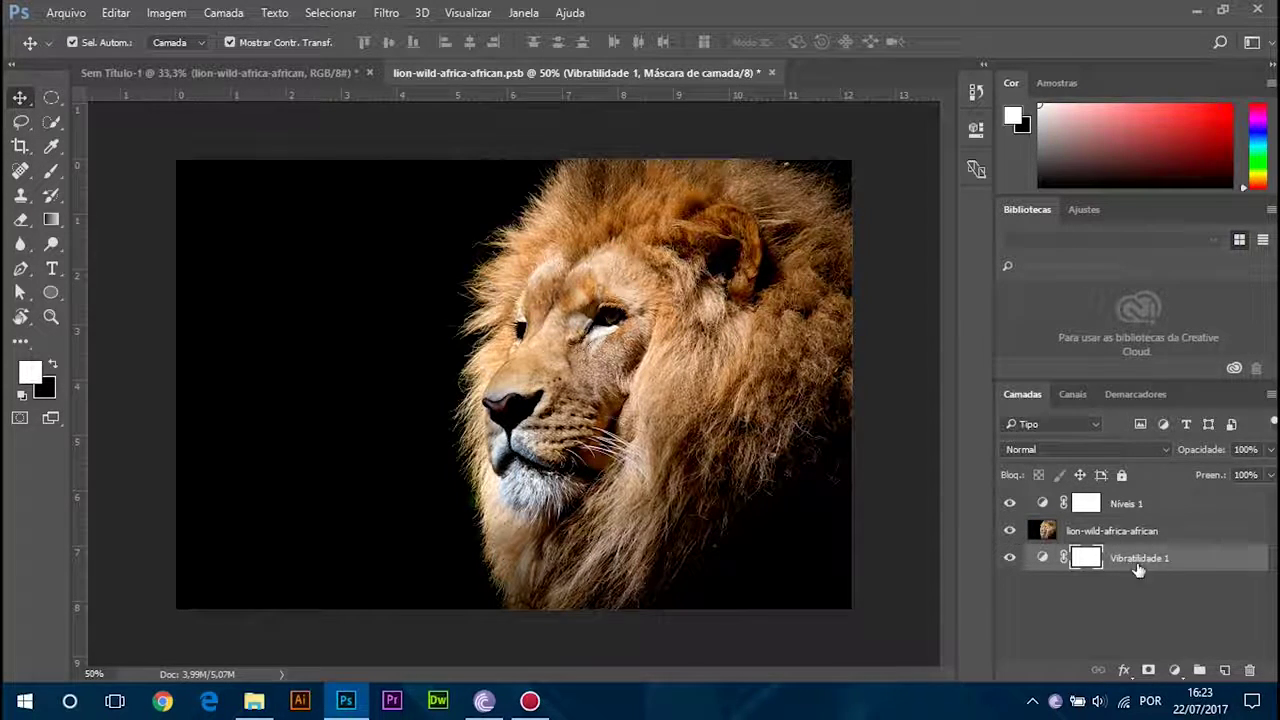
{"action": "left_click_drag", "start_coordinate": [1168, 563], "coordinate": [1155, 500]}
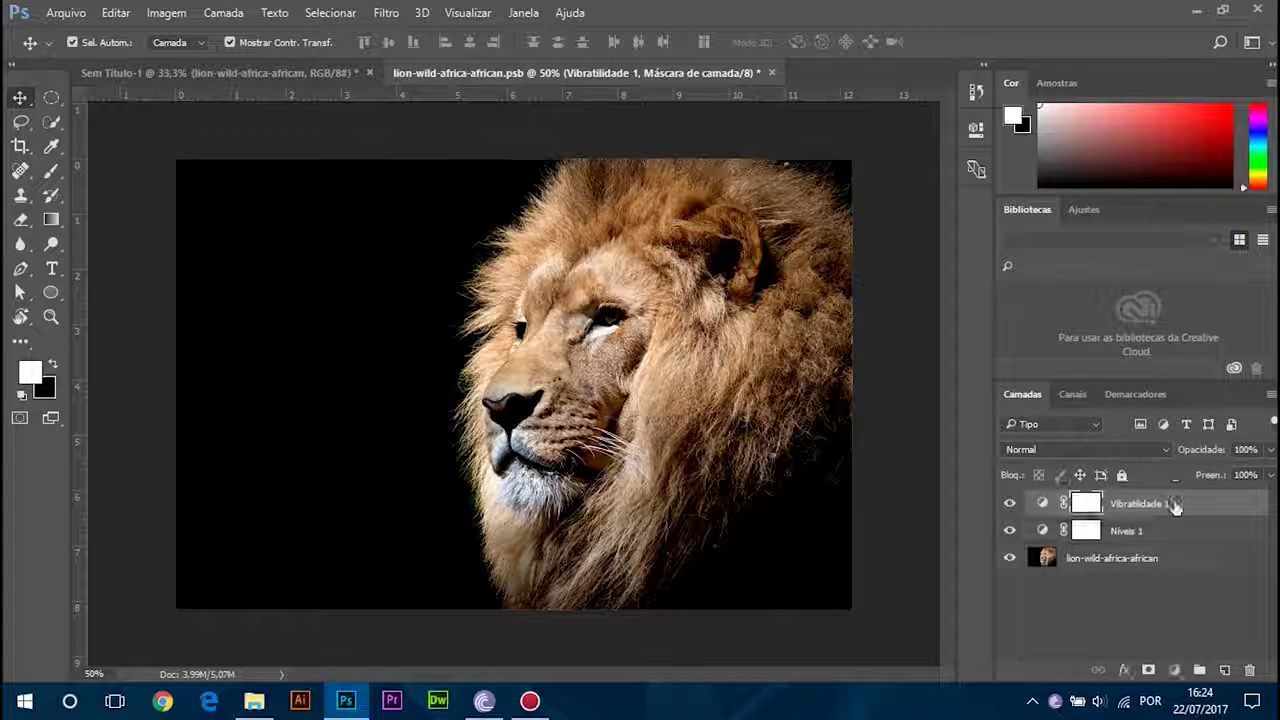
Step: Try a direct Hue/Saturation adjustment on the lion-wild-africa-african layer with saturation -100
{"action": "left_click", "coordinate": [1118, 558]}
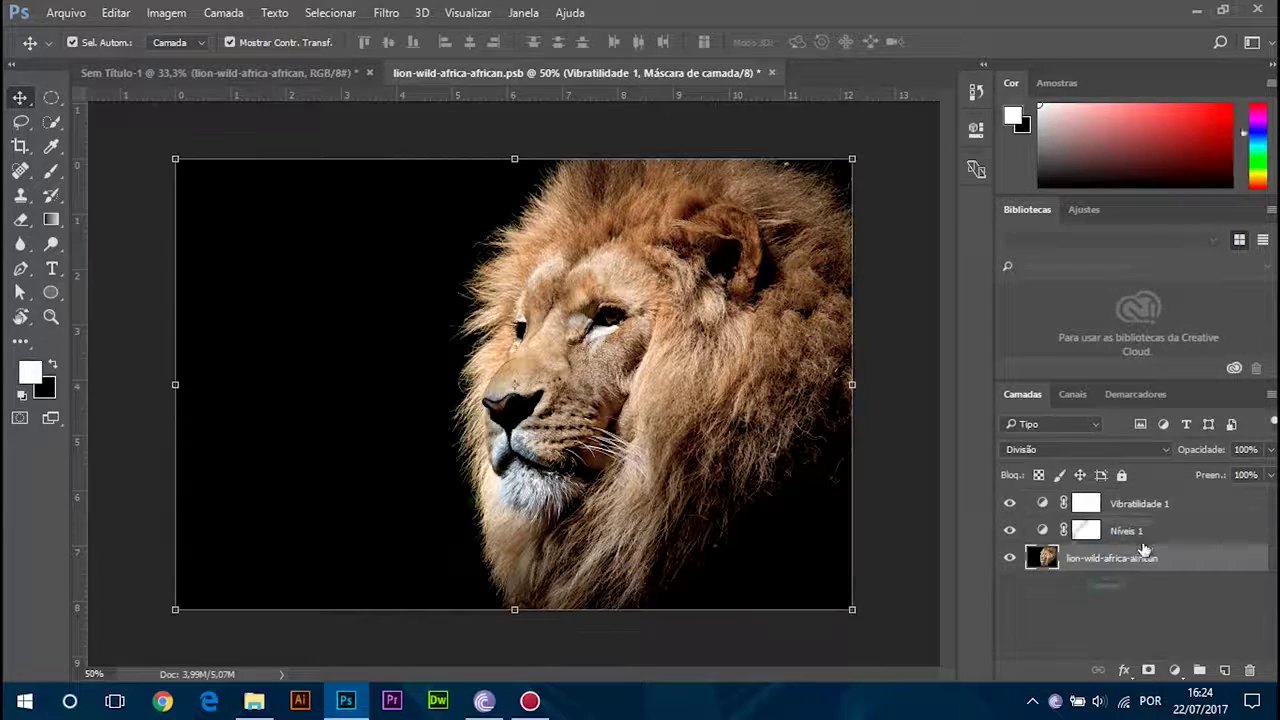
{"action": "left_click", "coordinate": [897, 318]}
{"action": "left_click", "coordinate": [1076, 560]}
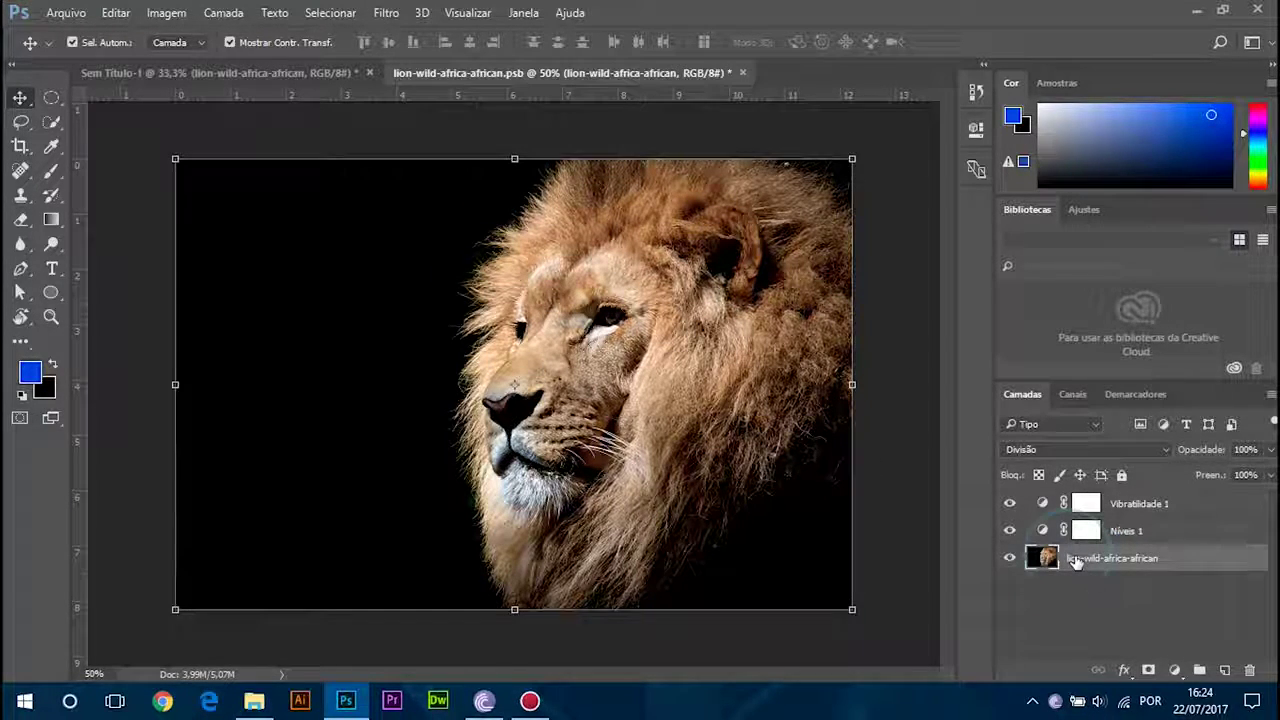
{"action": "key", "text": "ctrl"}
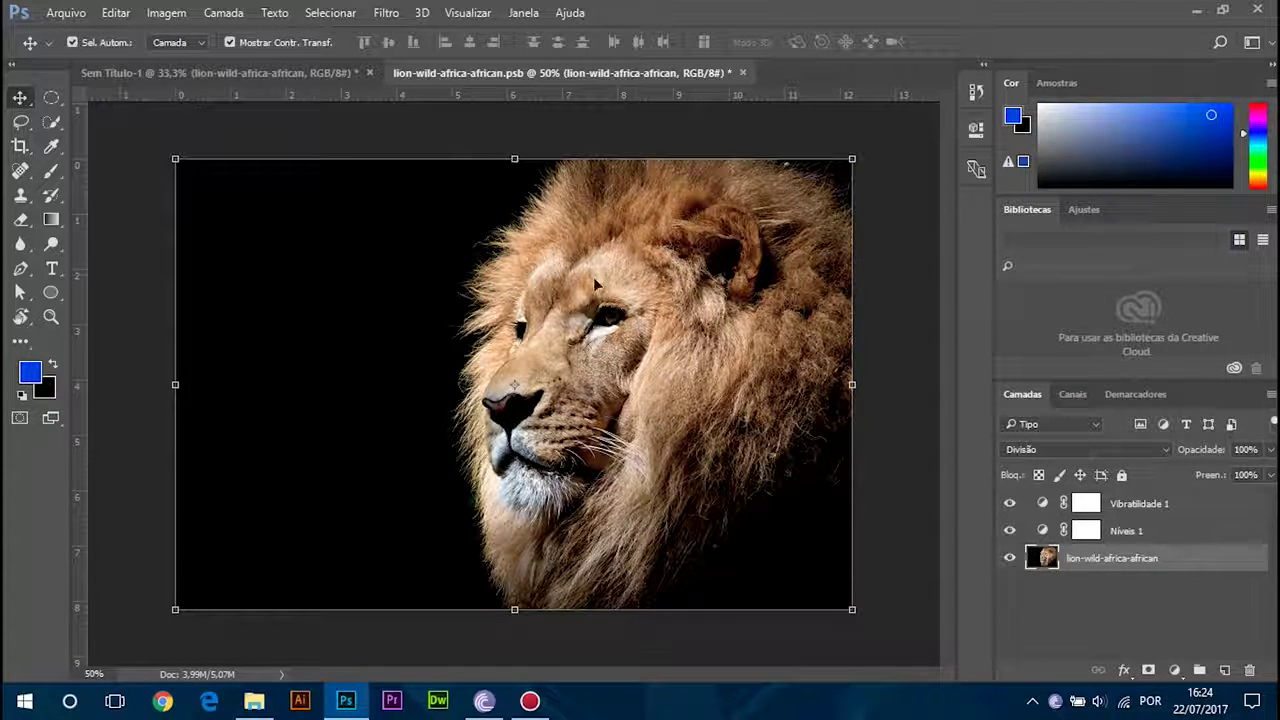
{"action": "key", "text": "ctrl+u"}
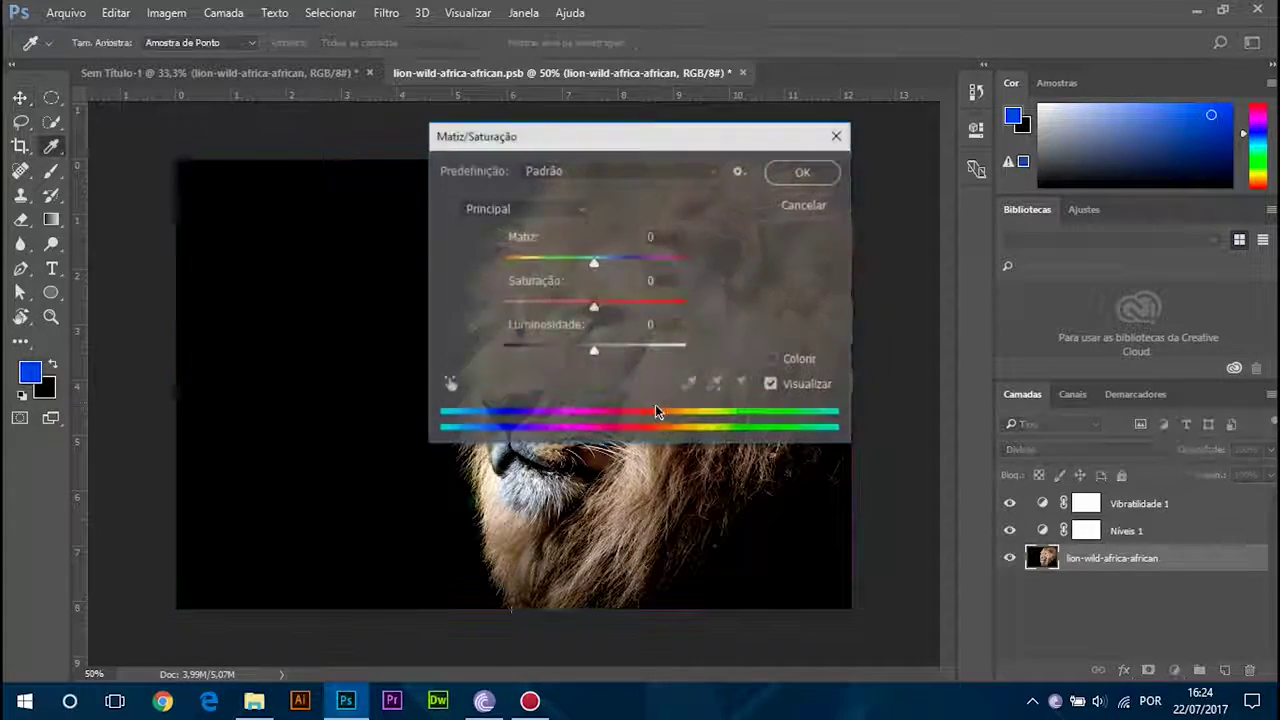
{"action": "left_click_drag", "start_coordinate": [556, 137], "coordinate": [860, 40]}
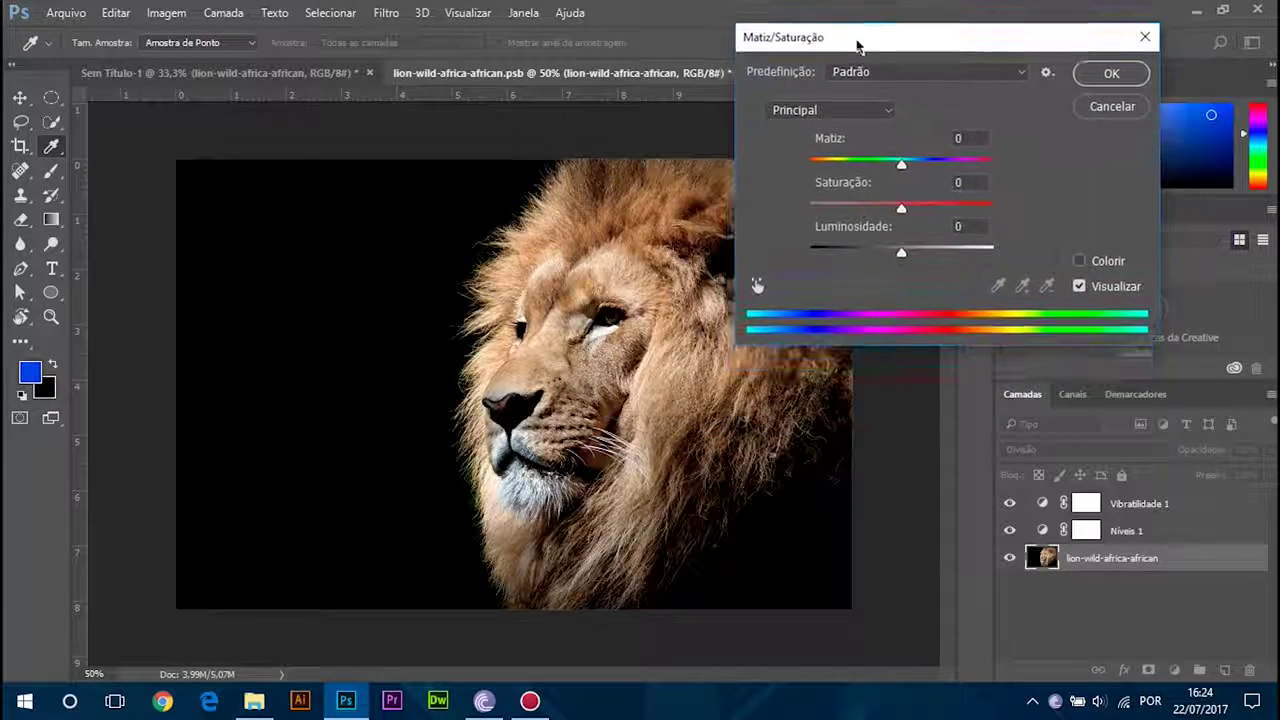
{"action": "left_click_drag", "start_coordinate": [903, 207], "coordinate": [5, 270]}
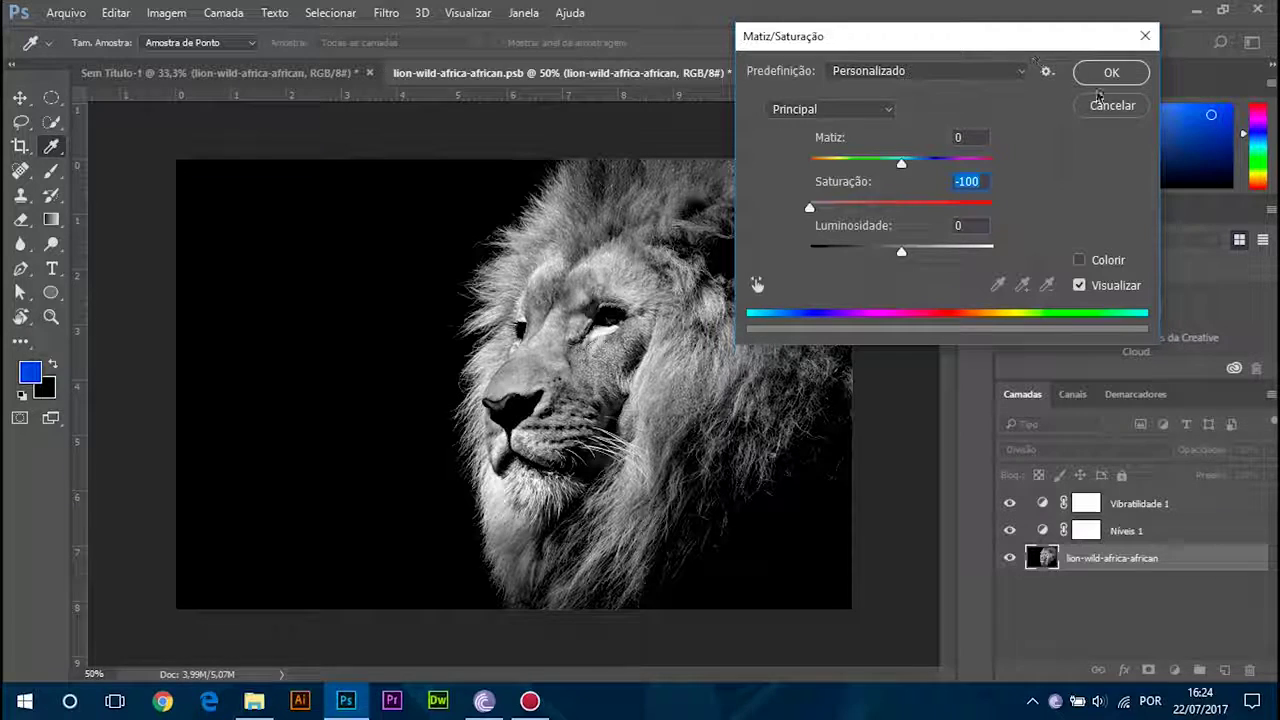
{"action": "left_click", "coordinate": [1111, 72]}
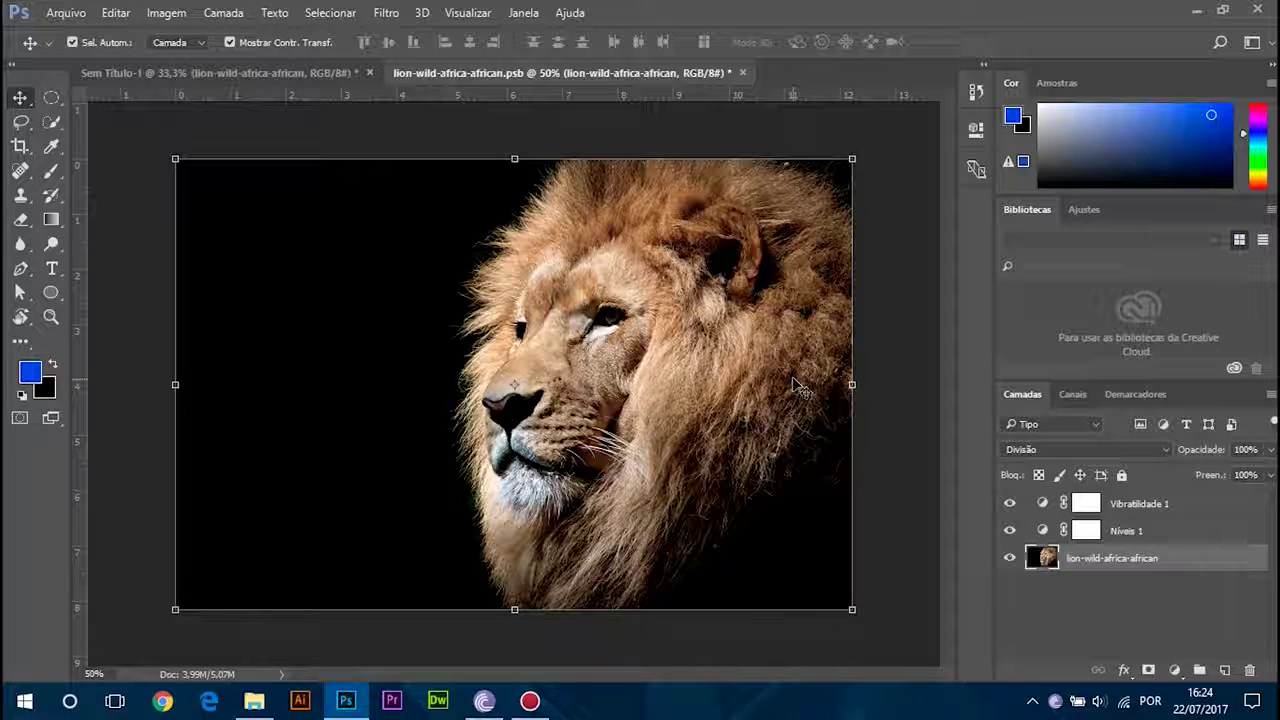
Step: Start the Camera Raw filter on the lion layer and set Brancos to -62 and Sombras to -13
{"action": "left_click", "coordinate": [386, 13]}
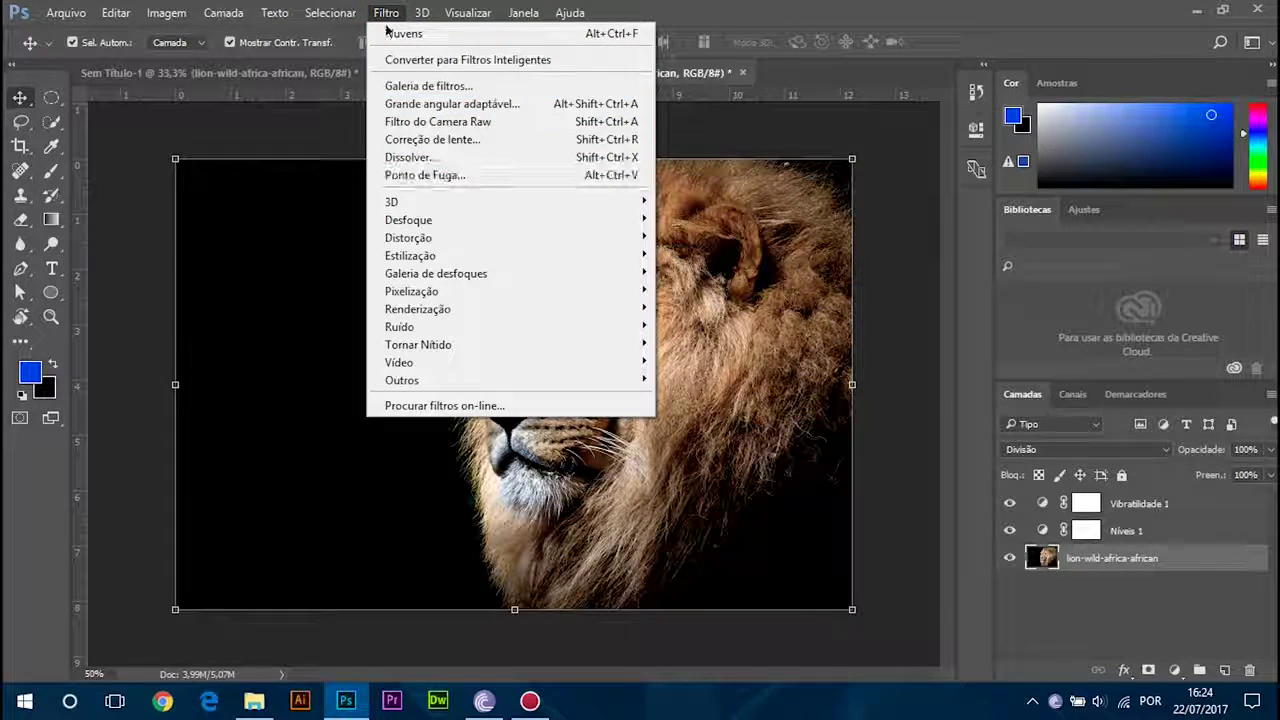
{"action": "left_click", "coordinate": [440, 122]}
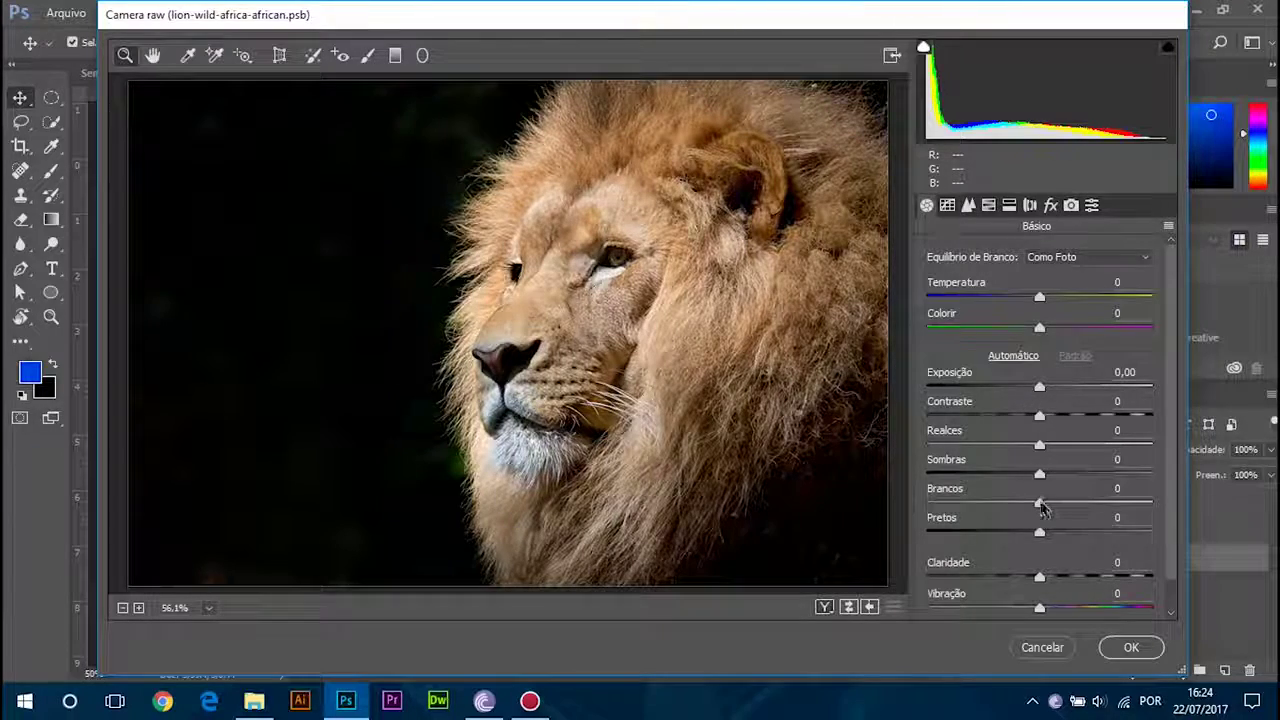
{"action": "left_click_drag", "start_coordinate": [1040, 505], "coordinate": [972, 512]}
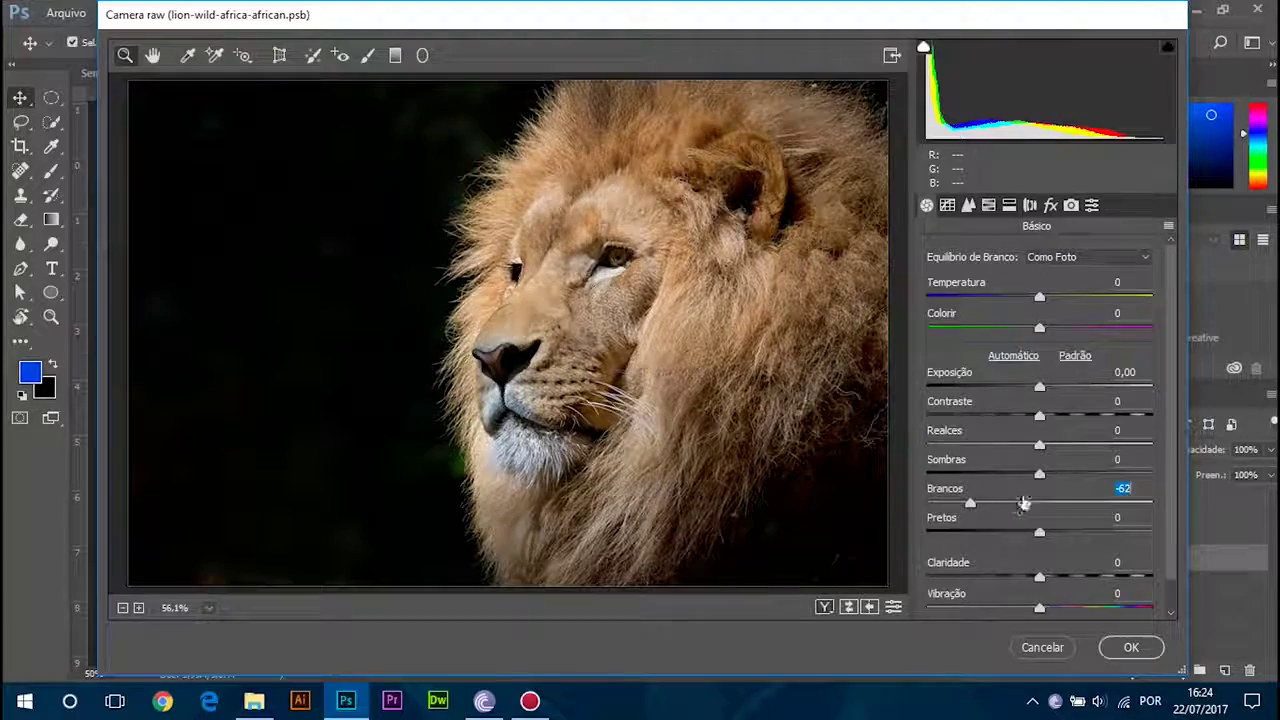
{"action": "left_click_drag", "start_coordinate": [1042, 476], "coordinate": [1024, 500]}
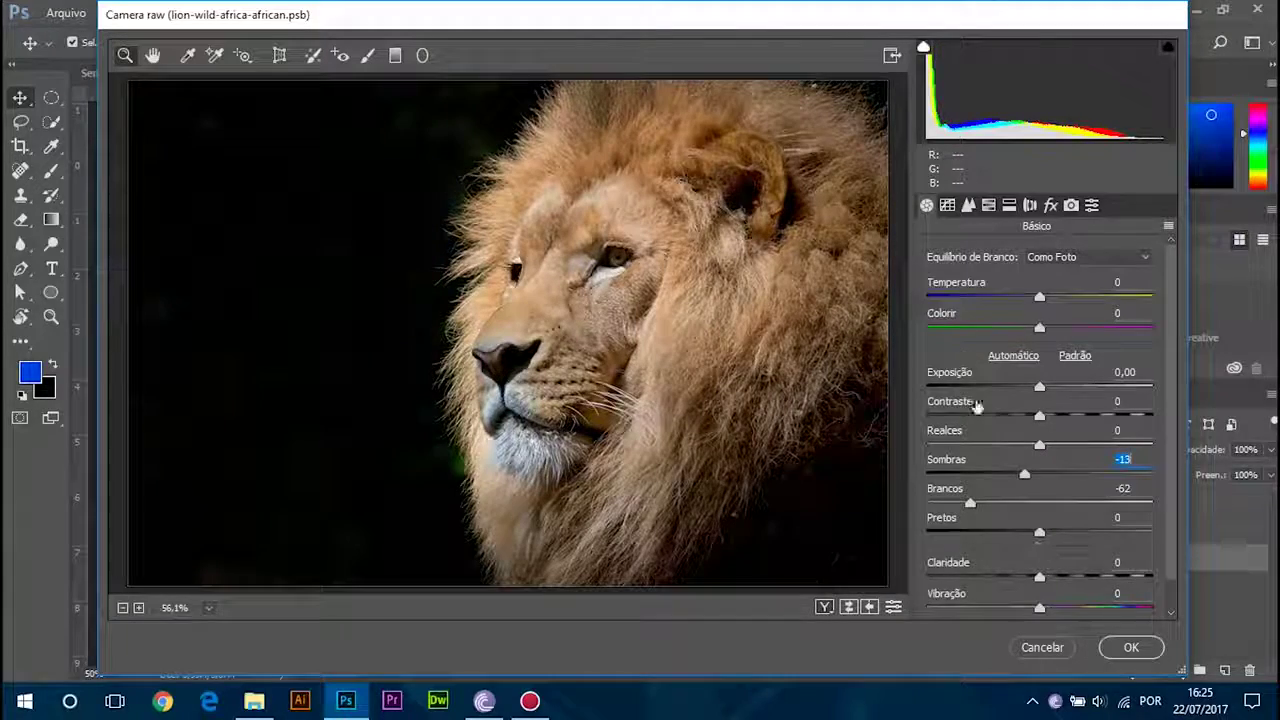
Step: Shape the parametric tone curve with shifted shadow range markers, Realces -38, Claros -47 and Escuros +53
{"action": "left_click", "coordinate": [947, 205]}
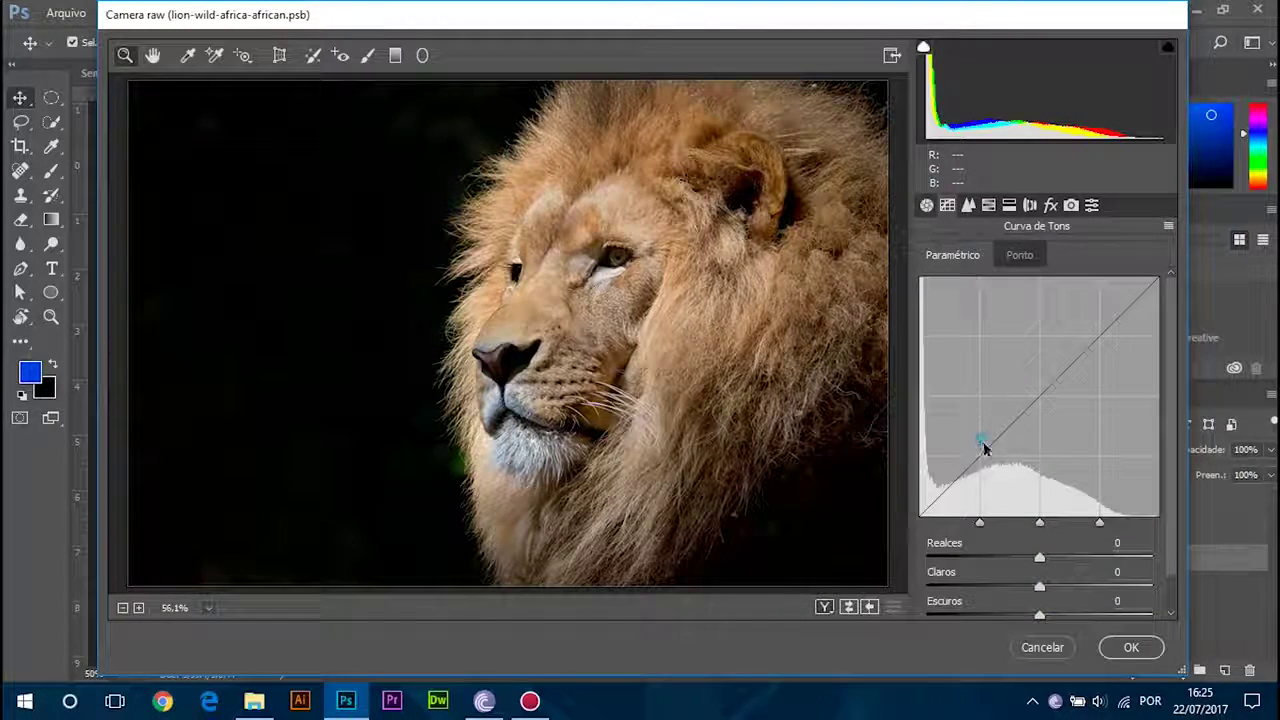
{"action": "left_click_drag", "start_coordinate": [980, 523], "coordinate": [1027, 523]}
{"action": "left_click_drag", "start_coordinate": [1040, 580], "coordinate": [987, 590]}
{"action": "left_click_drag", "start_coordinate": [1040, 558], "coordinate": [997, 560]}
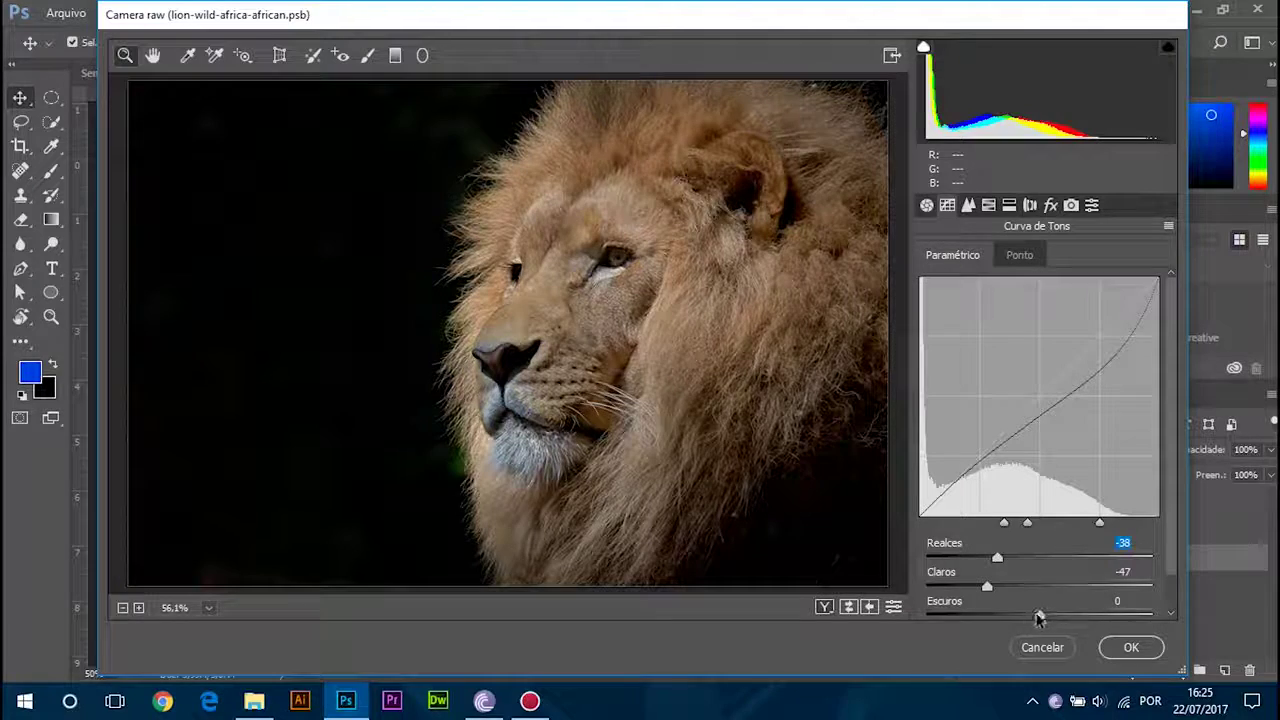
{"action": "left_click_drag", "start_coordinate": [1038, 617], "coordinate": [1098, 617]}
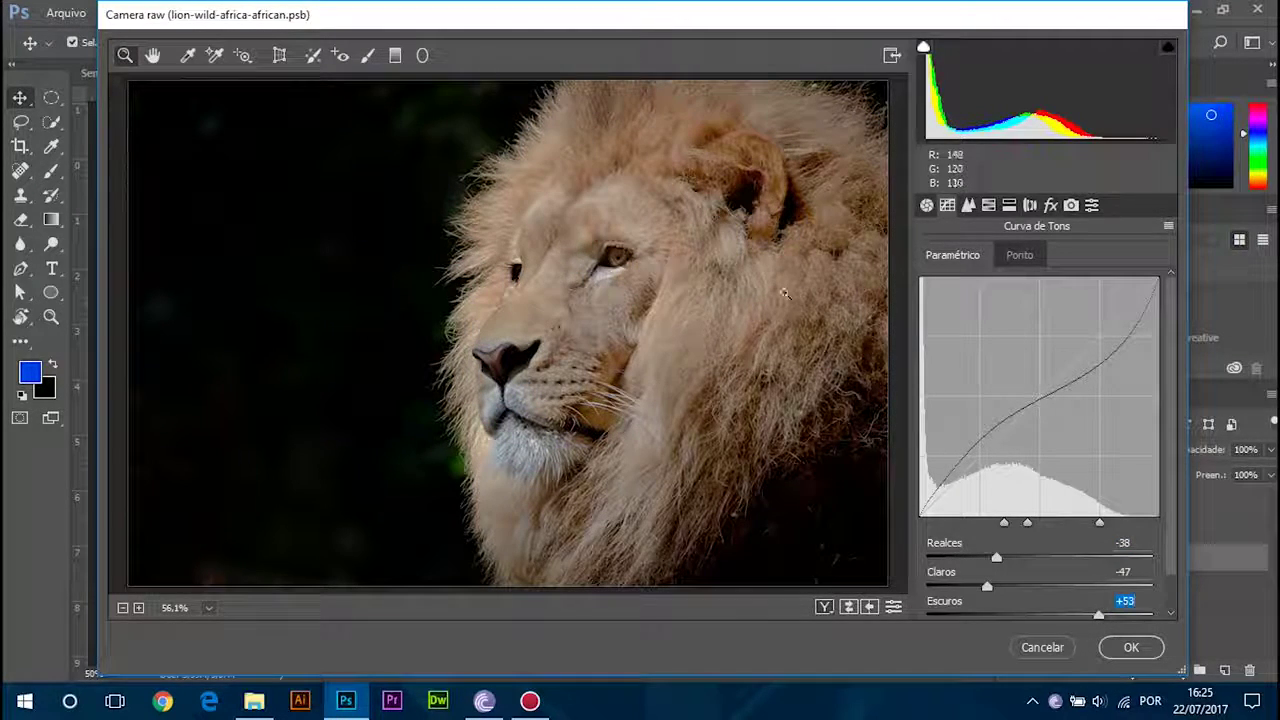
Step: Sharpen the lion in the Camera Raw detail settings with intensity 54 and radius 1,7
{"action": "left_click", "coordinate": [968, 205]}
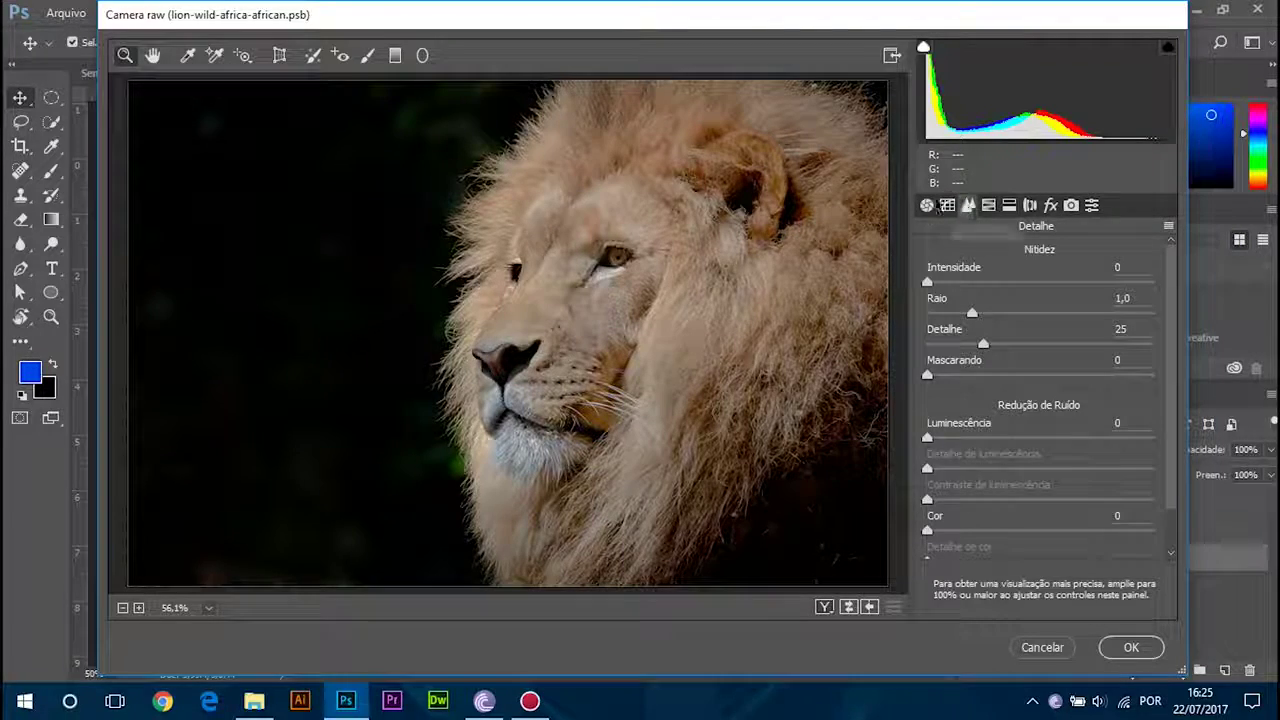
{"action": "left_click_drag", "start_coordinate": [925, 281], "coordinate": [1035, 313]}
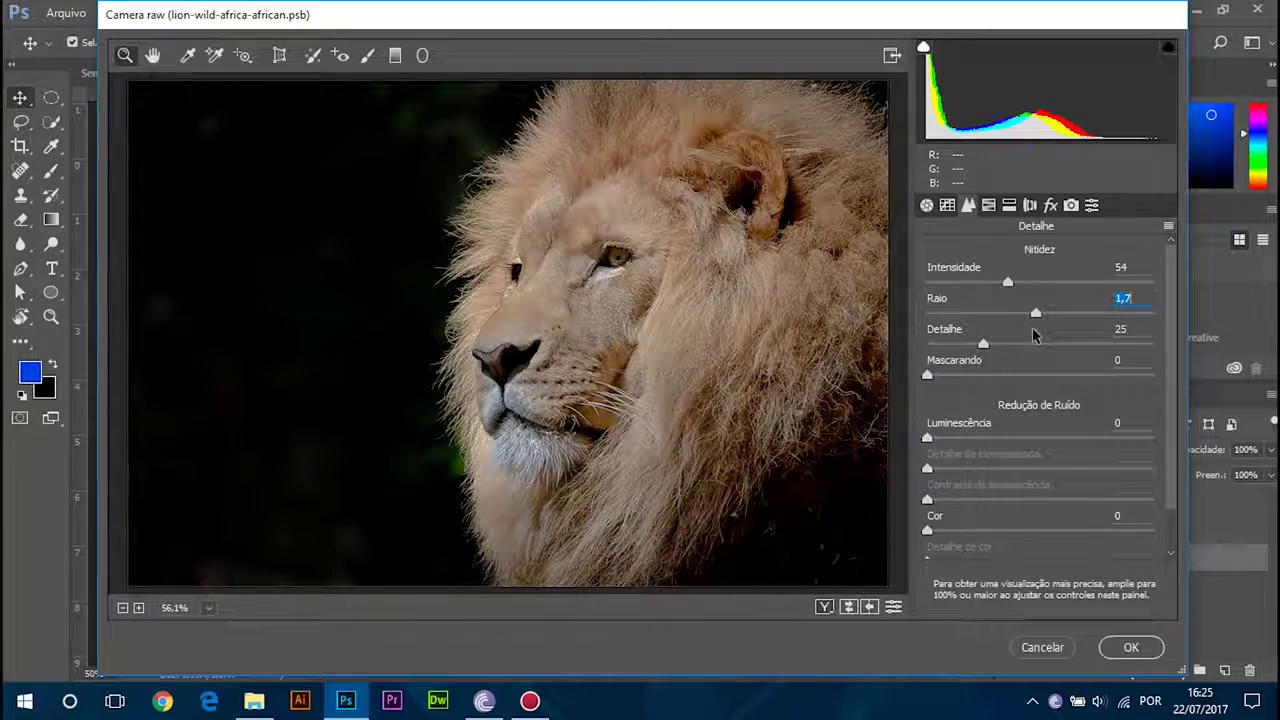
{"action": "left_click", "coordinate": [983, 344]}
Step: Set the basic adjustments to Temperatura +38, Colorir +34 and Contraste +63, and apply the Camera Raw filter
{"action": "left_click", "coordinate": [926, 205]}
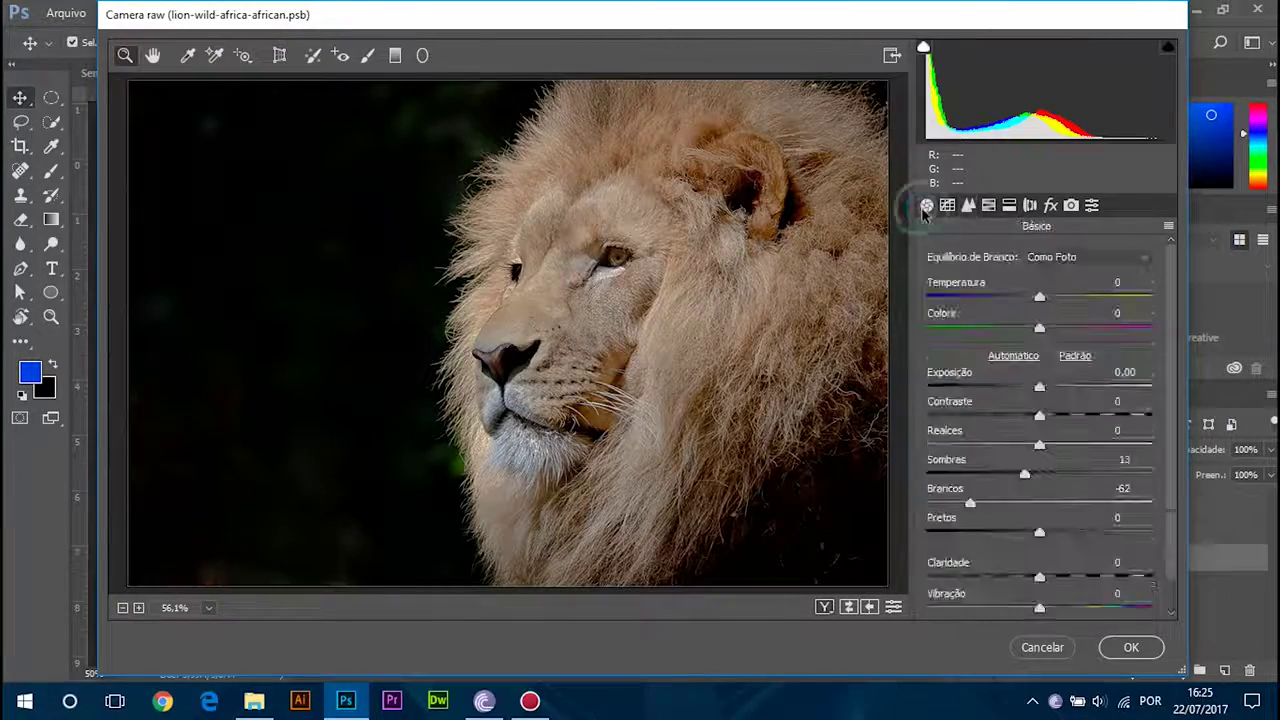
{"action": "left_click_drag", "start_coordinate": [1041, 297], "coordinate": [1077, 330]}
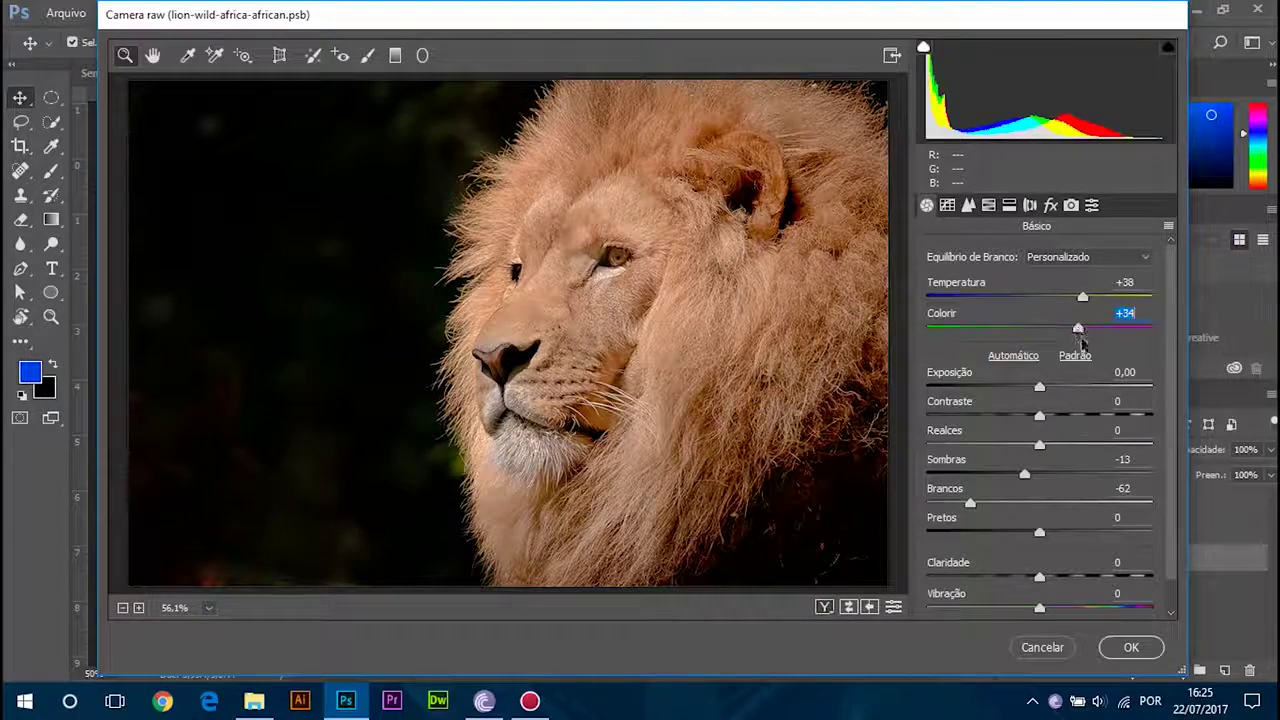
{"action": "left_click_drag", "start_coordinate": [1041, 416], "coordinate": [1110, 414]}
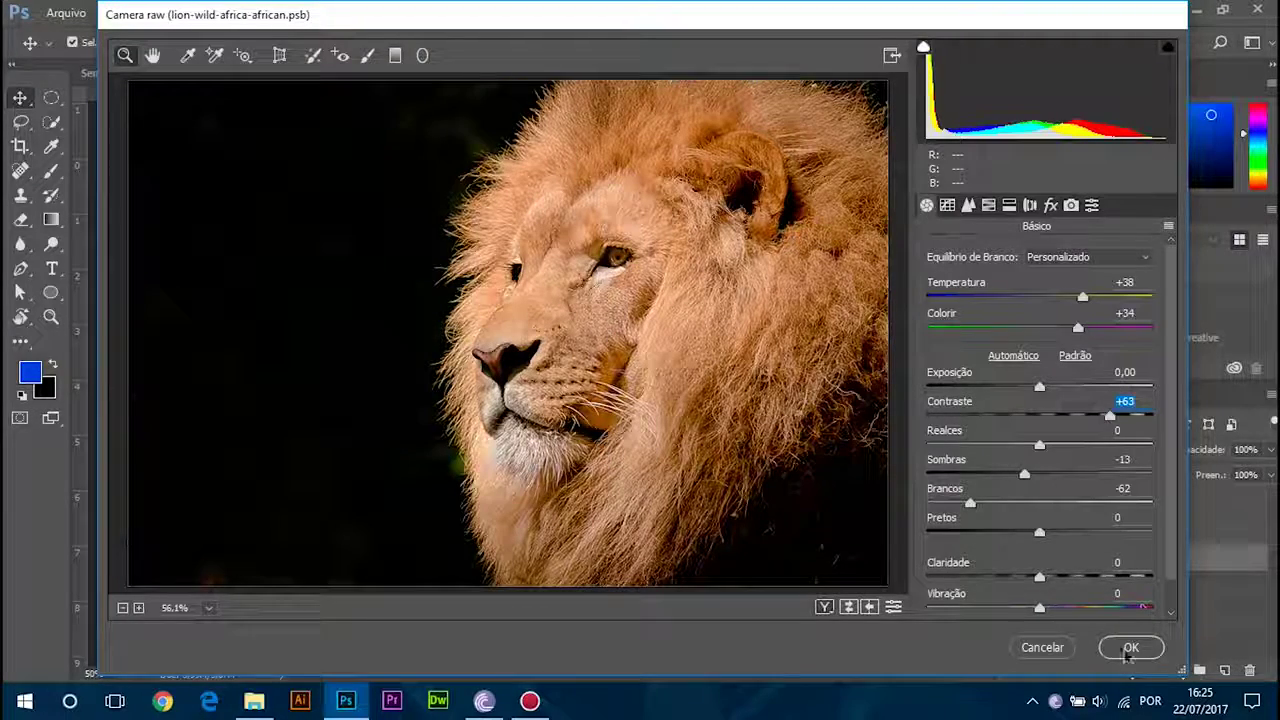
{"action": "left_click", "coordinate": [1130, 648]}
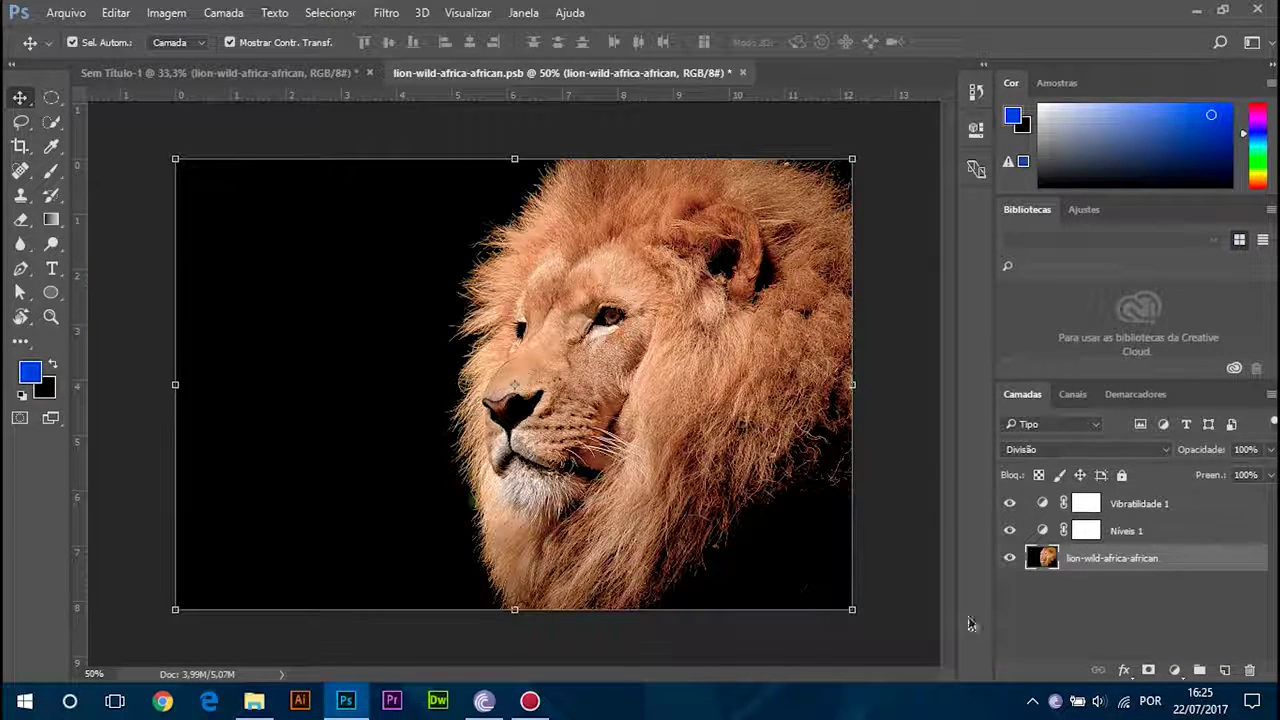
Step: Try a Matiz/Saturação adjustment on the lion layer with Matiz +5, Saturação -50 and Luminosidade -1, and undo it
{"action": "key", "text": "ctrl+u"}
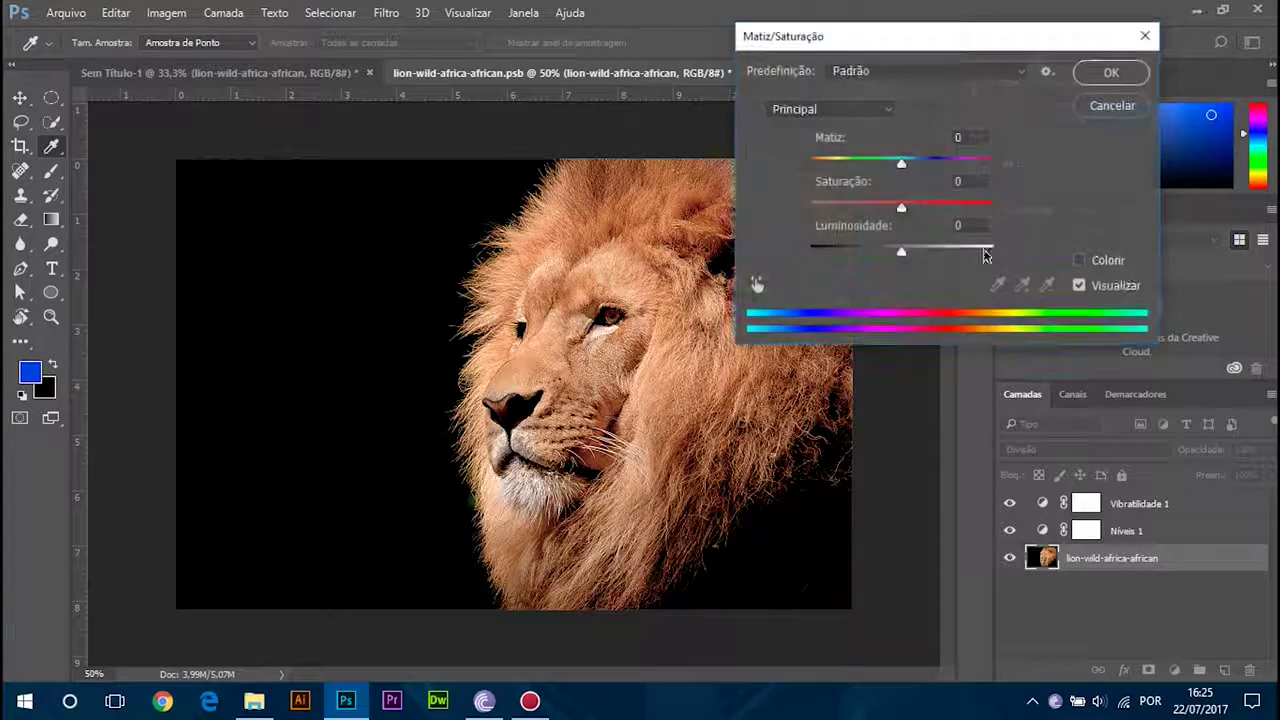
{"action": "left_click_drag", "start_coordinate": [901, 207], "coordinate": [849, 212]}
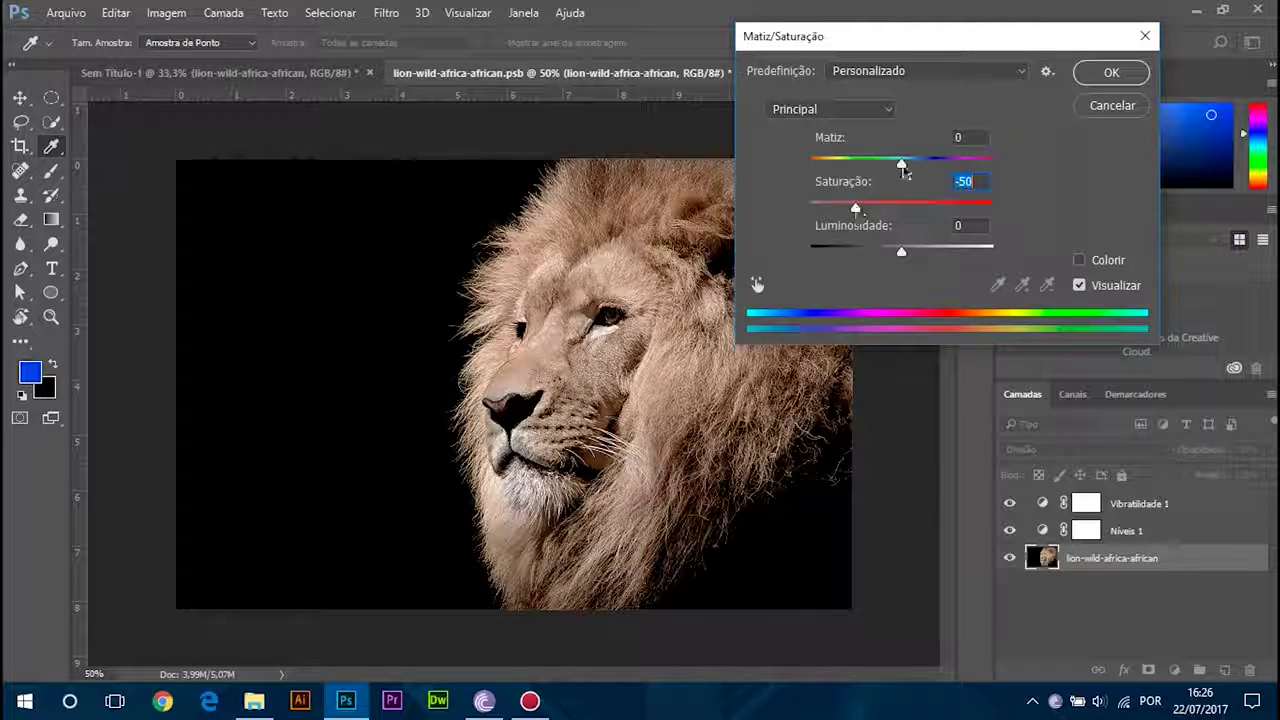
{"action": "mouse_move", "coordinate": [906, 165]}
{"action": "left_mouse_down"}
{"action": "mouse_move", "coordinate": [929, 171]}
{"action": "mouse_move", "coordinate": [818, 176]}
{"action": "mouse_move", "coordinate": [892, 181]}
{"action": "mouse_move", "coordinate": [906, 166]}
{"action": "left_mouse_up"}
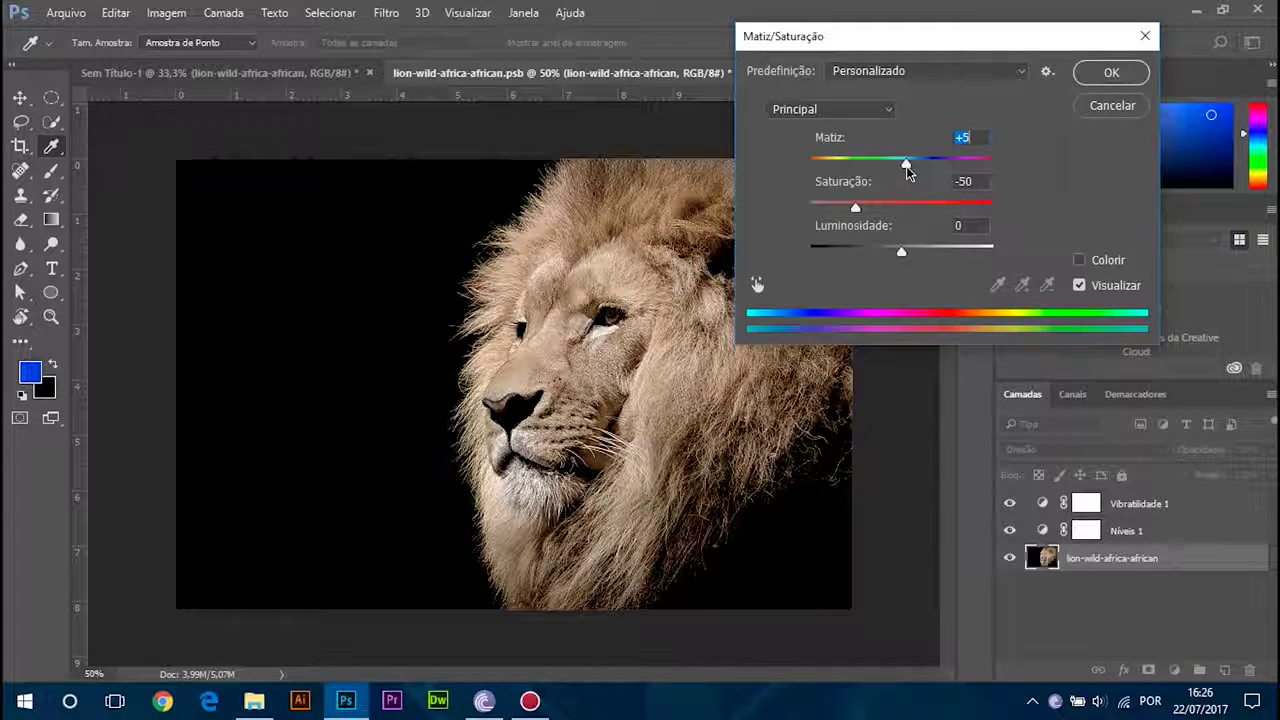
{"action": "mouse_move", "coordinate": [903, 255]}
{"action": "left_mouse_down"}
{"action": "mouse_move", "coordinate": [914, 251]}
{"action": "mouse_move", "coordinate": [877, 251]}
{"action": "mouse_move", "coordinate": [901, 253]}
{"action": "left_mouse_up"}
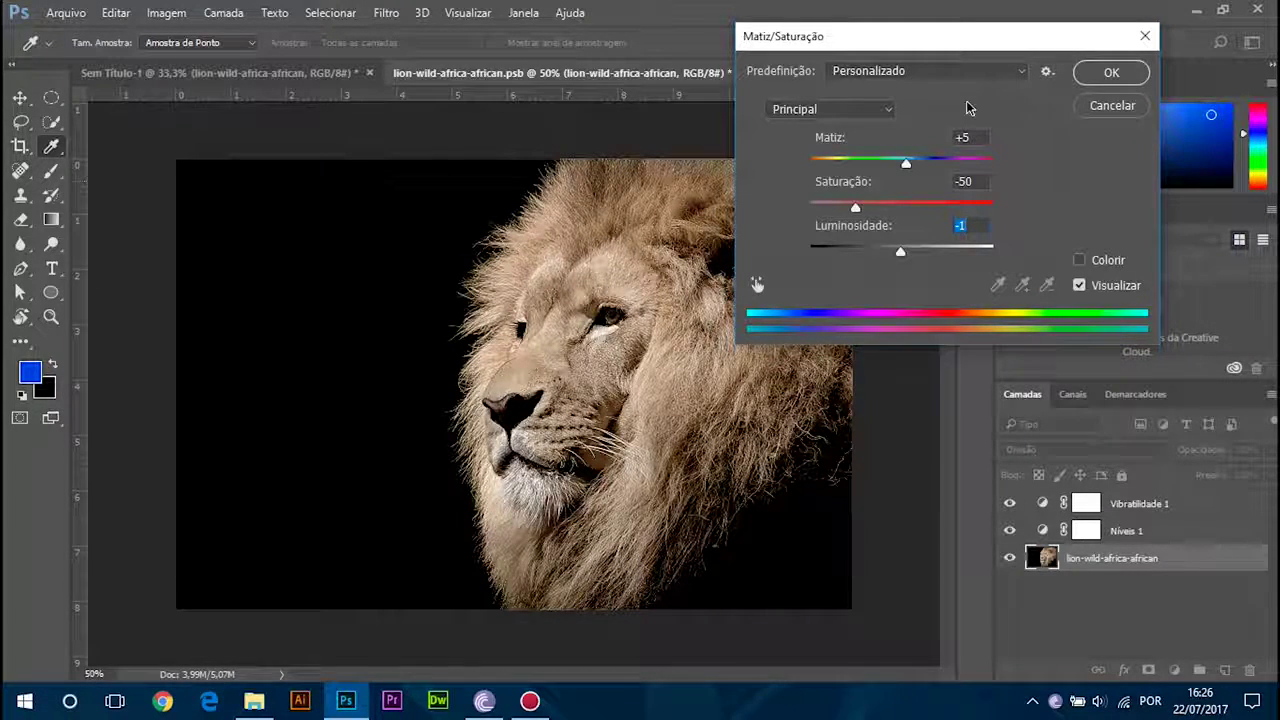
{"action": "left_click", "coordinate": [1105, 72]}
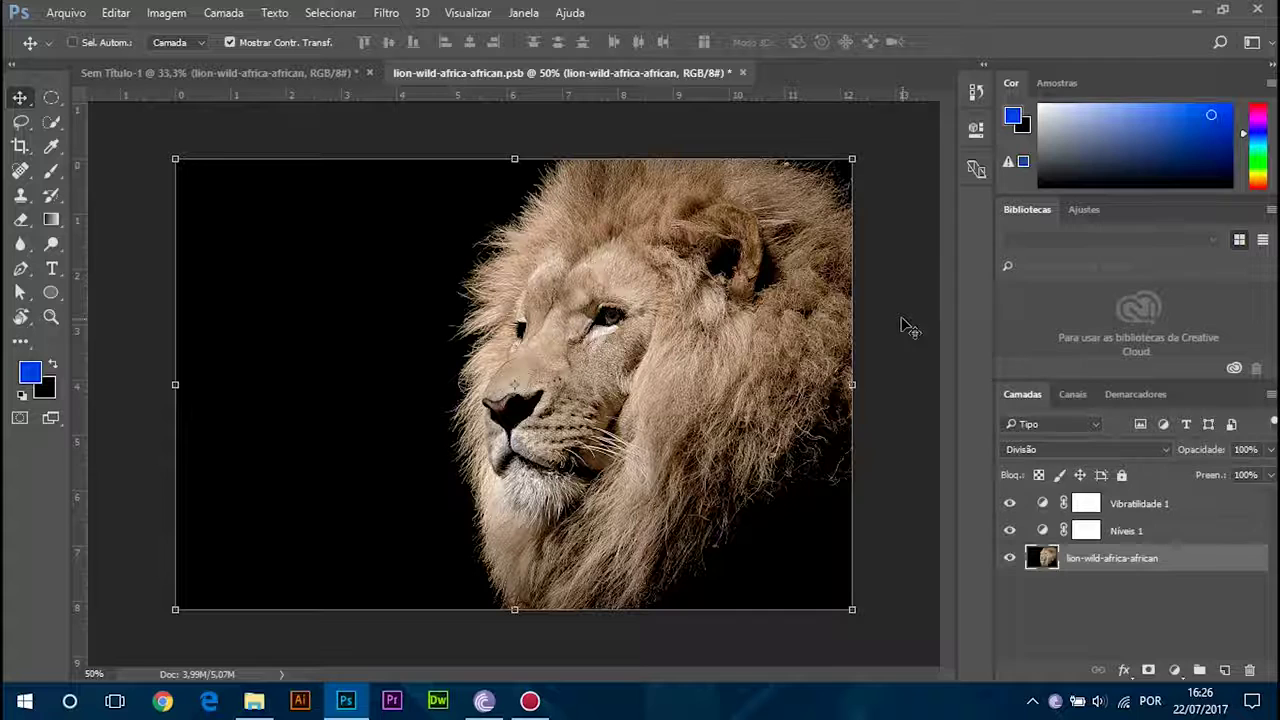
{"action": "key", "text": "ctrl+z"}
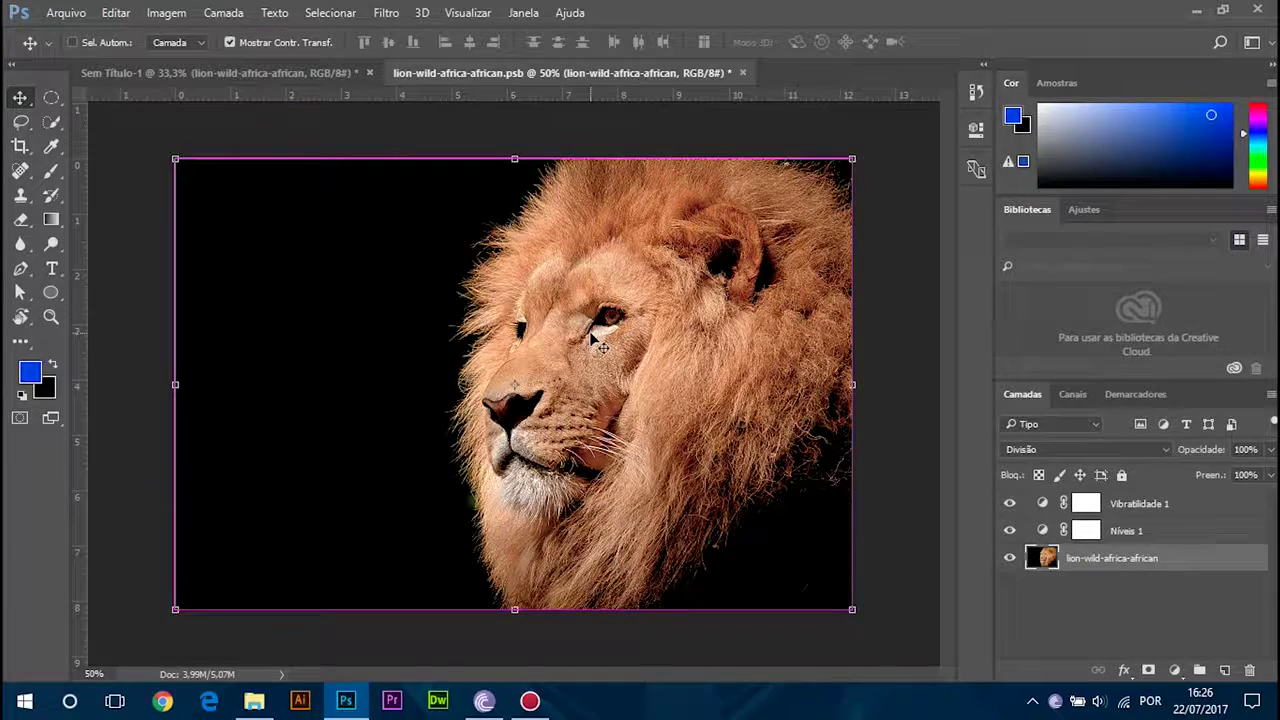
Step: Desaturate the lion layer with a Matiz/Saturação adjustment at Saturação -66, and save and close the smart object's document
{"action": "key", "text": "ctrl+u"}
{"action": "left_click_drag", "start_coordinate": [901, 208], "coordinate": [809, 207]}
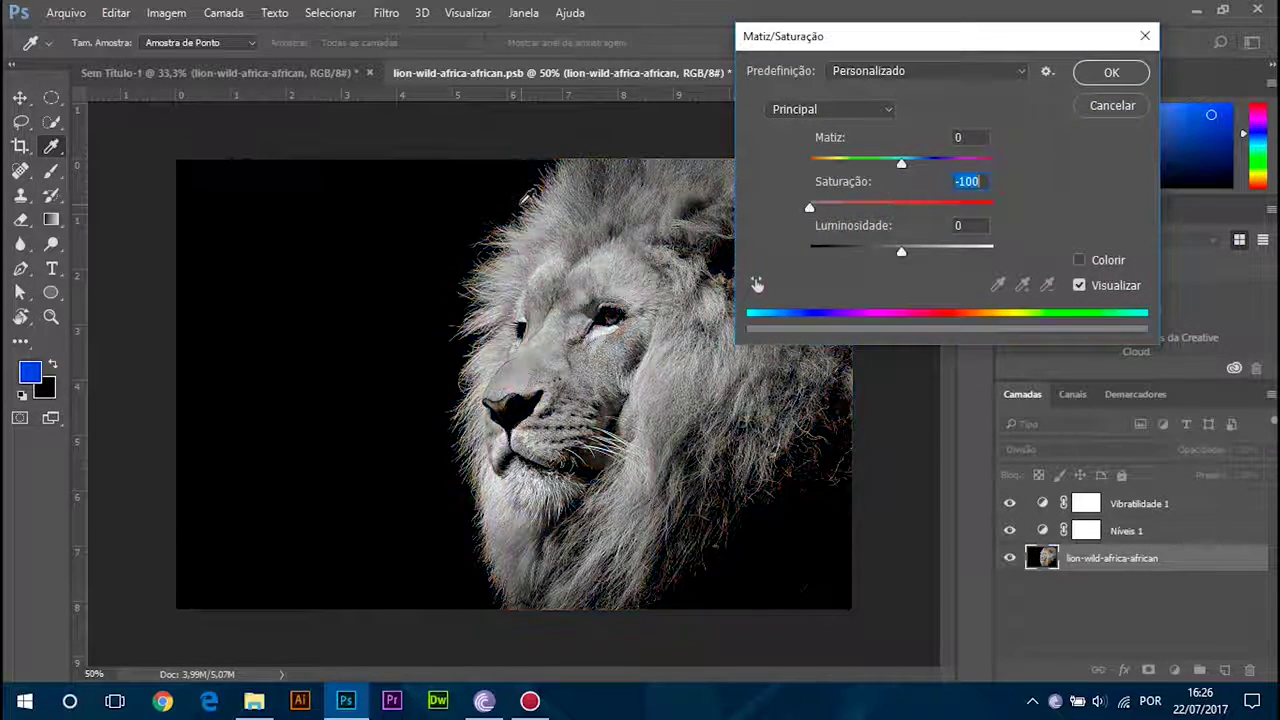
{"action": "left_click_drag", "start_coordinate": [816, 213], "coordinate": [843, 212]}
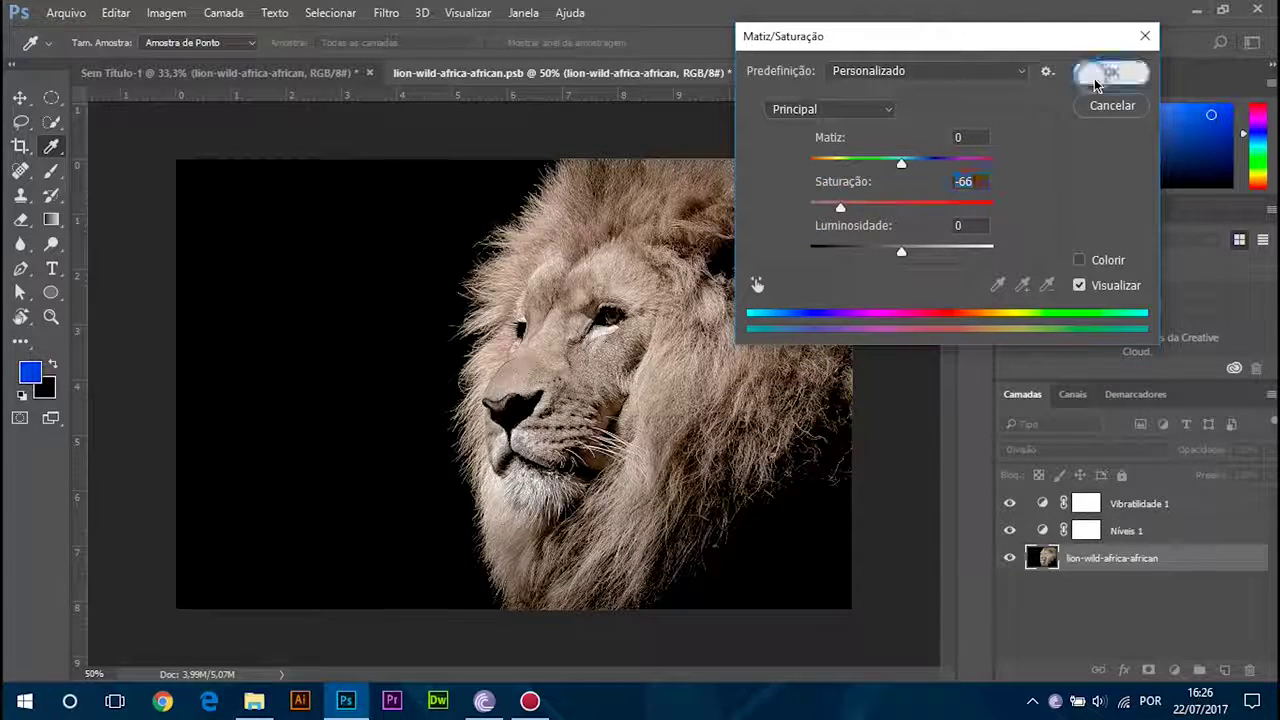
{"action": "left_click", "coordinate": [1094, 78]}
{"action": "key", "text": "ctrl"}
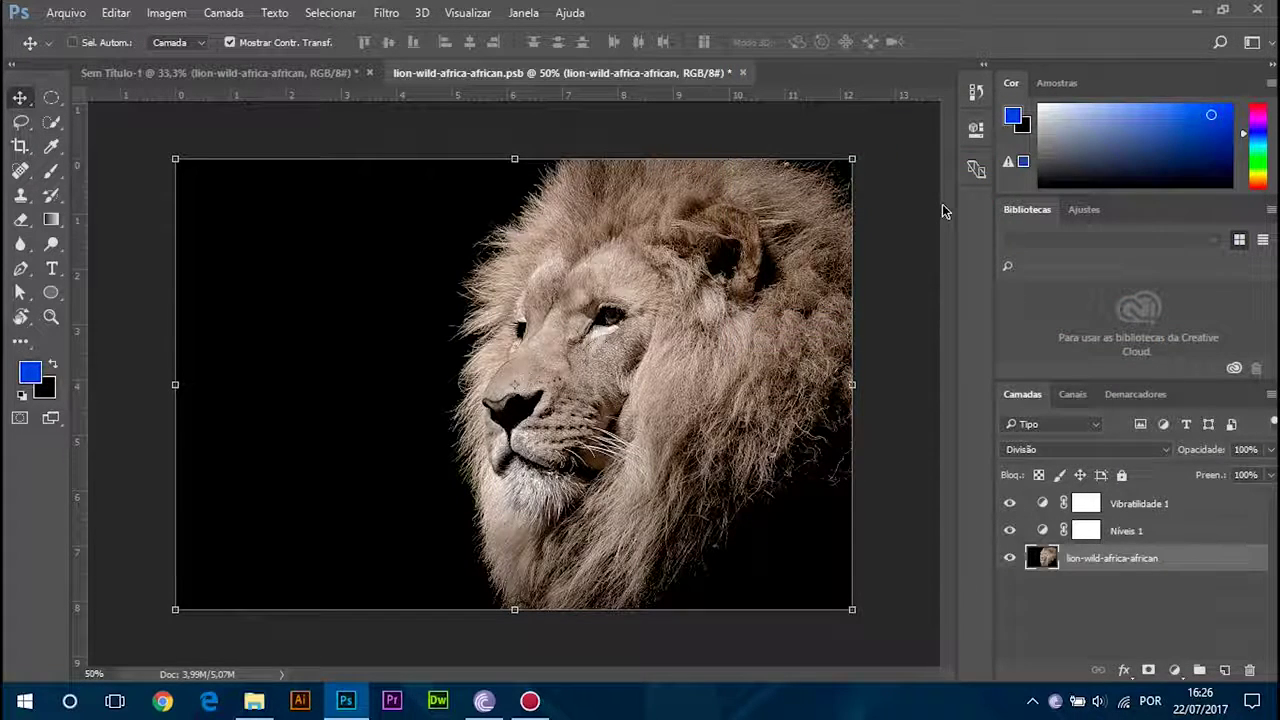
{"action": "key", "text": "ctrl+s"}
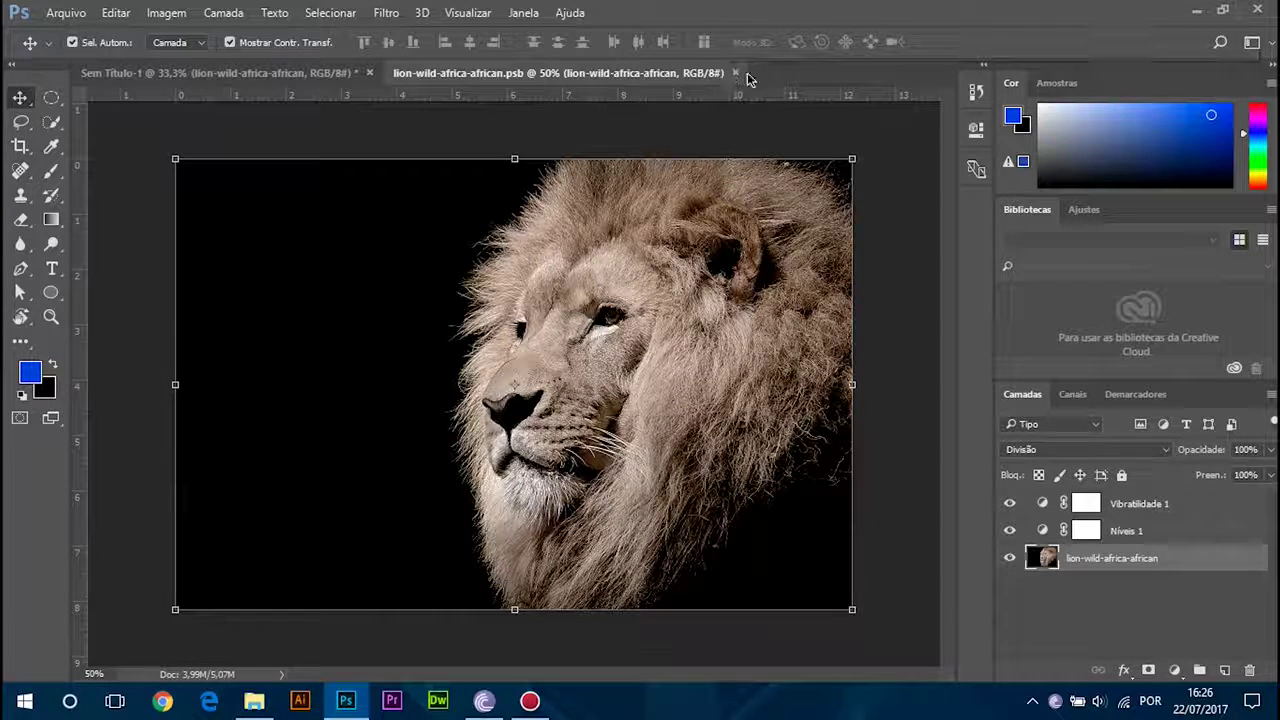
{"action": "left_click", "coordinate": [735, 73]}
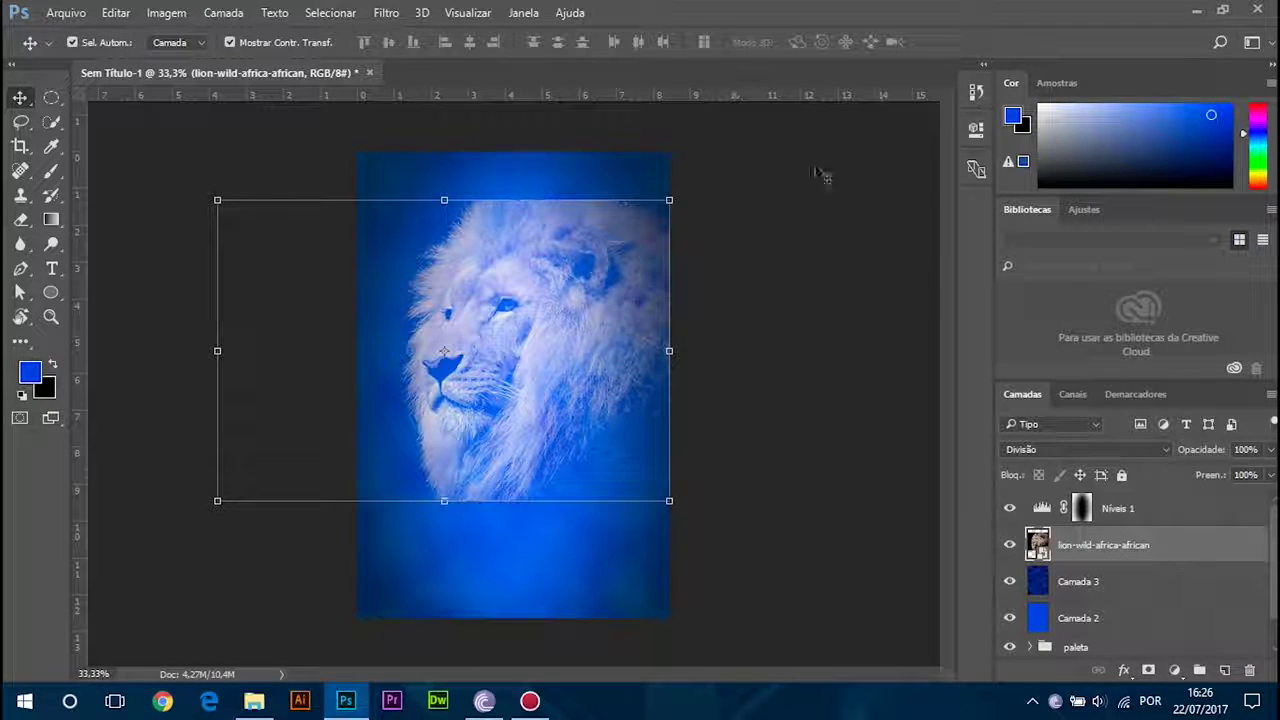
Step: Try the Normal blend mode on the lion layer in the poster and return it to Divisão
{"action": "left_click", "coordinate": [1120, 450]}
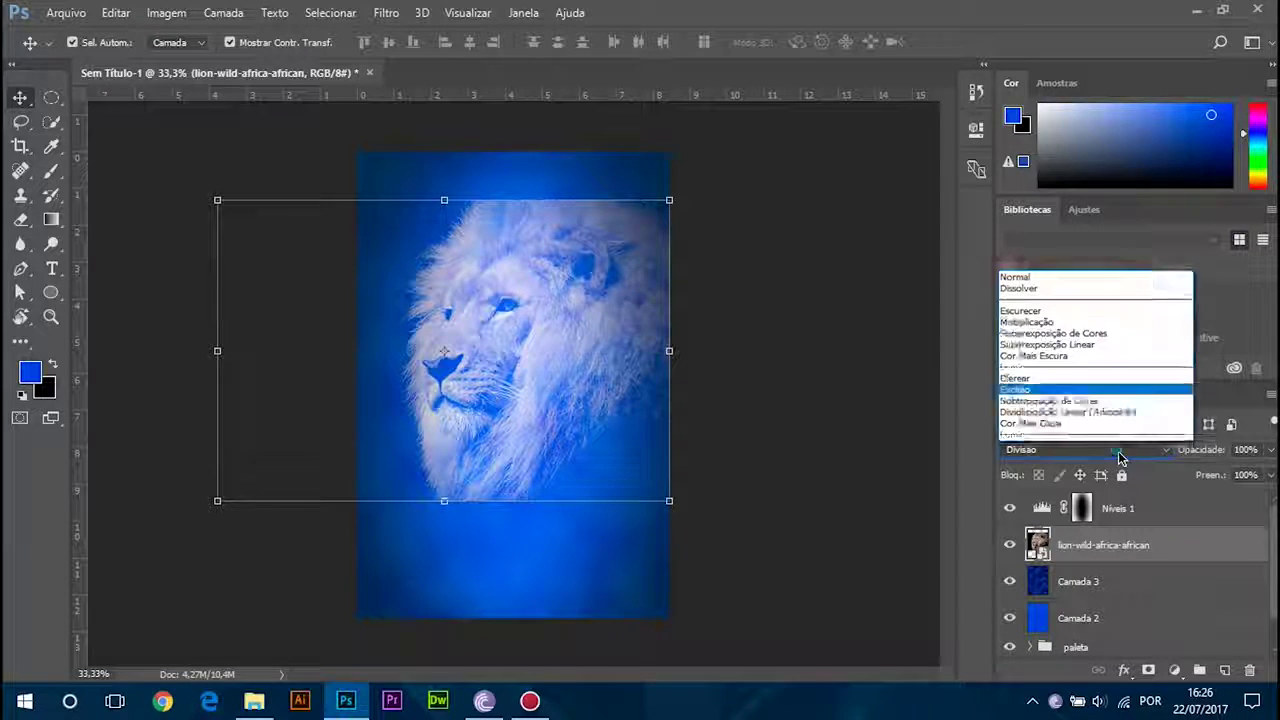
{"action": "left_click", "coordinate": [1015, 86]}
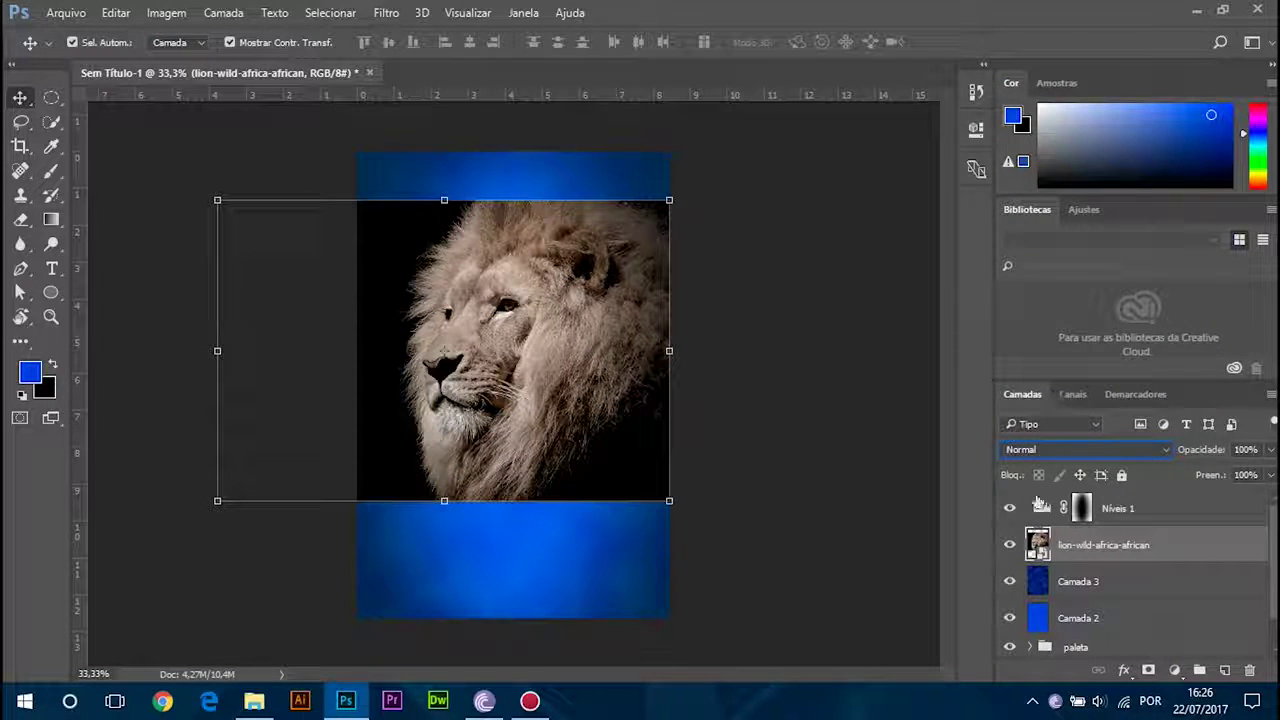
{"action": "left_click", "coordinate": [1050, 450]}
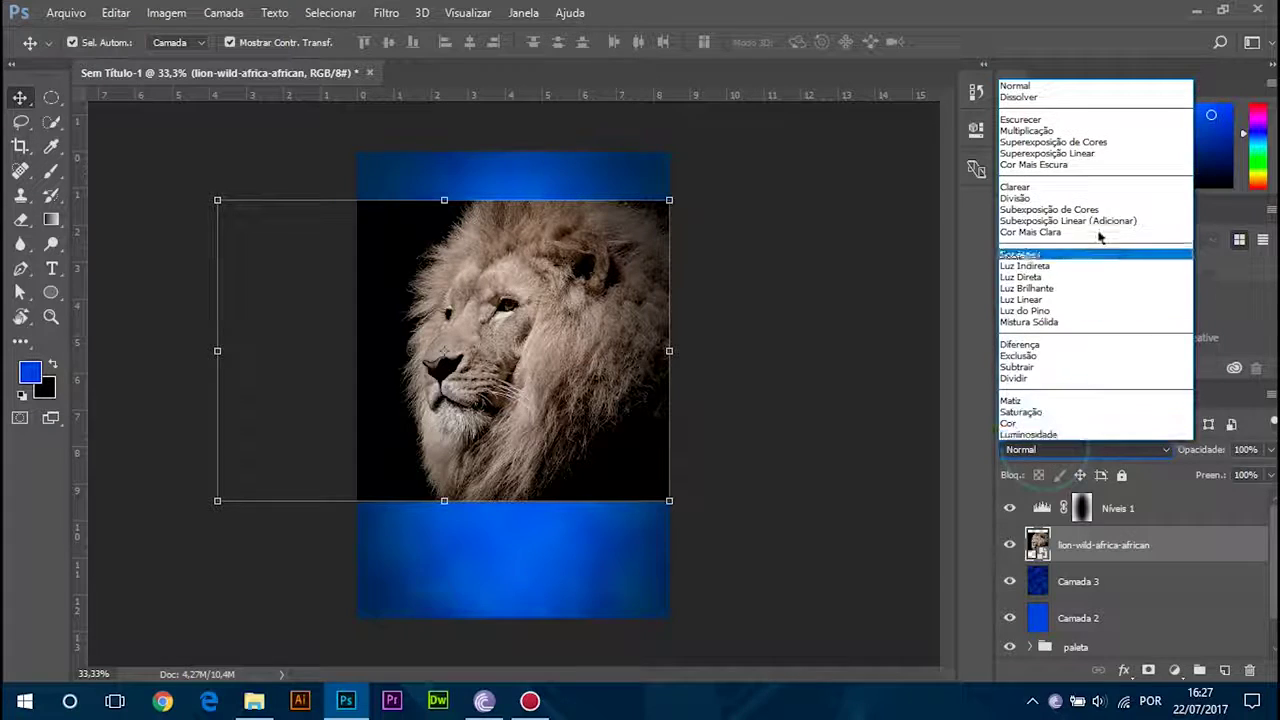
{"action": "left_click", "coordinate": [1026, 198]}
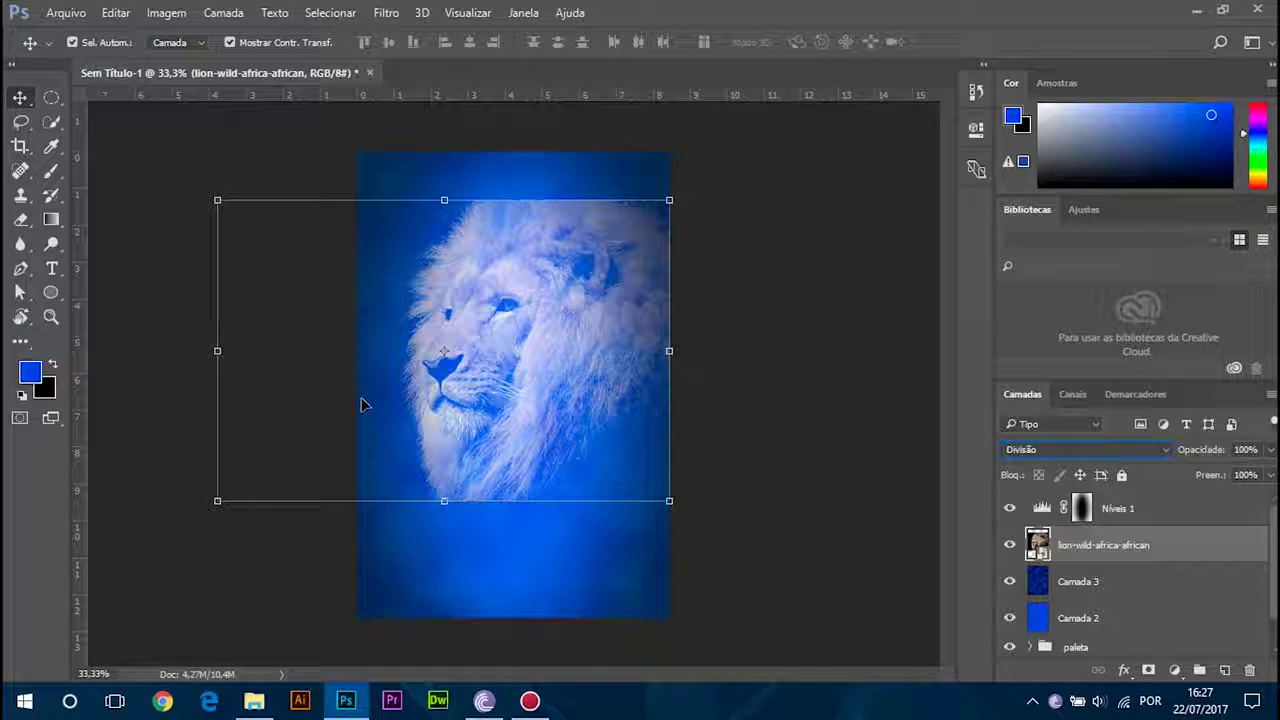
Step: Add a layer mask to the lion layer and paint black along the image's upper edge with the 13 px brush
{"action": "left_click", "coordinate": [743, 300]}
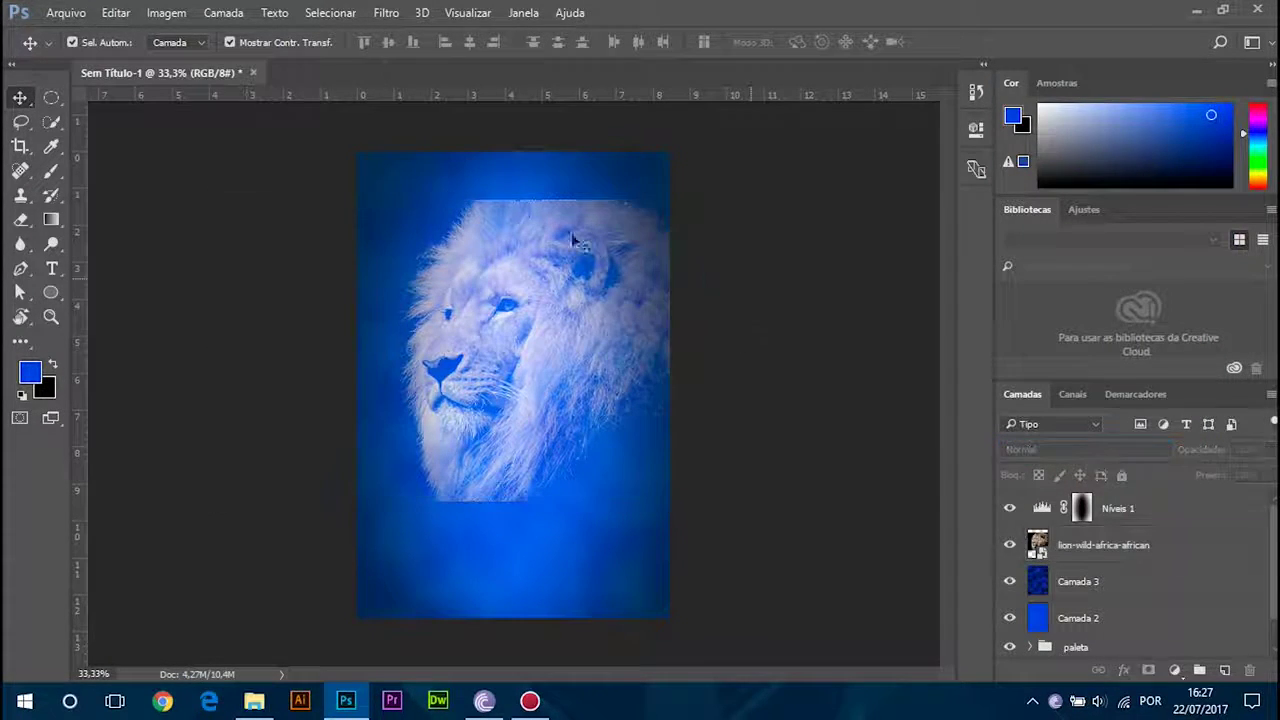
{"action": "left_click", "coordinate": [548, 278]}
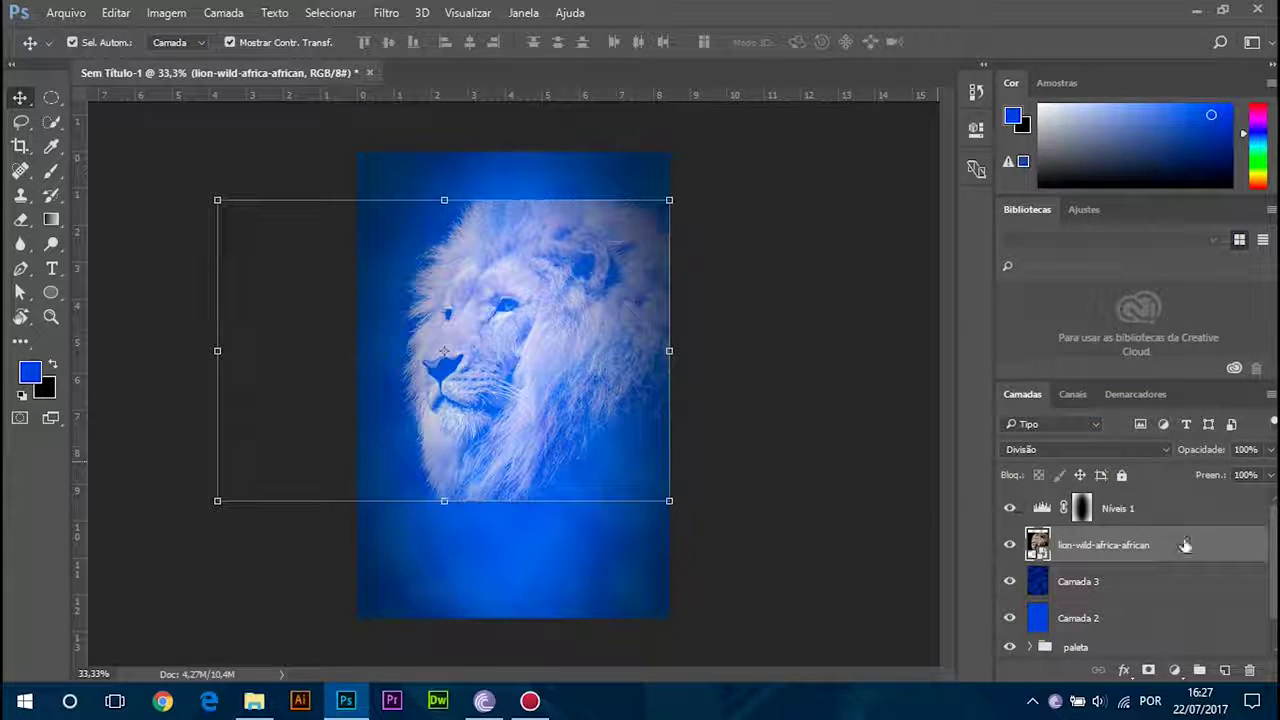
{"action": "left_click", "coordinate": [1147, 670]}
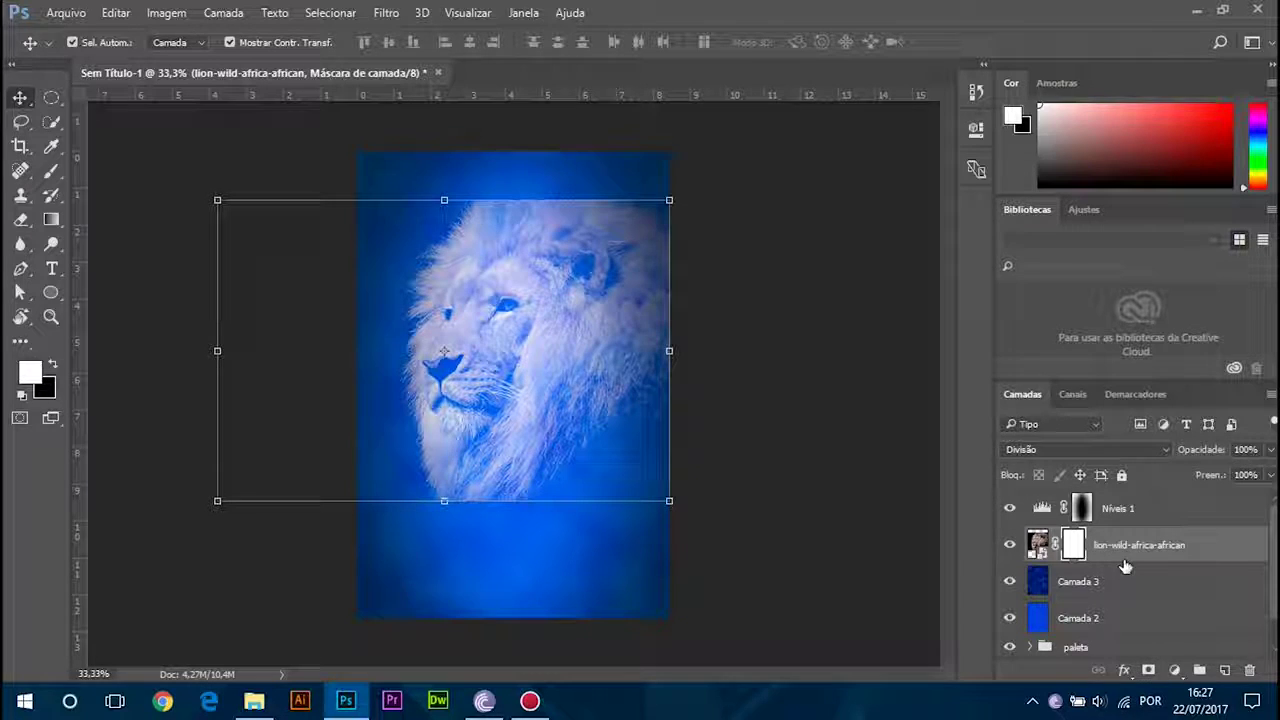
{"action": "key", "text": "b"}
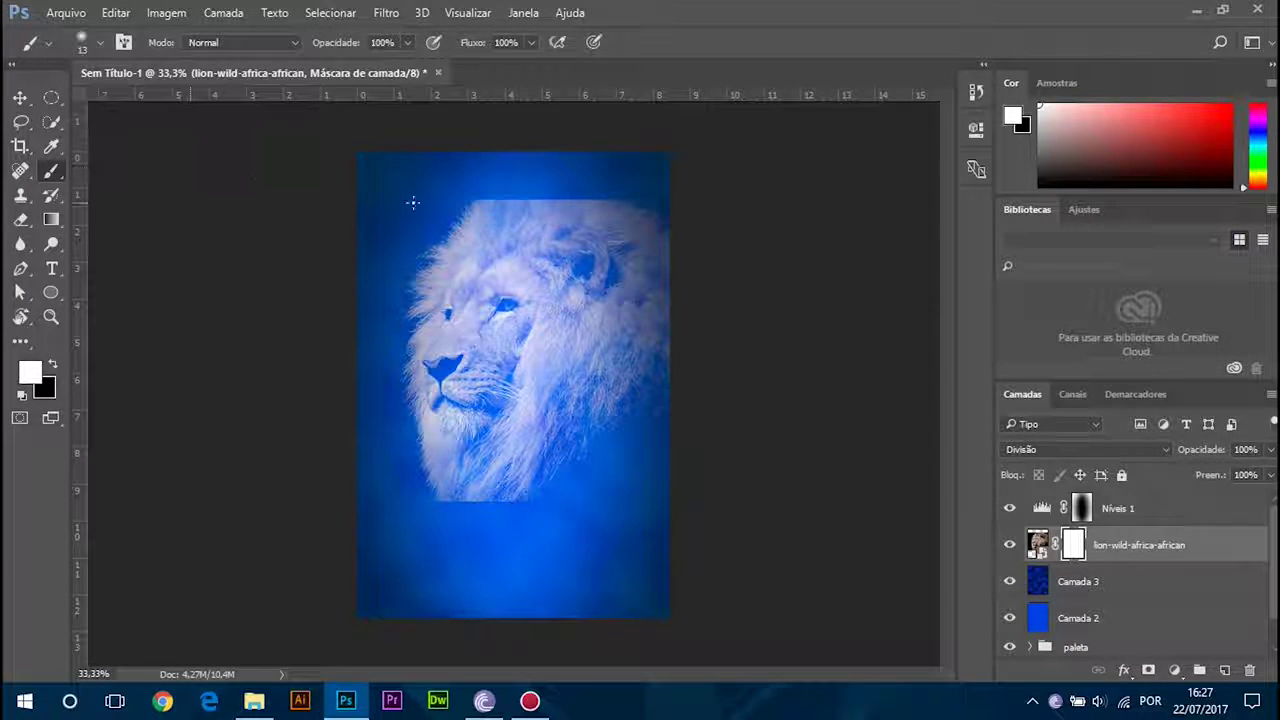
{"action": "left_click", "coordinate": [53, 366]}
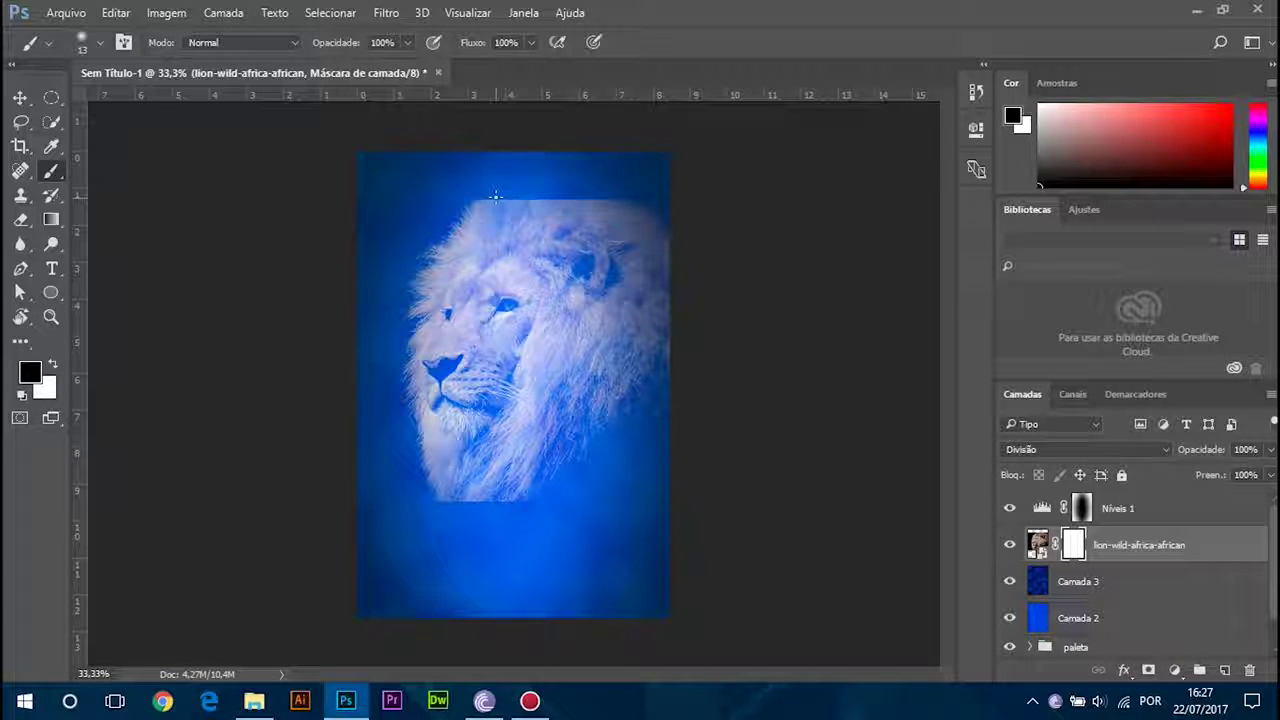
{"action": "left_click_drag", "start_coordinate": [509, 196], "coordinate": [590, 201]}
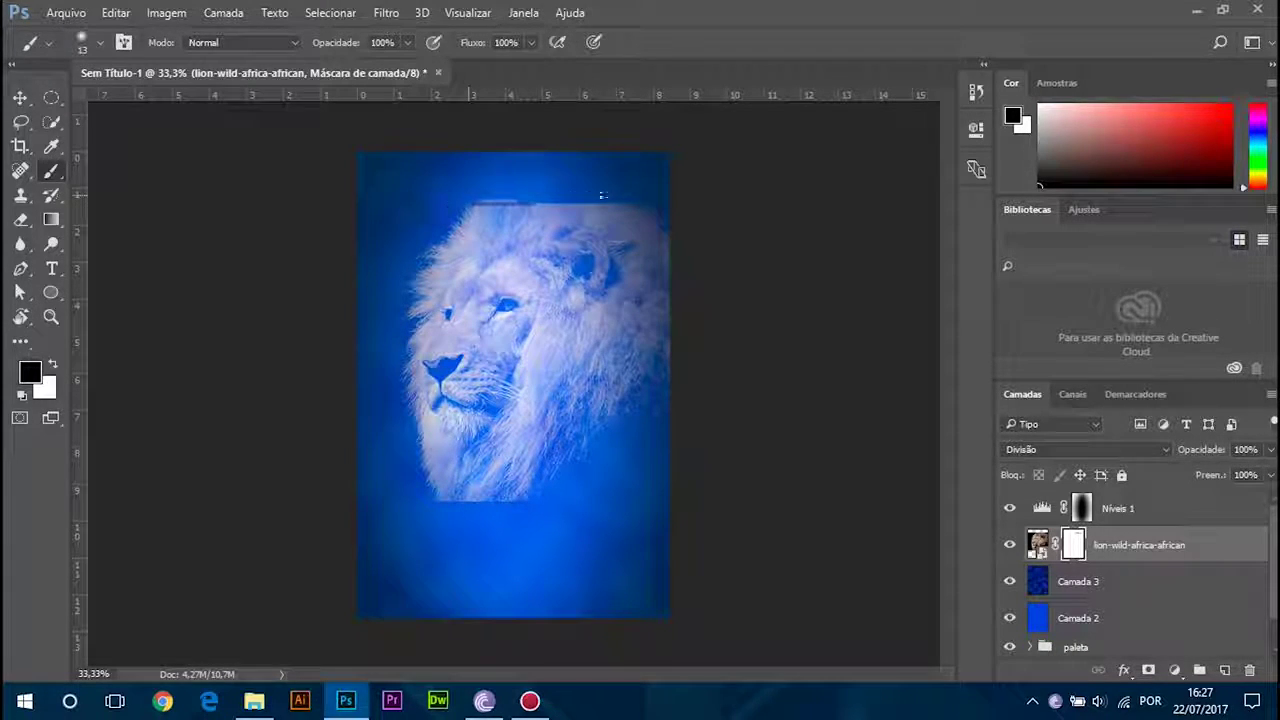
Step: Enlarge the soft brush to 53 px and mask out the hard edges above and below the lion
{"action": "left_click", "coordinate": [100, 42]}
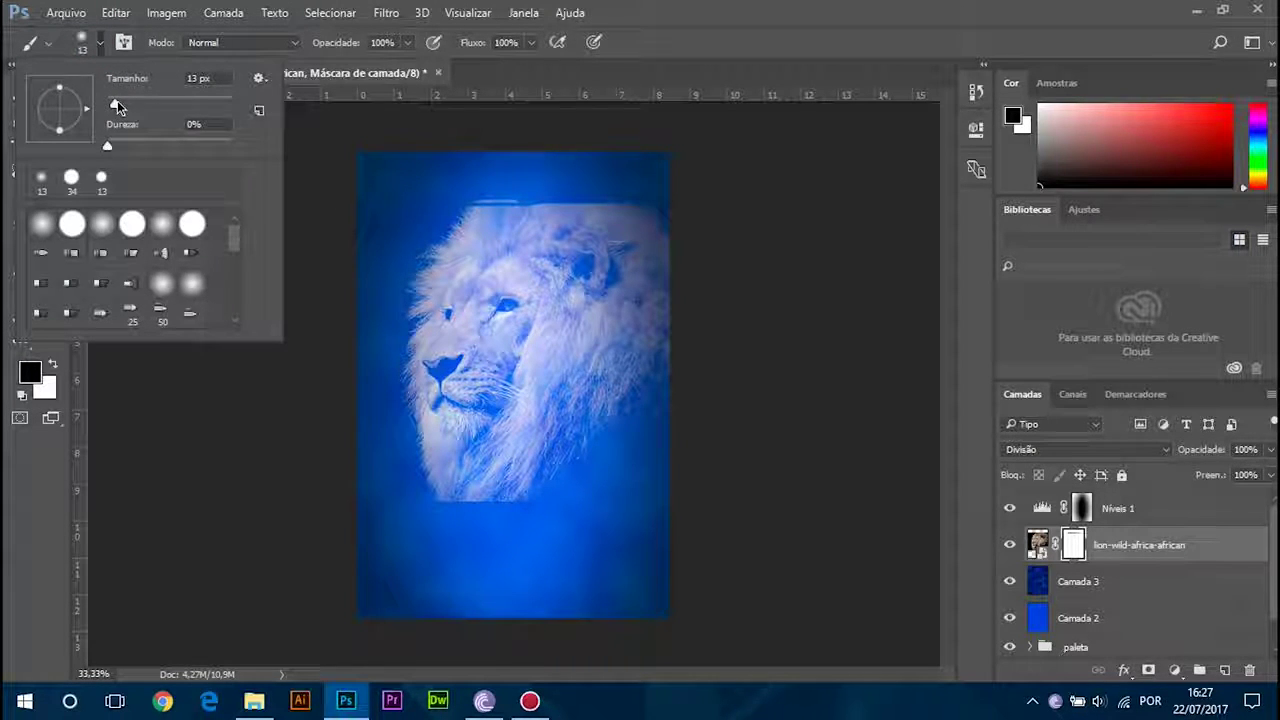
{"action": "left_click", "coordinate": [481, 183]}
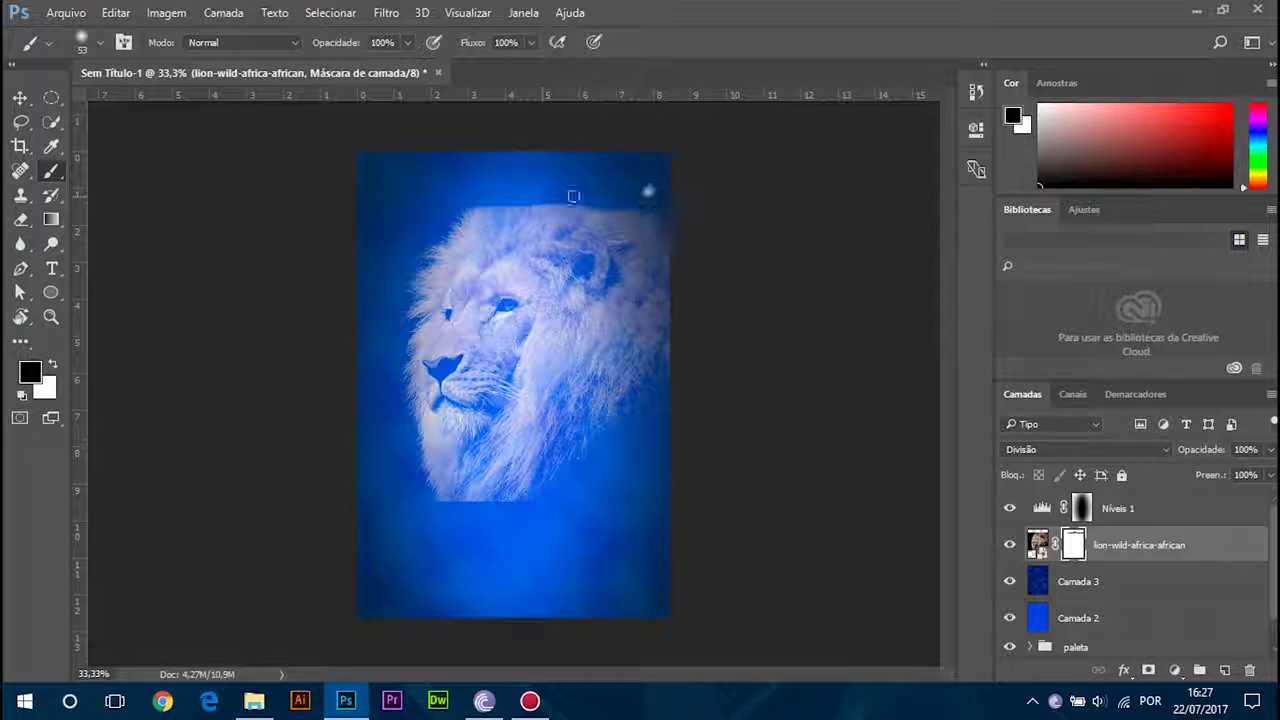
{"action": "mouse_move", "coordinate": [463, 207]}
{"action": "left_mouse_down"}
{"action": "mouse_move", "coordinate": [674, 214]}
{"action": "mouse_move", "coordinate": [440, 206]}
{"action": "left_mouse_up"}
{"action": "mouse_move", "coordinate": [606, 490]}
{"action": "left_mouse_down"}
{"action": "mouse_move", "coordinate": [564, 504]}
{"action": "mouse_move", "coordinate": [330, 502]}
{"action": "left_mouse_up"}
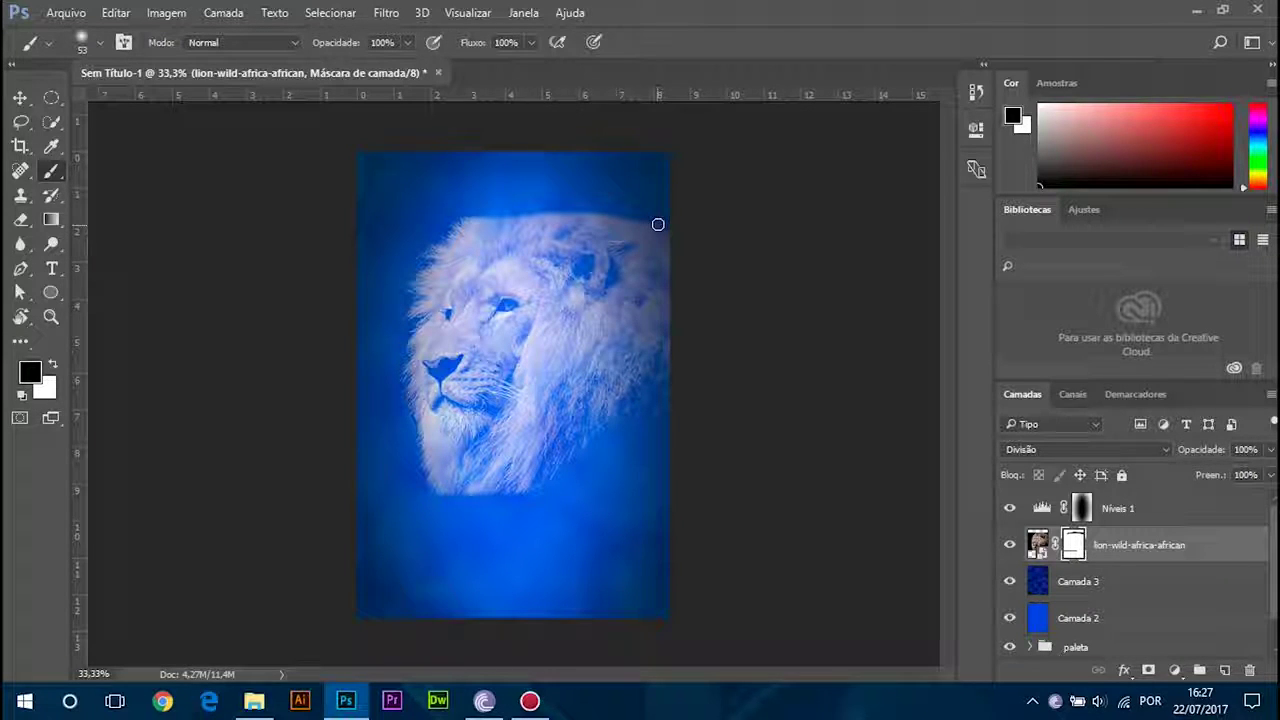
Step: Select the lion layer's image instead of its mask and reduce the layer opacity to 72%
{"action": "left_click", "coordinate": [1038, 545]}
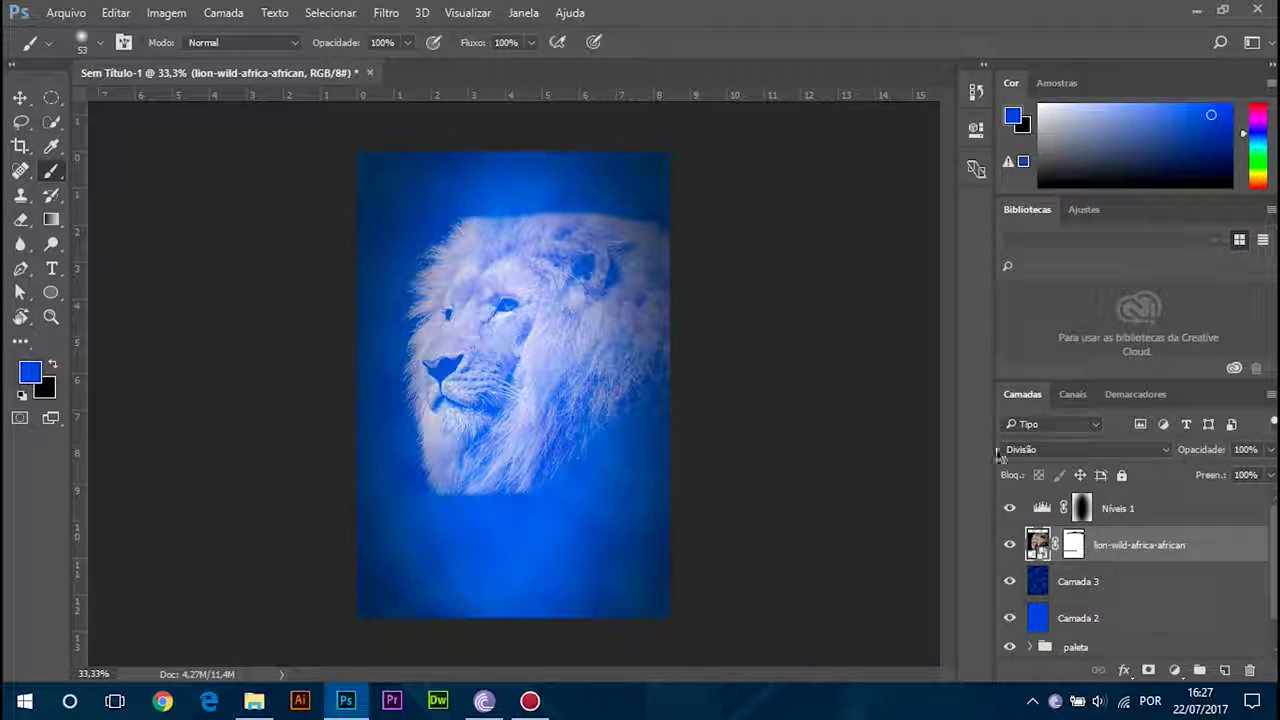
{"action": "left_click", "coordinate": [1270, 449]}
{"action": "left_click_drag", "start_coordinate": [1265, 471], "coordinate": [1244, 474]}
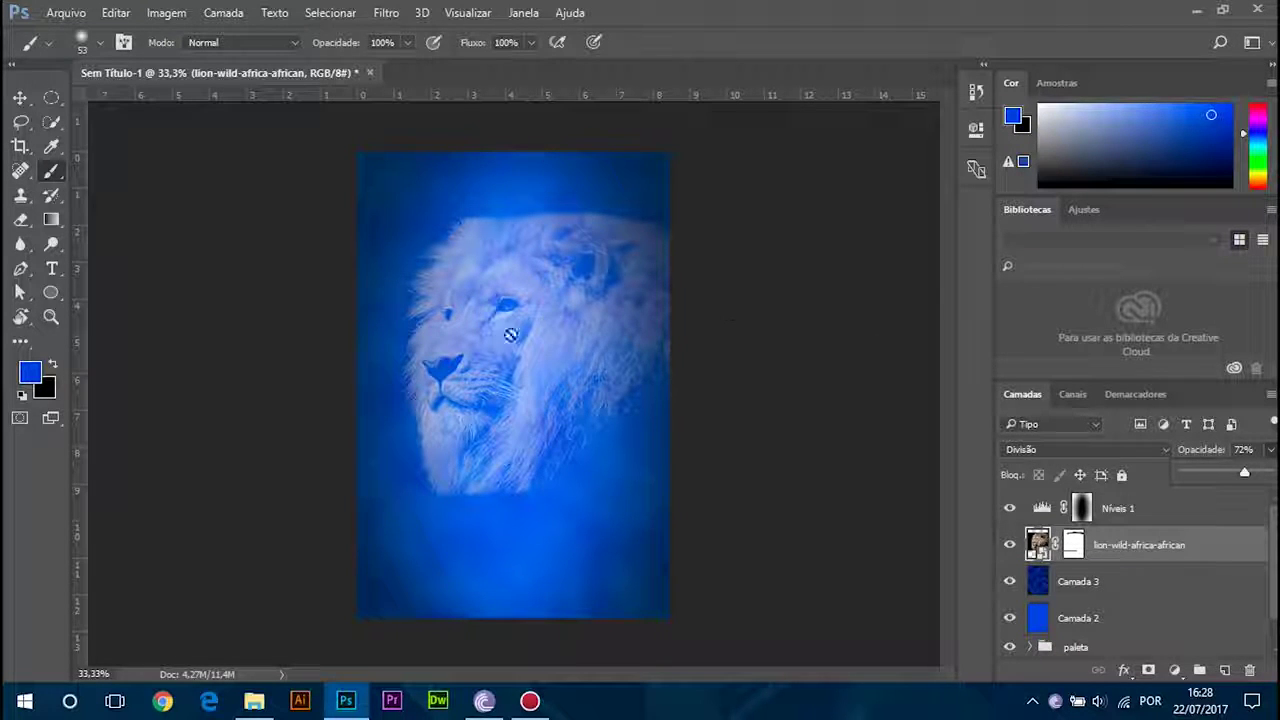
Step: Move the lion toward the poster's right side with Free Transform, to about X 500 px and Y 614 px
{"action": "key", "text": "ctrl+t"}
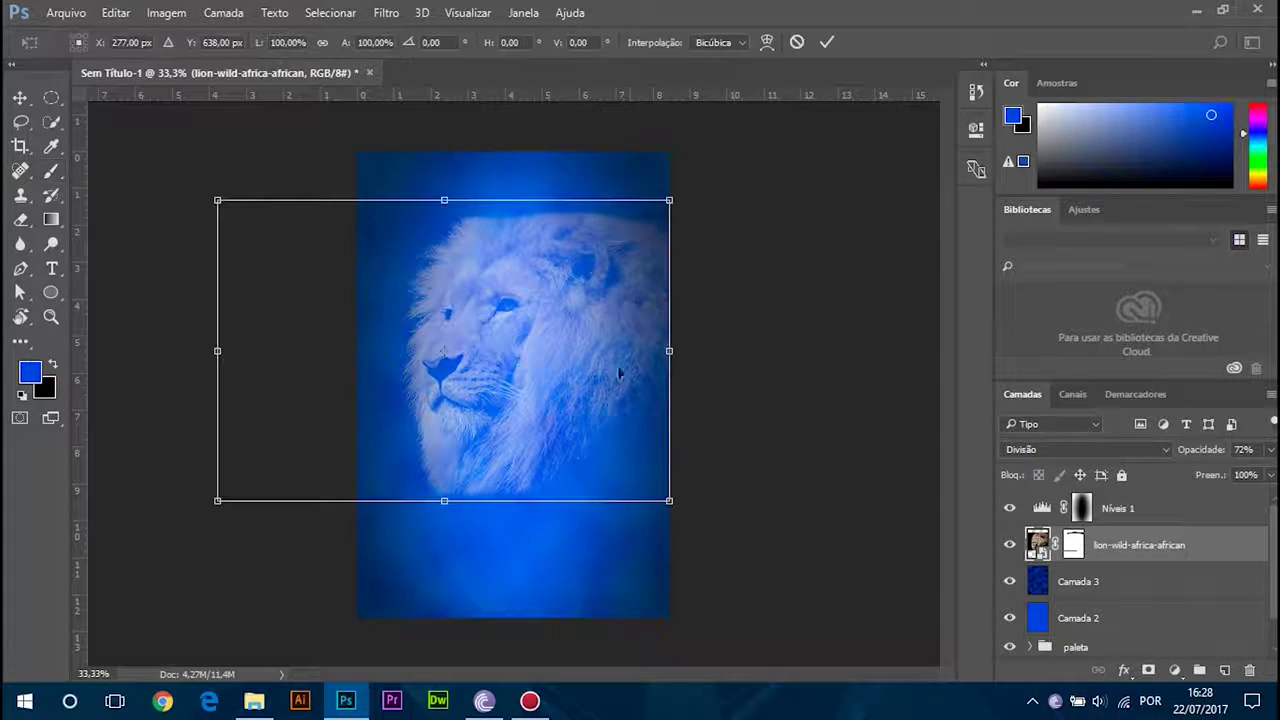
{"action": "left_click_drag", "start_coordinate": [536, 364], "coordinate": [596, 351]}
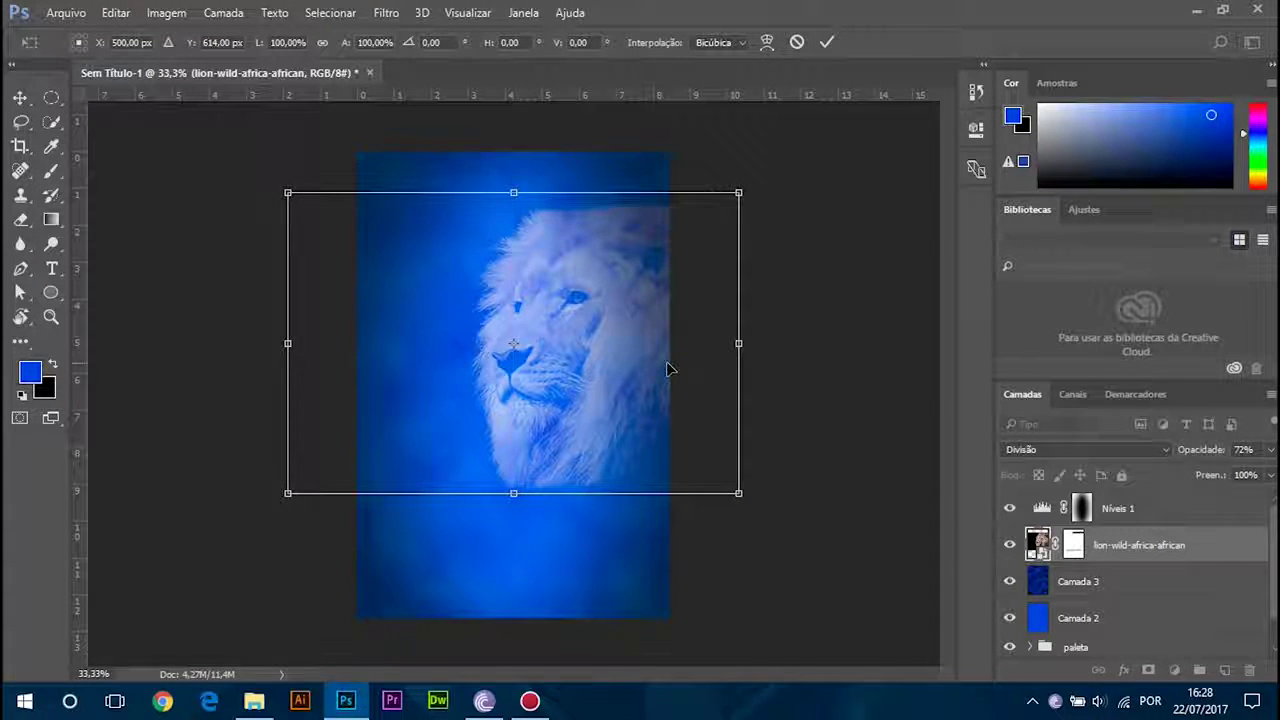
{"action": "key", "text": "Return"}
{"action": "key", "text": "b"}
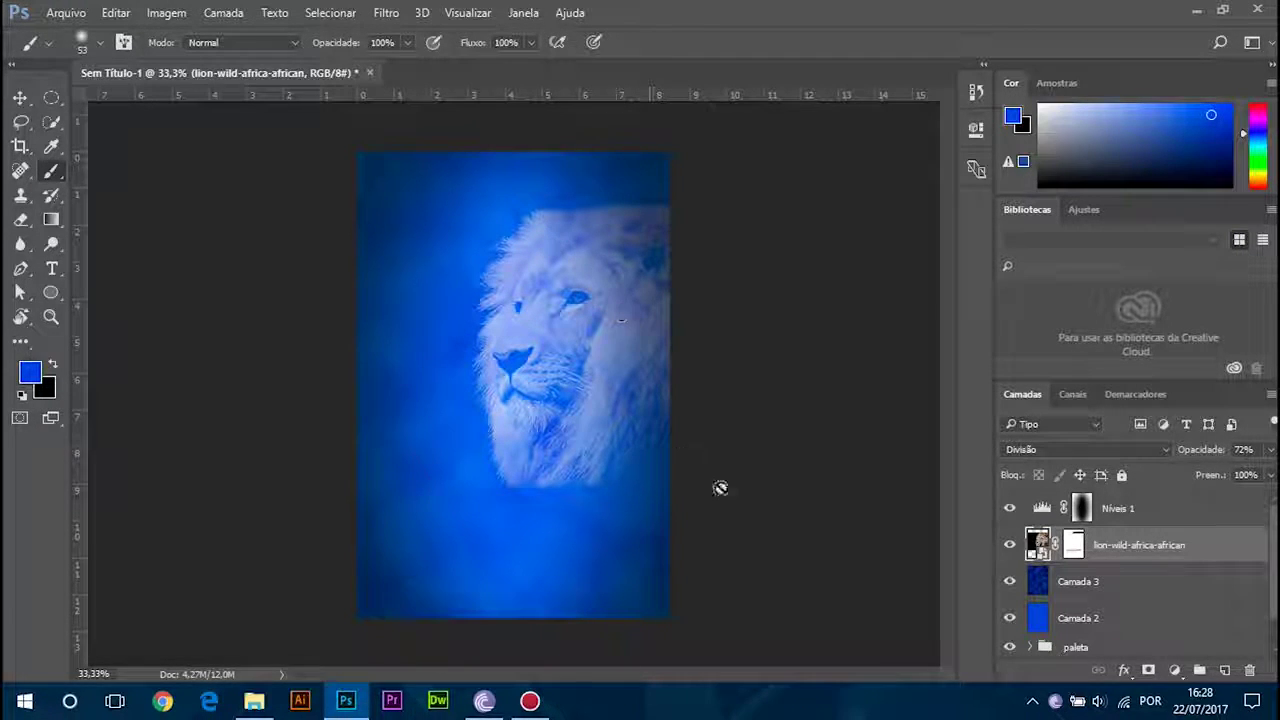
Step: Place the cloud_14 image from the file explorer into the poster above the lion layer
{"action": "left_click", "coordinate": [254, 700]}
{"action": "left_click_drag", "start_coordinate": [389, 232], "coordinate": [466, 410]}
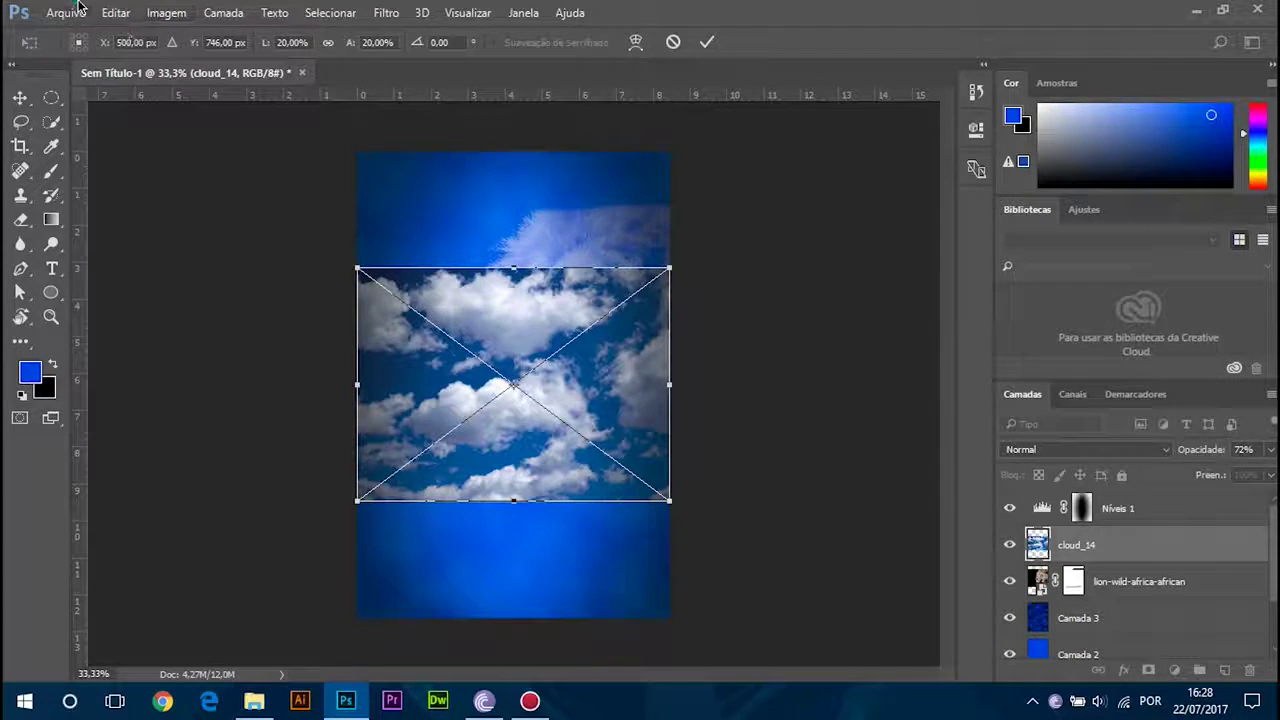
{"action": "left_click", "coordinate": [72, 11]}
{"action": "left_click", "coordinate": [688, 250]}
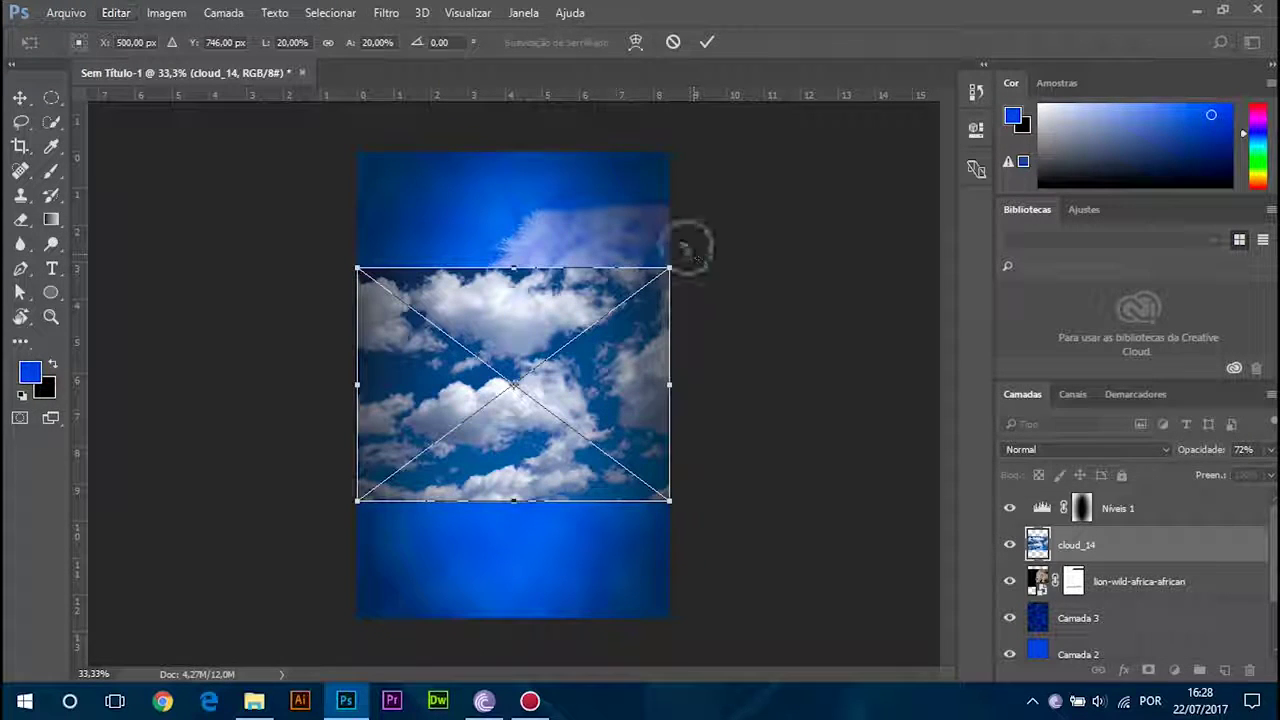
{"action": "double_click", "coordinate": [608, 350]}
{"action": "left_click", "coordinate": [748, 276]}
{"action": "left_click", "coordinate": [532, 388]}
Step: Scale the cloud_14 layer proportionally to about 41,3% so it covers the poster, and set its blend mode to Divisão
{"action": "key", "text": "ctrl+t"}
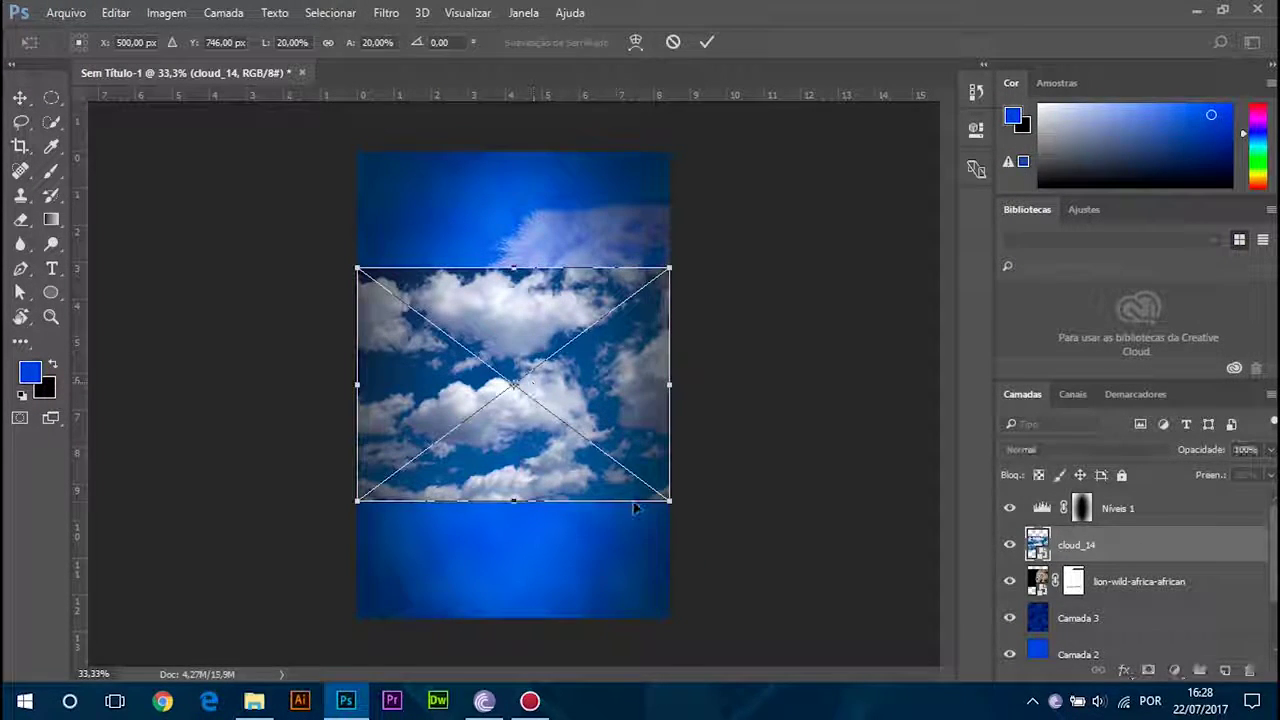
{"action": "left_click_drag", "start_coordinate": [676, 502], "coordinate": [928, 615]}
{"action": "left_click_drag", "start_coordinate": [889, 663], "coordinate": [839, 627]}
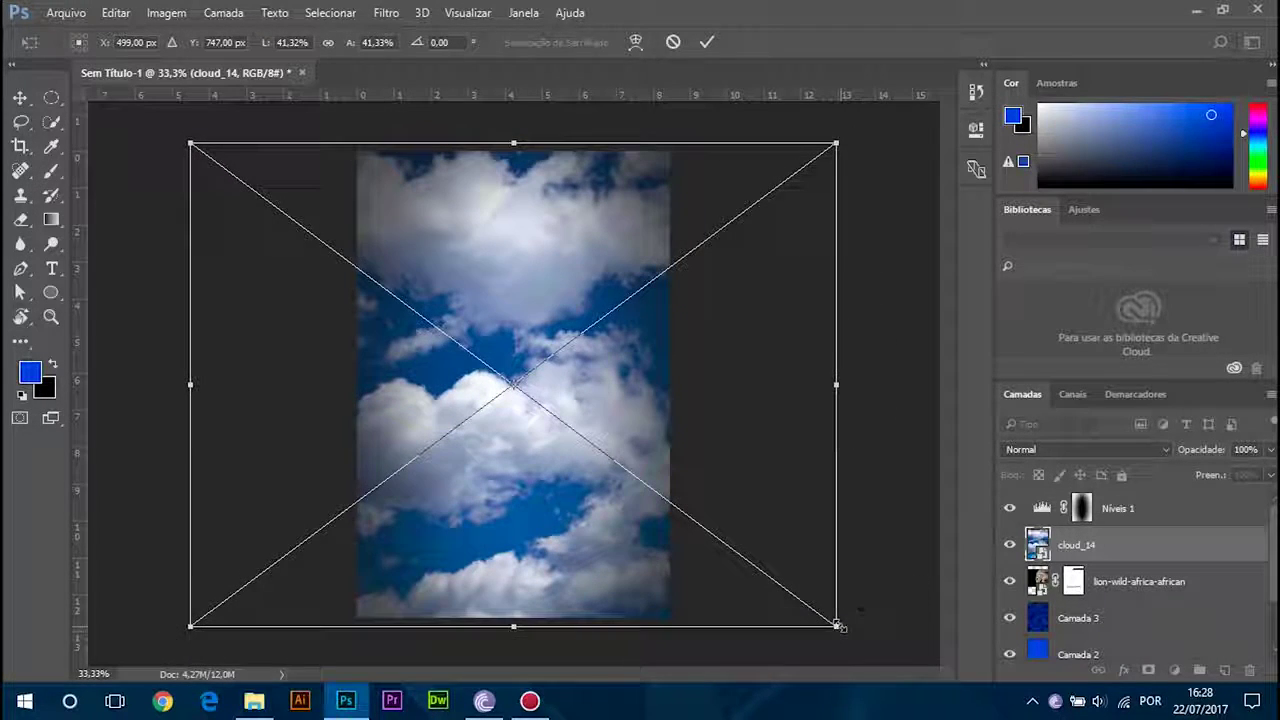
{"action": "key", "text": "Return"}
{"action": "left_click", "coordinate": [1034, 452]}
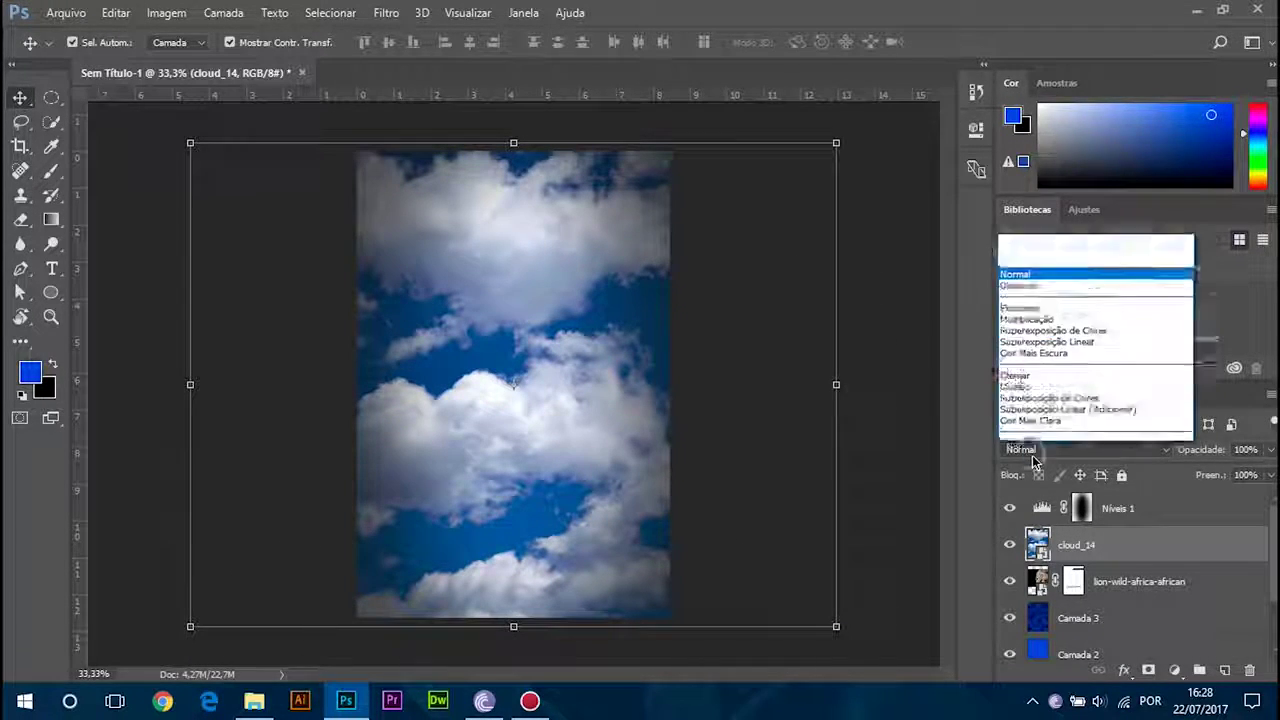
{"action": "left_click", "coordinate": [1019, 193]}
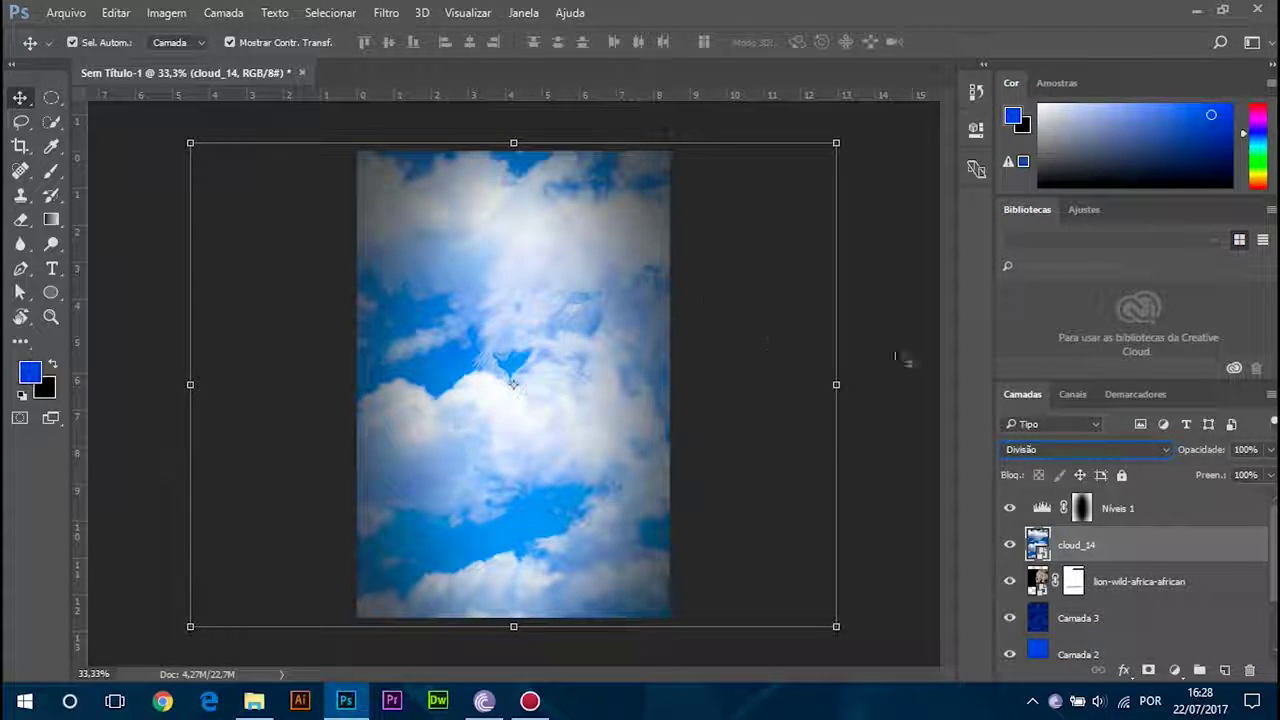
Step: Try the Clarear blend mode on the cloud_14 layer and return it to Divisão
{"action": "left_click", "coordinate": [1072, 449]}
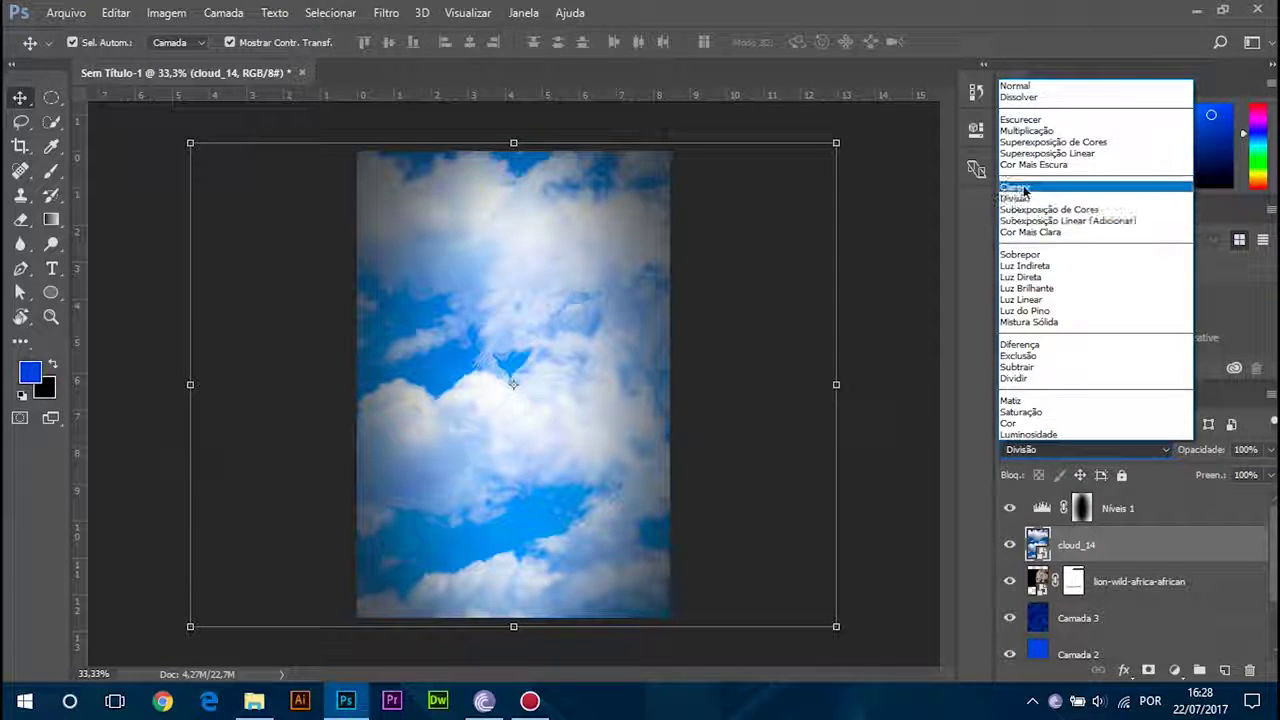
{"action": "left_click", "coordinate": [1015, 188]}
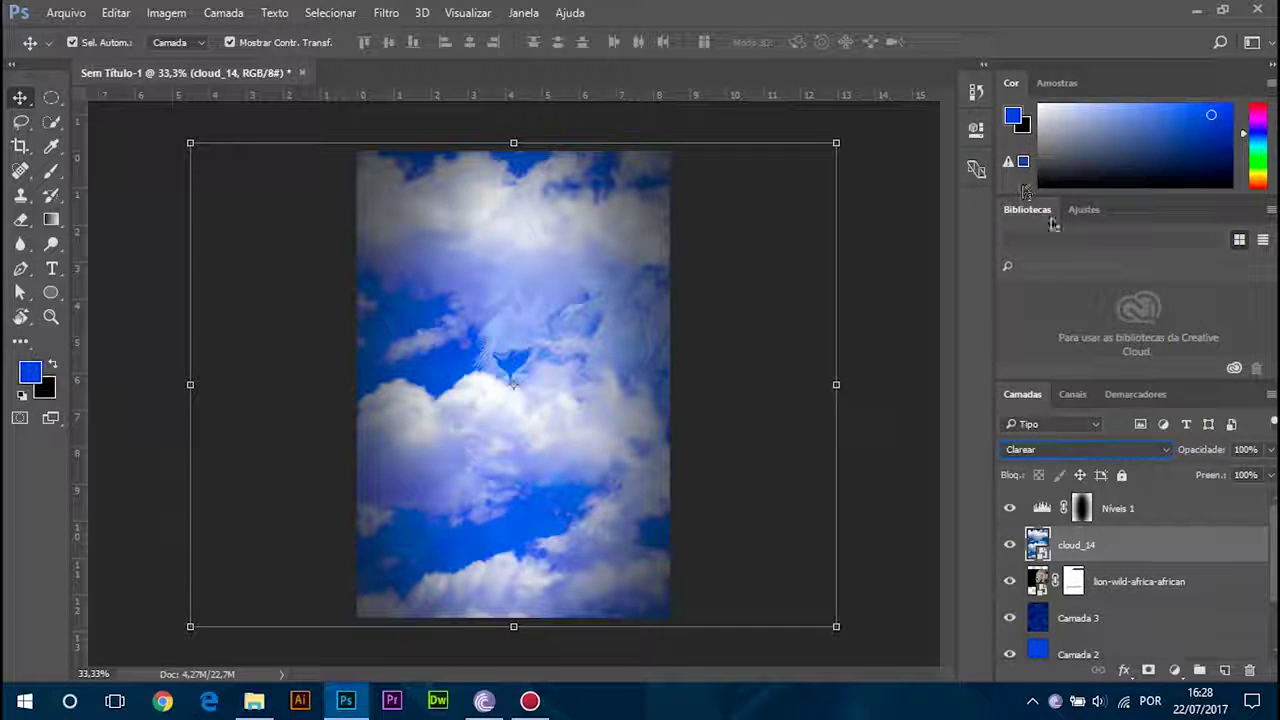
{"action": "left_click", "coordinate": [1054, 449]}
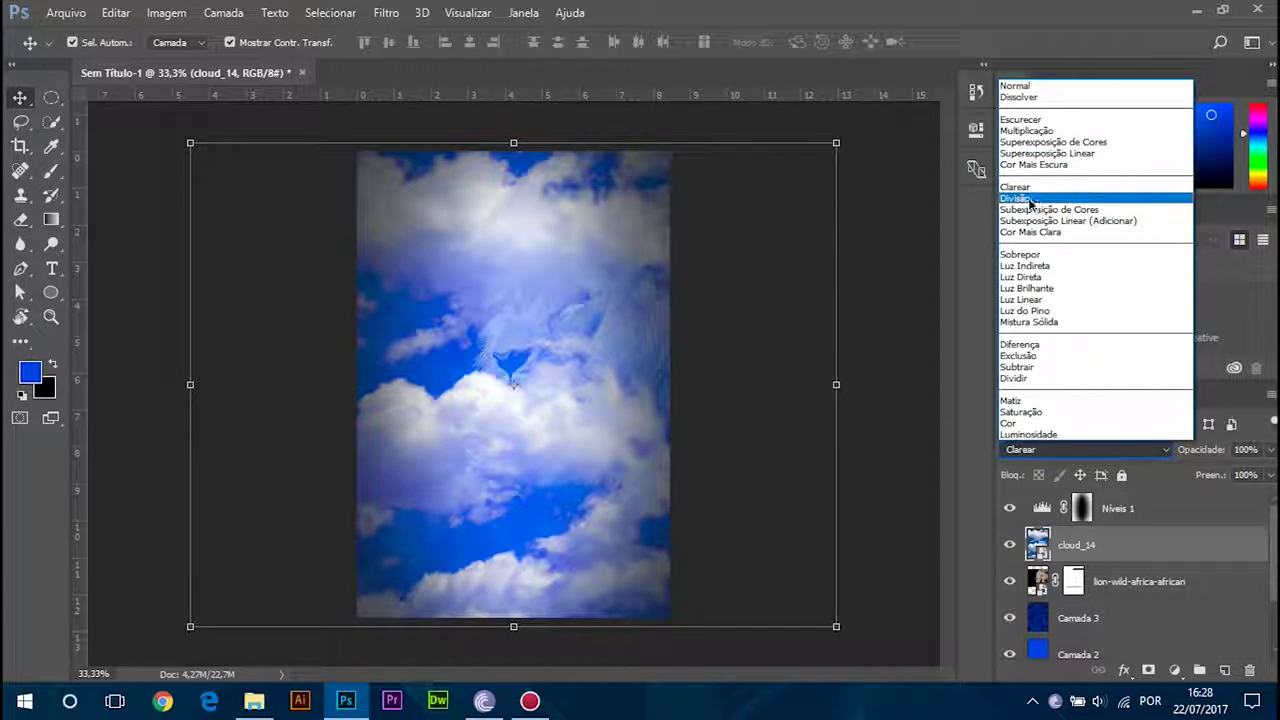
{"action": "left_click", "coordinate": [1016, 198]}
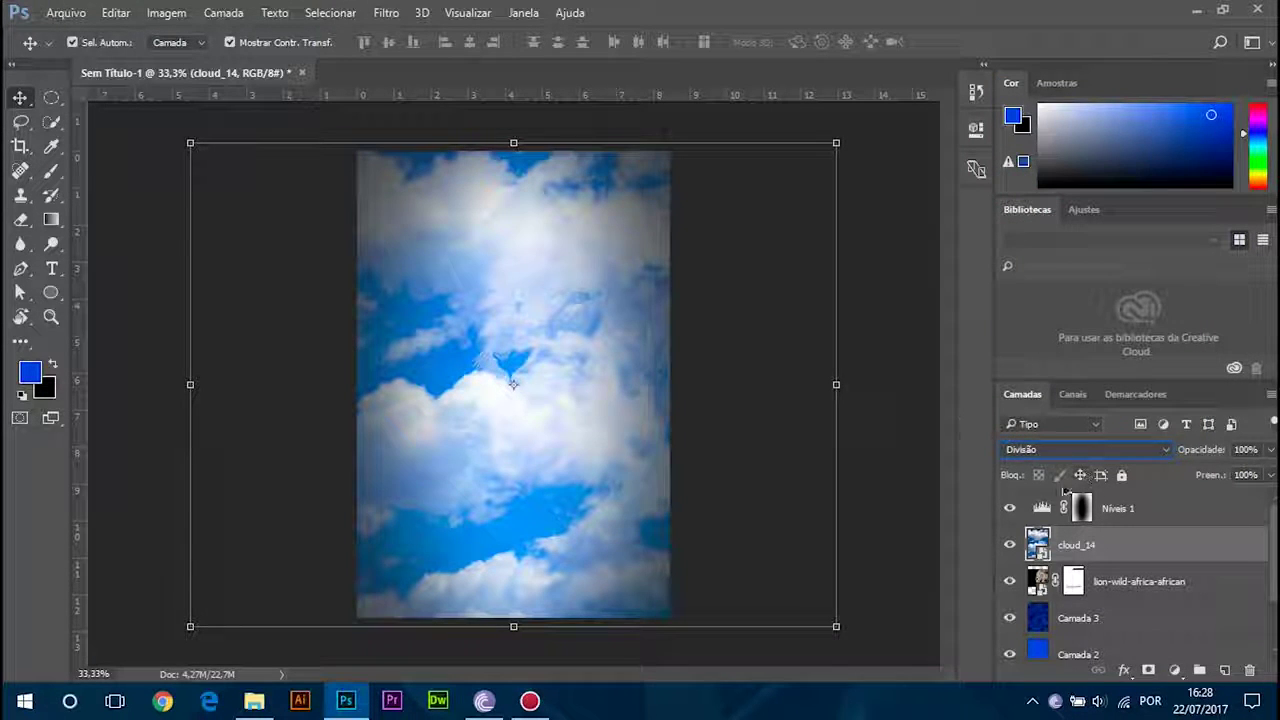
Step: Reduce the cloud_14 layer's opacity to 34%
{"action": "left_click", "coordinate": [1270, 449]}
{"action": "left_click_drag", "start_coordinate": [1264, 472], "coordinate": [1212, 468]}
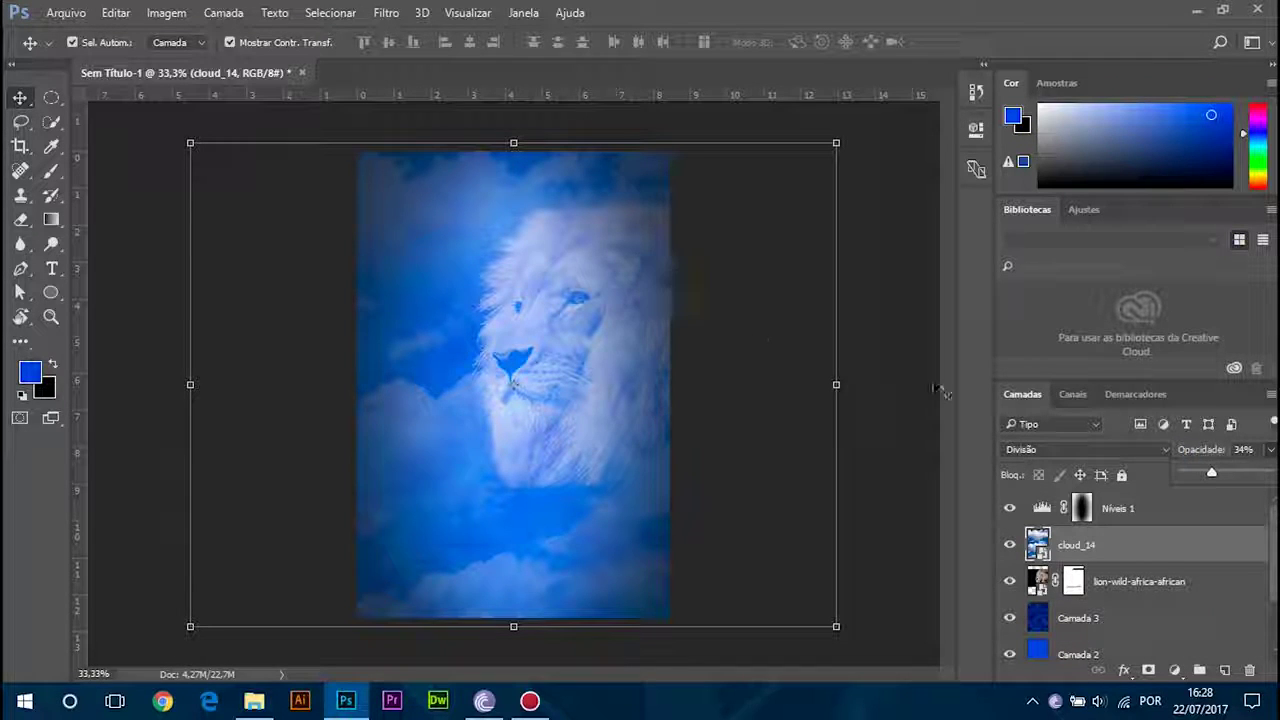
{"action": "left_click", "coordinate": [1090, 547]}
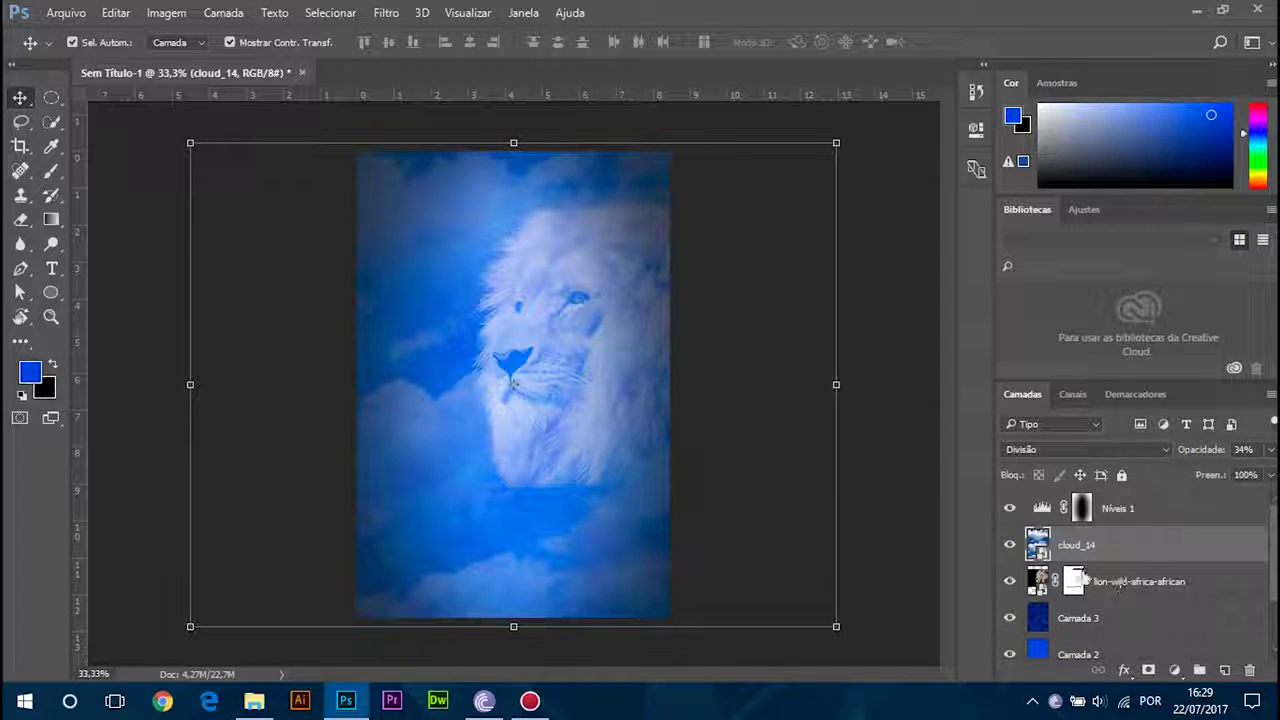
Step: Move the lion layer above cloud_14 in the layer order and raise its opacity to 84%
{"action": "left_click_drag", "start_coordinate": [1040, 585], "coordinate": [1037, 543]}
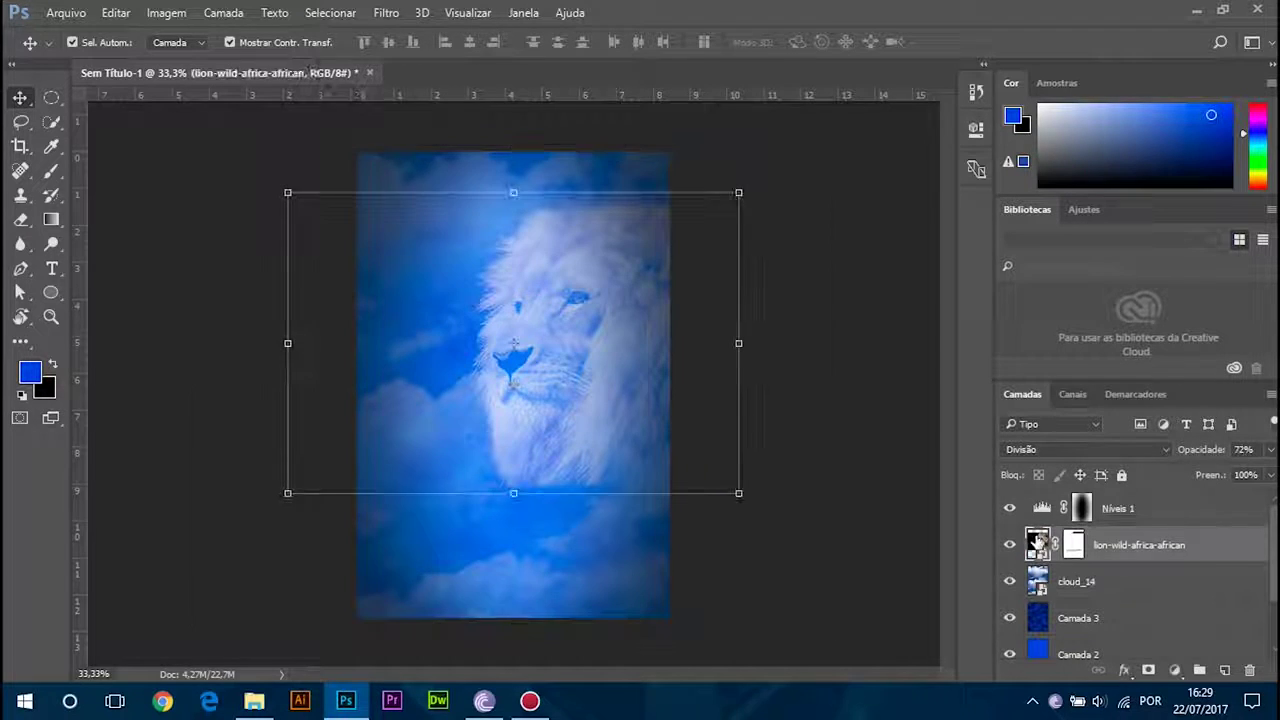
{"action": "left_click", "coordinate": [840, 330]}
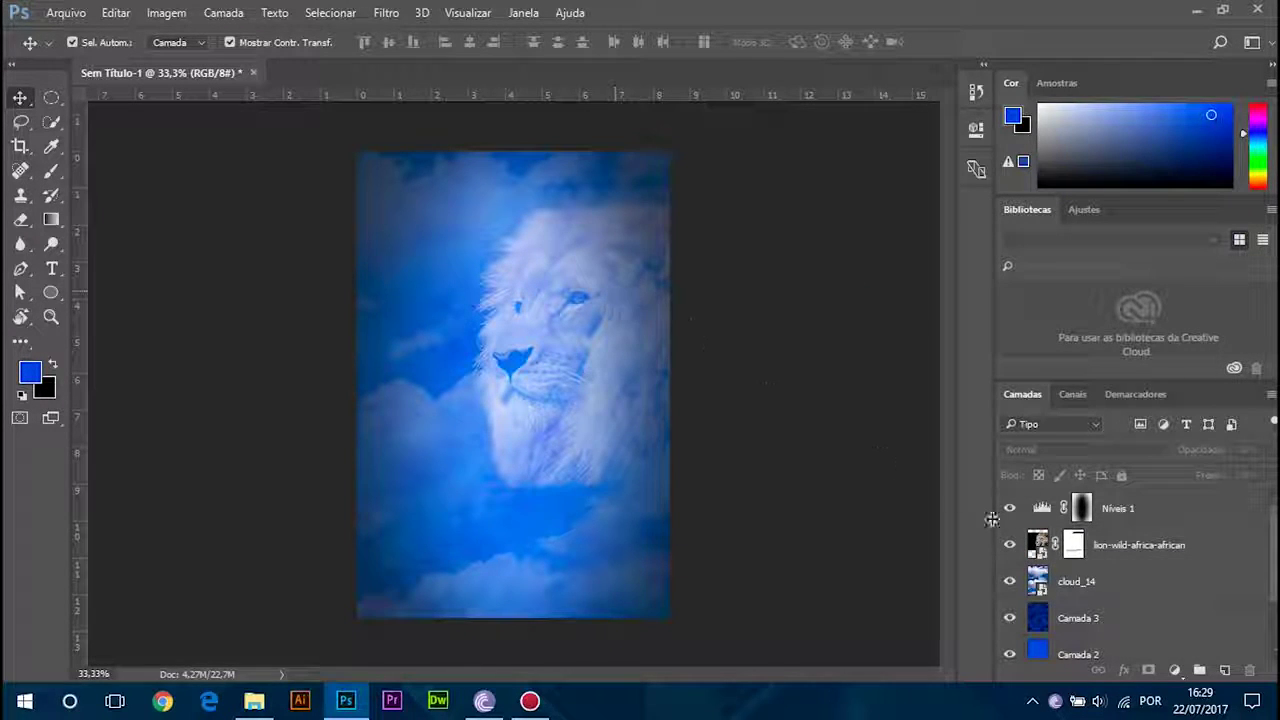
{"action": "left_click", "coordinate": [1040, 545]}
{"action": "left_click", "coordinate": [1270, 450]}
{"action": "left_click_drag", "start_coordinate": [1244, 471], "coordinate": [1258, 482]}
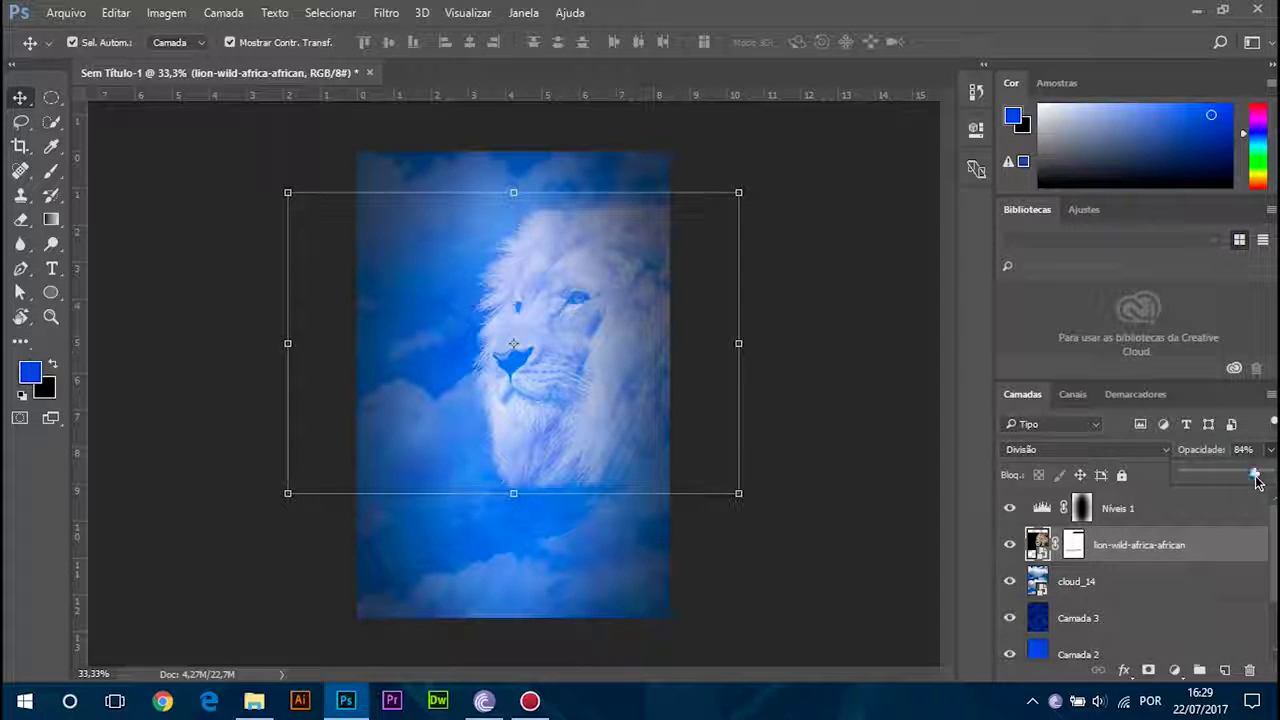
{"action": "left_click", "coordinate": [848, 294]}
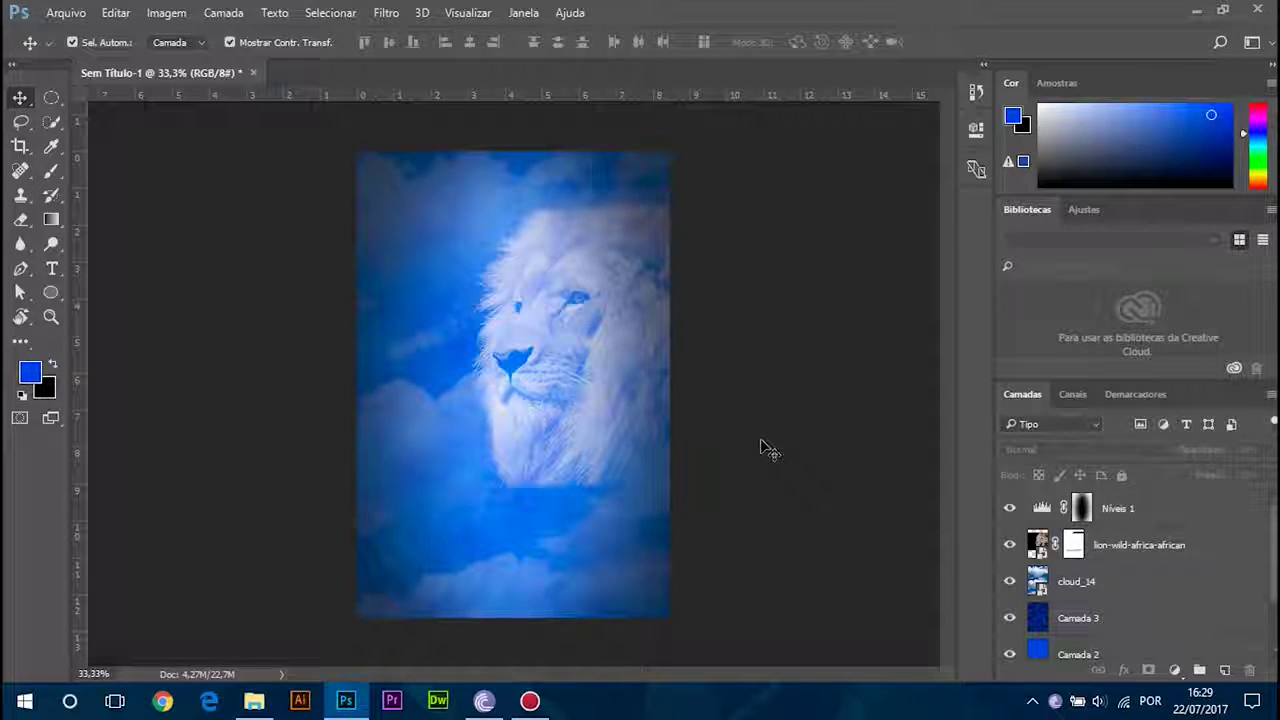
Step: Place the vm3pr2.jpg image from the file explorer into the poster and enlarge it proportionally to cover the whole page
{"action": "key", "text": "alt+Tab"}
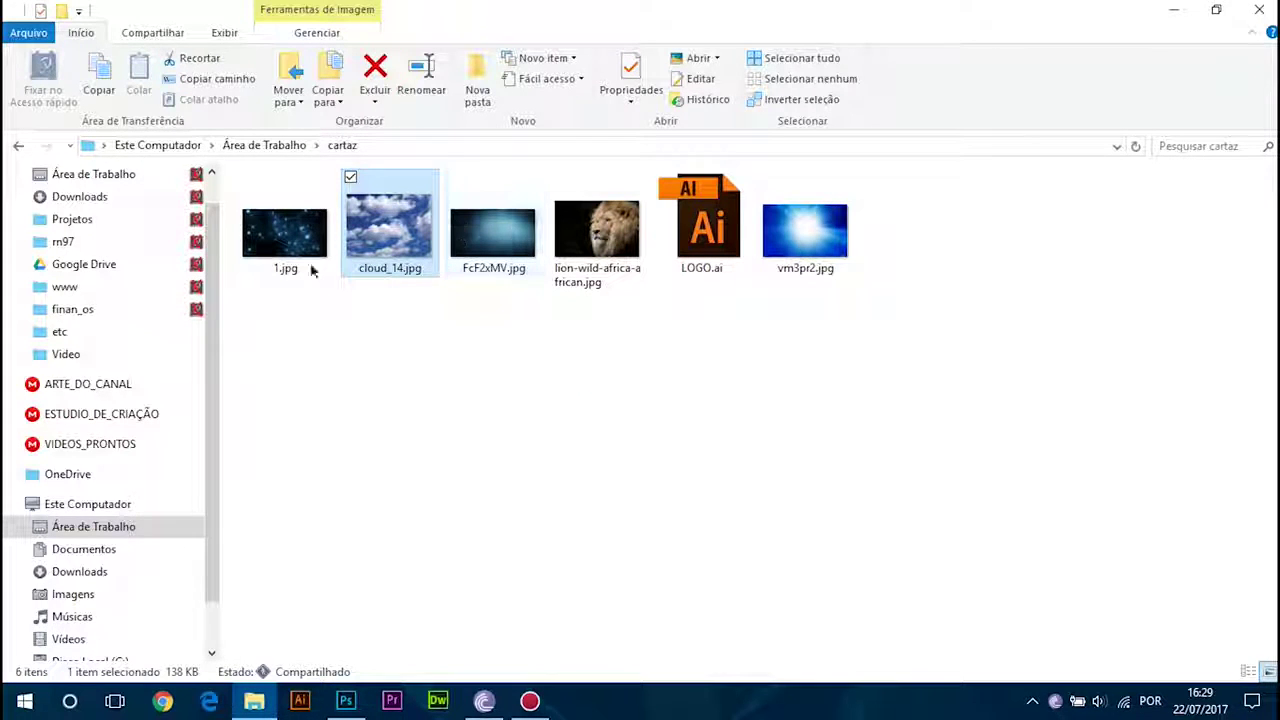
{"action": "left_click", "coordinate": [246, 248]}
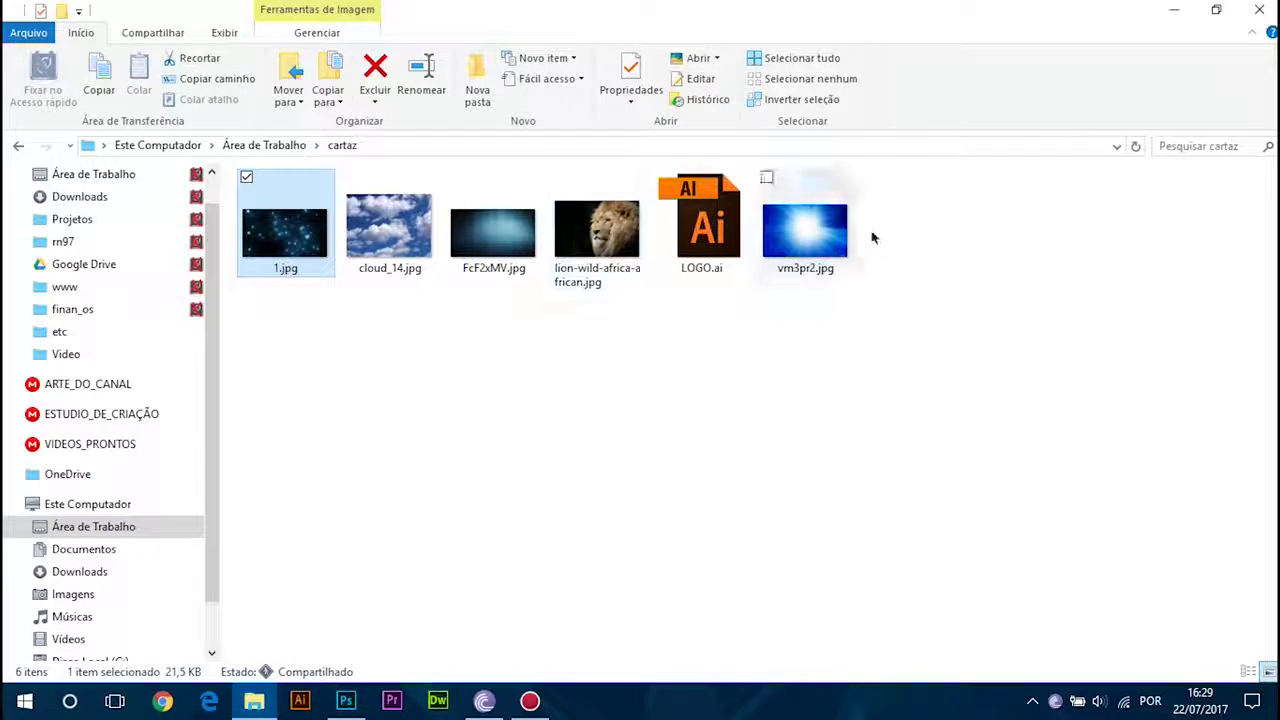
{"action": "left_click", "coordinate": [803, 238]}
{"action": "left_click_drag", "start_coordinate": [816, 233], "coordinate": [514, 338]}
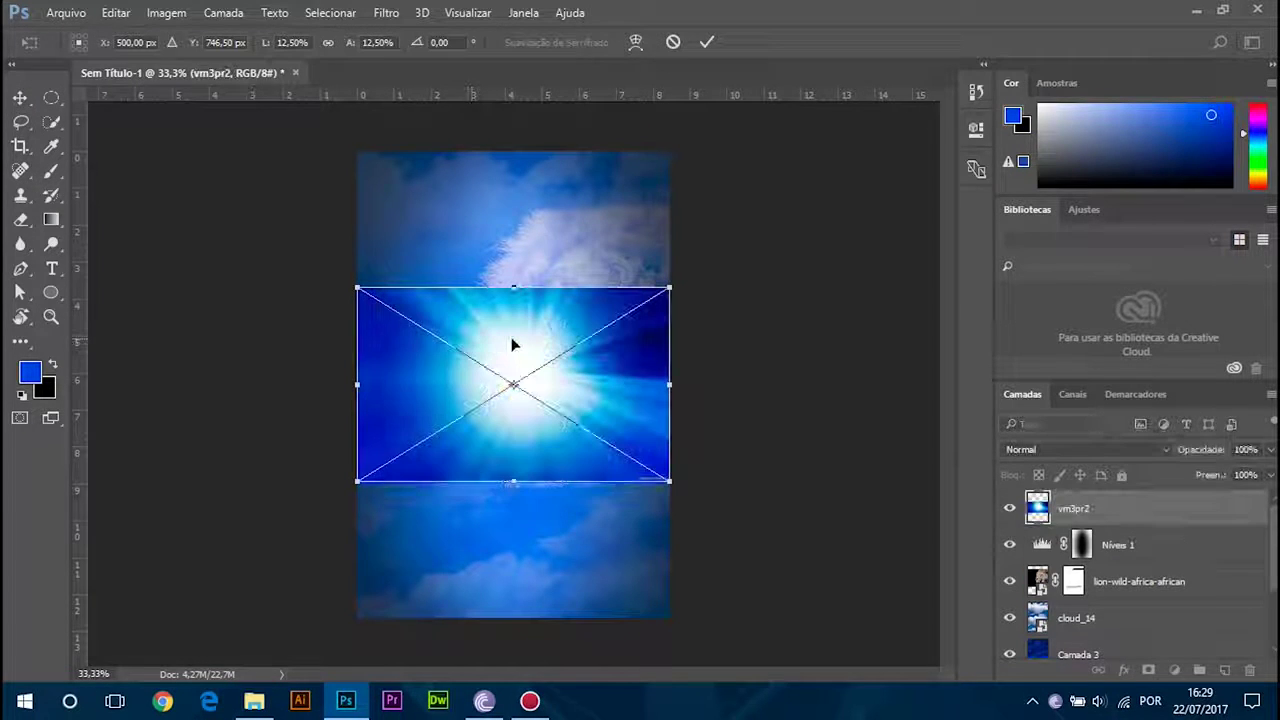
{"action": "left_click_drag", "start_coordinate": [670, 482], "coordinate": [931, 651]}
{"action": "key", "text": "Return"}
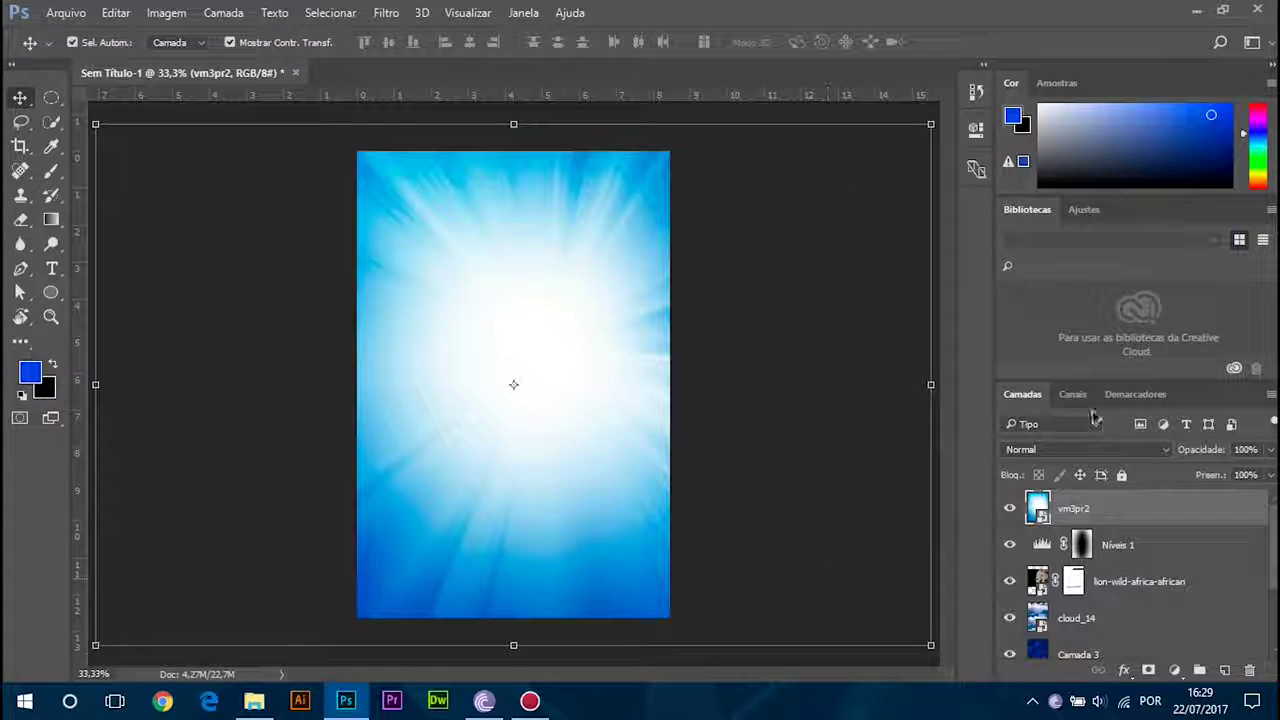
Step: Set the vm3pr2 layer's blend mode to Luz Indireta, comparing it with Luz Direta, and reduce its opacity to 55%
{"action": "left_click", "coordinate": [1120, 450]}
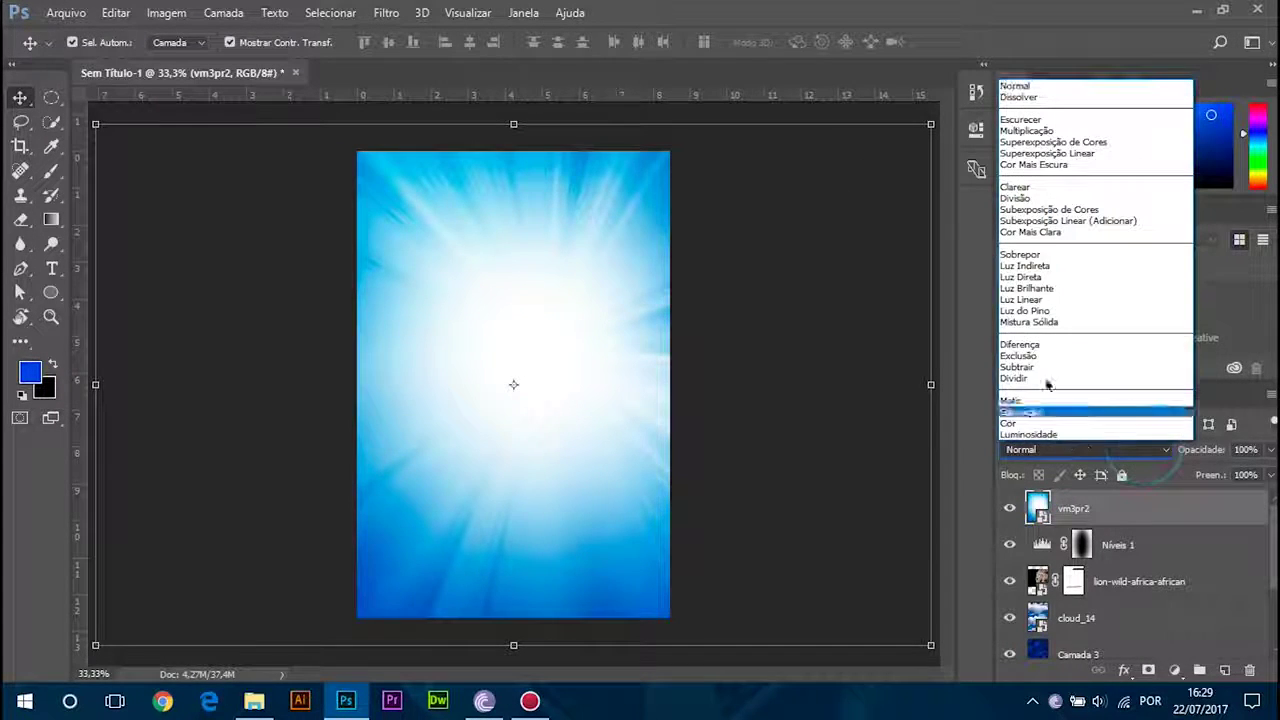
{"action": "left_click", "coordinate": [1038, 266]}
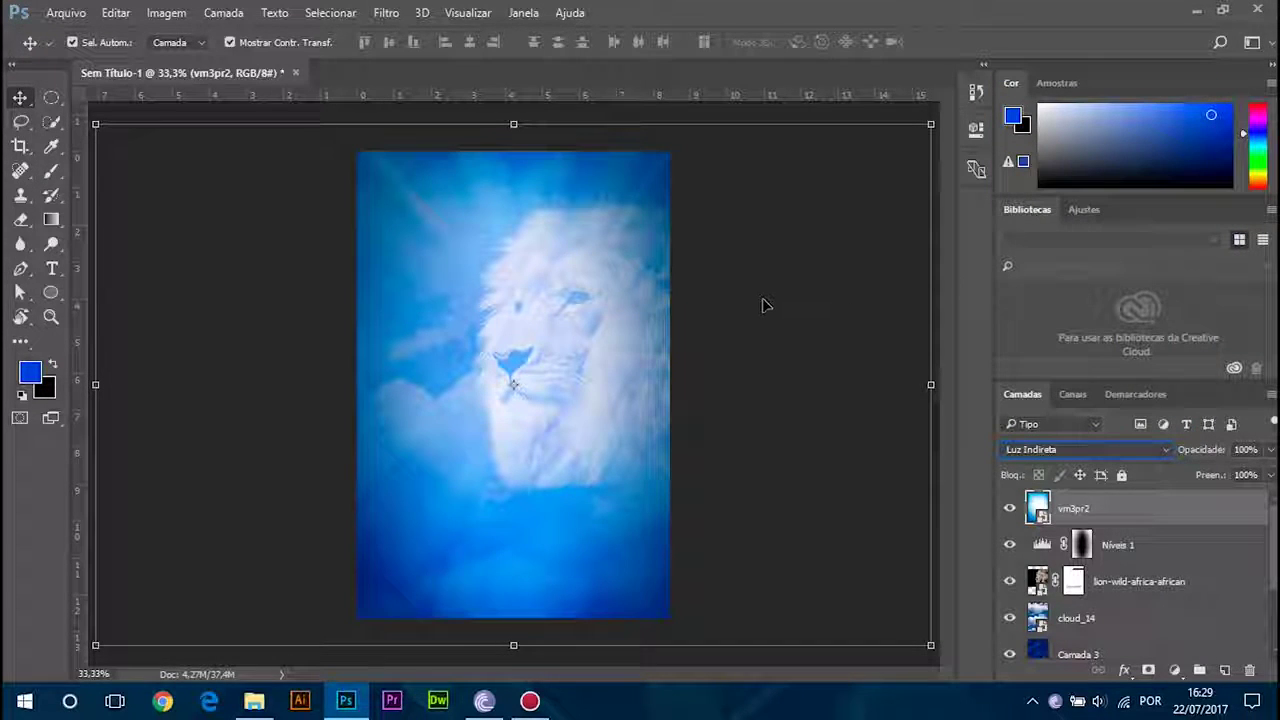
{"action": "left_click", "coordinate": [1092, 449]}
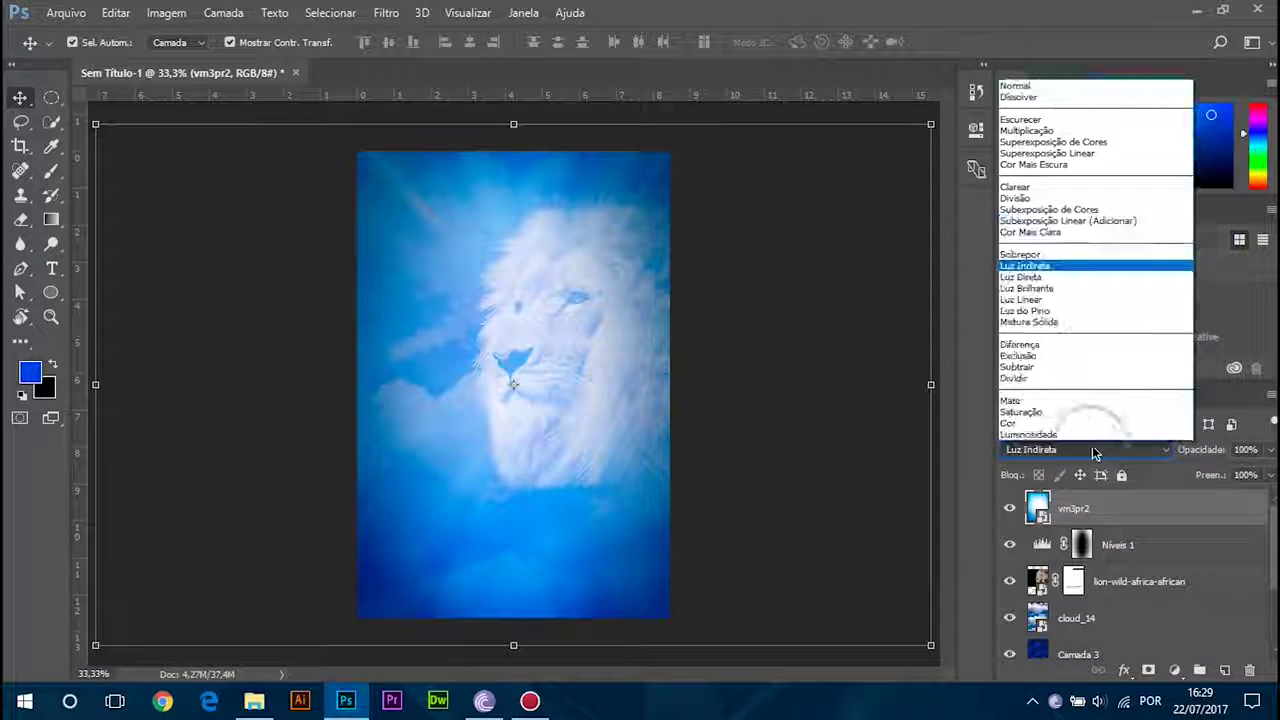
{"action": "left_click", "coordinate": [1034, 277]}
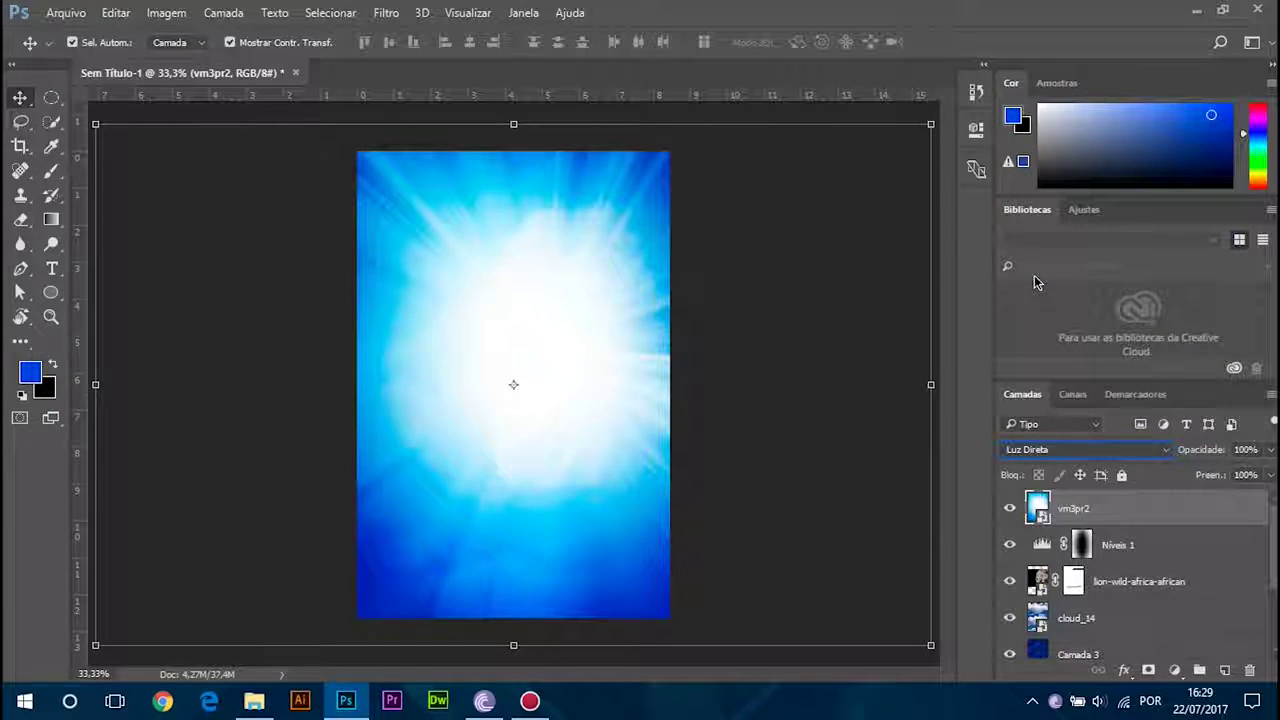
{"action": "left_click", "coordinate": [1068, 450]}
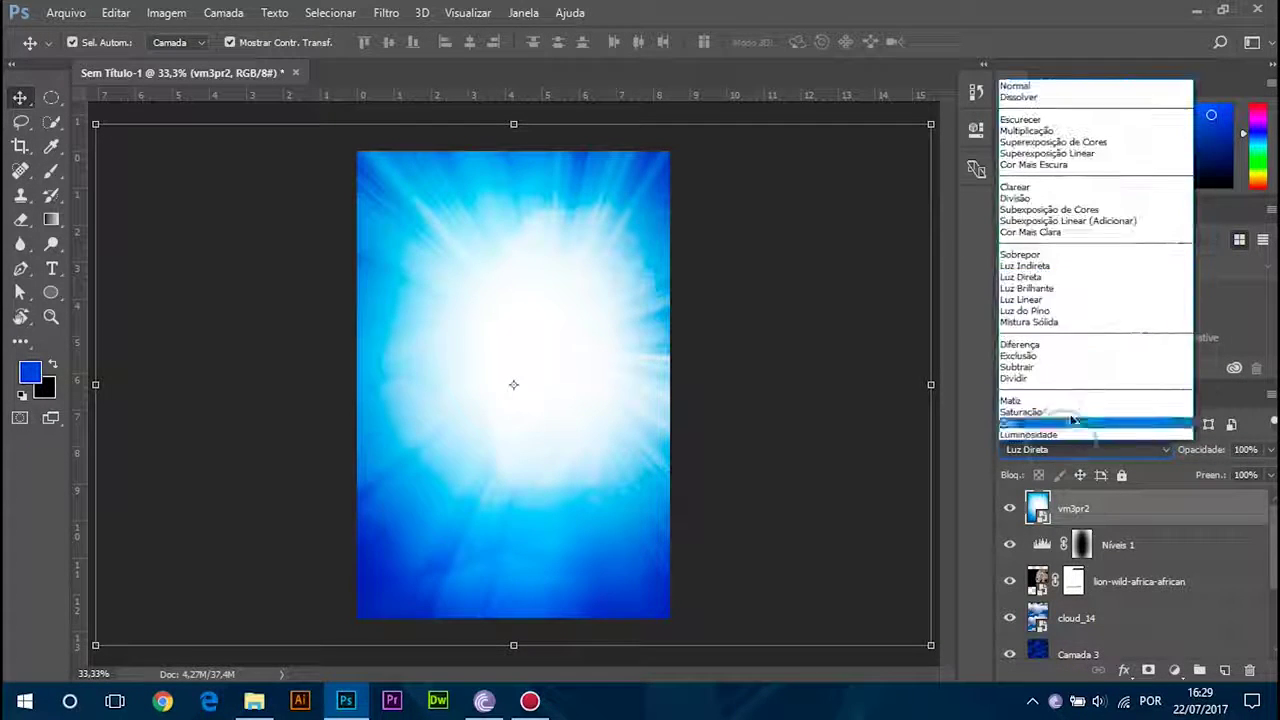
{"action": "left_click", "coordinate": [1040, 264]}
{"action": "left_click", "coordinate": [1270, 449]}
{"action": "left_click_drag", "start_coordinate": [1268, 471], "coordinate": [1231, 470]}
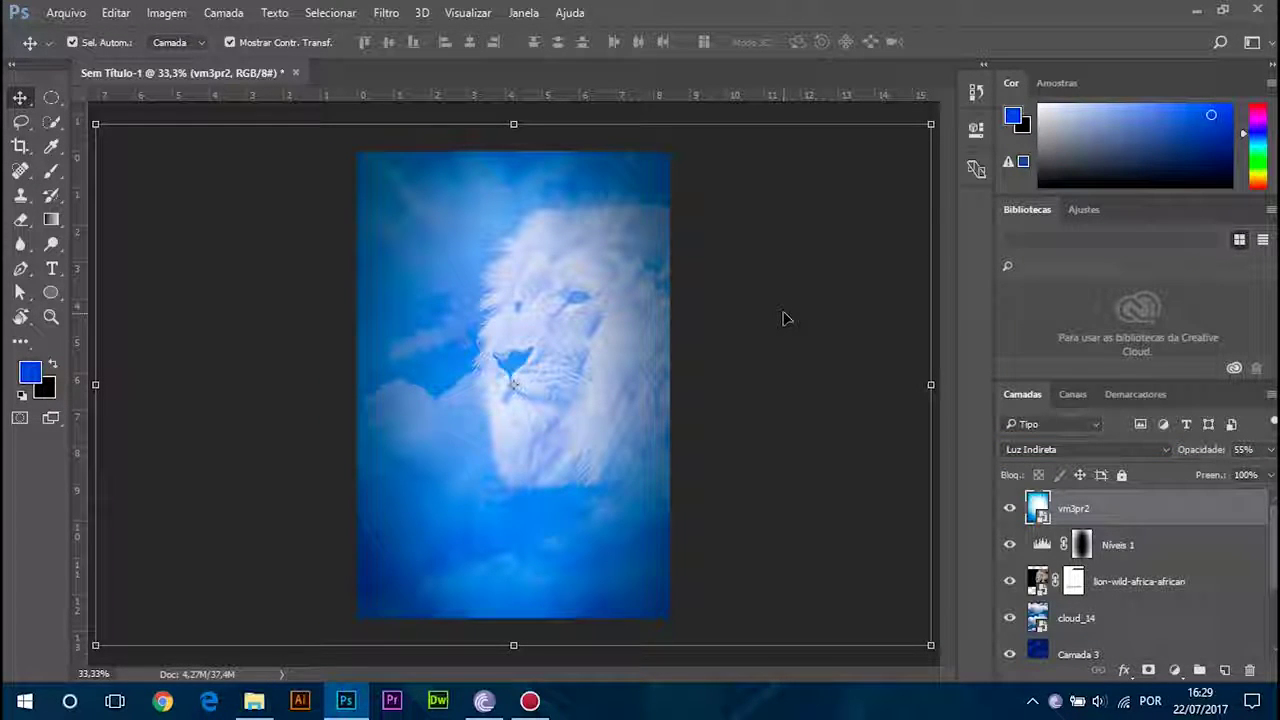
Step: Place the 1.jpg light-particle image from the file explorer into the poster and enlarge it proportionally to cover the whole page
{"action": "key", "text": "alt+Tab"}
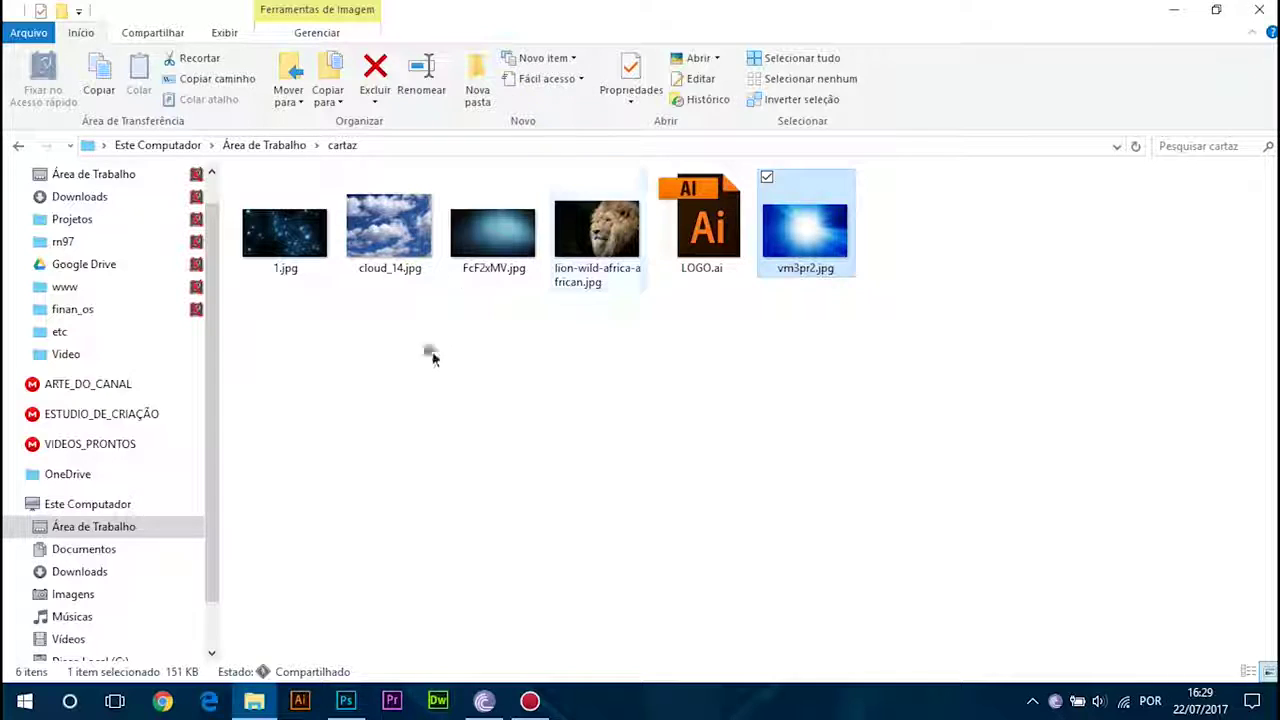
{"action": "left_click_drag", "start_coordinate": [285, 235], "coordinate": [452, 340]}
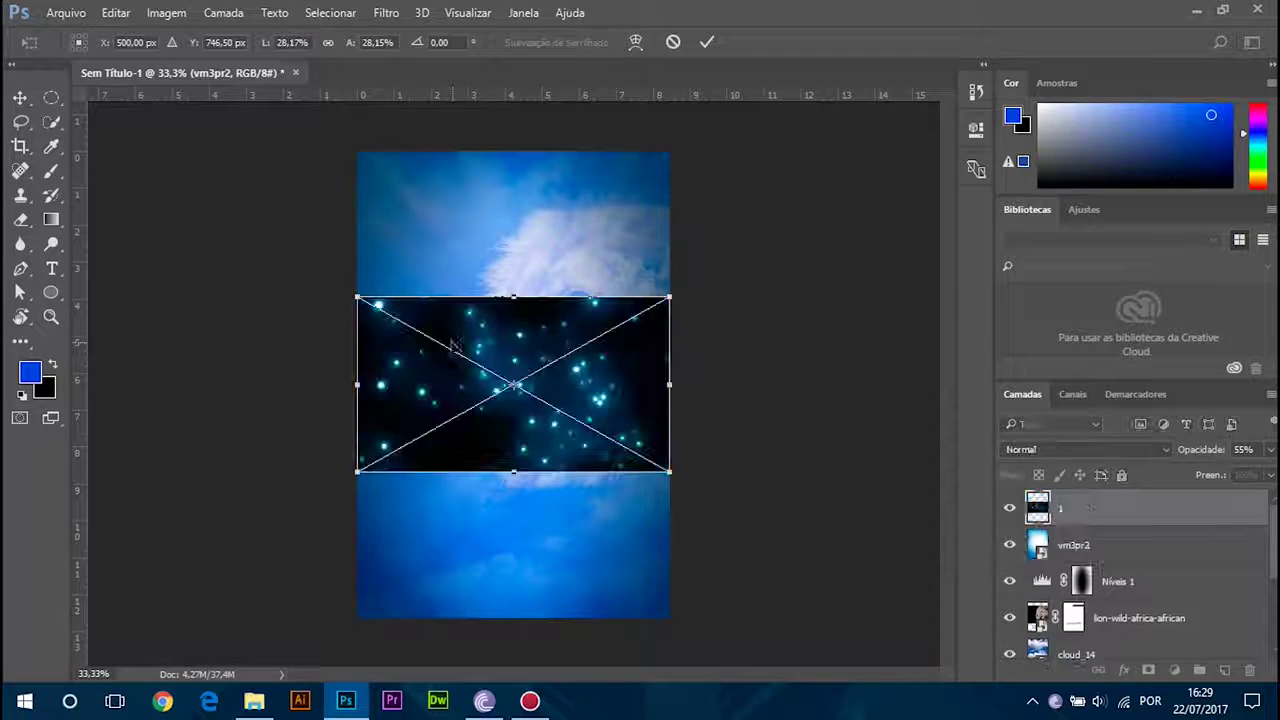
{"action": "left_click_drag", "start_coordinate": [670, 471], "coordinate": [974, 638]}
{"action": "key", "text": "Return"}
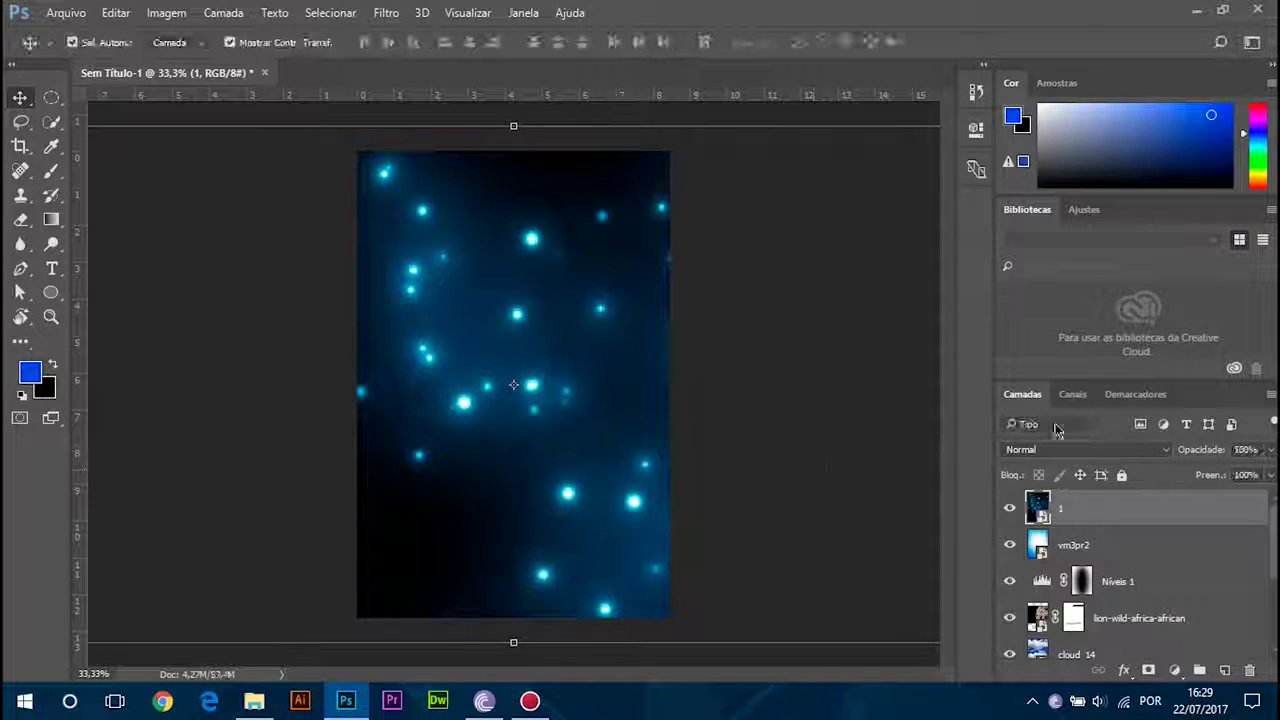
Step: Set the blend mode of layer 1 to Luz Indireta and deselect the layer
{"action": "left_click", "coordinate": [1105, 452]}
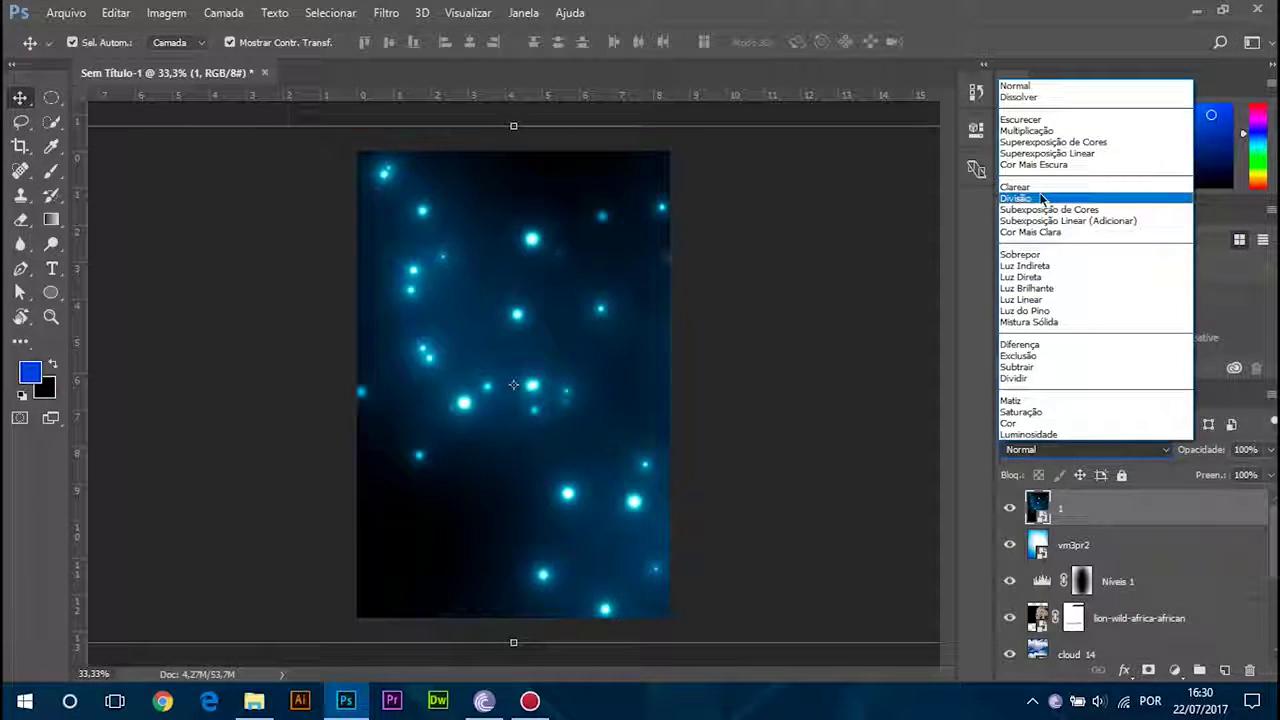
{"action": "left_click", "coordinate": [1033, 267]}
{"action": "left_click", "coordinate": [797, 240]}
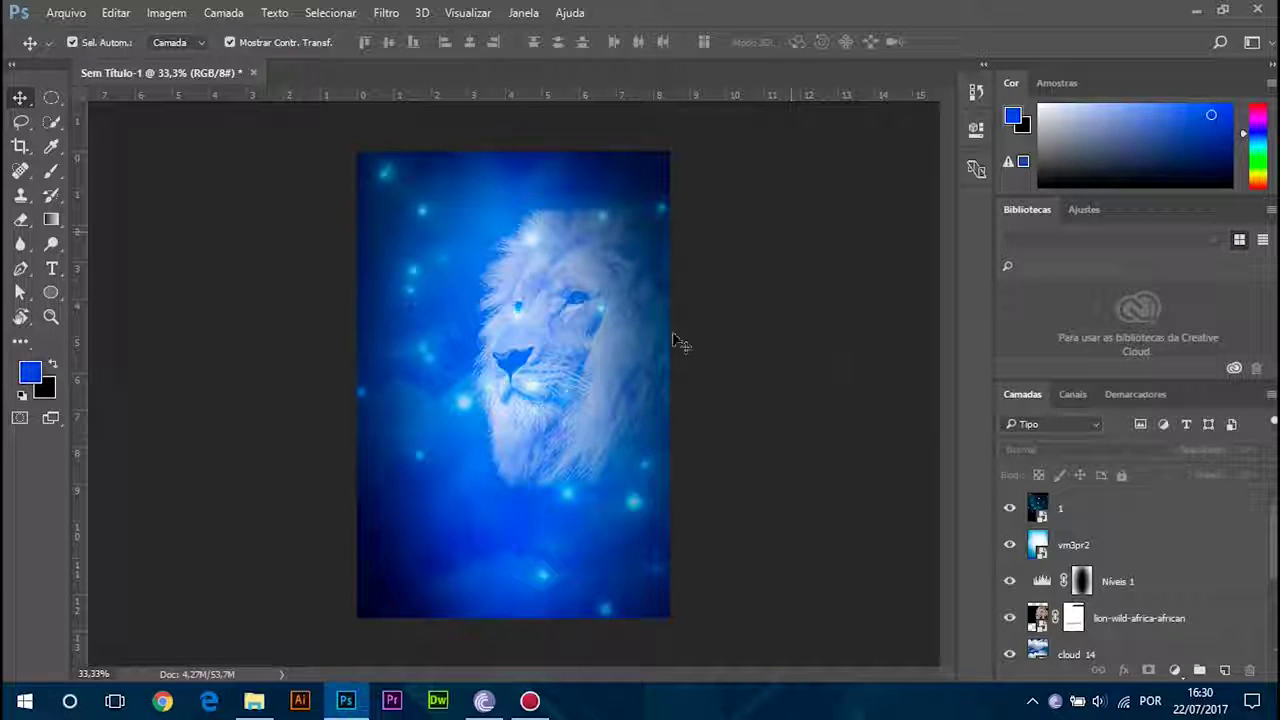
{"action": "scroll", "coordinate": [1130, 580], "scroll_direction": "down", "scroll_amount": 5}
{"action": "scroll", "coordinate": [1130, 580], "scroll_direction": "up", "scroll_amount": 5}
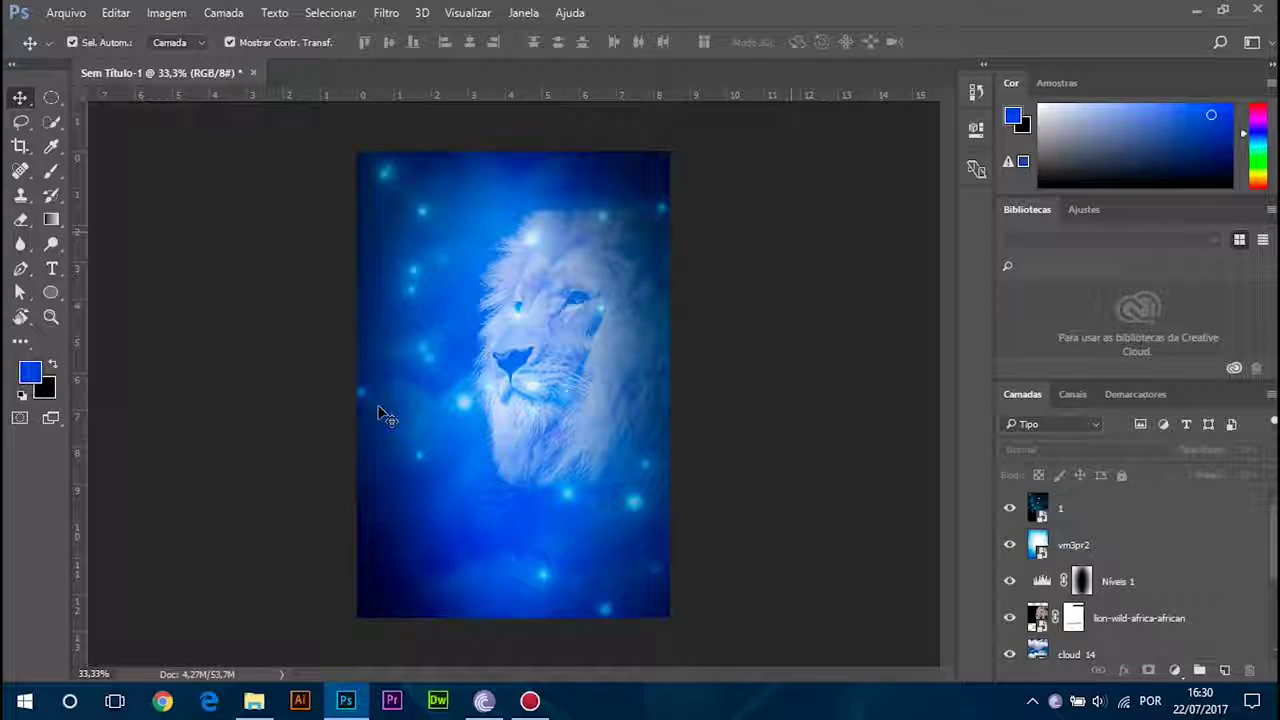